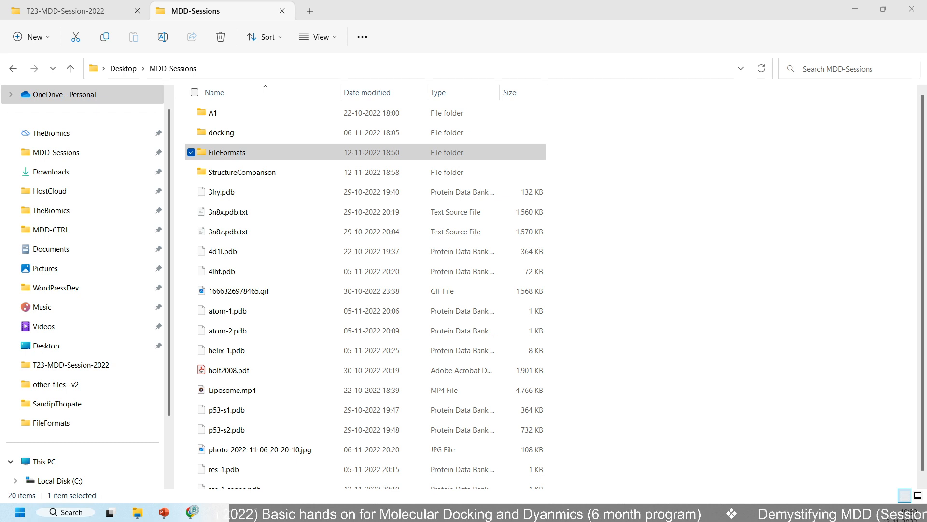
# Step: Open the StructureComparison folder and select res-leu-1.pdb and res-leu-2.pdb
pyautogui.doubleClick(252, 172)
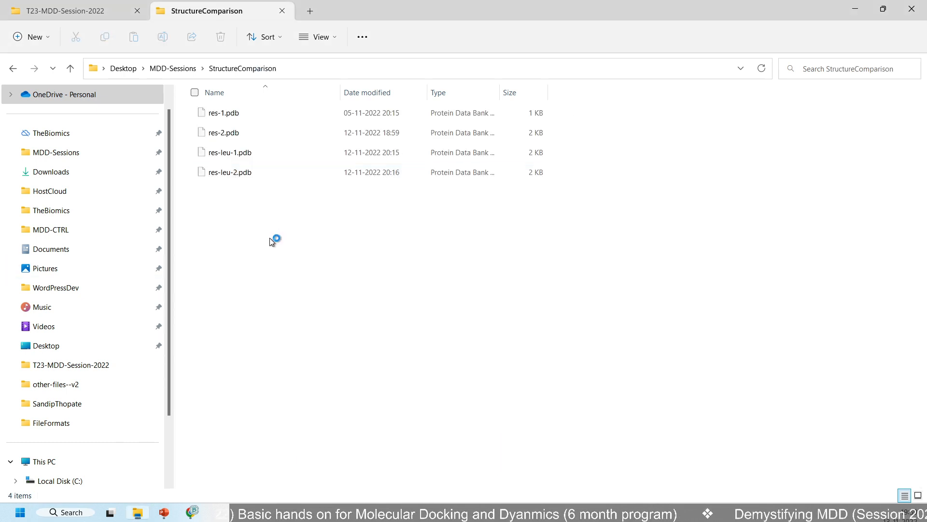
pyautogui.click(259, 112)
pyautogui.keyDown('ctrl'); pyautogui.click(258, 134); pyautogui.keyUp('ctrl')
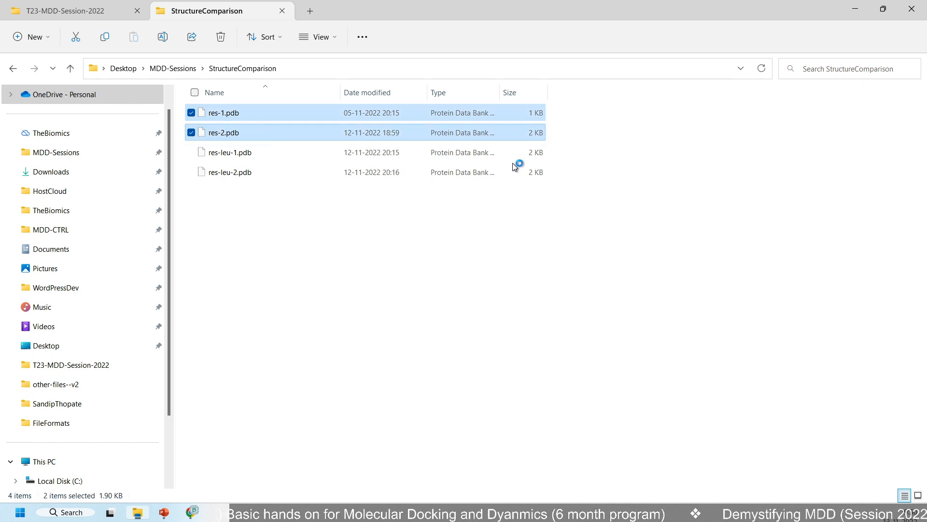
pyautogui.click(375, 221)
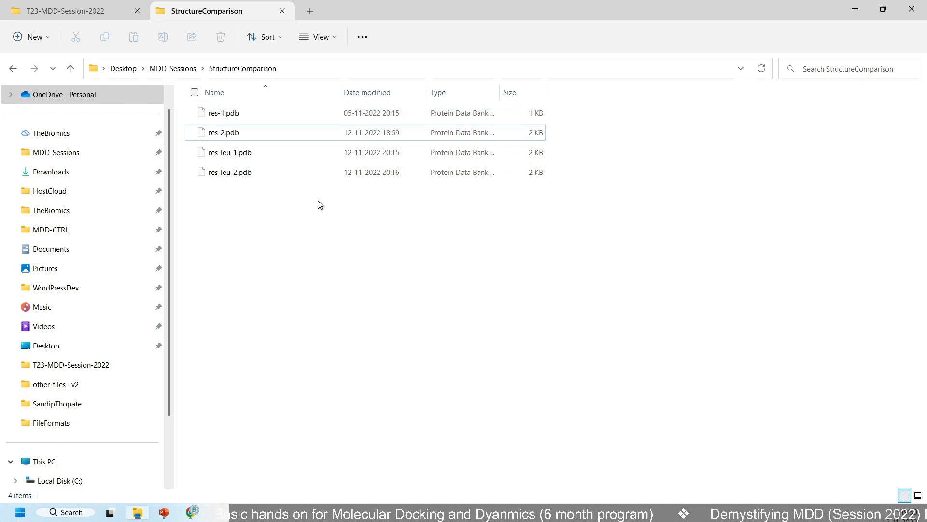
pyautogui.click(290, 152)
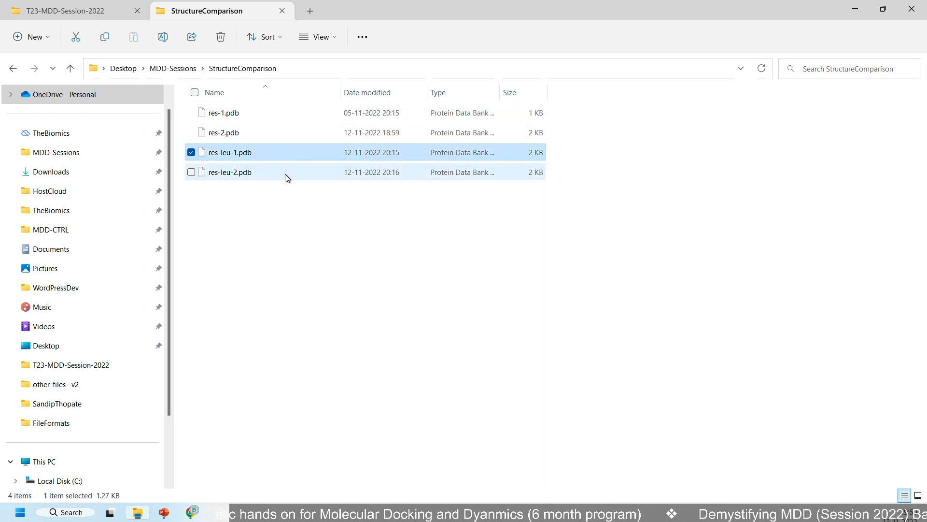
pyautogui.keyDown('ctrl'); pyautogui.click(285, 174); pyautogui.keyUp('ctrl')
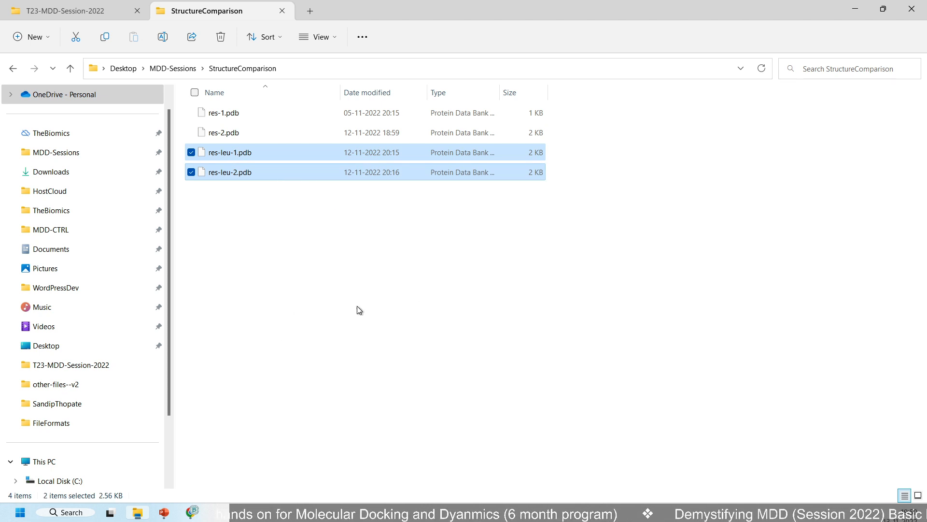
pyautogui.click(356, 225)
pyautogui.click(271, 151)
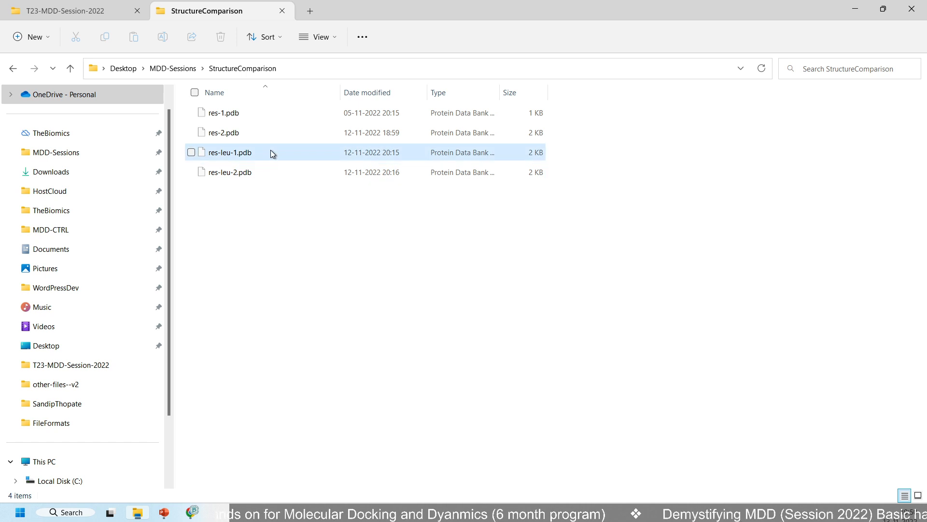
pyautogui.keyDown('shift'); pyautogui.click(268, 175); pyautogui.keyUp('shift')
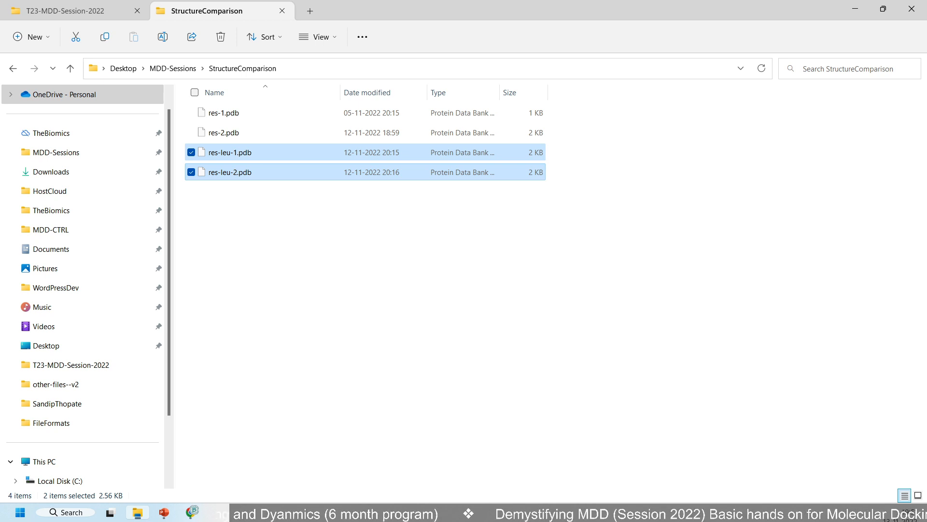
# Step: Switch to ChimeraX and dismiss the update installation dialog
pyautogui.press('super+d')
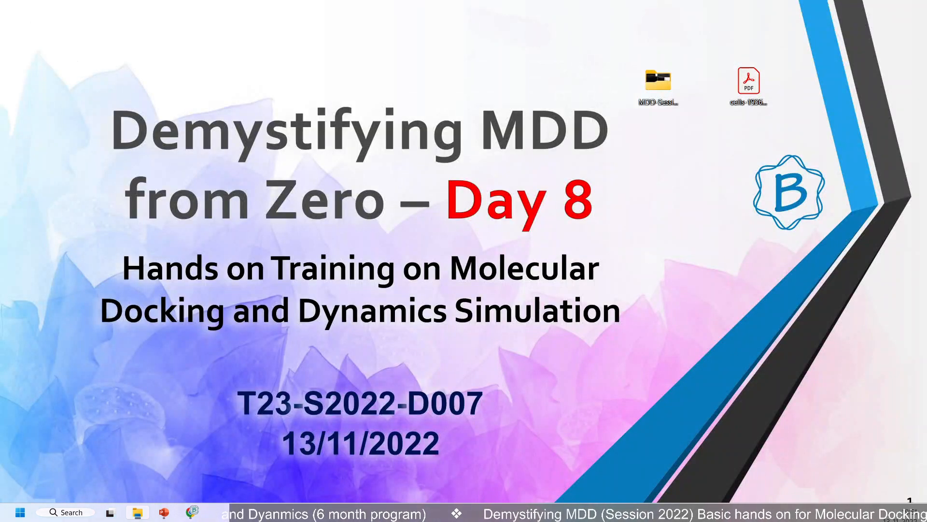
pyautogui.press('super+d')
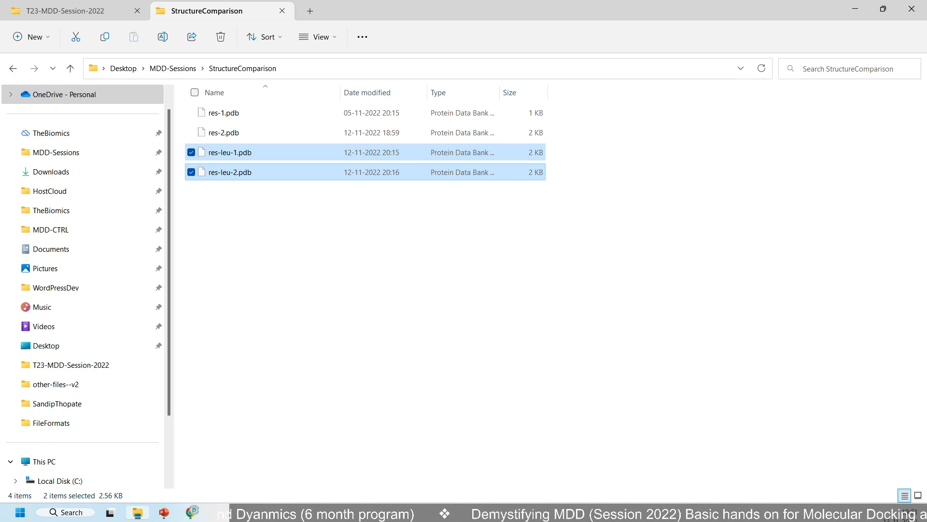
pyautogui.hotkey('alt', 'Tab')
pyautogui.press('super+Up')
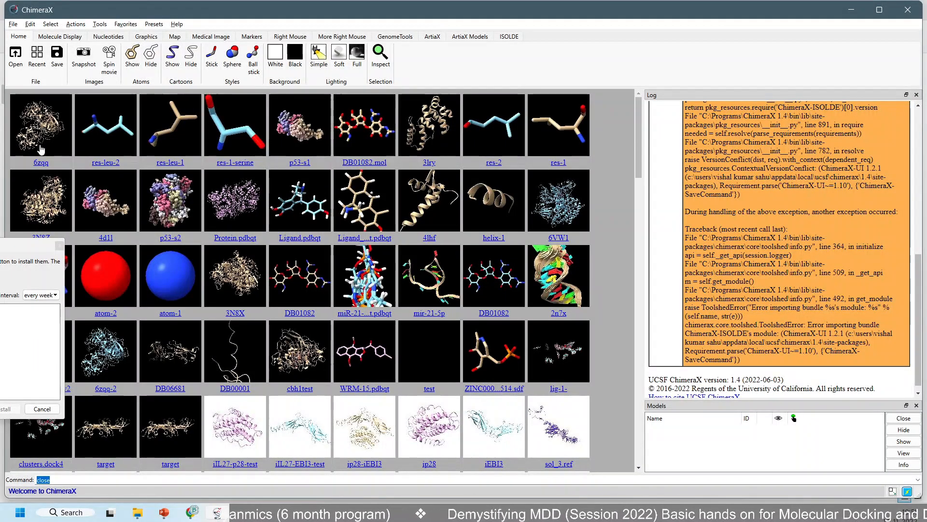
pyautogui.click(62, 243)
pyautogui.click(60, 246)
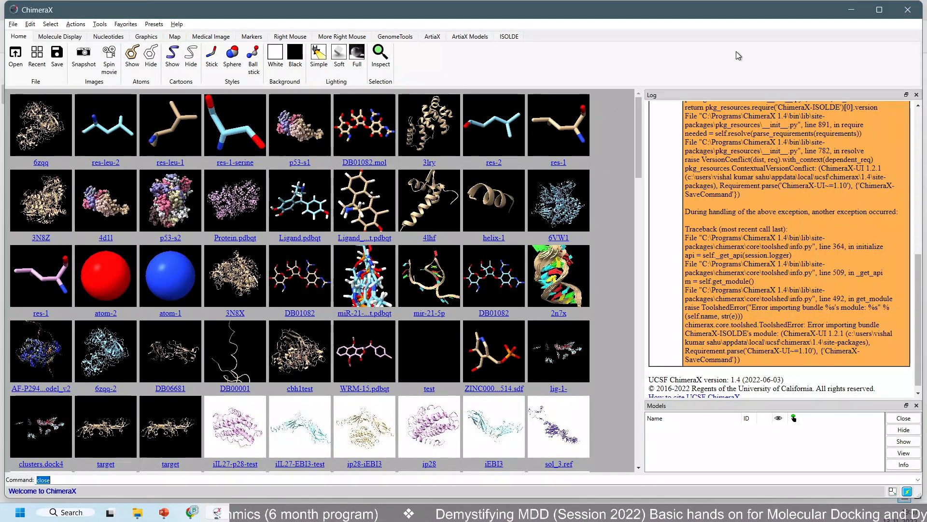
# Step: Load res-leu-1.pdb and res-leu-2.pdb from the StructureComparison folder into ChimeraX and fit both models in view
pyautogui.click(852, 9)
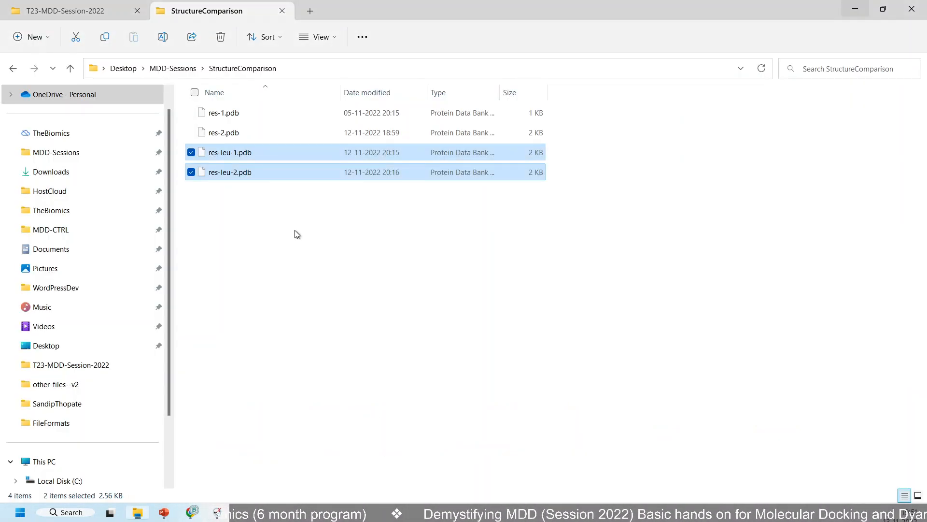
pyautogui.moveTo(260, 152); pyautogui.dragTo(262, 226)
pyautogui.hotkey('alt', 'Tab')
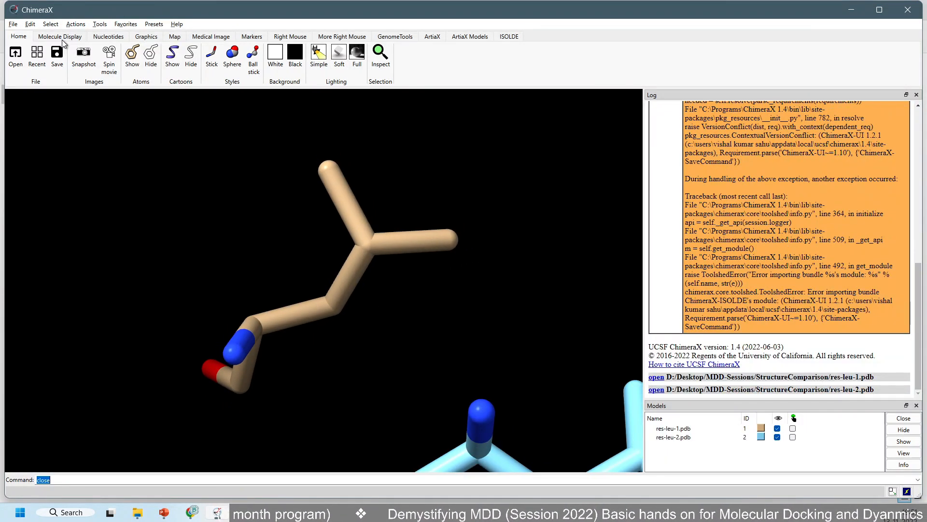
pyautogui.click(146, 37)
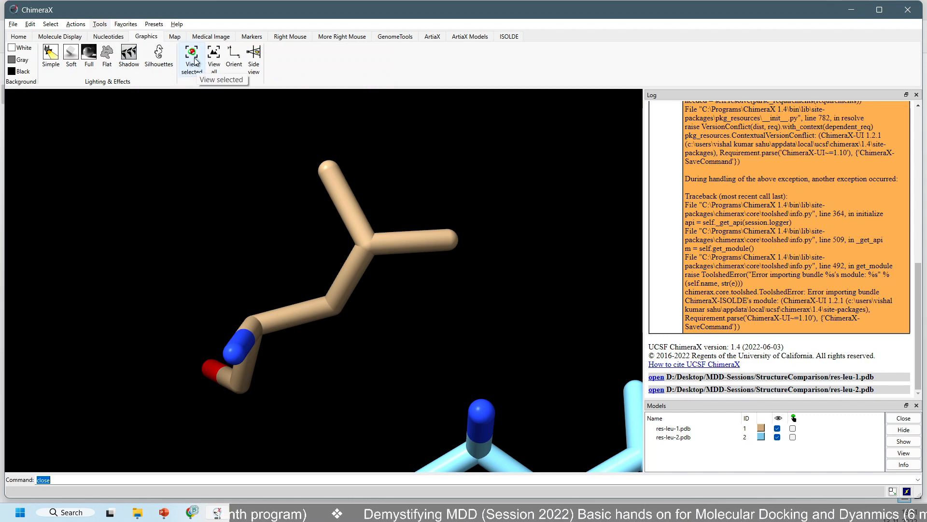
pyautogui.click(214, 58)
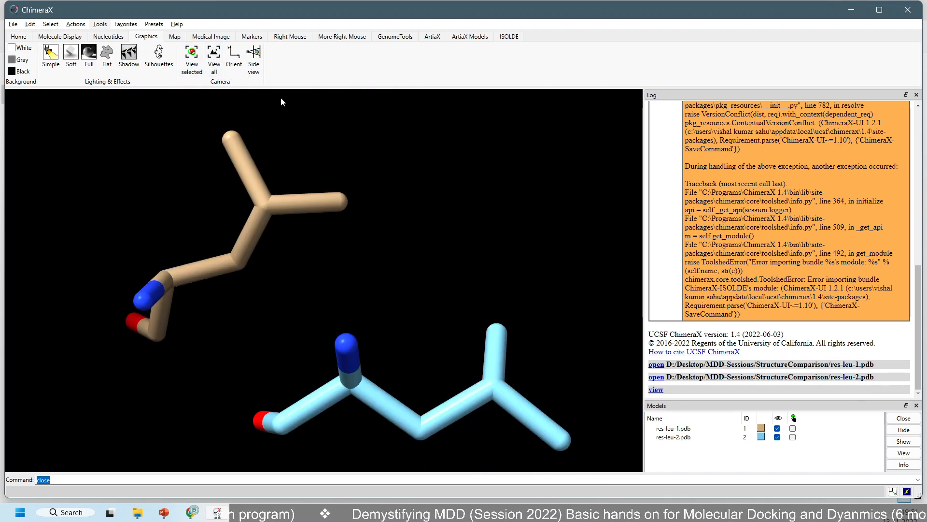
# Step: Select the res-leu-2.pdb model and move it on top of the res-leu-1.pdb model with the Drag model mode
pyautogui.click(296, 39)
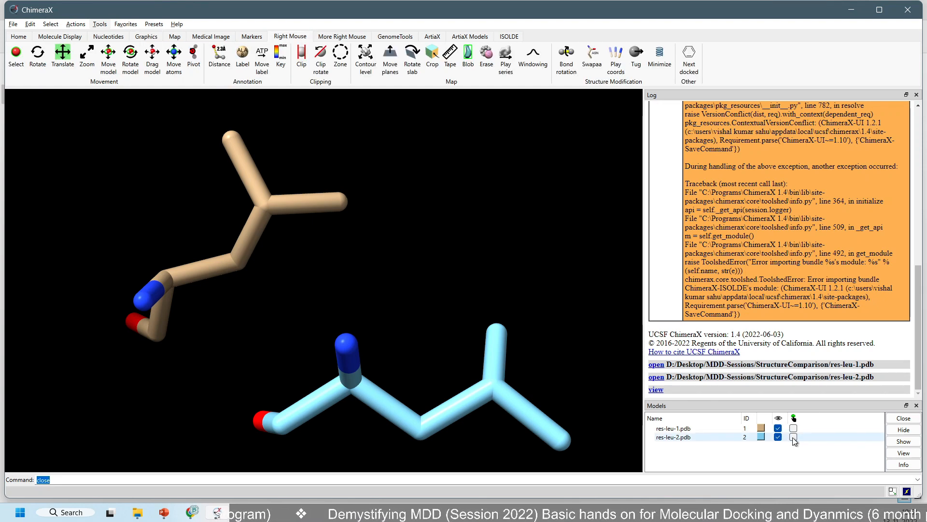
pyautogui.click(793, 437)
pyautogui.moveTo(305, 279); pyautogui.dragTo(358, 303)
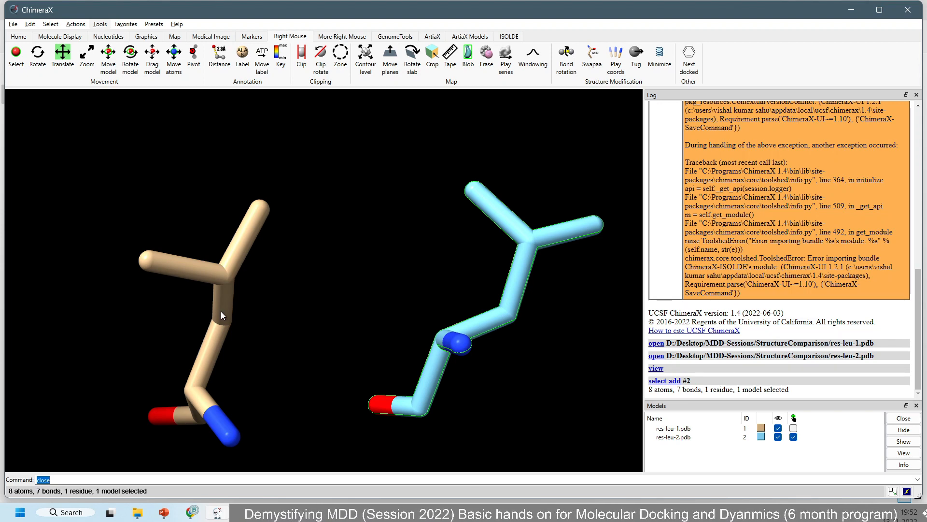
pyautogui.moveTo(221, 311)
pyautogui.mouseDown()
pyautogui.moveTo(251, 286)
pyautogui.moveTo(227, 297)
pyautogui.mouseUp()
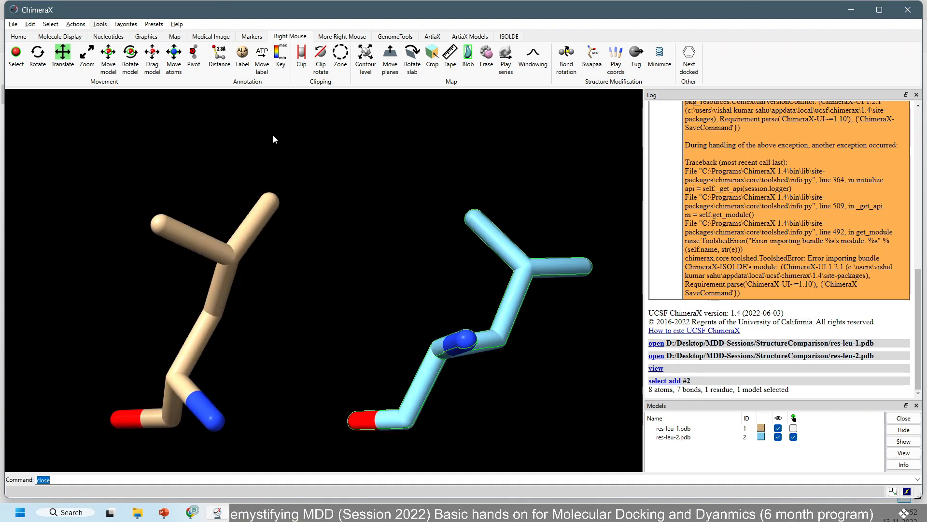
pyautogui.click(152, 57)
pyautogui.moveTo(503, 311); pyautogui.dragTo(245, 309, button='right')
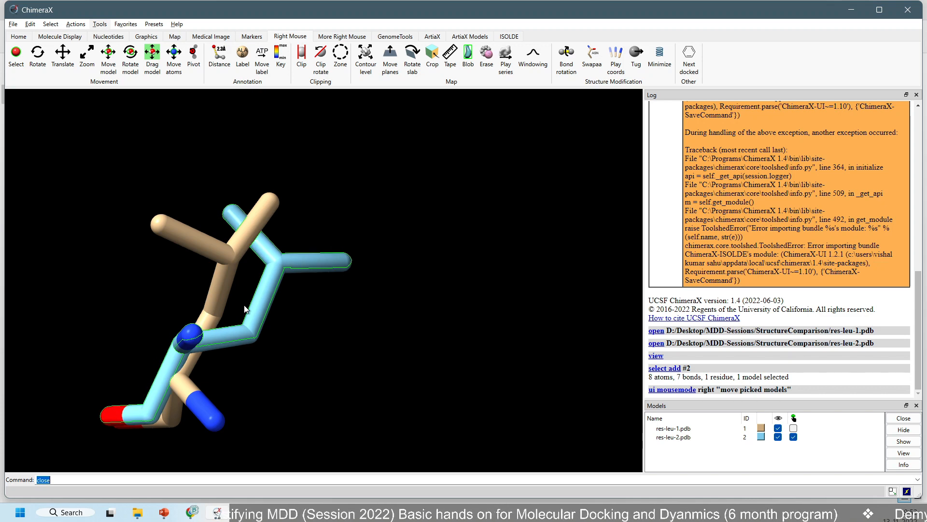
pyautogui.moveTo(165, 294); pyautogui.dragTo(297, 294)
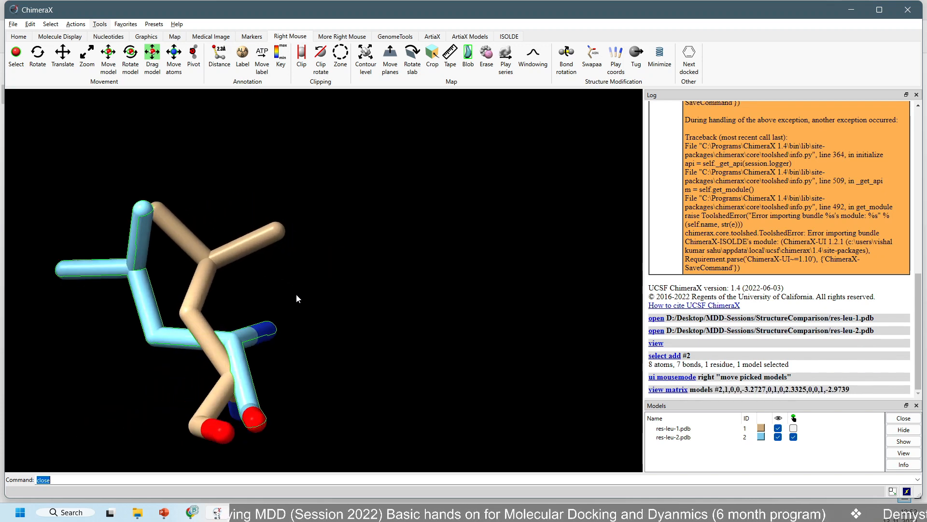
pyautogui.moveTo(145, 283); pyautogui.dragTo(175, 263, button='right')
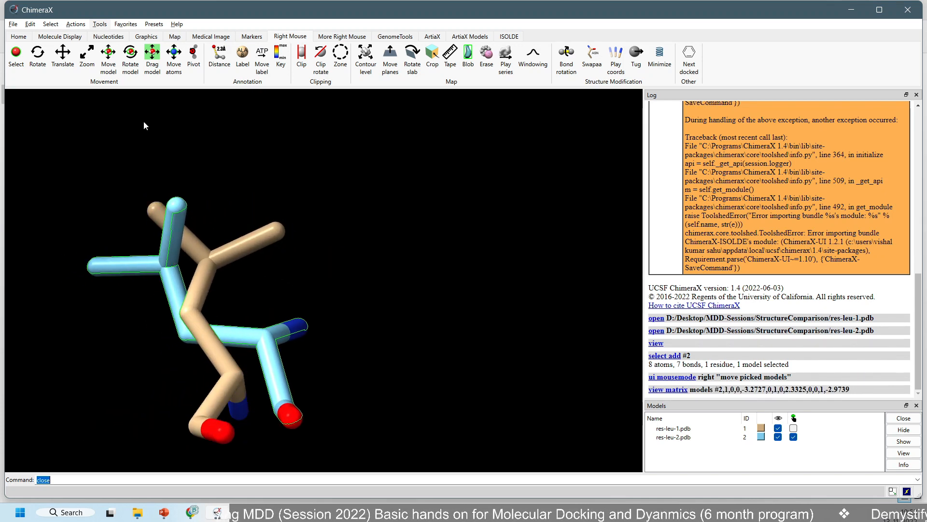
# Step: Rotate the selected res-leu-2.pdb model with the Rotate model mode to match the orientation of res-leu-1.pdb
pyautogui.click(131, 57)
pyautogui.moveTo(172, 226); pyautogui.dragTo(208, 154, button='right')
pyautogui.moveTo(272, 273); pyautogui.dragTo(234, 294, button='right')
pyautogui.moveTo(194, 361); pyautogui.dragTo(248, 370, button='right')
pyautogui.moveTo(209, 268); pyautogui.dragTo(178, 311, button='right')
pyautogui.moveTo(171, 263); pyautogui.dragTo(123, 242, button='right')
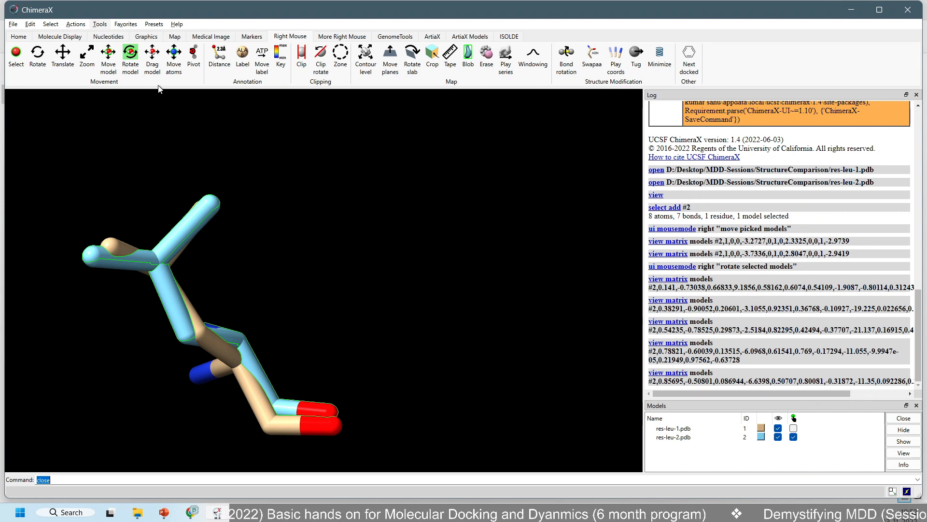
# Step: Nudge the res-leu-2.pdb model slightly with the Drag model mode and check the overlap from another angle
pyautogui.click(151, 52)
pyautogui.moveTo(152, 266)
pyautogui.mouseDown(button='right')
pyautogui.moveTo(161, 277)
pyautogui.moveTo(156, 263)
pyautogui.mouseUp(button='right')
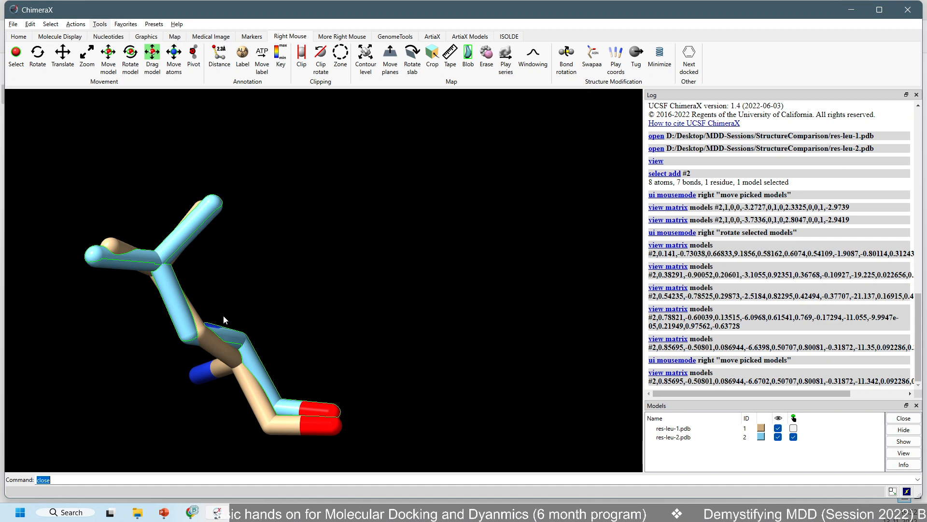
pyautogui.moveTo(223, 315); pyautogui.dragTo(281, 262)
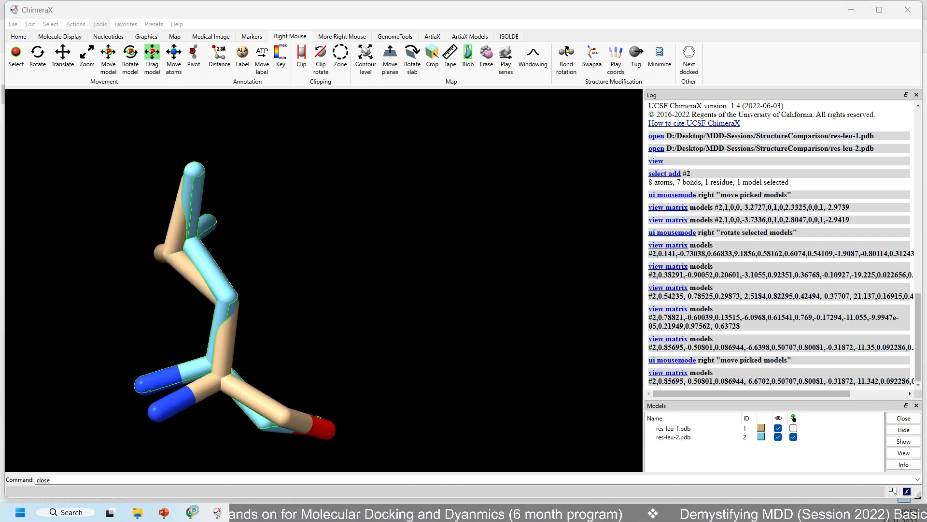
pyautogui.click(138, 512)
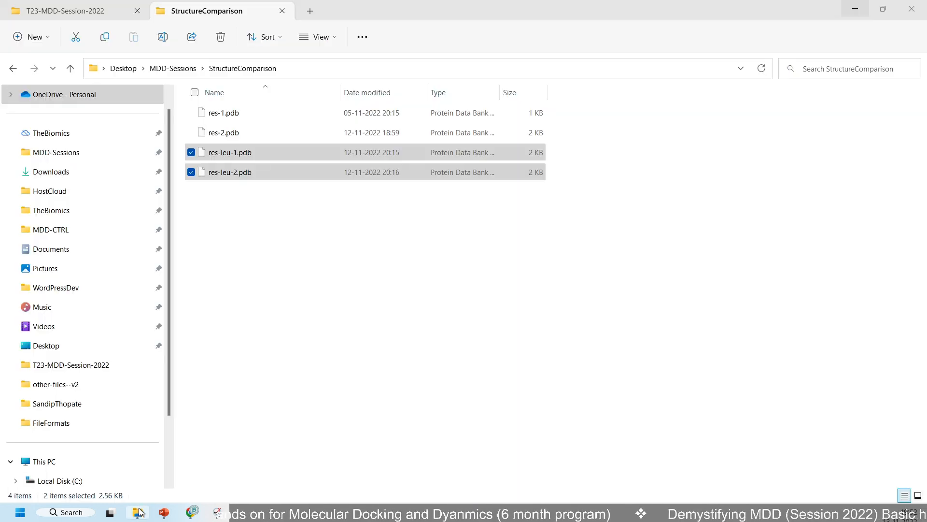
pyautogui.moveTo(382, 247); pyautogui.dragTo(263, 106)
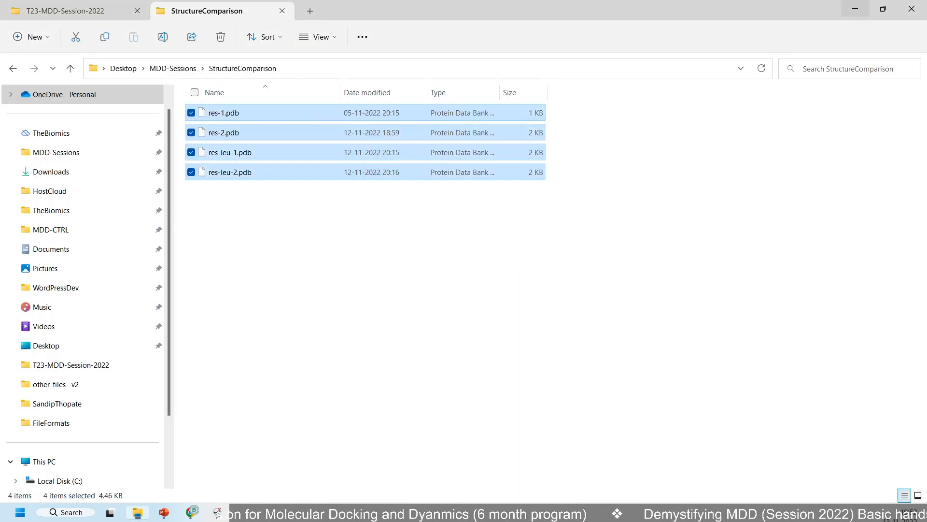
pyautogui.click(855, 9)
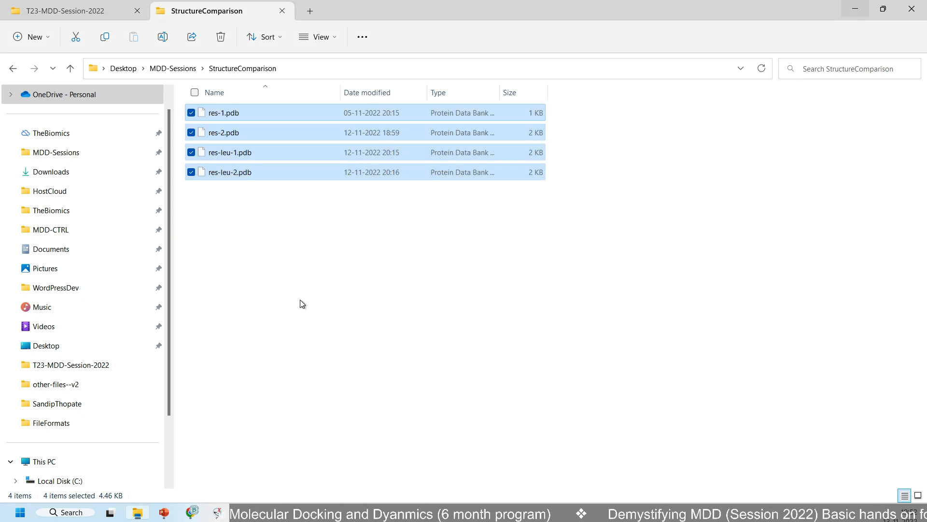
pyautogui.click(219, 517)
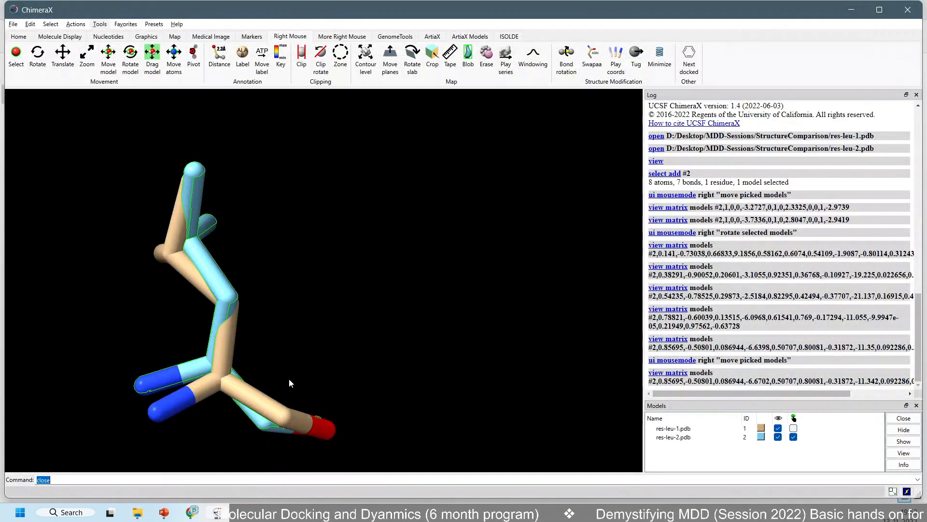
# Step: Deselect the res-leu-2.pdb model and show the atoms of both leucine models in ball-and-stick style
pyautogui.moveTo(182, 343); pyautogui.dragTo(283, 328, button='middle')
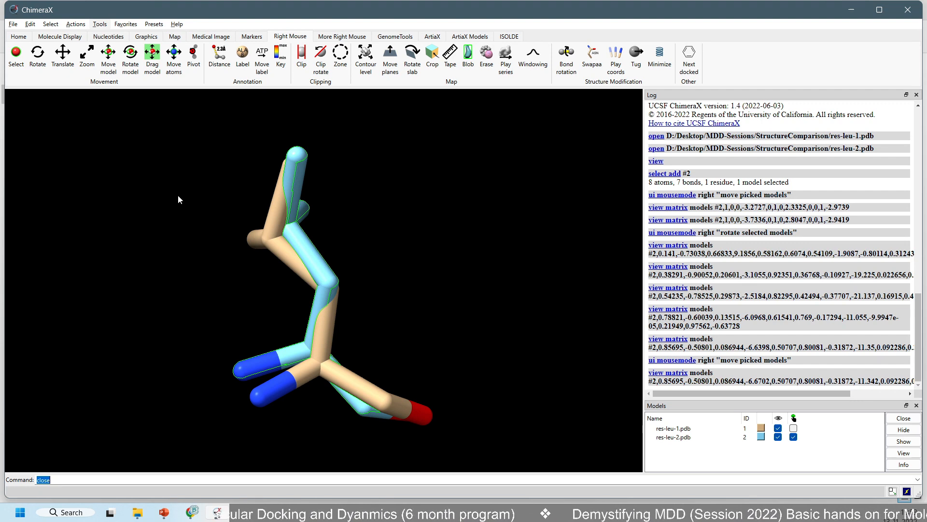
pyautogui.moveTo(256, 288); pyautogui.dragTo(288, 347)
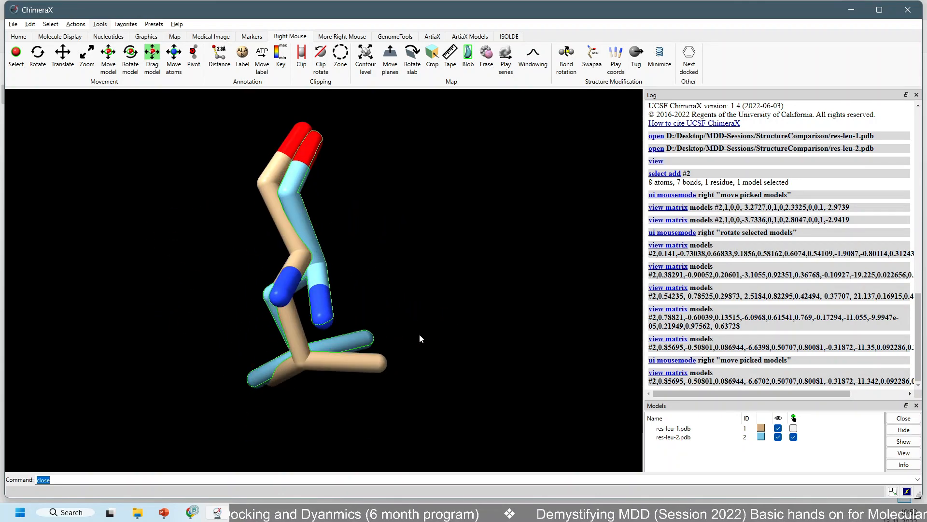
pyautogui.moveTo(356, 254); pyautogui.dragTo(484, 333)
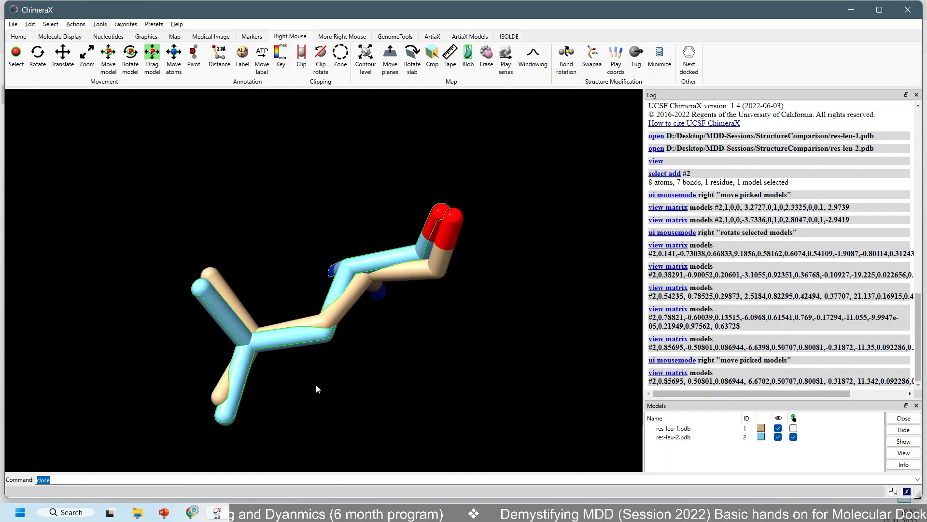
pyautogui.click(61, 37)
pyautogui.click(795, 438)
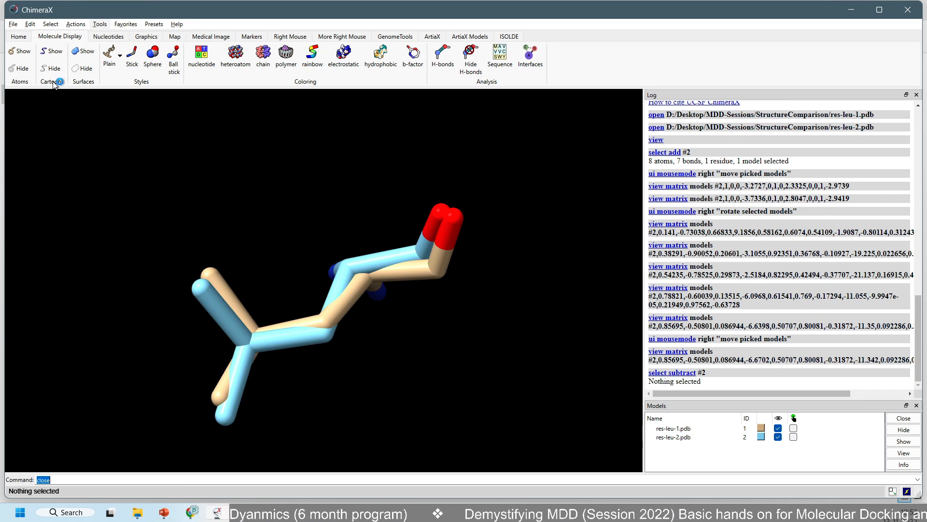
pyautogui.click(55, 52)
pyautogui.click(21, 52)
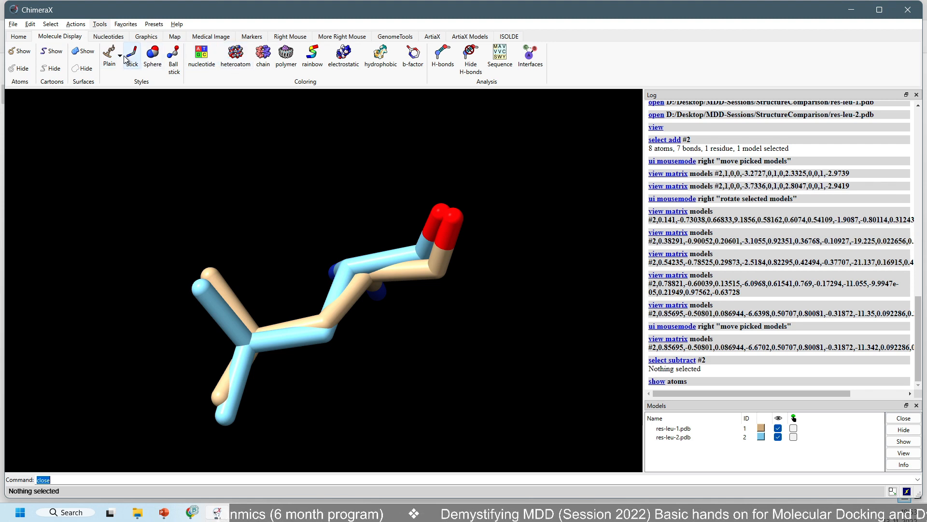
pyautogui.click(131, 57)
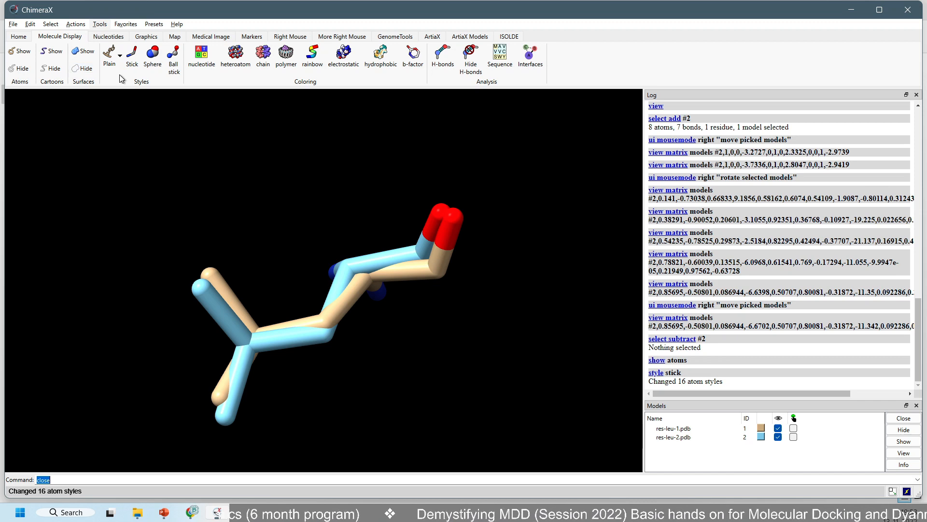
pyautogui.click(173, 60)
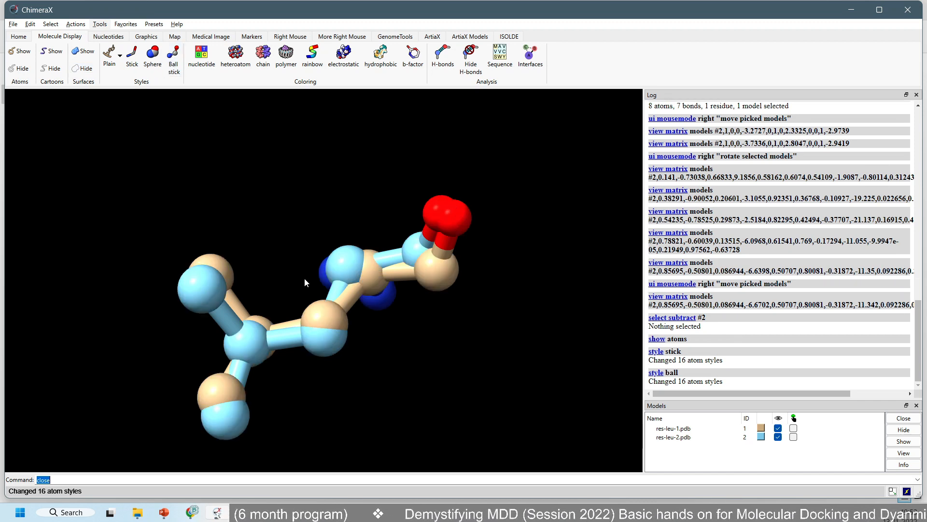
# Step: Label the atoms of both leucine models with their atom names
pyautogui.moveTo(304, 283); pyautogui.dragTo(305, 249)
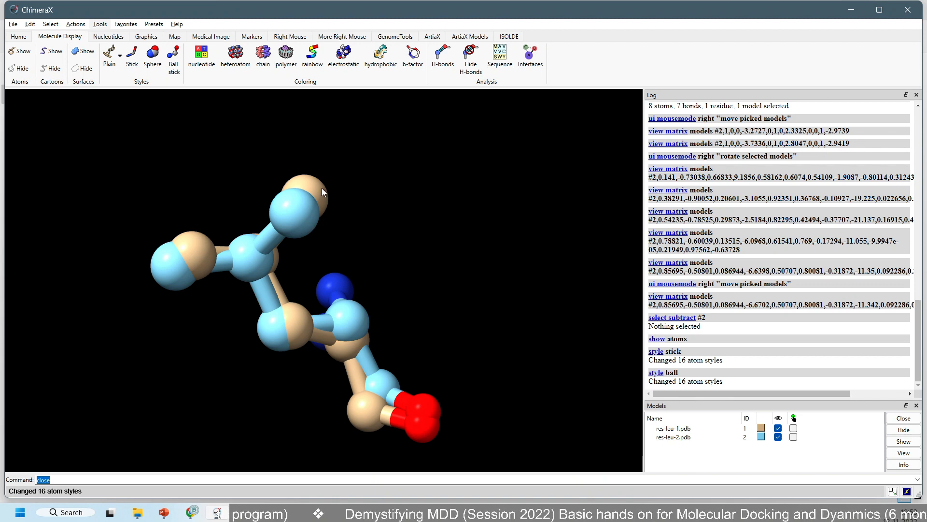
pyautogui.moveTo(322, 189); pyautogui.dragTo(254, 194)
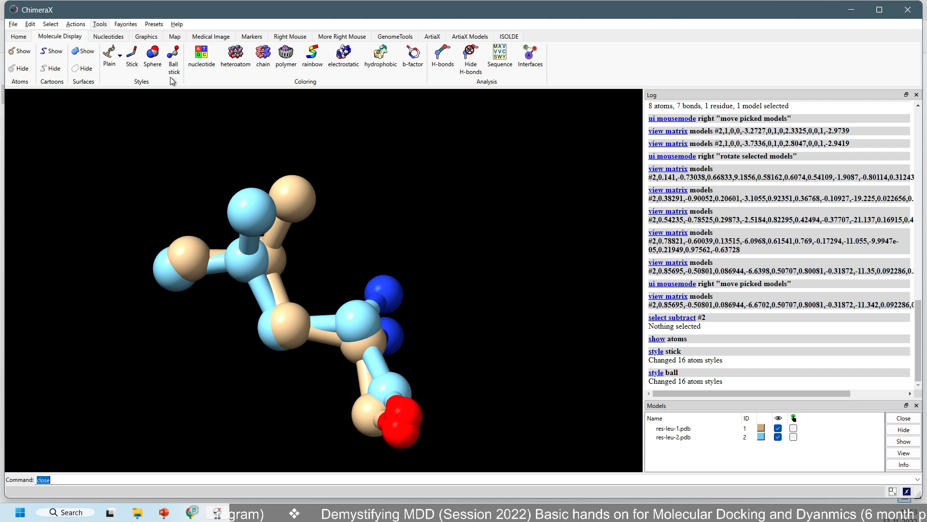
pyautogui.click(52, 24)
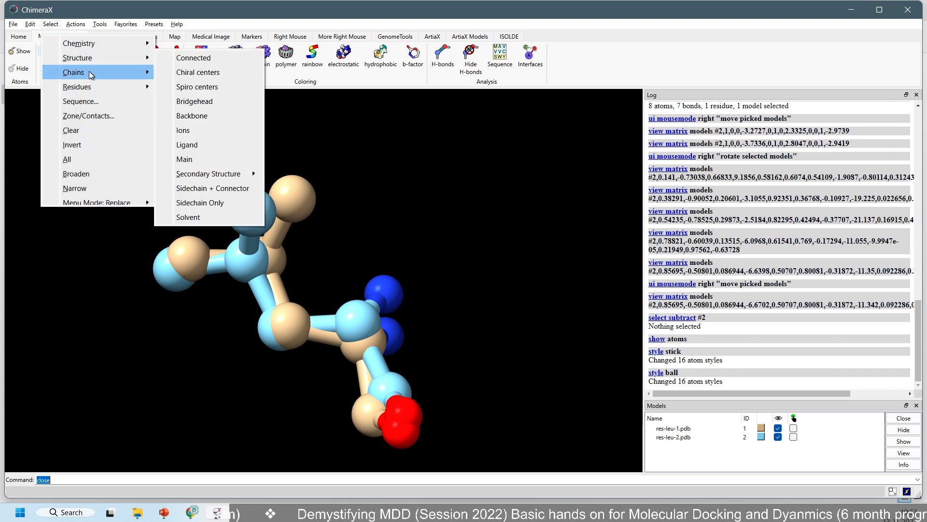
pyautogui.moveTo(76, 24)
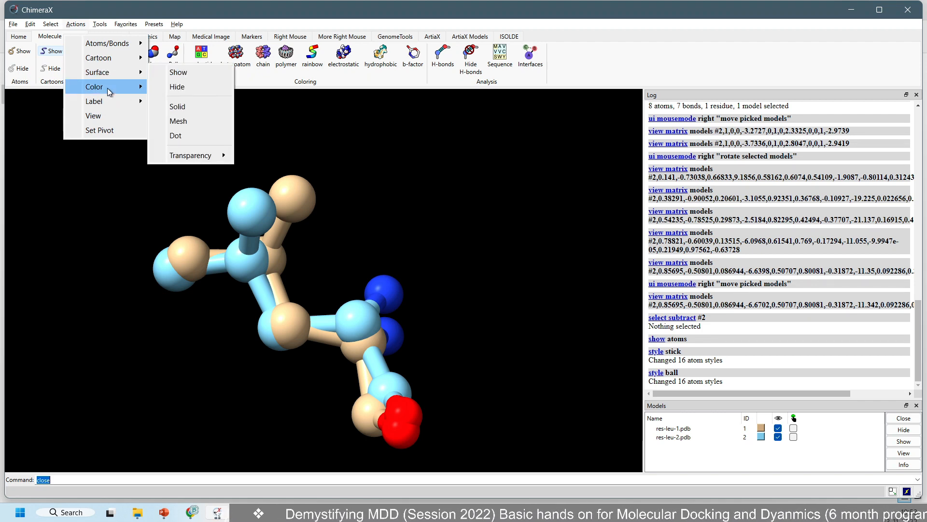
pyautogui.moveTo(108, 105)
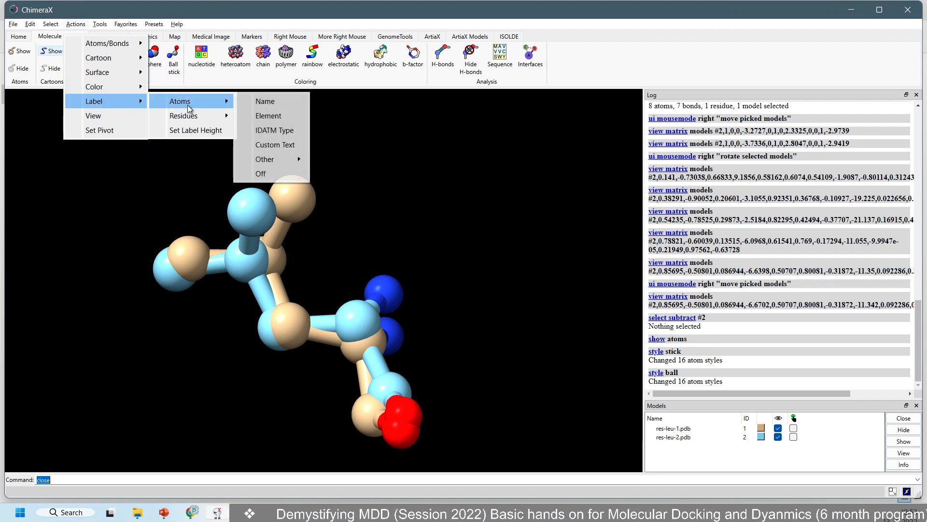
pyautogui.click(265, 102)
# Step: Compare the labelled atoms of both leucine models from several angles, marking the two CD2 atoms with temporary red arrows
pyautogui.moveTo(380, 225); pyautogui.dragTo(340, 325)
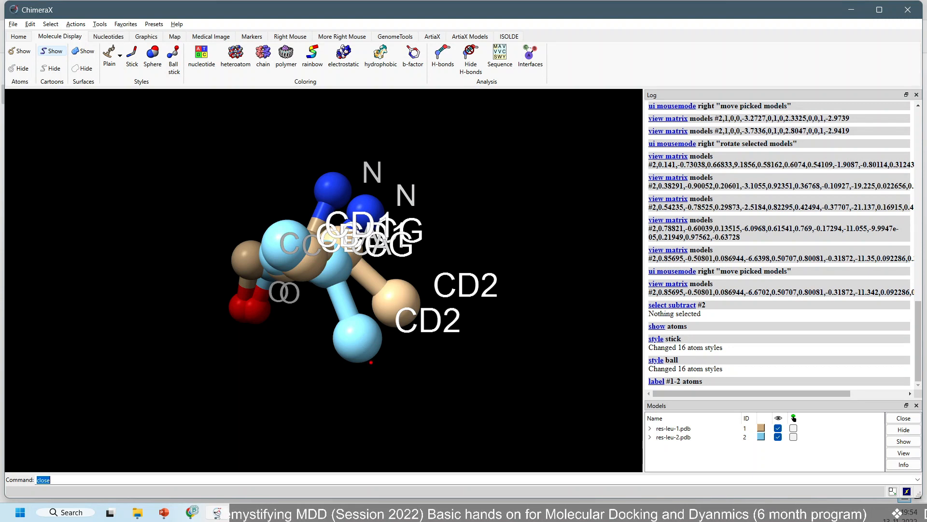
pyautogui.moveTo(365, 349); pyautogui.dragTo(407, 404)
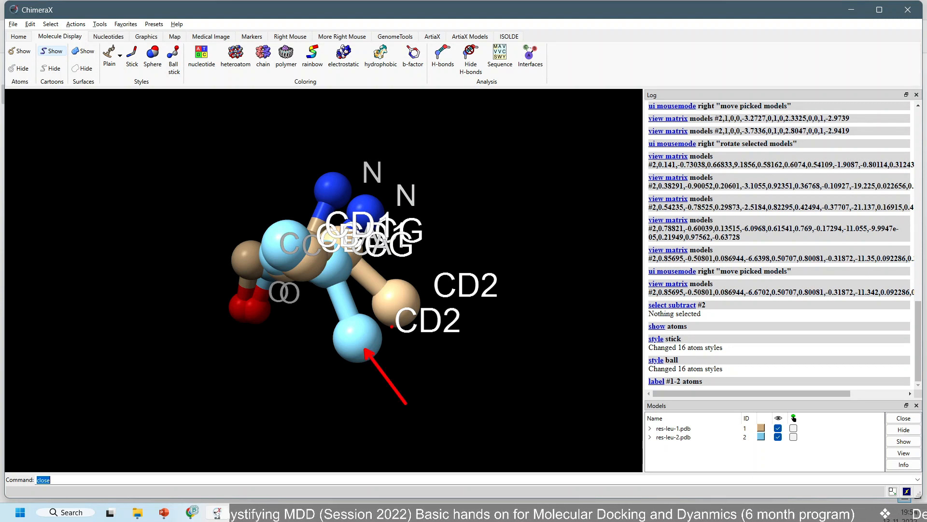
pyautogui.moveTo(402, 316); pyautogui.dragTo(444, 359)
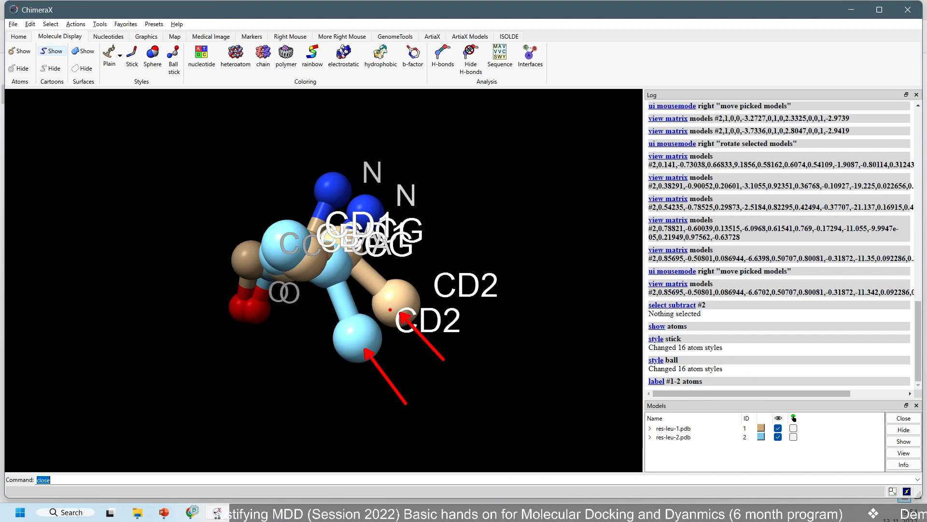
pyautogui.press('Escape')
pyautogui.moveTo(319, 364); pyautogui.dragTo(473, 213)
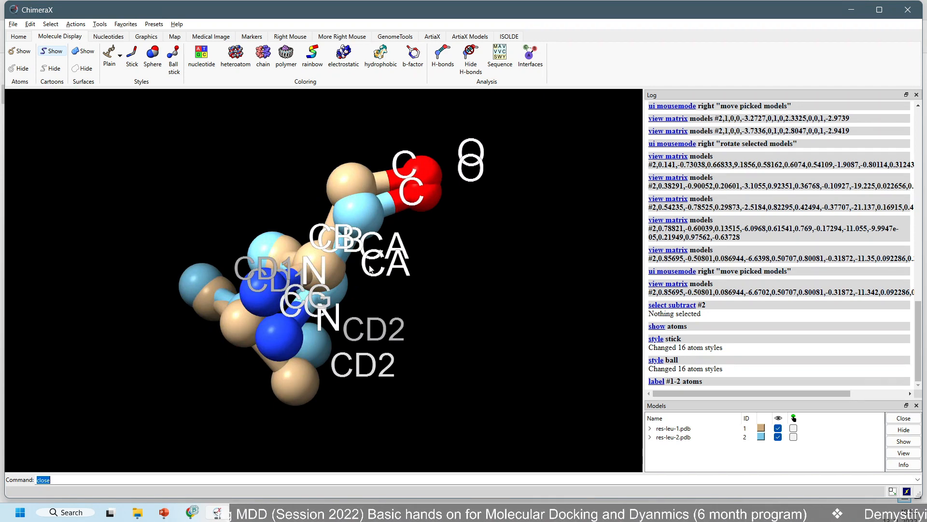
pyautogui.moveTo(309, 273); pyautogui.dragTo(281, 199)
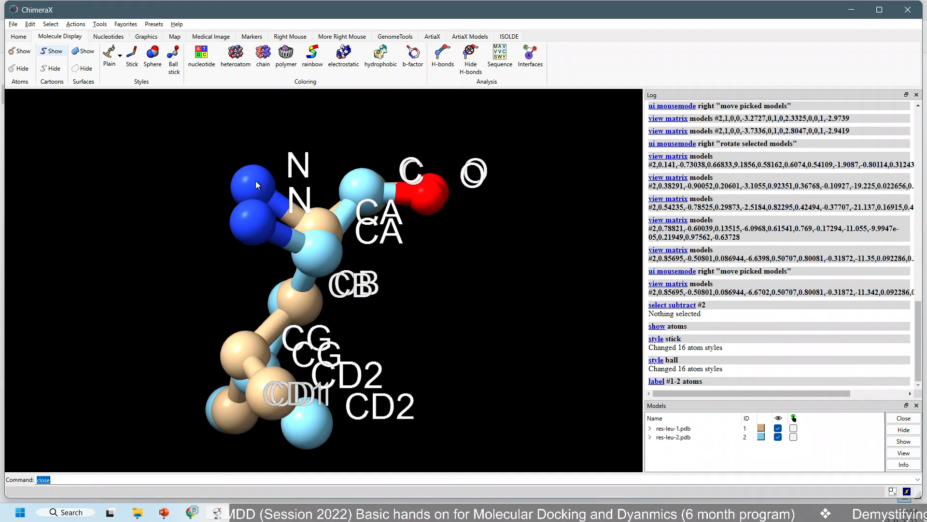
pyautogui.moveTo(288, 250); pyautogui.dragTo(235, 212)
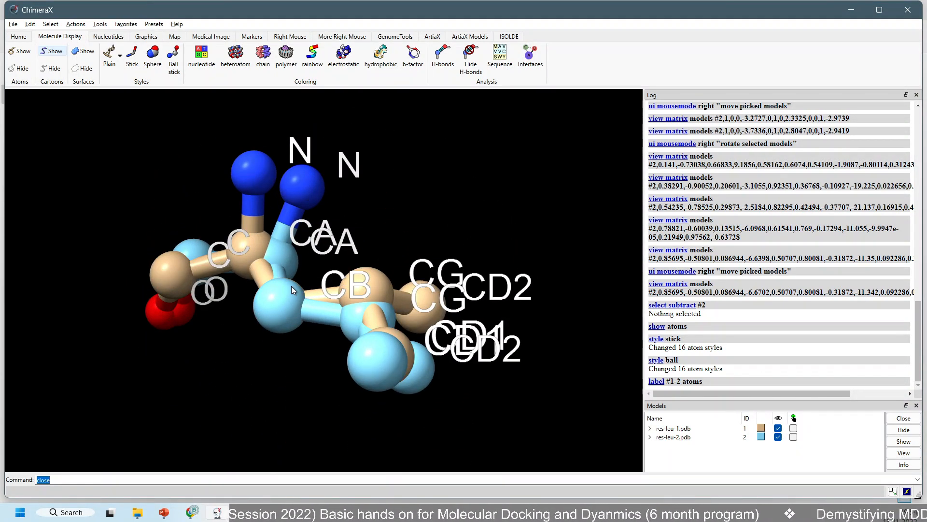
pyautogui.moveTo(269, 263); pyautogui.dragTo(383, 345)
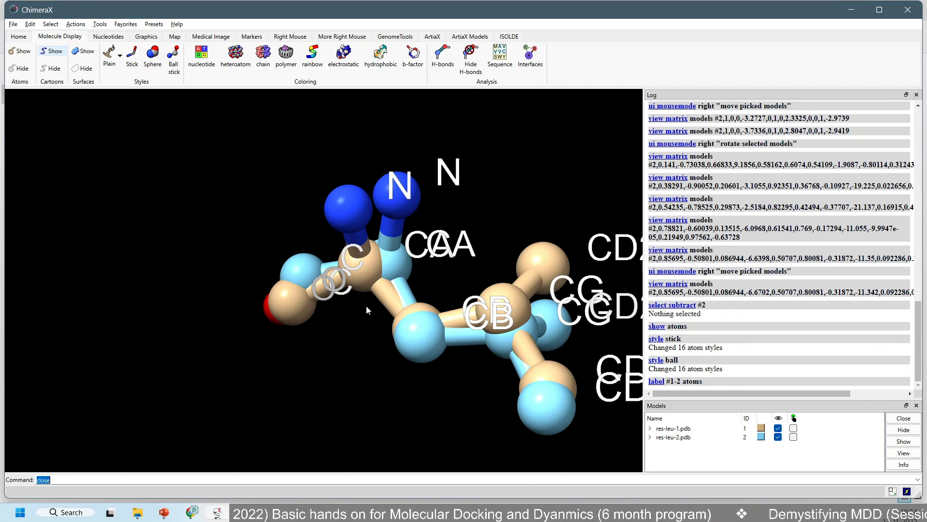
# Step: Select the res-leu-2.pdb model and nudge res-leu-1.pdb slightly toward it with the Drag model mode
pyautogui.click(793, 438)
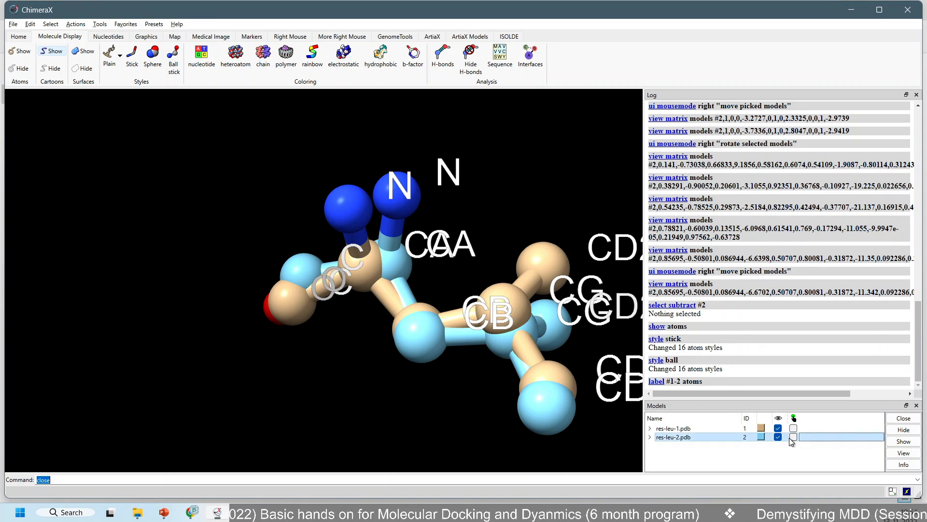
pyautogui.click(793, 437)
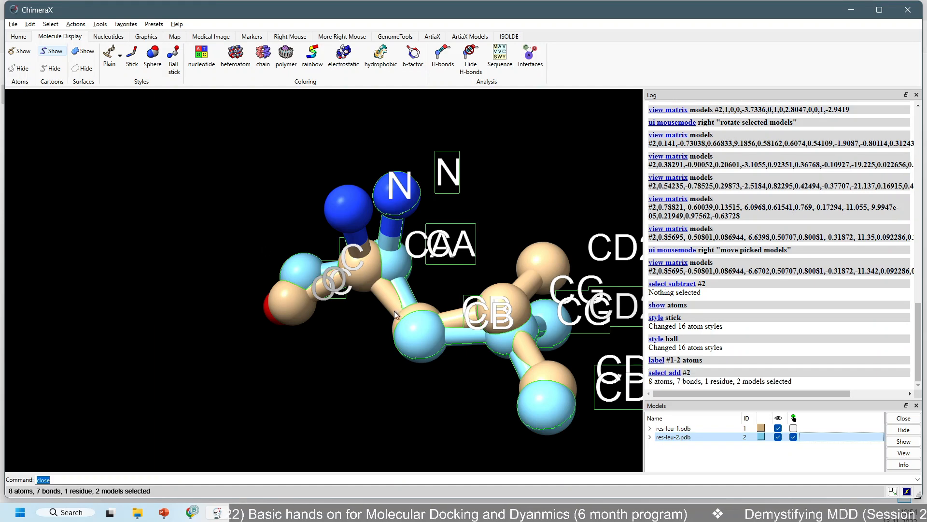
pyautogui.click(290, 37)
pyautogui.moveTo(367, 258); pyautogui.dragTo(378, 255, button='right')
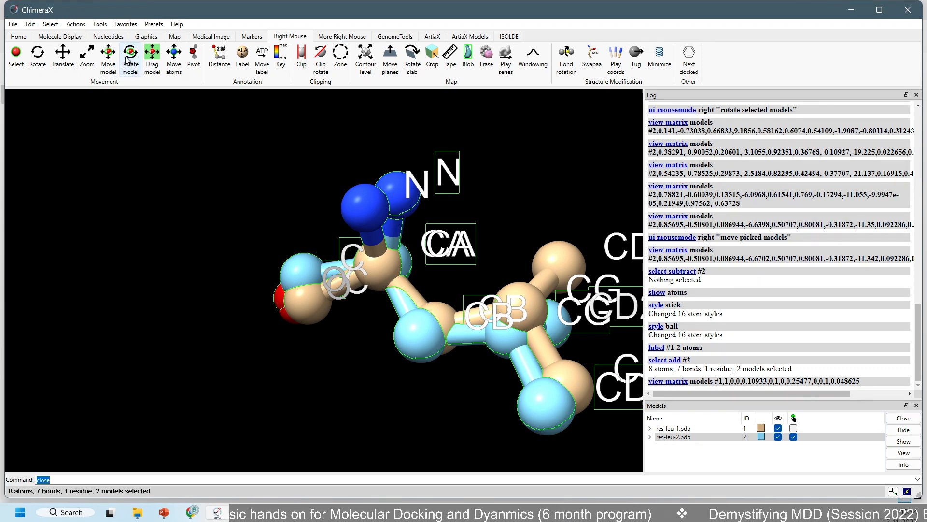
# Step: Refine the fit of the selected res-leu-2.pdb model onto res-leu-1.pdb with the Rotate model and Move model modes
pyautogui.click(130, 58)
pyautogui.moveTo(557, 353)
pyautogui.mouseDown(button='right')
pyautogui.moveTo(544, 360)
pyautogui.moveTo(568, 352)
pyautogui.moveTo(562, 347)
pyautogui.mouseUp(button='right')
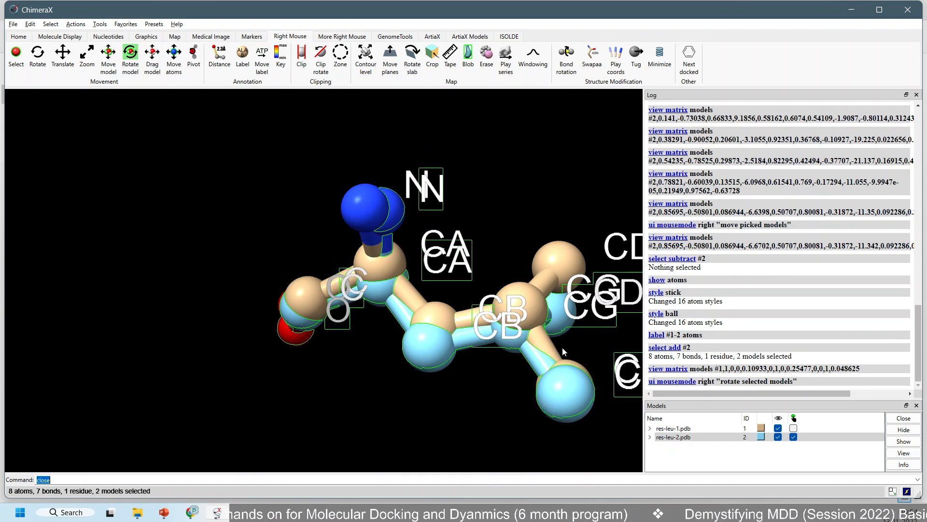
pyautogui.moveTo(450, 347); pyautogui.dragTo(433, 358, button='right')
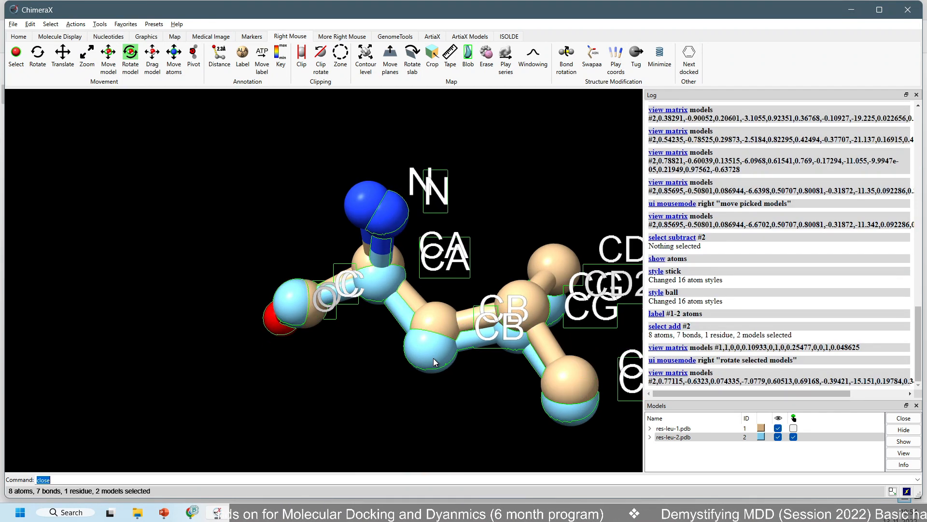
pyautogui.moveTo(379, 222)
pyautogui.mouseDown(button='right')
pyautogui.moveTo(369, 219)
pyautogui.moveTo(378, 220)
pyautogui.mouseUp(button='right')
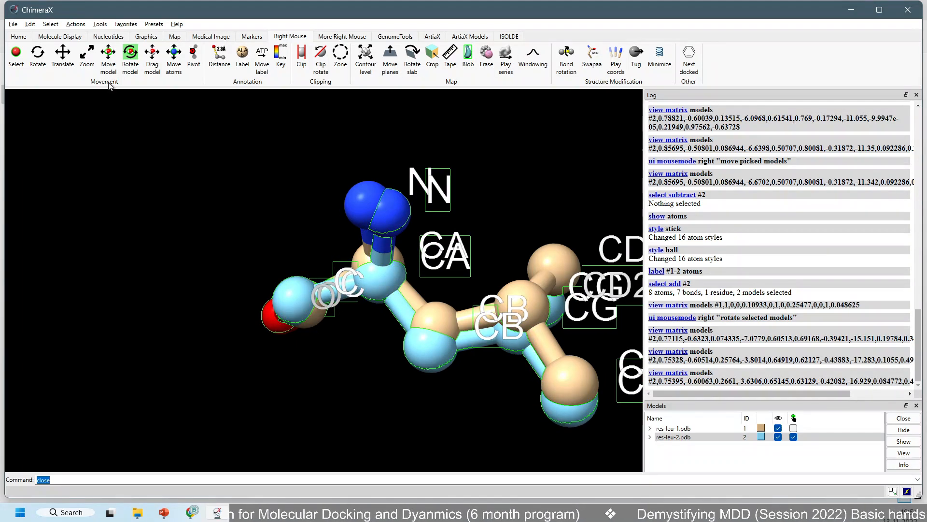
pyautogui.click(109, 58)
pyautogui.moveTo(478, 332); pyautogui.dragTo(466, 317, button='right')
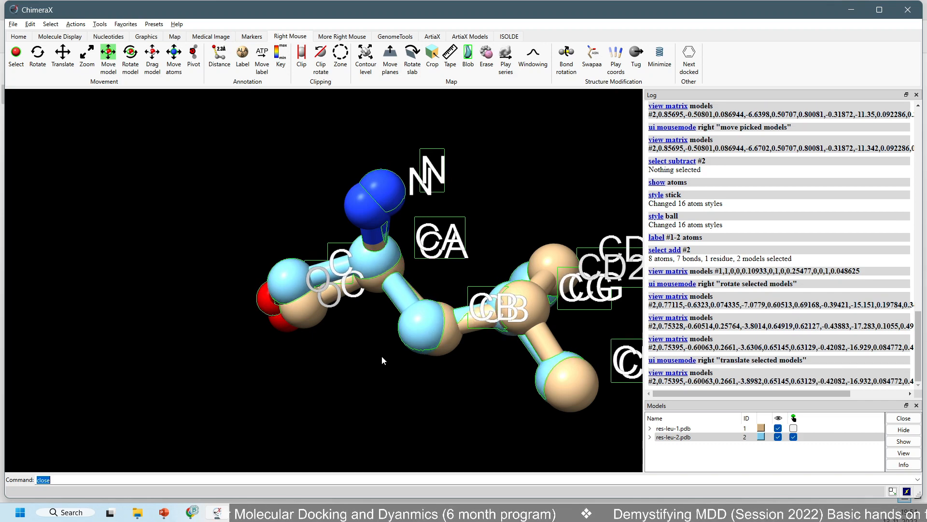
# Step: Examine the overlap around the CG and CD2 atoms of both models up close, and deselect the res-leu-2.pdb model
pyautogui.moveTo(382, 355)
pyautogui.mouseDown()
pyautogui.moveTo(391, 299)
pyautogui.moveTo(405, 367)
pyautogui.moveTo(358, 393)
pyautogui.moveTo(266, 342)
pyautogui.moveTo(231, 300)
pyautogui.moveTo(289, 377)
pyautogui.moveTo(323, 319)
pyautogui.moveTo(293, 298)
pyautogui.moveTo(269, 344)
pyautogui.moveTo(343, 394)
pyautogui.moveTo(442, 301)
pyautogui.moveTo(418, 234)
pyautogui.moveTo(378, 356)
pyautogui.mouseUp()
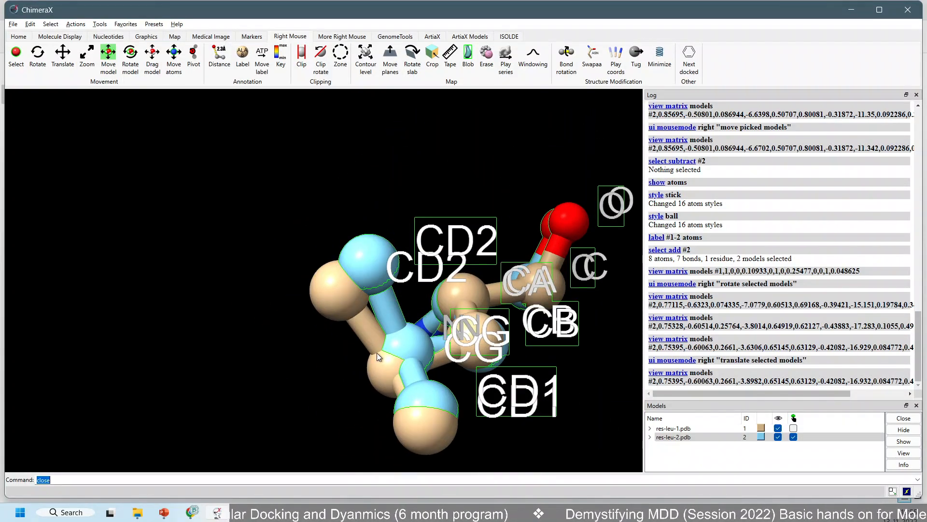
pyautogui.moveTo(358, 316); pyautogui.dragTo(361, 288)
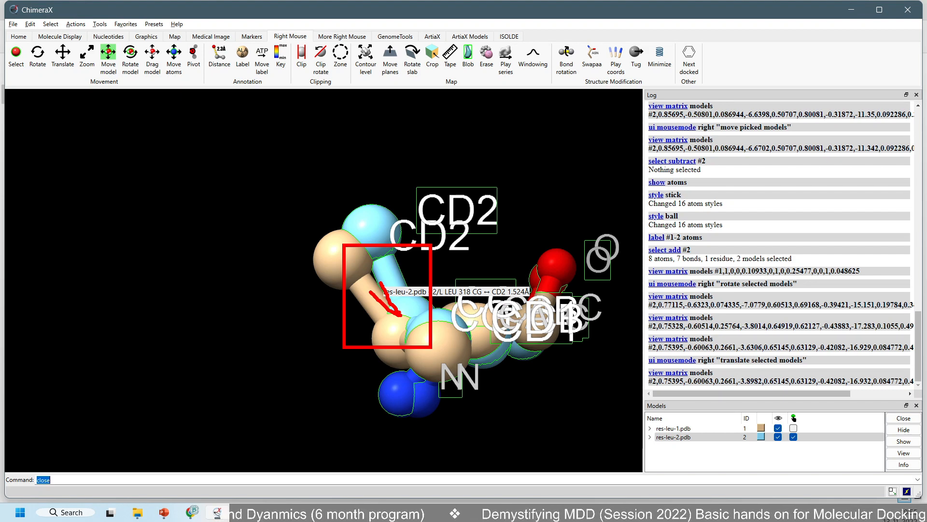
pyautogui.scroll(4, 400, 273)
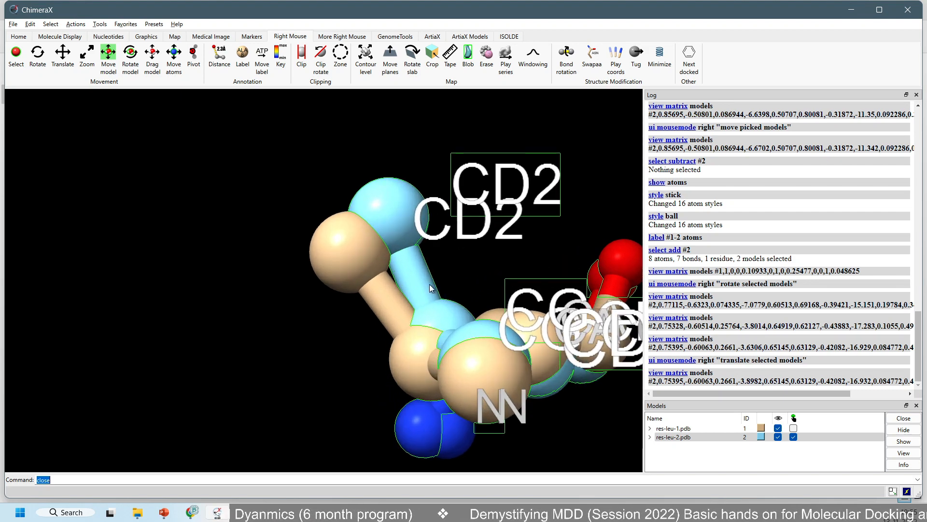
pyautogui.moveTo(478, 305); pyautogui.dragTo(344, 272, button='middle')
pyautogui.moveTo(385, 258); pyautogui.dragTo(208, 210)
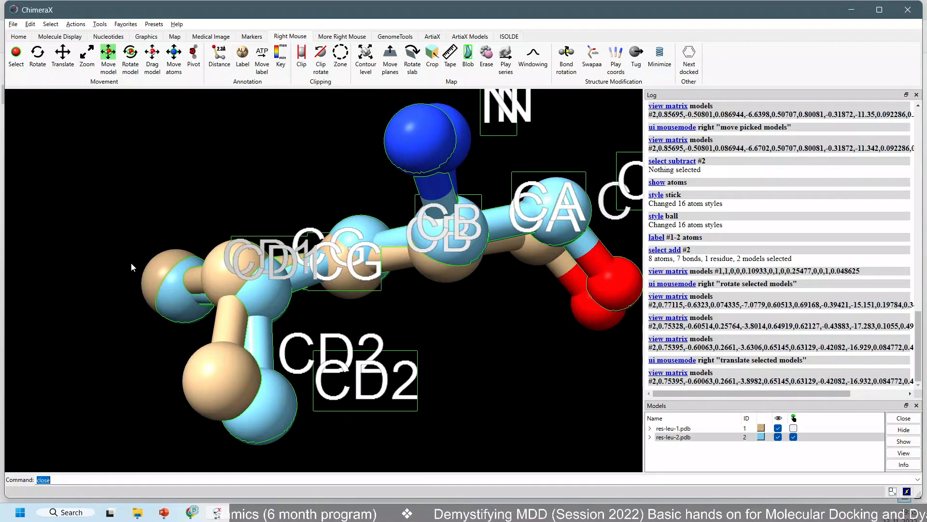
pyautogui.click(794, 437)
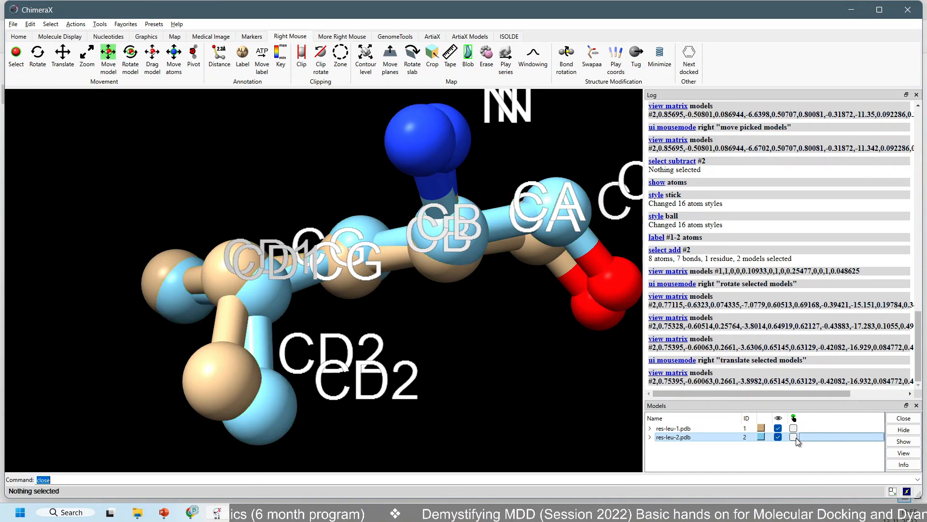
pyautogui.write('t')
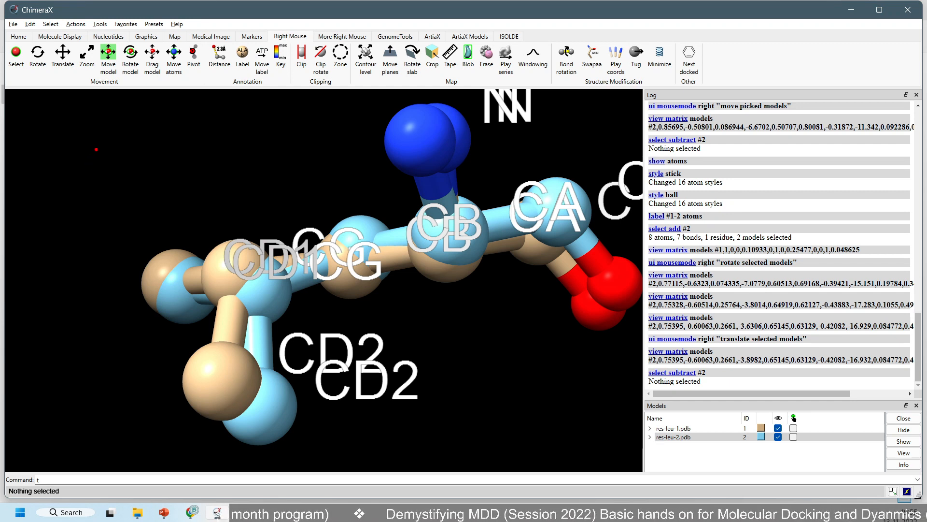
pyautogui.write('y')
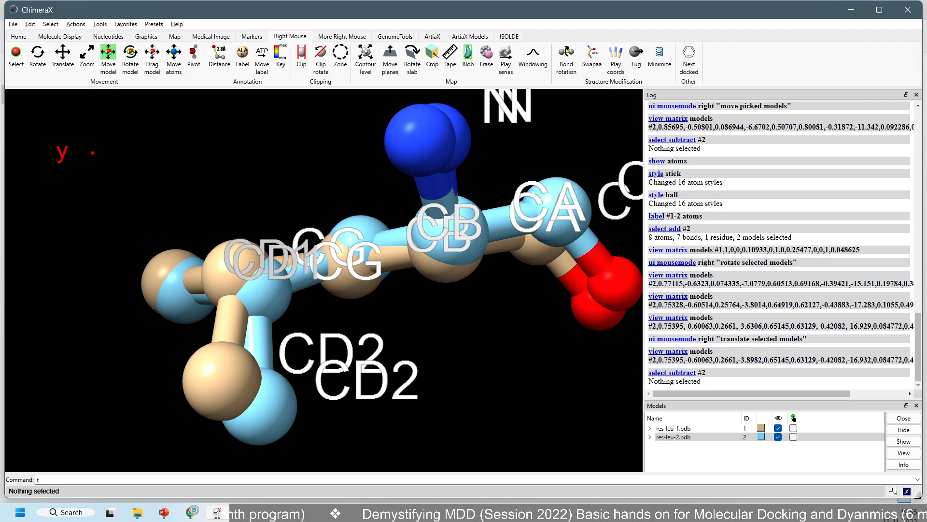
pyautogui.press('Escape')
# Step: Write the yellow on-screen note "align #1 to #2" over the black area of the molecule view
pyautogui.hotkey('ctrl', '2')
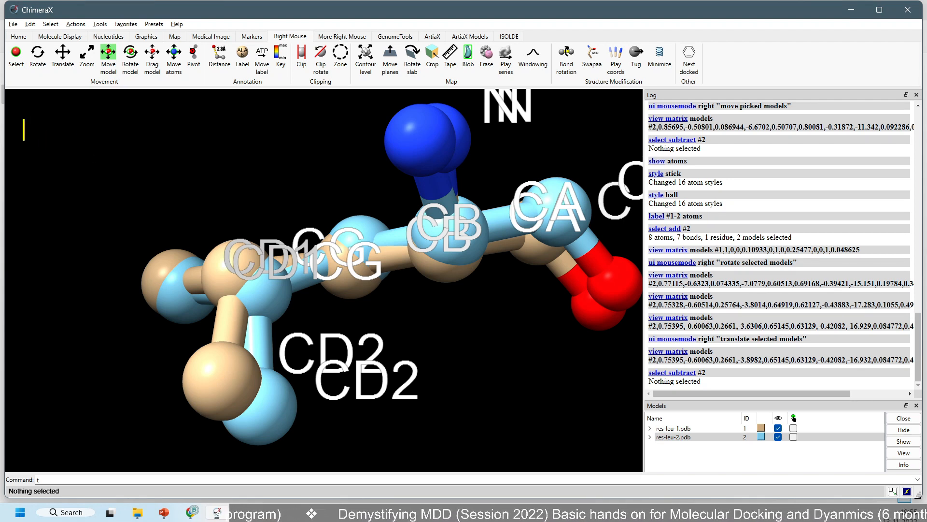
pyautogui.write('align')
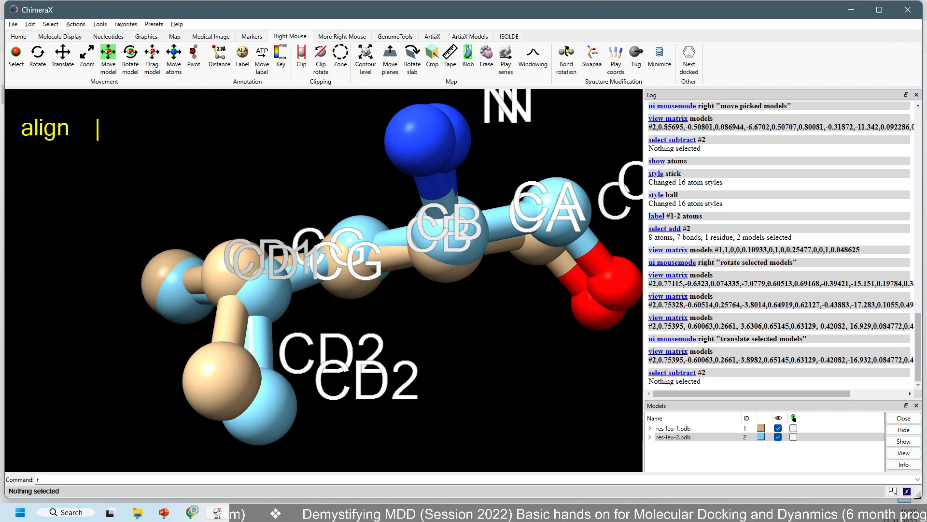
pyautogui.write('    #')
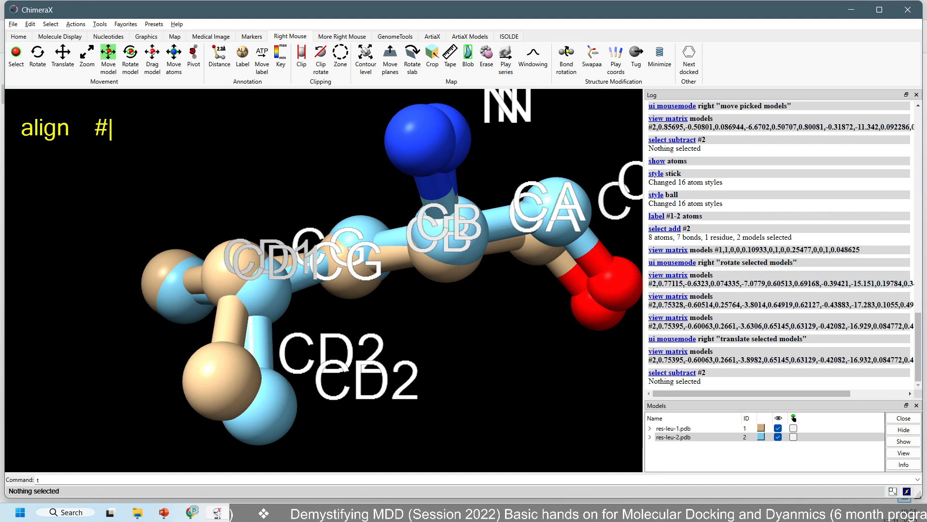
pyautogui.write('1  ')
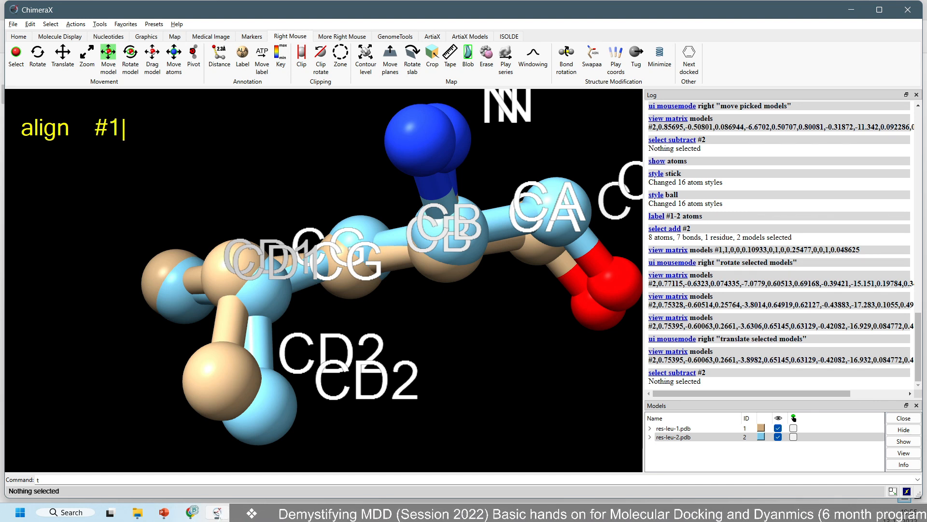
pyautogui.write('to  ')
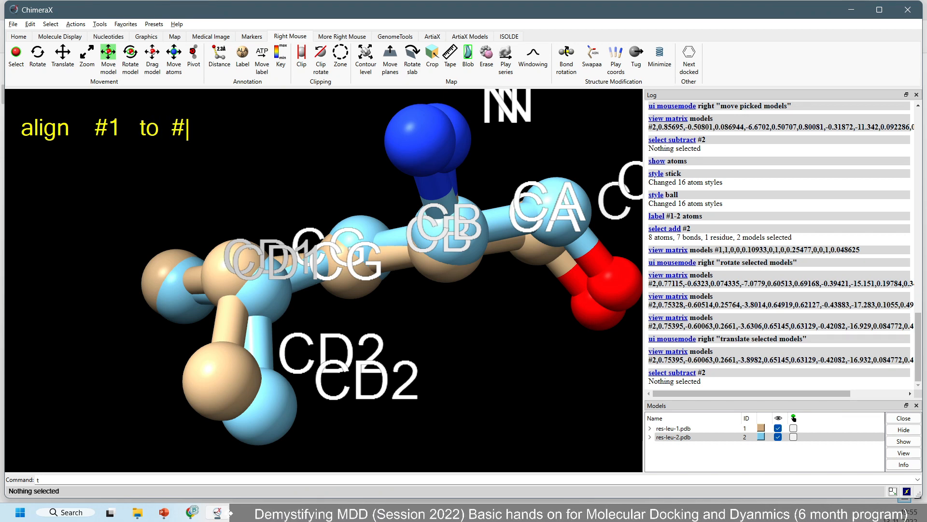
pyautogui.write('#2')
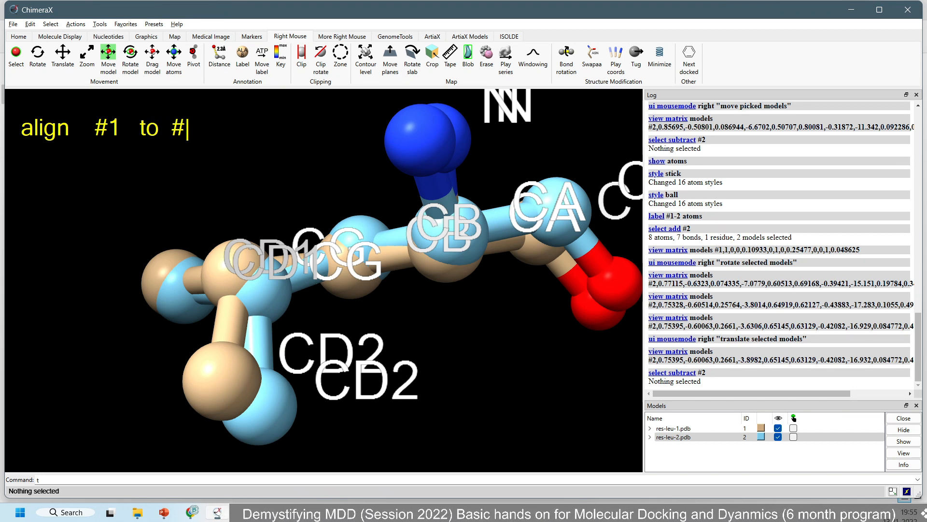
pyautogui.press('Return')
pyautogui.press('Return')
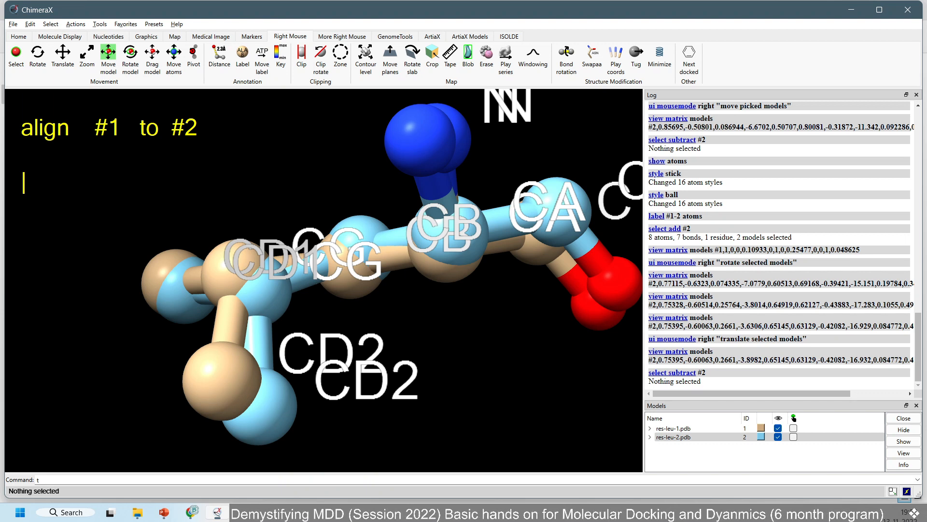
# Step: Add the line "align <model> to <model-2>" to the yellow on-screen note, below "align #1 to #2"
pyautogui.write('align ')
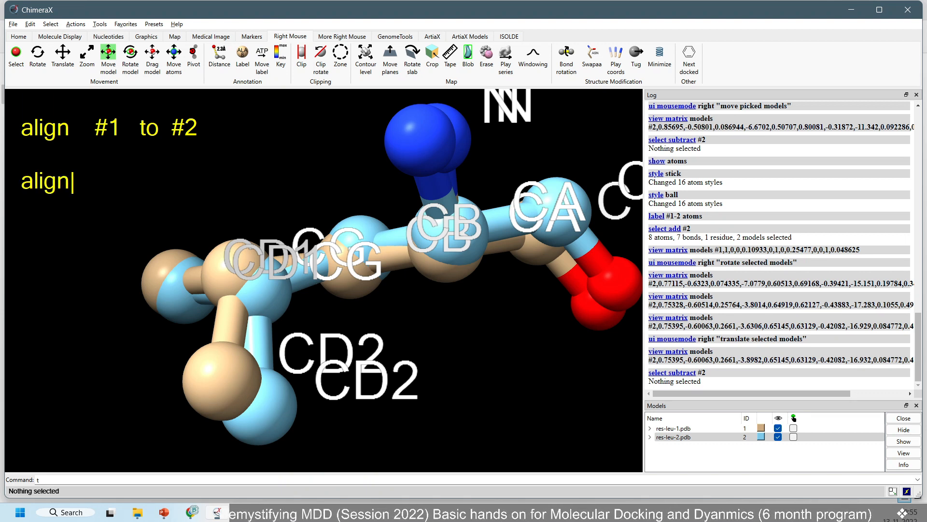
pyautogui.write(' <mo')
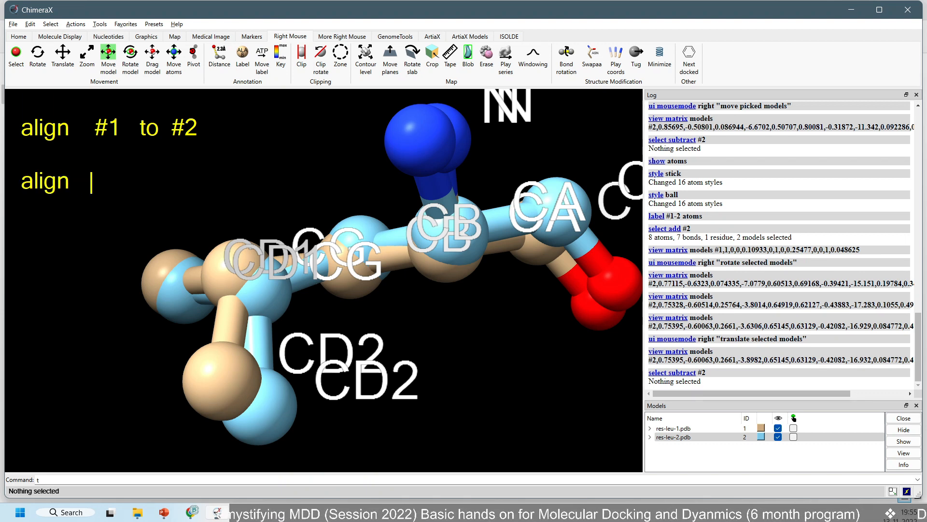
pyautogui.write('del> ')
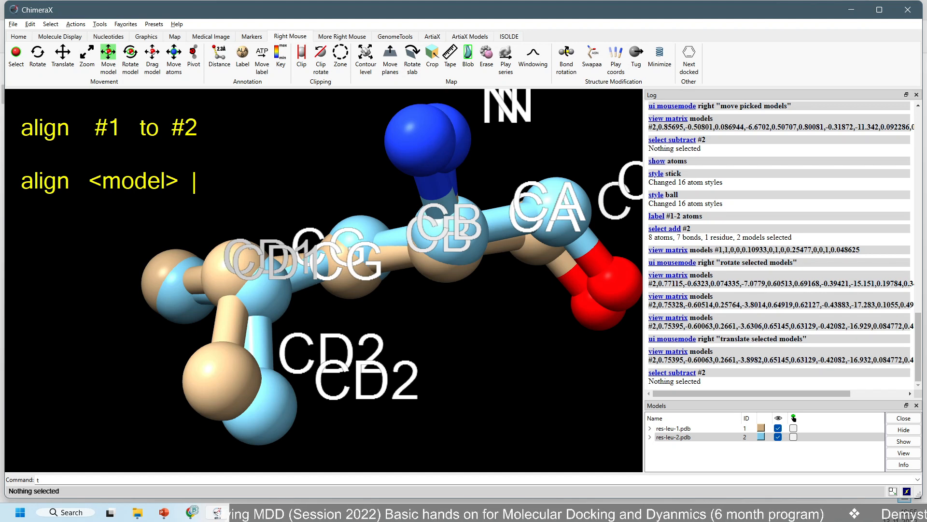
pyautogui.write(' to  ')
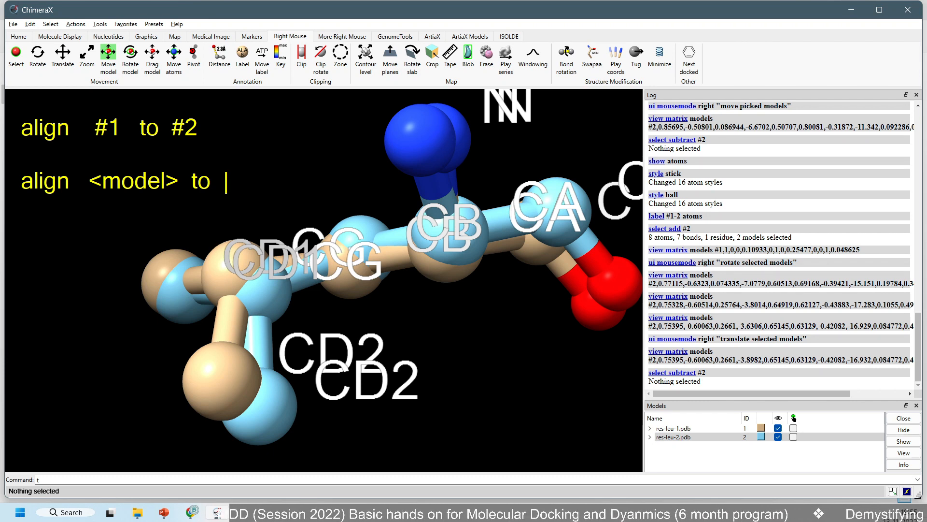
pyautogui.write('<mod')
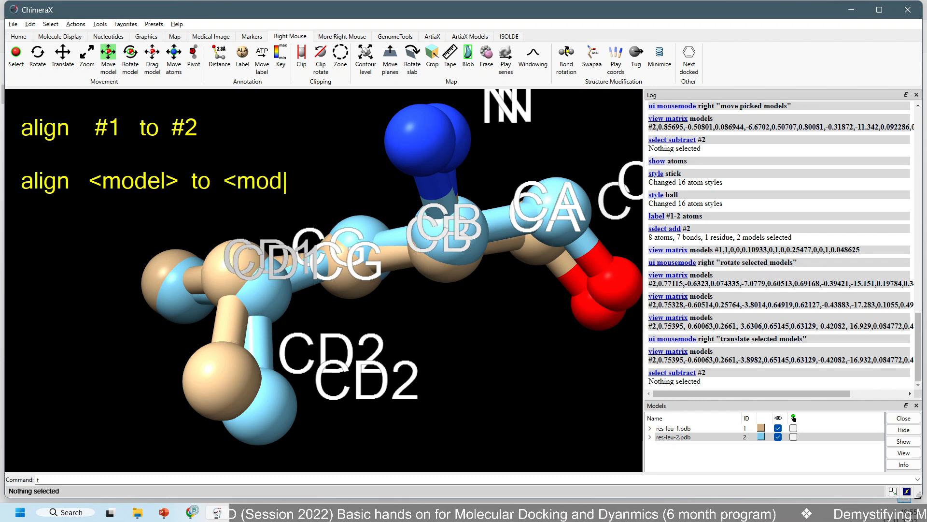
pyautogui.write('el')
pyautogui.write('-')
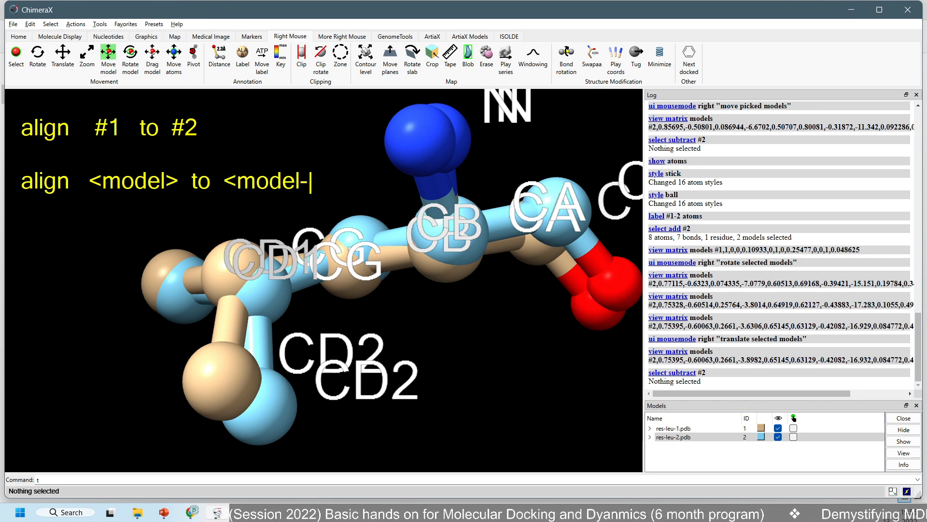
pyautogui.write('2>')
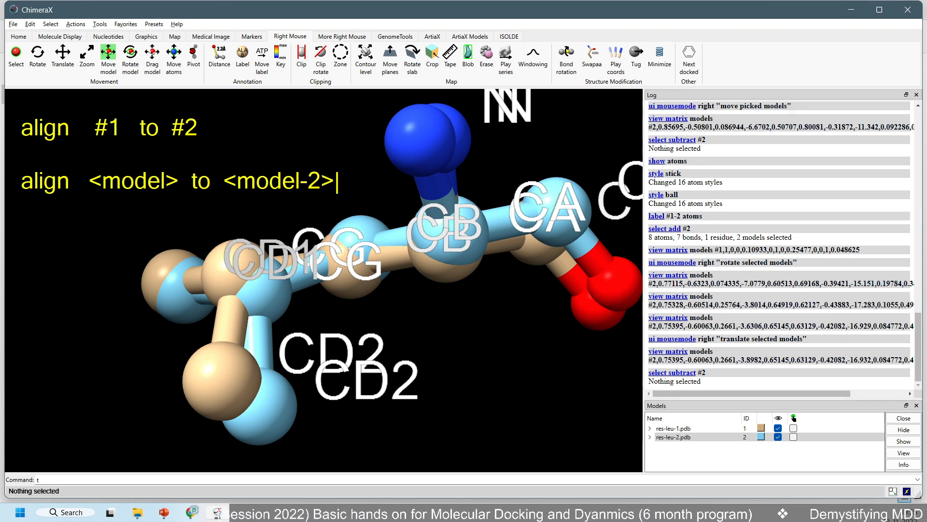
pyautogui.press('Escape')
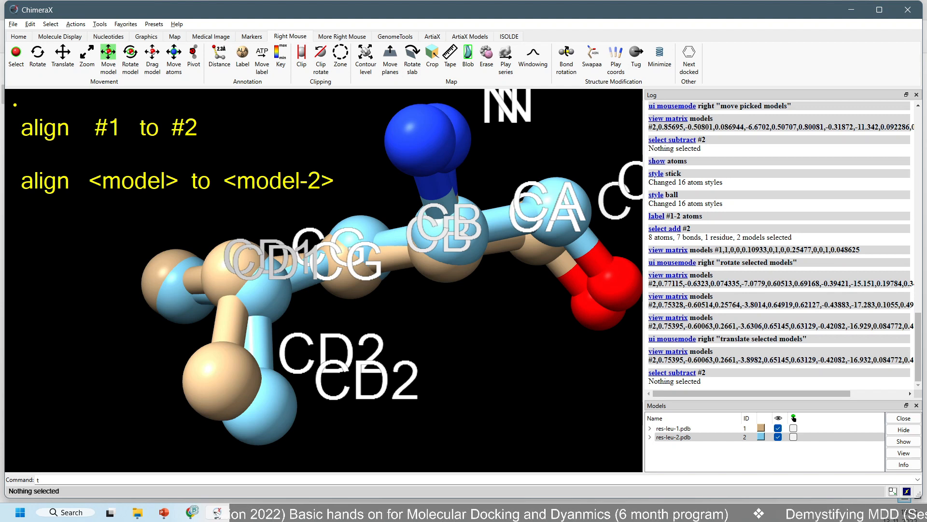
# Step: Frame "align #1 to #2" in red and mark the IDs of both listed models in red, clearing all annotations at the end
pyautogui.press('r')
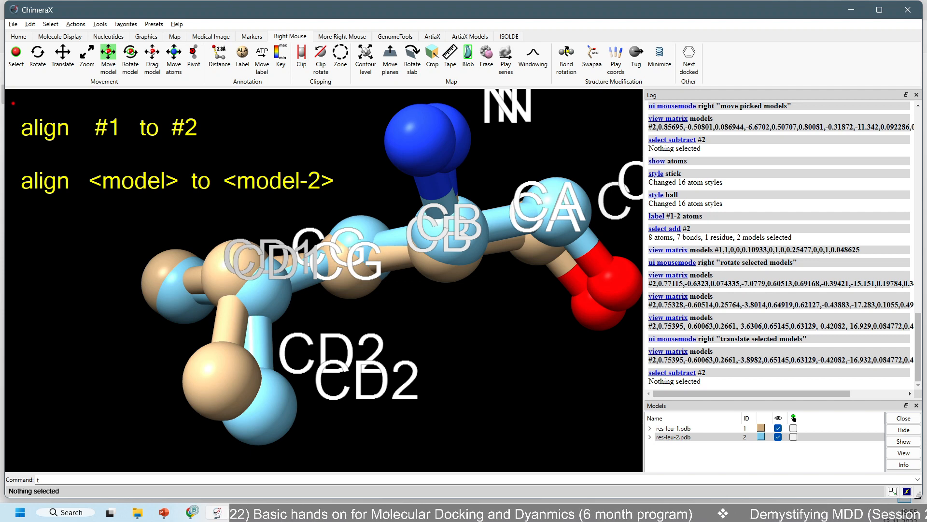
pyautogui.moveTo(12, 100); pyautogui.dragTo(169, 159)
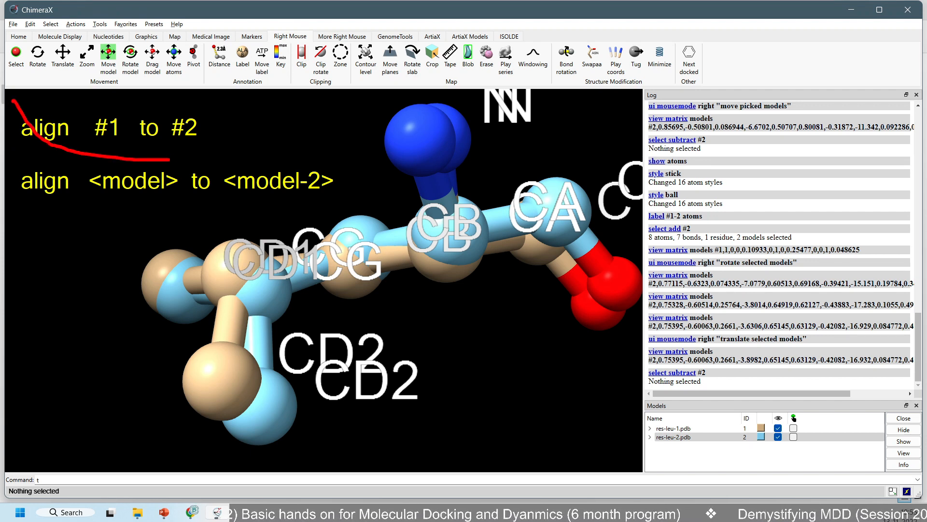
pyautogui.press('e')
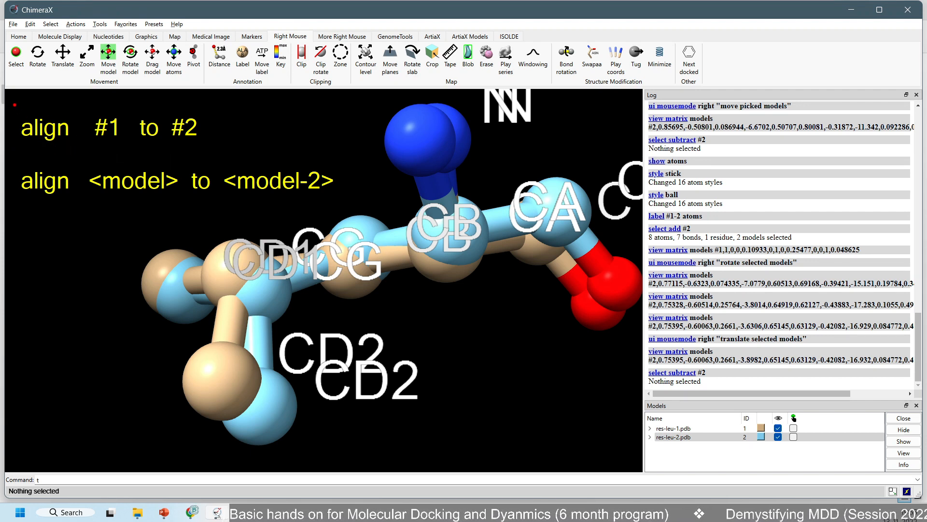
pyautogui.moveTo(14, 104)
pyautogui.keyDown('ctrl'); pyautogui.mouseDown()
pyautogui.moveTo(90, 158)
pyautogui.moveTo(211, 154)
pyautogui.mouseUp(); pyautogui.keyUp('ctrl')
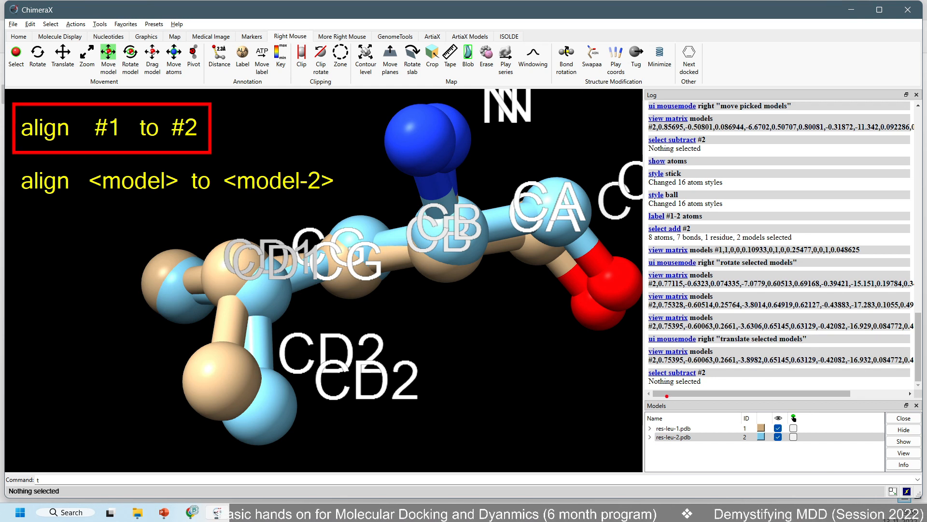
pyautogui.moveTo(738, 431)
pyautogui.mouseDown()
pyautogui.moveTo(694, 429)
pyautogui.moveTo(708, 427)
pyautogui.moveTo(704, 467)
pyautogui.mouseUp()
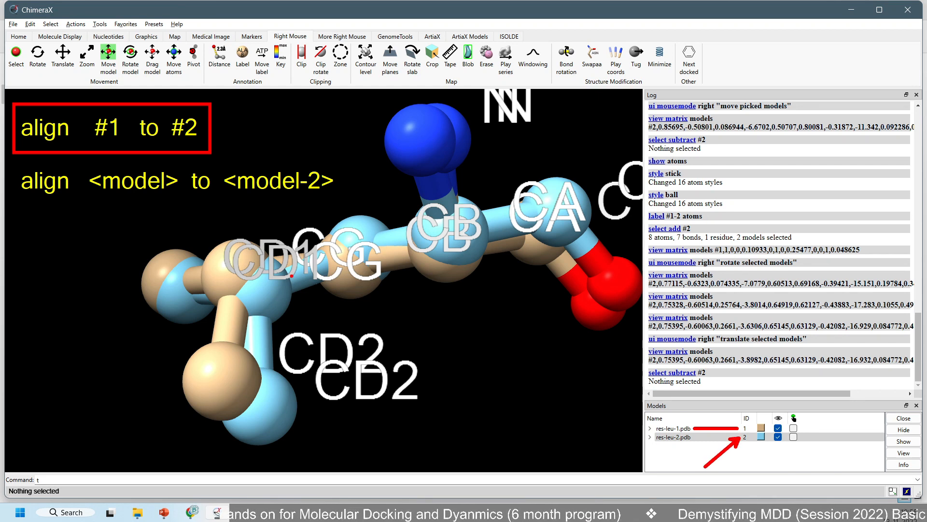
pyautogui.press('Escape')
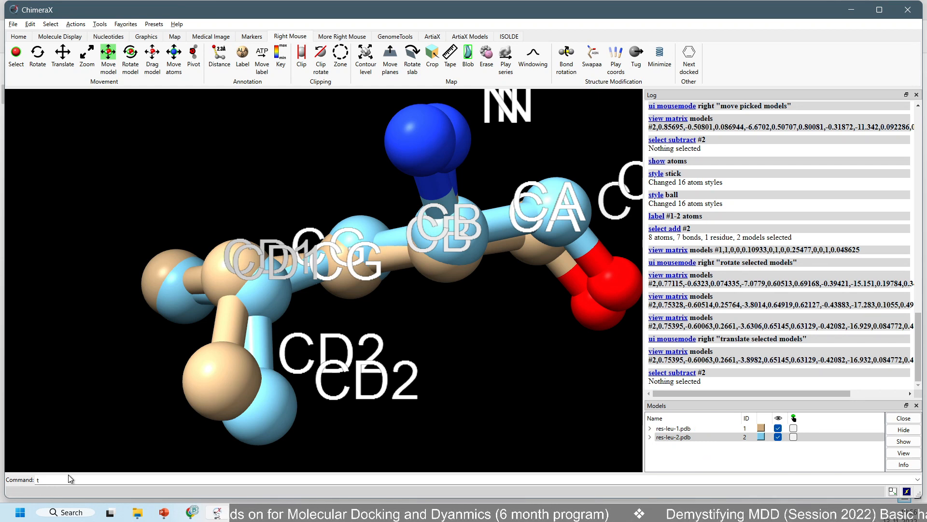
# Step: Run the command "align #1 to #2" to superimpose res-leu-1.pdb onto res-leu-2.pdb
pyautogui.press('BackSpace')
pyautogui.write('al')
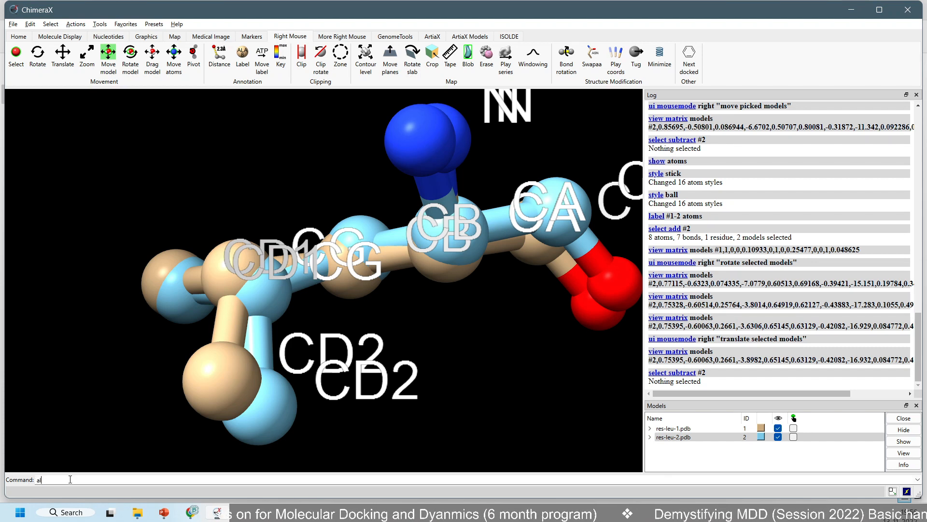
pyautogui.write('ign #1 t')
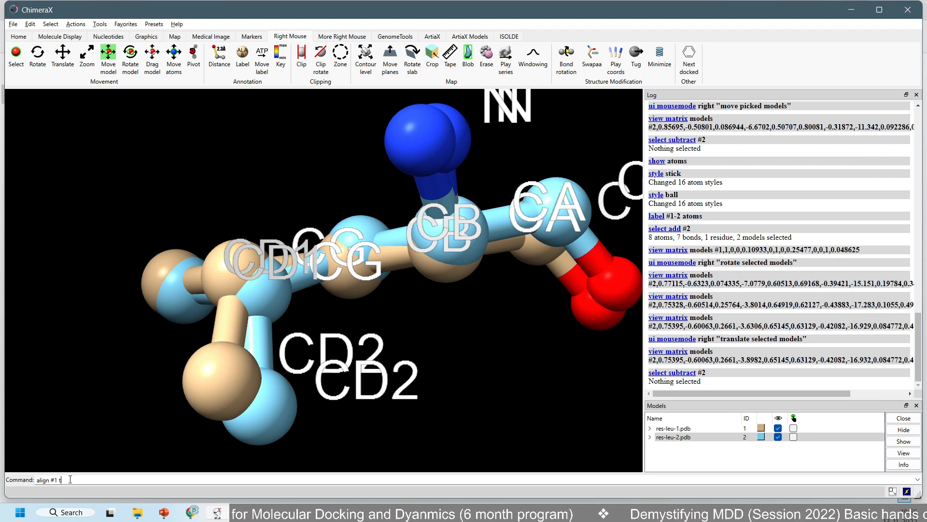
pyautogui.write('o #2')
pyautogui.press('Return')
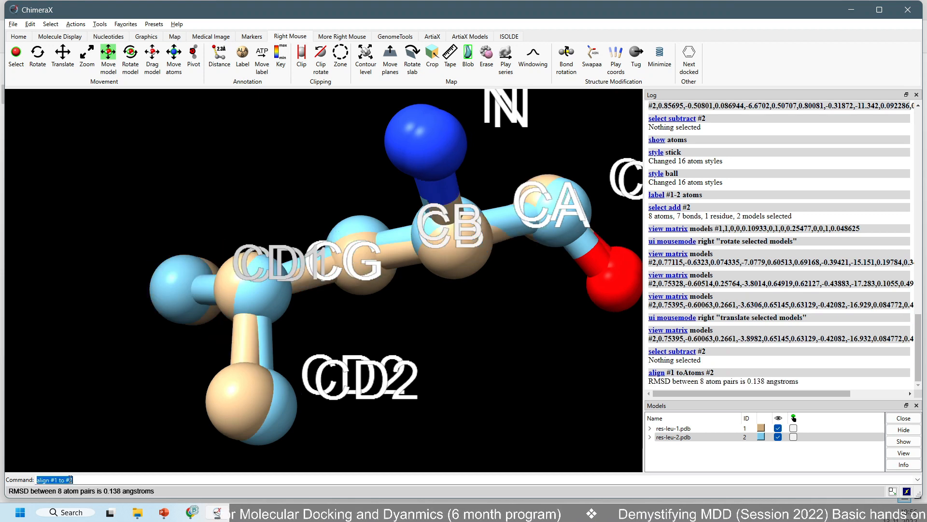
# Step: Examine the superposition of the two aligned models from several angles, including the N, O, C, CA, CB and CG atoms
pyautogui.moveTo(293, 333); pyautogui.dragTo(296, 354)
pyautogui.moveTo(357, 399); pyautogui.dragTo(360, 286)
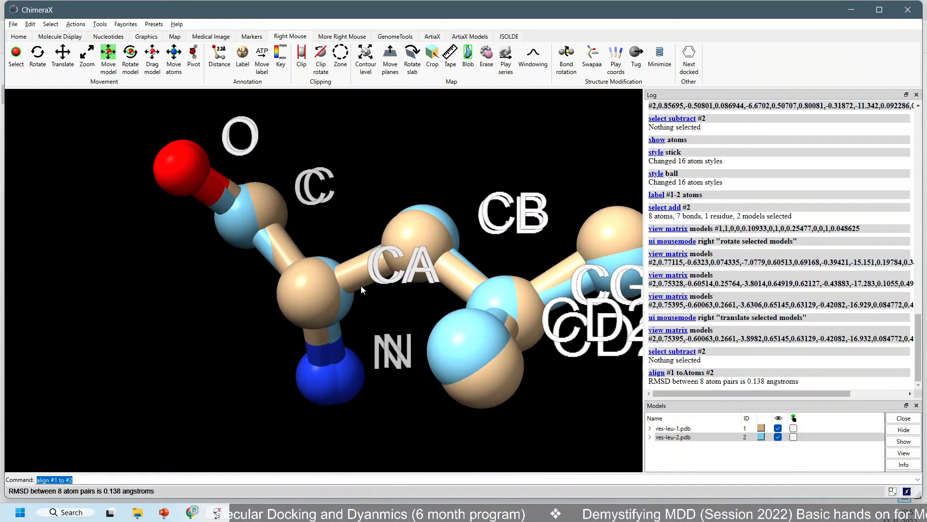
pyautogui.moveTo(275, 313); pyautogui.dragTo(303, 309)
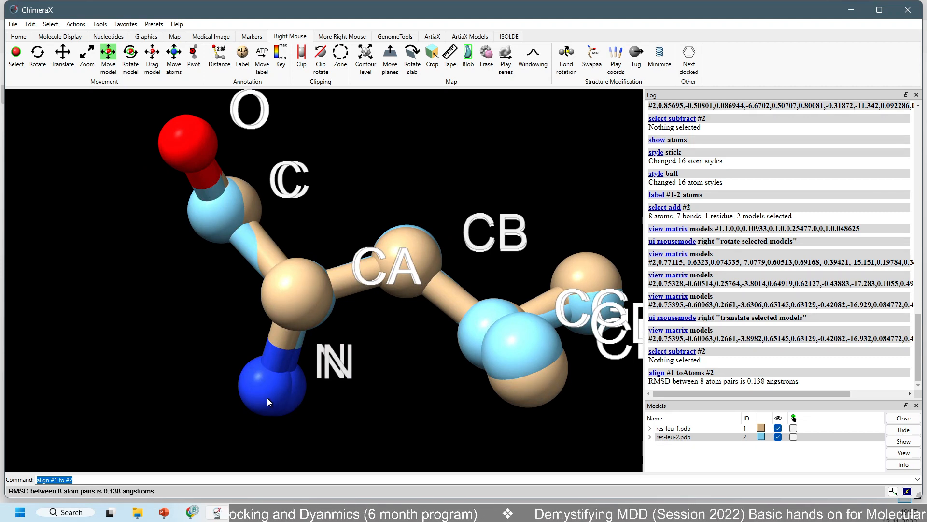
pyautogui.moveTo(268, 402)
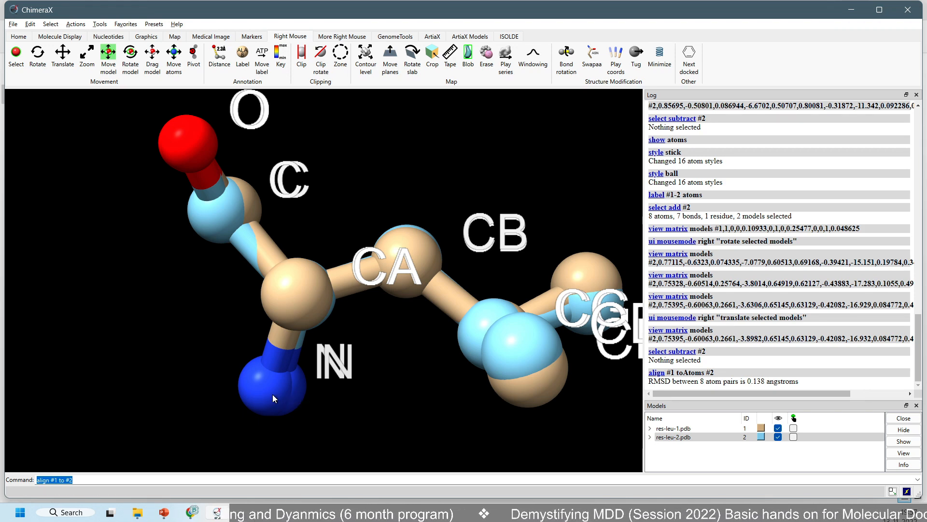
pyautogui.moveTo(381, 284); pyautogui.dragTo(387, 334)
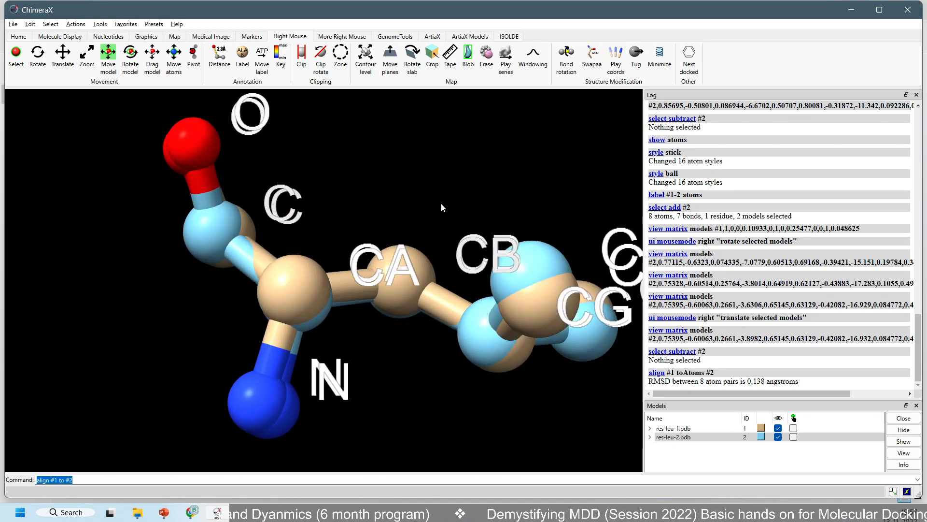
pyautogui.moveTo(442, 203); pyautogui.dragTo(381, 217, button='middle')
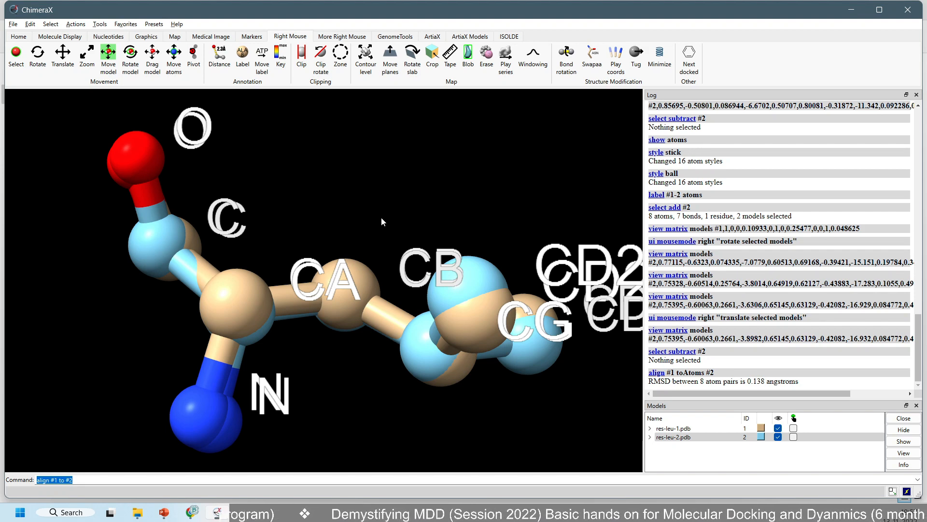
pyautogui.moveTo(364, 250); pyautogui.dragTo(353, 335)
pyautogui.moveTo(467, 371); pyautogui.dragTo(481, 311)
pyautogui.moveTo(547, 363); pyautogui.dragTo(532, 315)
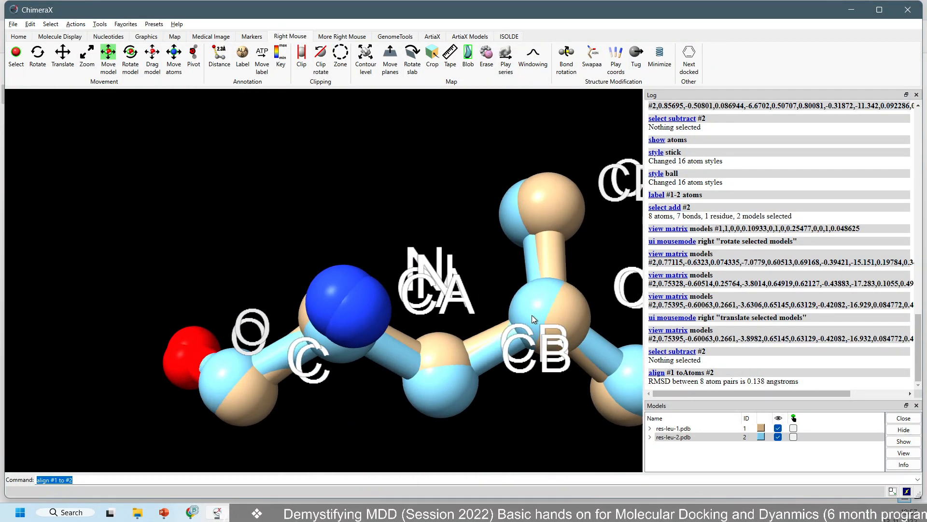
pyautogui.moveTo(226, 348); pyautogui.dragTo(213, 370)
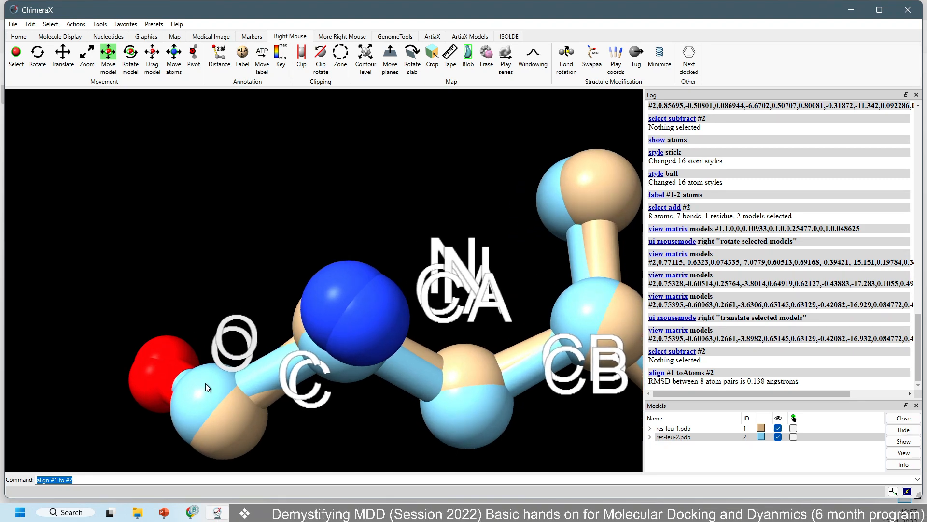
pyautogui.moveTo(210, 384); pyautogui.dragTo(283, 271, button='middle')
pyautogui.moveTo(283, 270); pyautogui.dragTo(292, 317)
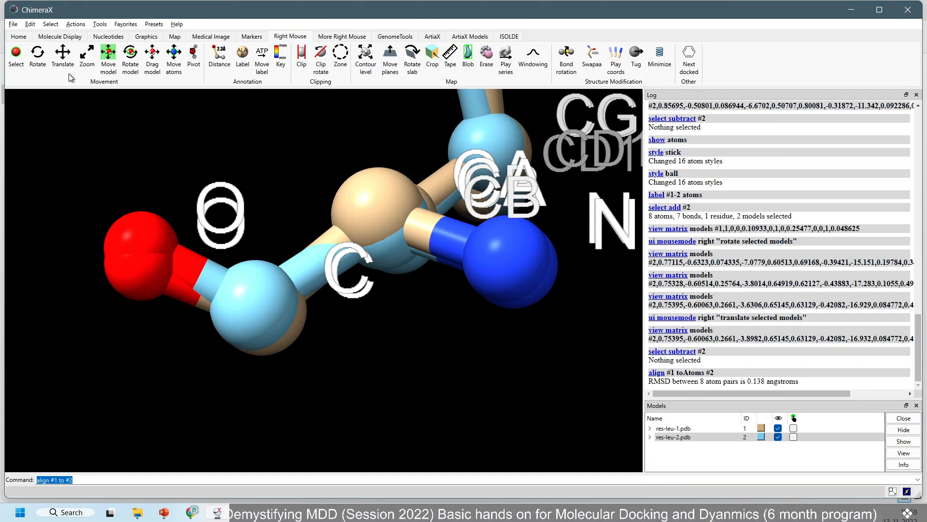
# Step: Display the atoms of both models in stick style
pyautogui.click(66, 37)
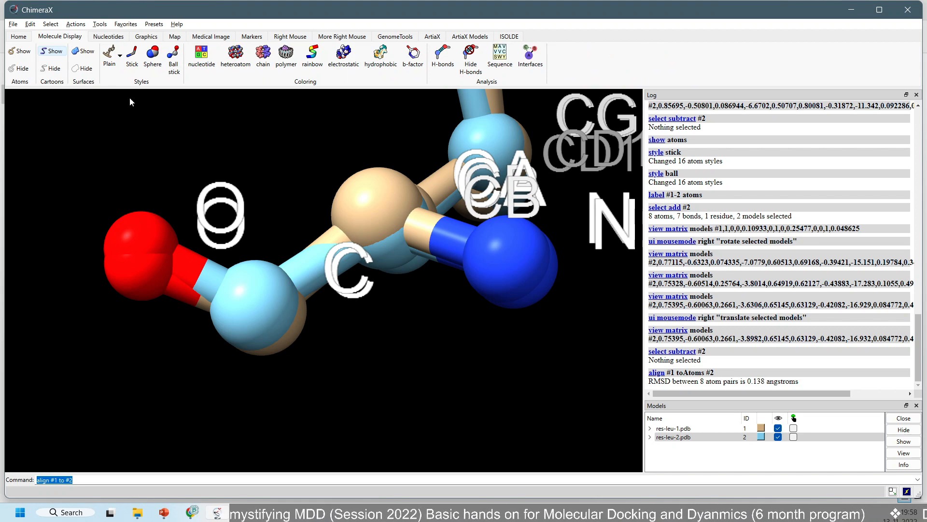
pyautogui.click(132, 53)
pyautogui.moveTo(207, 295); pyautogui.dragTo(346, 272)
# Step: Select res-leu-2.pdb, pull it below res-leu-1.pdb with the Drag model mode, and switch the mouse mode to Select
pyautogui.click(807, 438)
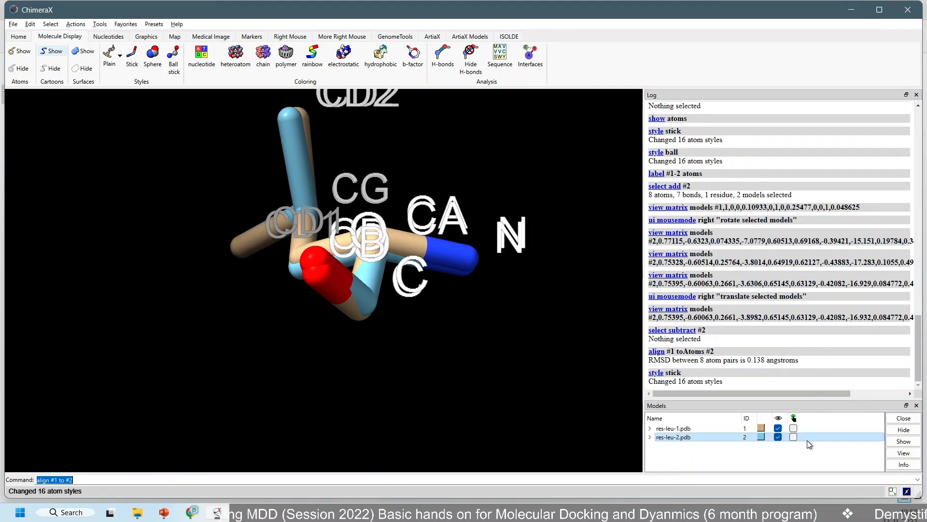
pyautogui.click(794, 437)
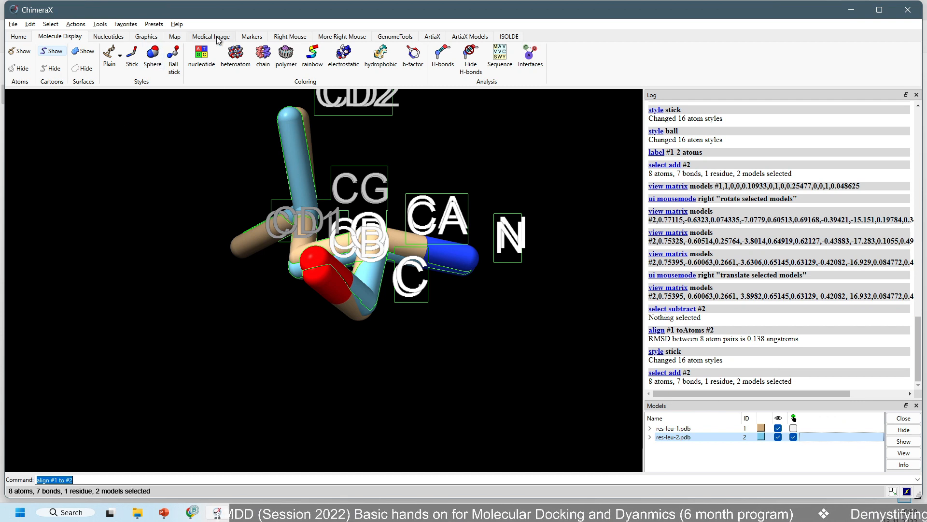
pyautogui.click(296, 38)
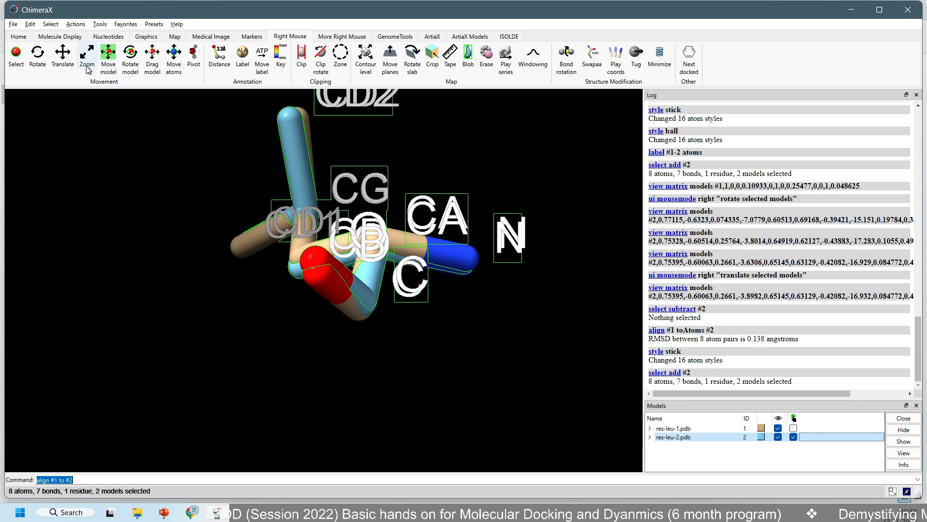
pyautogui.click(152, 59)
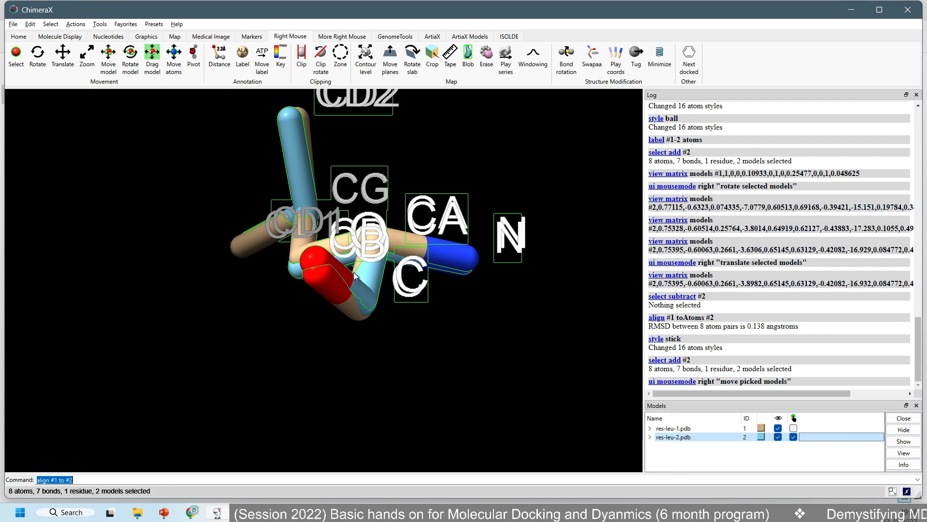
pyautogui.moveTo(362, 290); pyautogui.dragTo(361, 375, button='right')
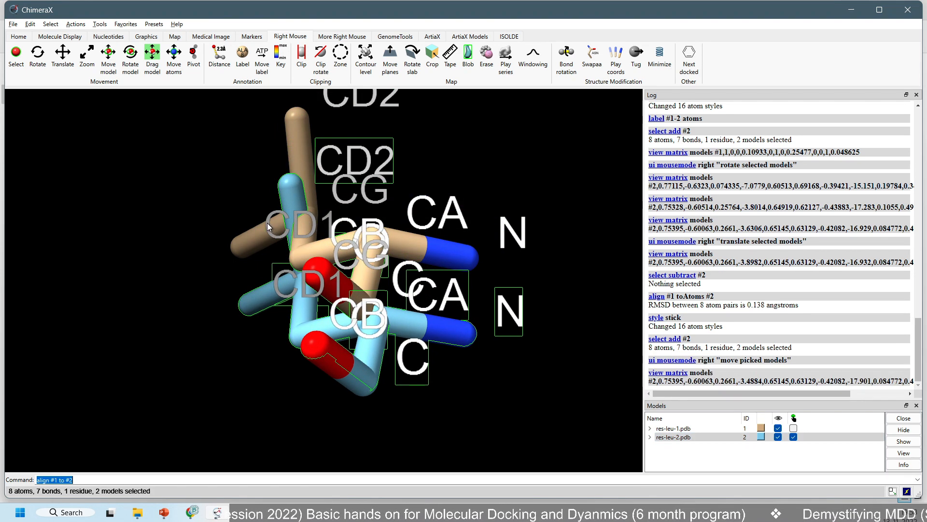
pyautogui.click(16, 53)
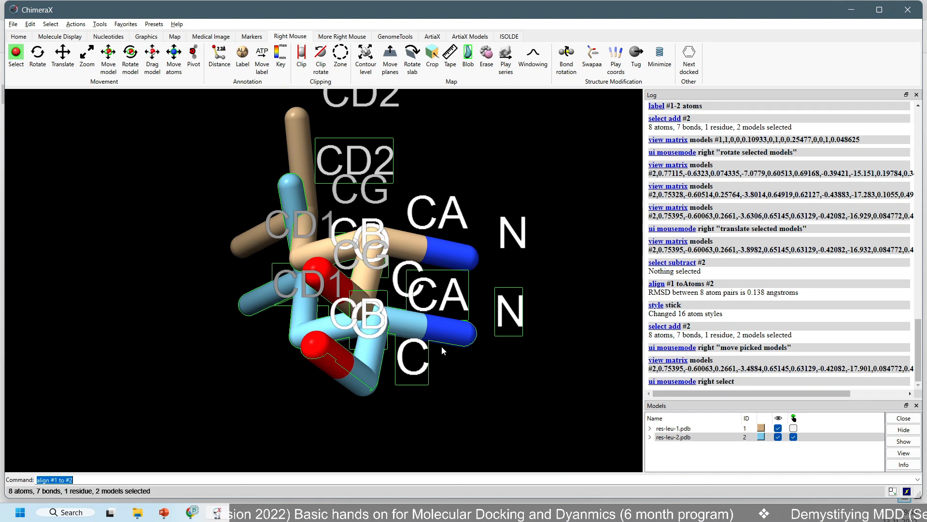
pyautogui.moveTo(441, 343); pyautogui.dragTo(531, 330)
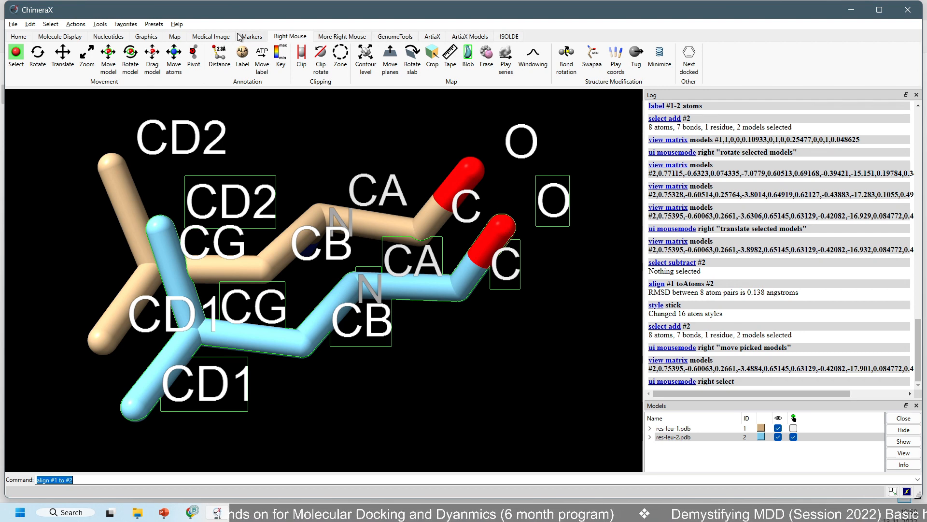
pyautogui.click(252, 38)
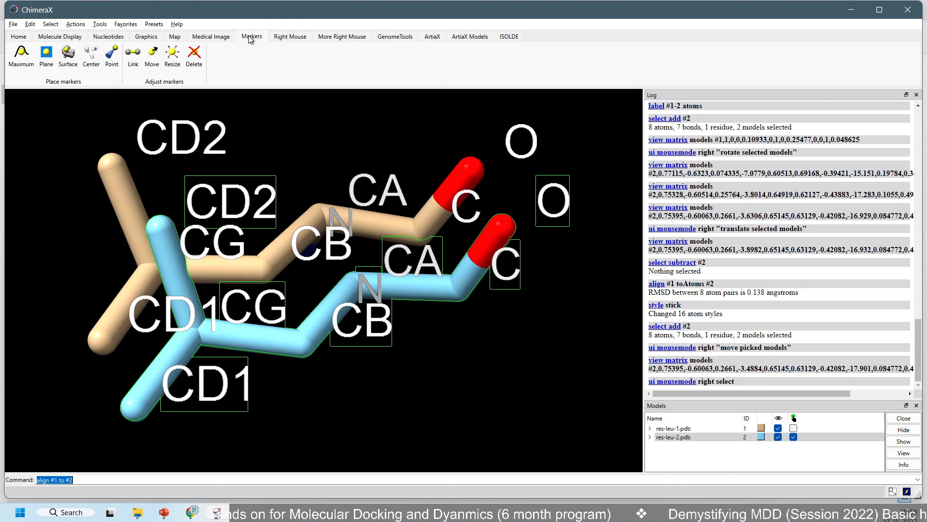
pyautogui.click(212, 38)
pyautogui.click(402, 37)
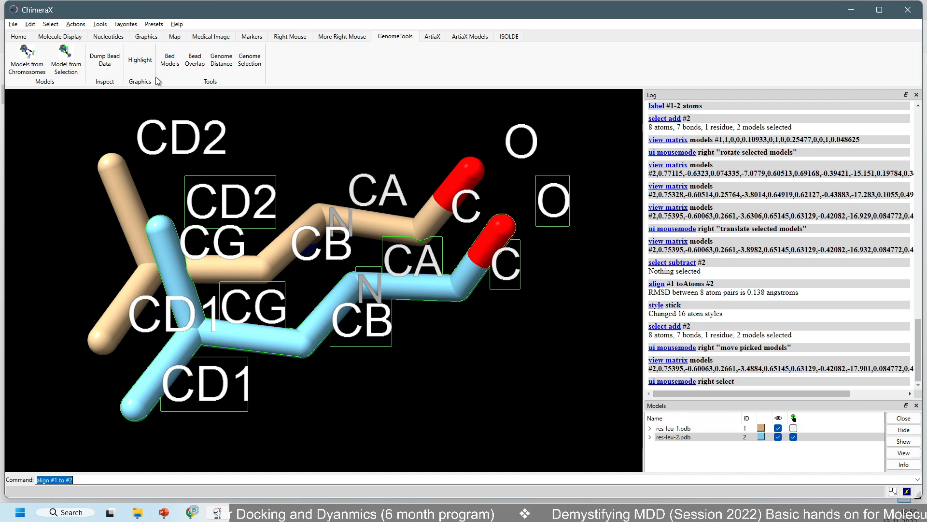
# Step: Deselect and reselect res-leu-2.pdb, and point out the Move model, Rotate model and Drag model mouse modes
pyautogui.click(794, 436)
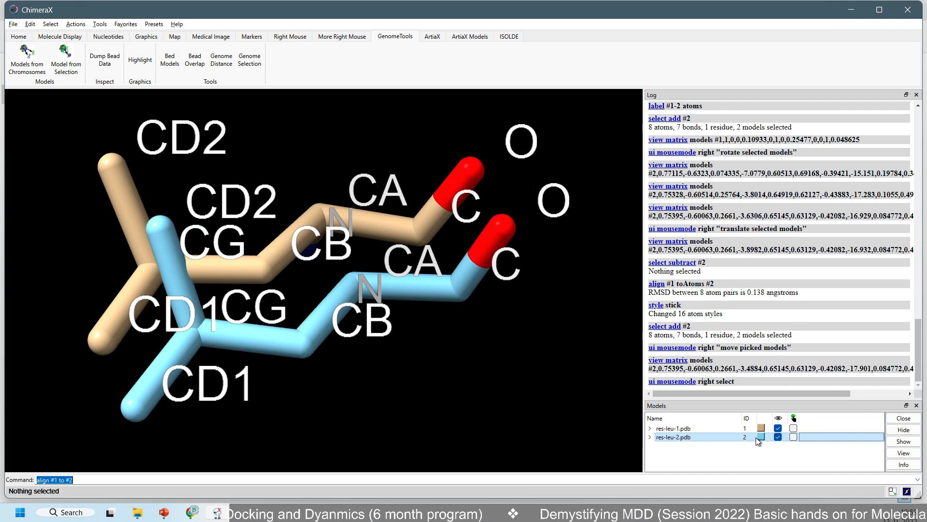
pyautogui.click(794, 437)
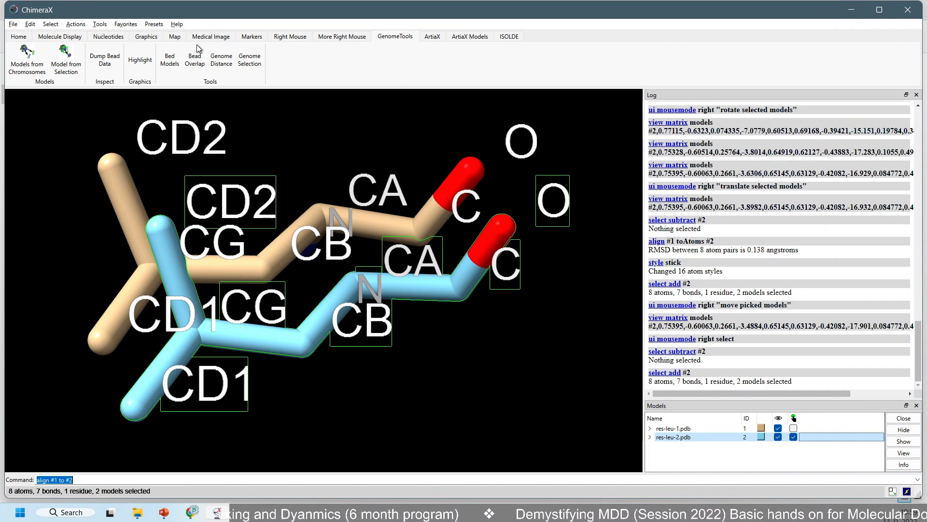
pyautogui.click(289, 38)
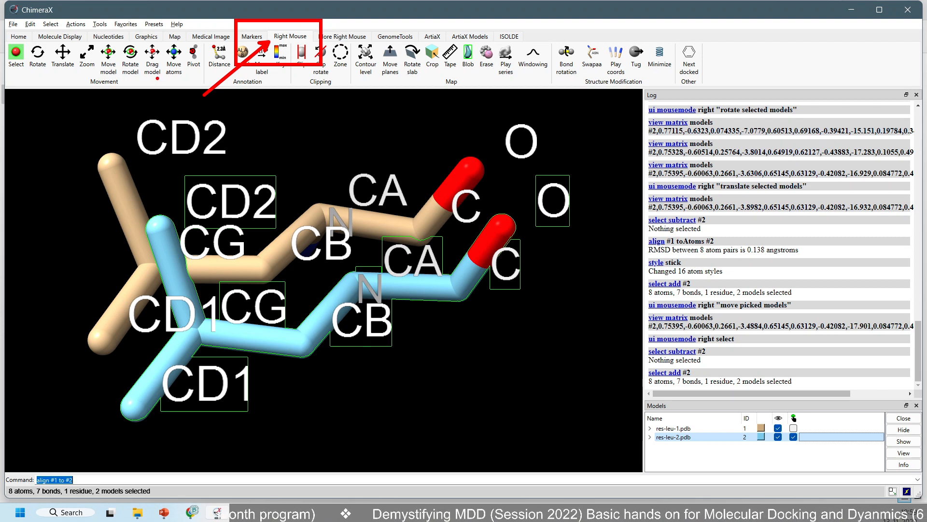
pyautogui.moveTo(88, 37)
pyautogui.mouseDown()
pyautogui.moveTo(139, 70)
pyautogui.moveTo(196, 79)
pyautogui.moveTo(168, 80)
pyautogui.mouseUp()
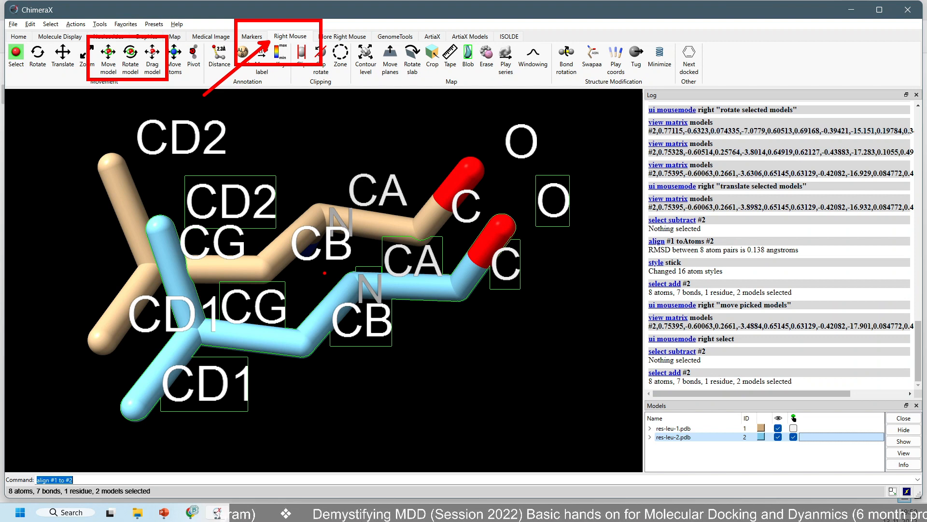
pyautogui.press('Escape')
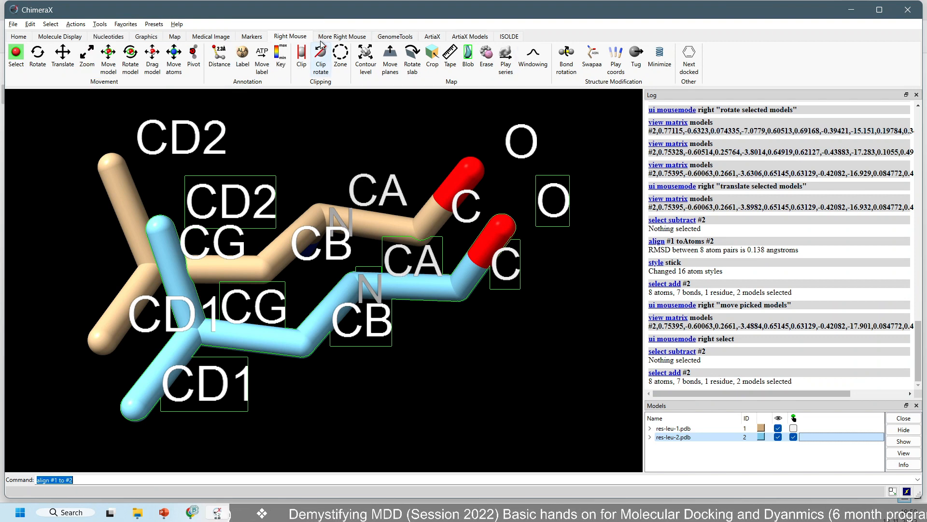
pyautogui.click(509, 37)
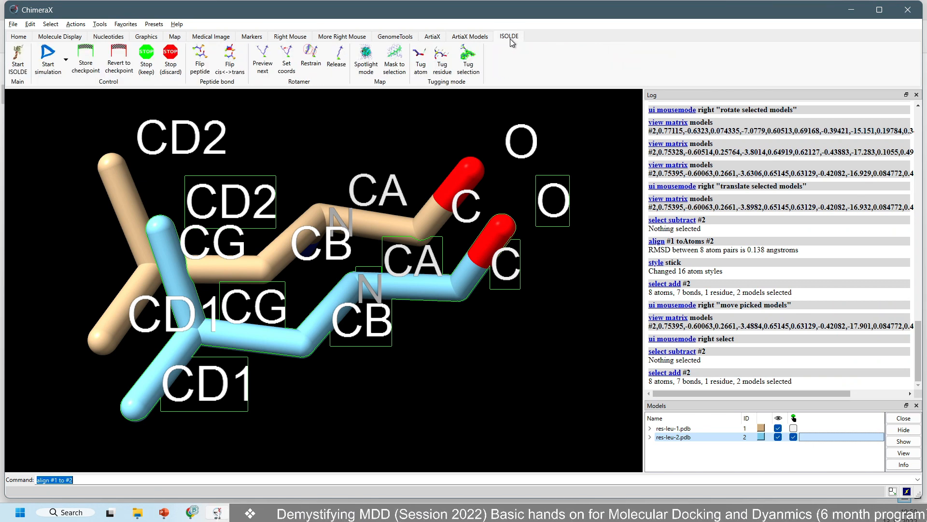
pyautogui.click(256, 39)
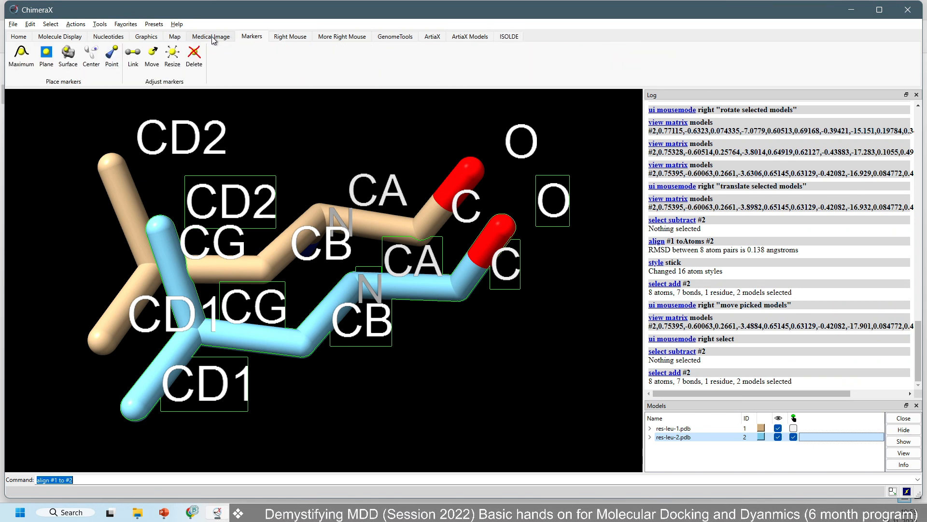
pyautogui.click(213, 39)
pyautogui.click(306, 39)
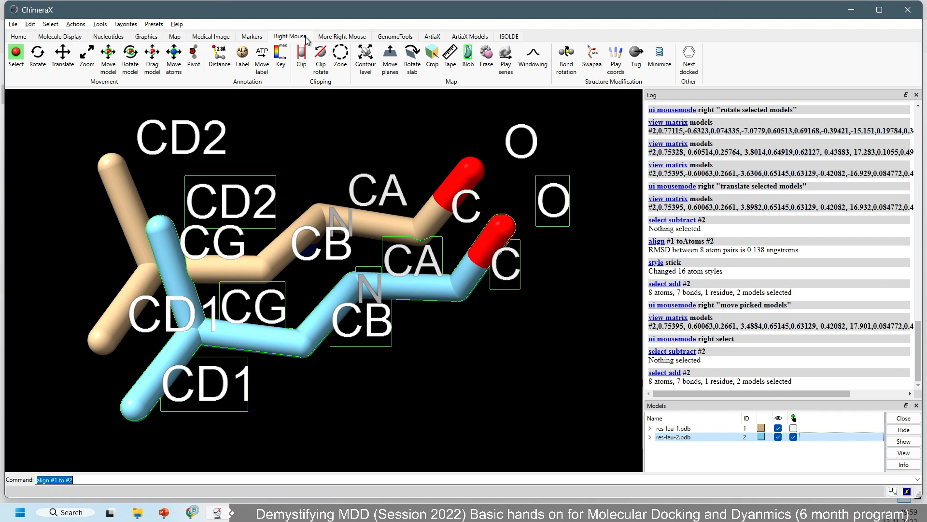
pyautogui.click(330, 38)
pyautogui.click(378, 40)
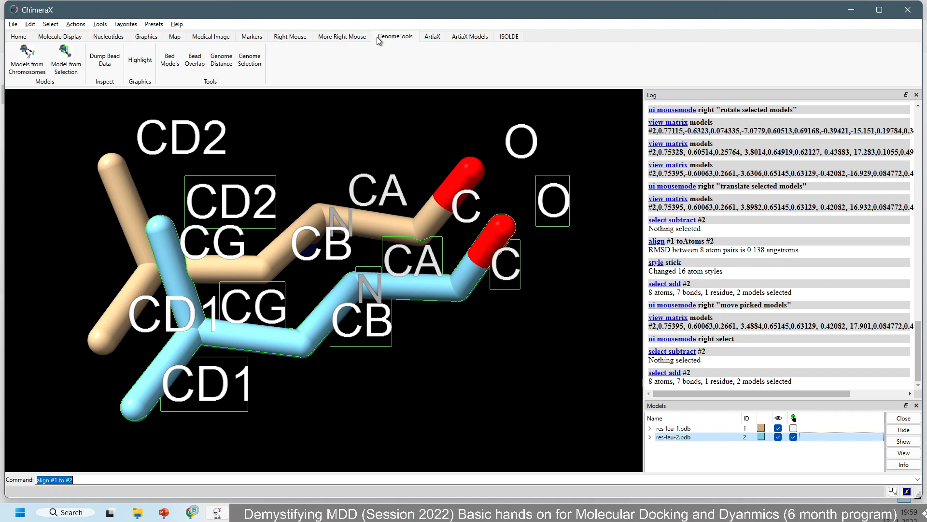
pyautogui.click(432, 38)
pyautogui.click(469, 38)
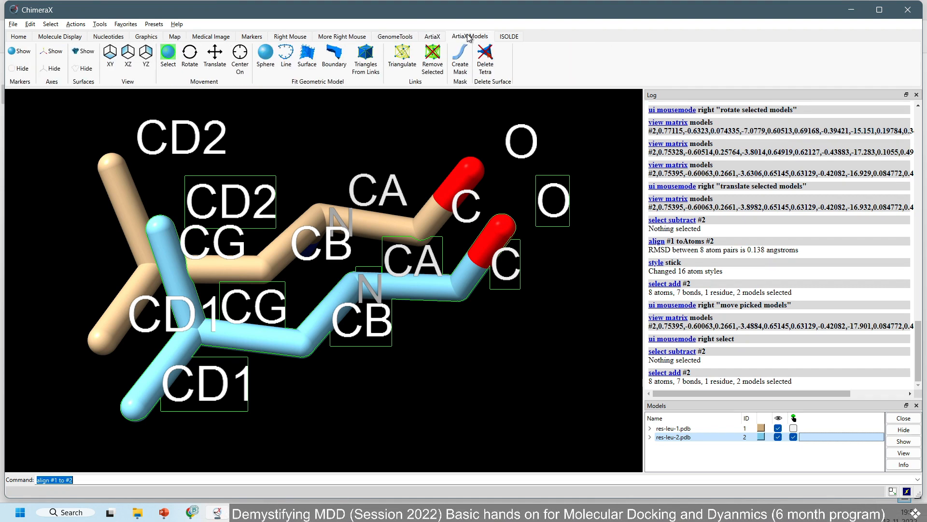
pyautogui.click(431, 38)
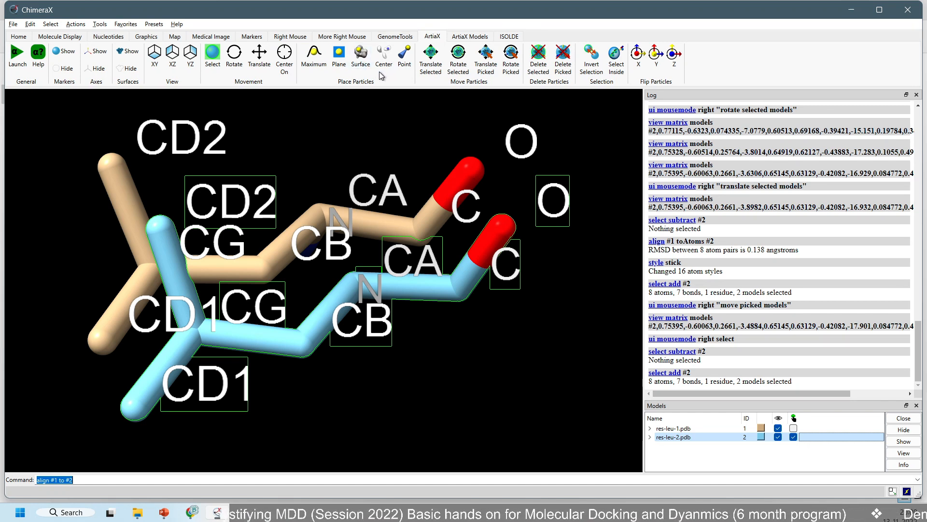
pyautogui.click(395, 36)
pyautogui.click(342, 36)
# Step: Measure the distance between the O atoms of the two models with the Tape mouse mode, and delete that tape
pyautogui.click(280, 38)
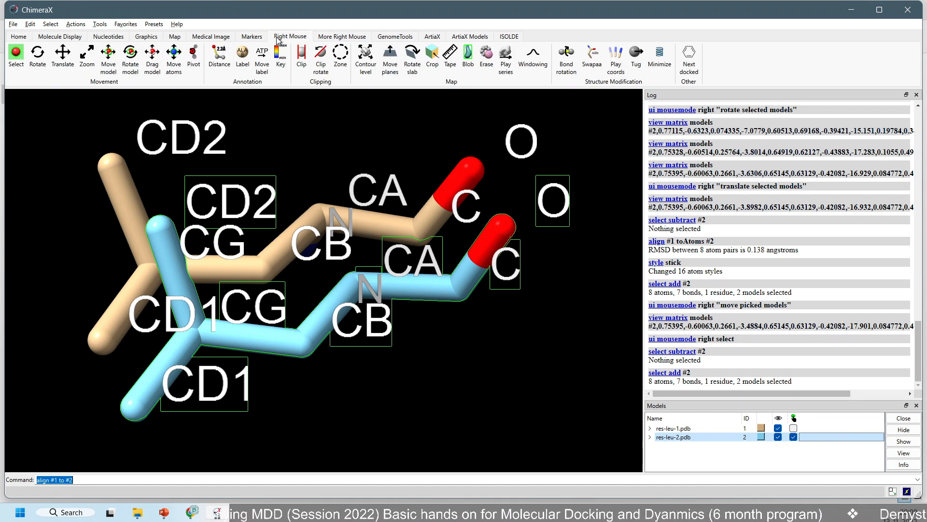
pyautogui.click(449, 56)
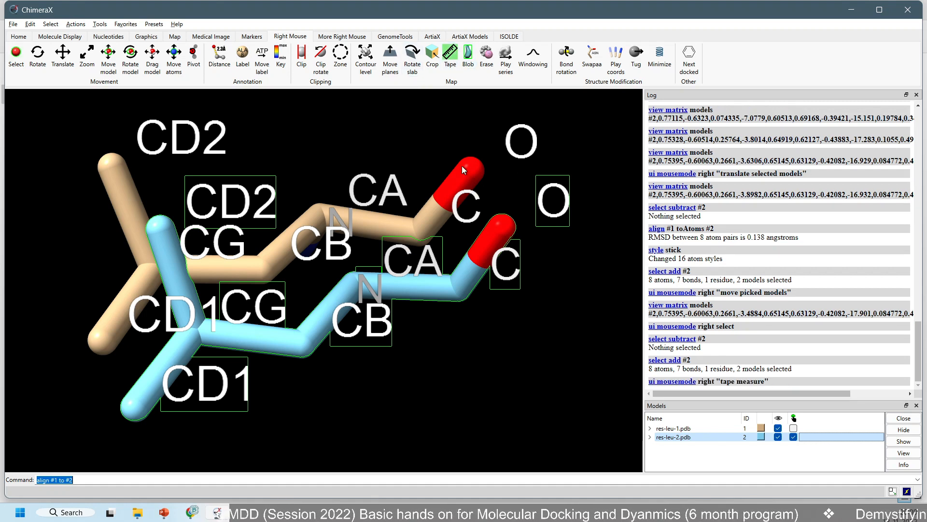
pyautogui.moveTo(466, 172); pyautogui.dragTo(497, 224, button='right')
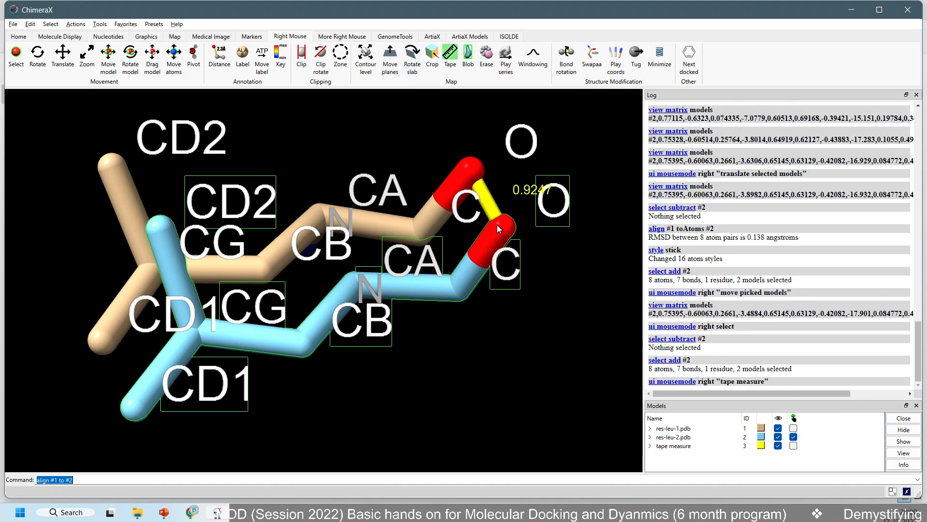
pyautogui.scroll(4, 491, 205)
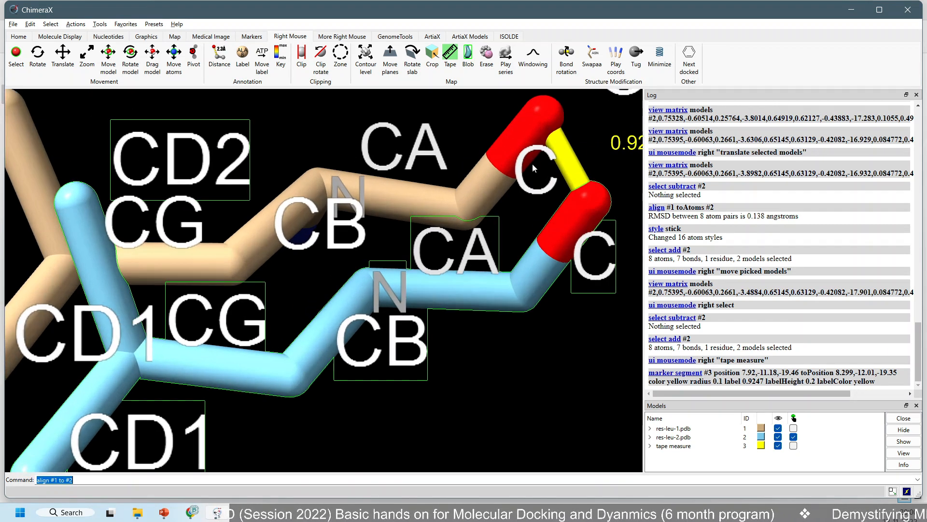
pyautogui.moveTo(533, 163); pyautogui.dragTo(328, 285, button='middle')
pyautogui.scroll(3, 333, 278)
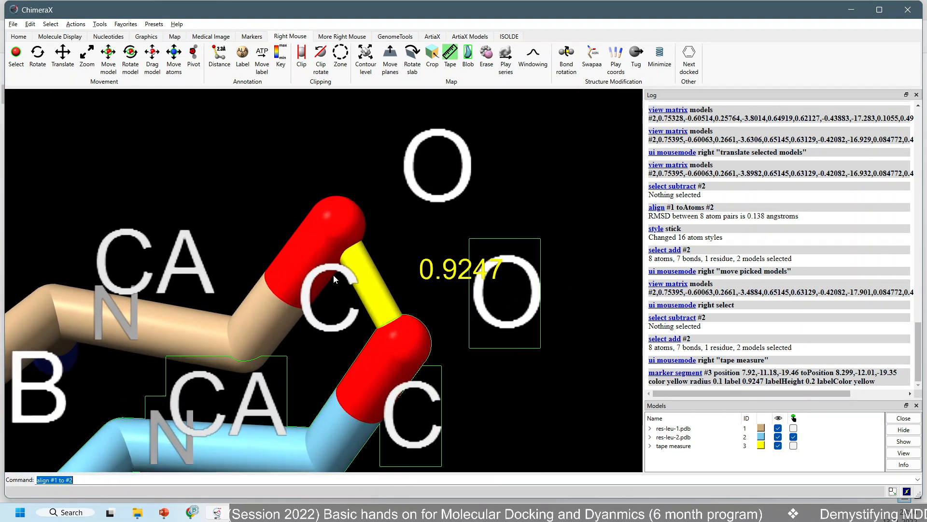
pyautogui.scroll(2, 334, 274)
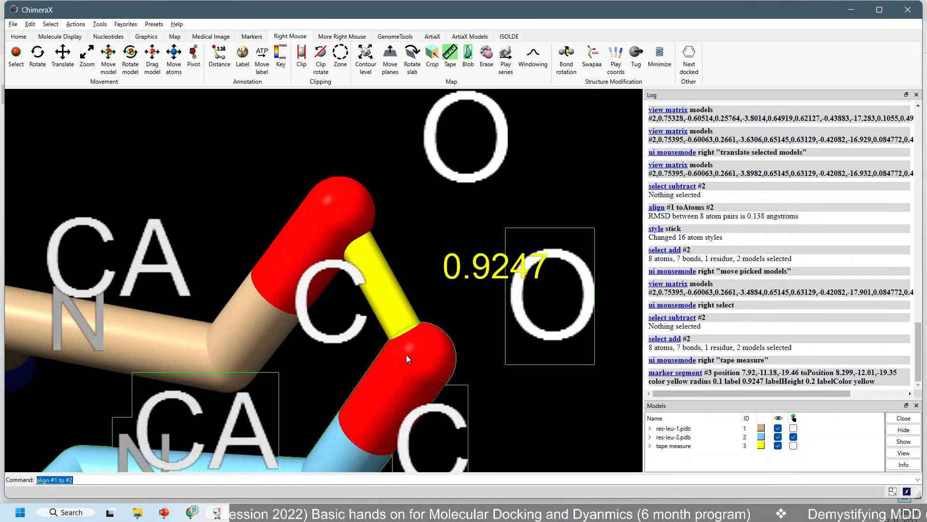
pyautogui.moveTo(392, 360); pyautogui.dragTo(451, 227, button='middle')
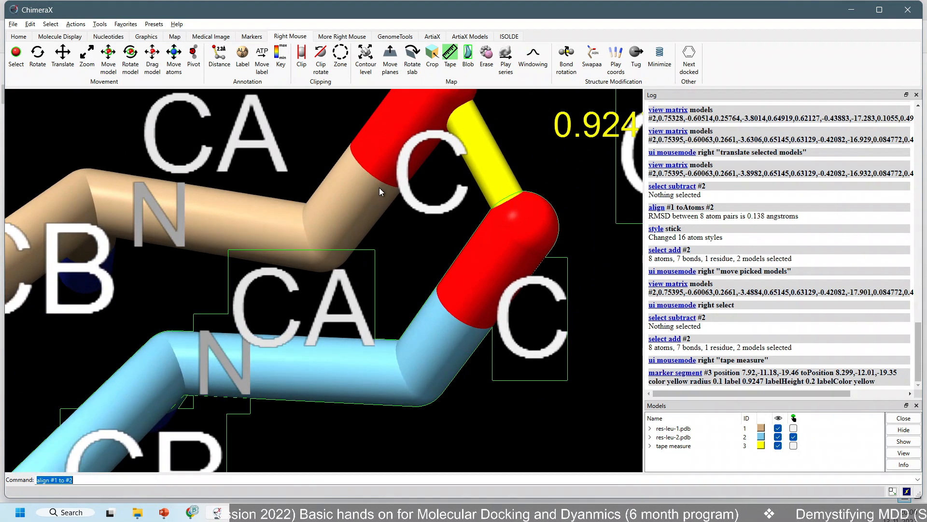
pyautogui.rightClick(439, 262)
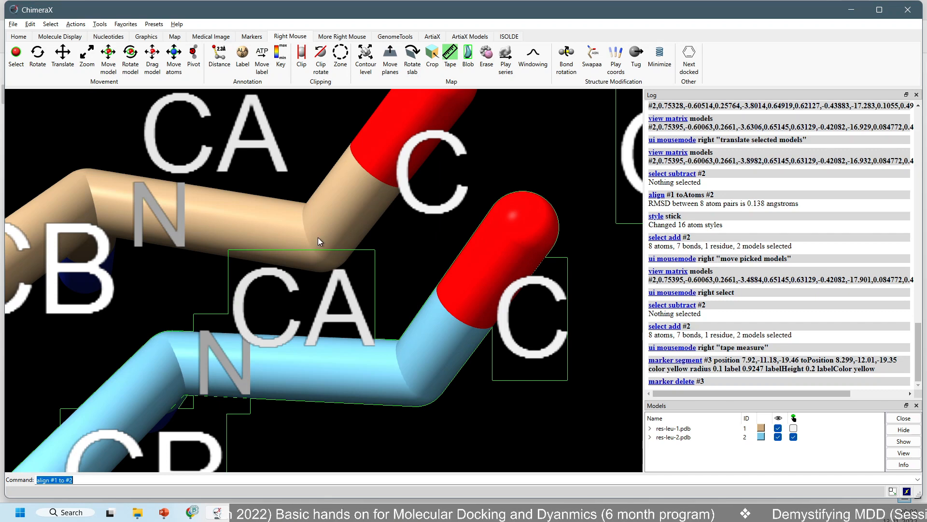
# Step: Place tape measurements between the C atoms and between the CA atoms of the two models
pyautogui.moveTo(317, 236)
pyautogui.mouseDown(button='right')
pyautogui.moveTo(400, 361)
pyautogui.moveTo(391, 341)
pyautogui.mouseUp(button='right')
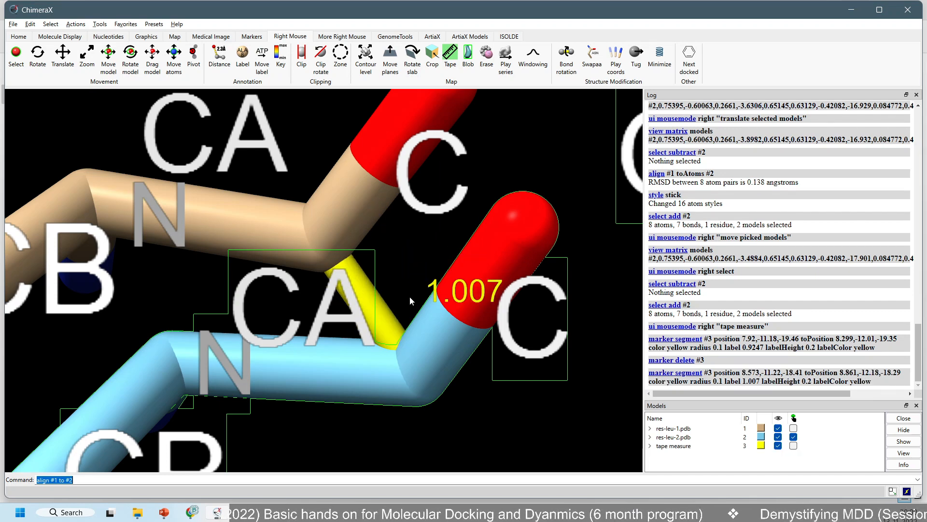
pyautogui.moveTo(406, 304); pyautogui.dragTo(511, 237, button='middle')
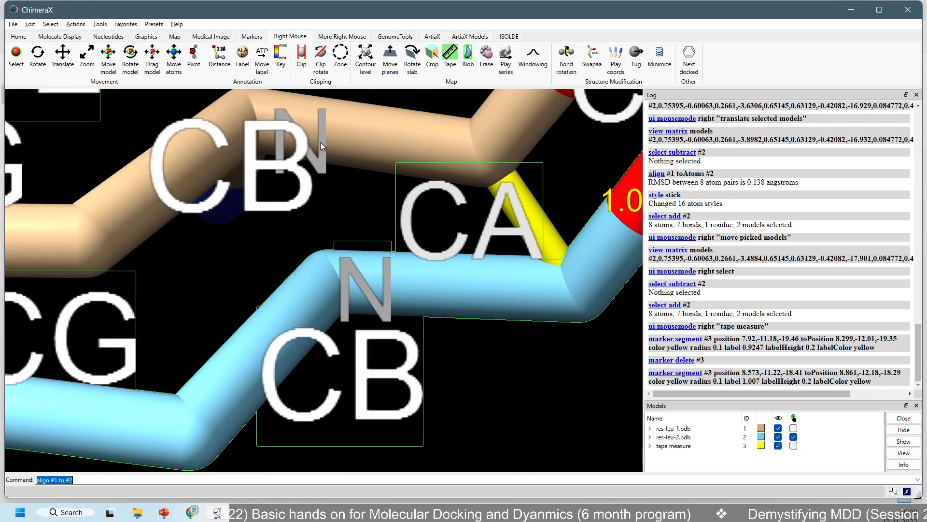
pyautogui.moveTo(244, 111)
pyautogui.mouseDown(button='right')
pyautogui.moveTo(296, 230)
pyautogui.moveTo(338, 275)
pyautogui.mouseUp(button='right')
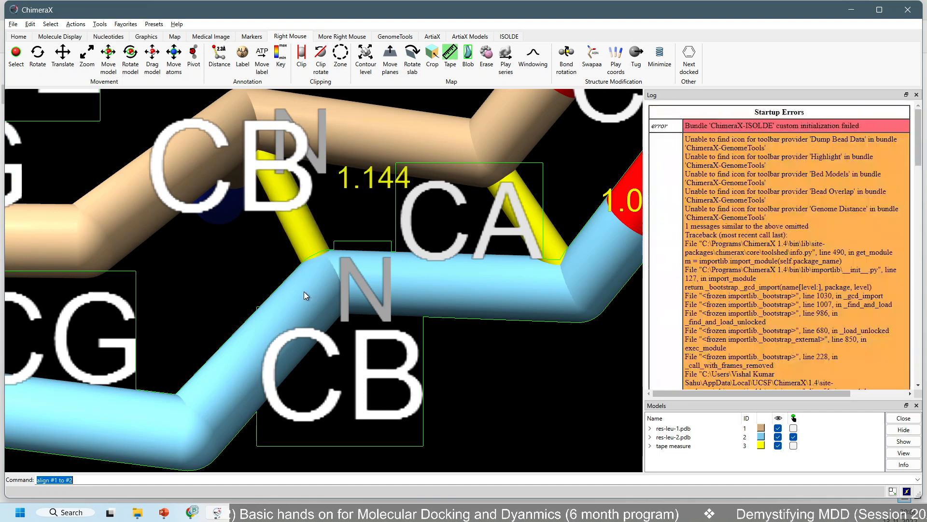
pyautogui.scroll(-2, 248, 315)
pyautogui.scroll(-3, 248, 300)
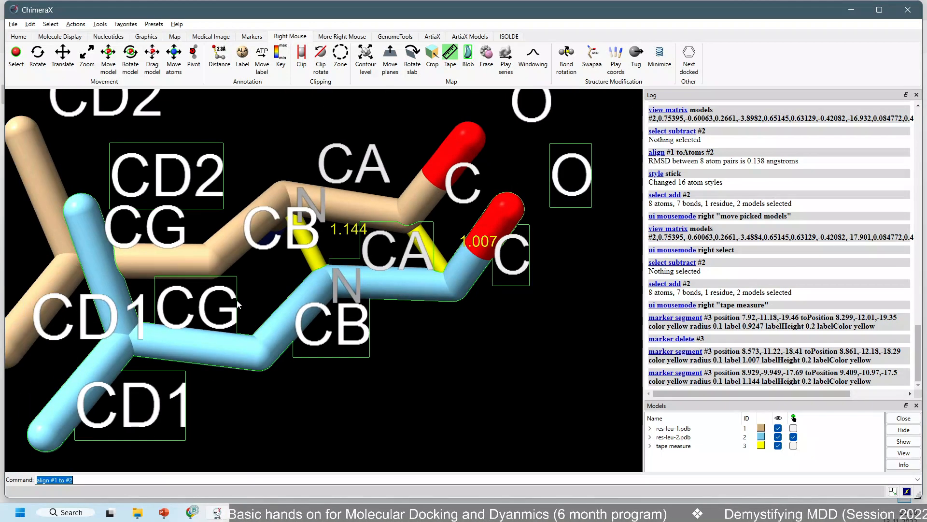
# Step: Place tape measurements between the CD2 atoms and between the CD1 atoms of the two models
pyautogui.moveTo(248, 300); pyautogui.dragTo(398, 280, button='middle')
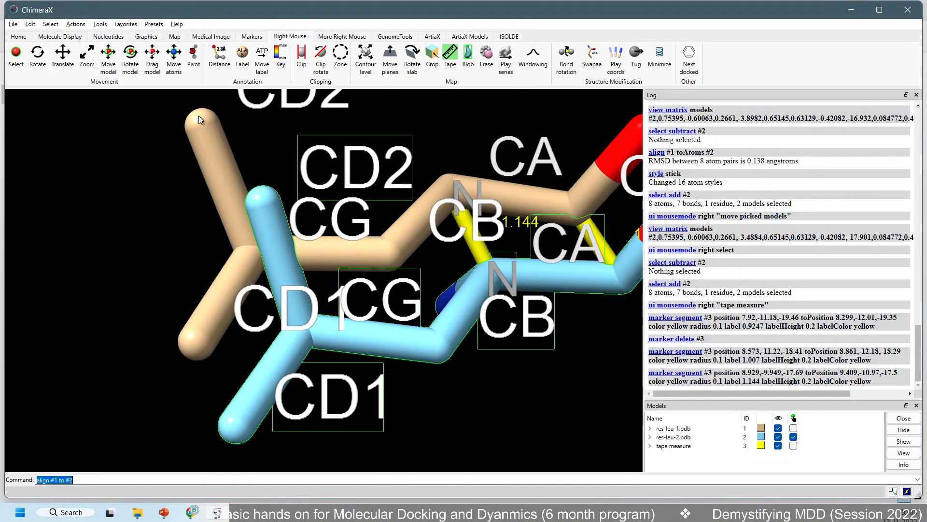
pyautogui.moveTo(225, 147); pyautogui.dragTo(257, 197, button='right')
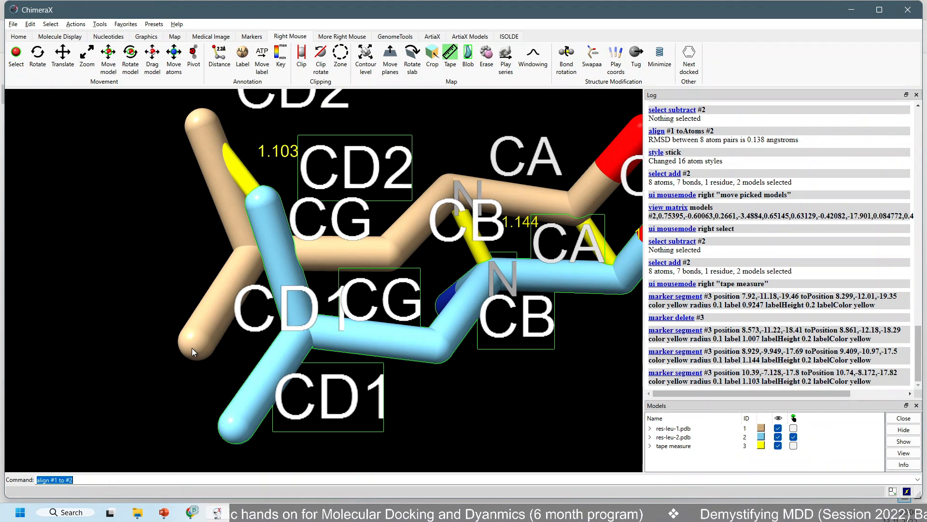
pyautogui.moveTo(192, 348); pyautogui.dragTo(228, 427, button='right')
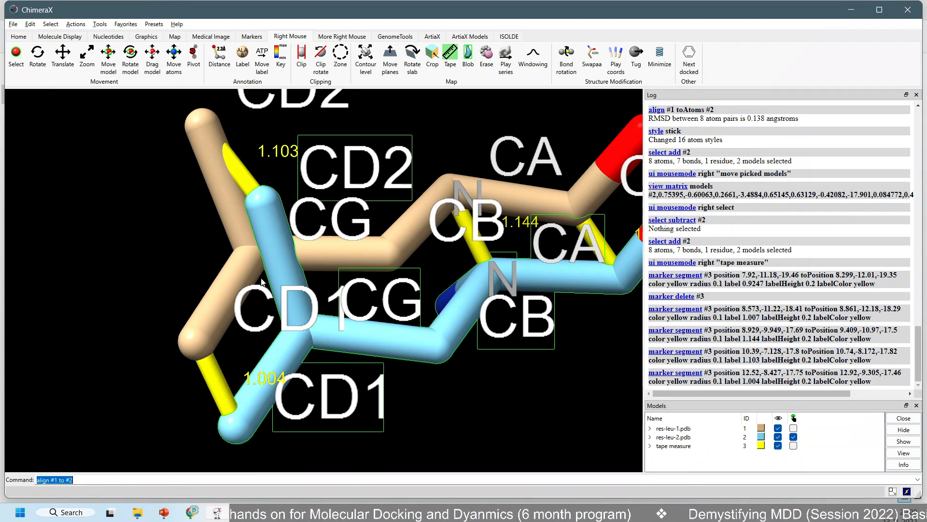
# Step: Add tape measurements between the O atoms and between the CB atoms of the two models
pyautogui.moveTo(313, 308); pyautogui.dragTo(319, 290)
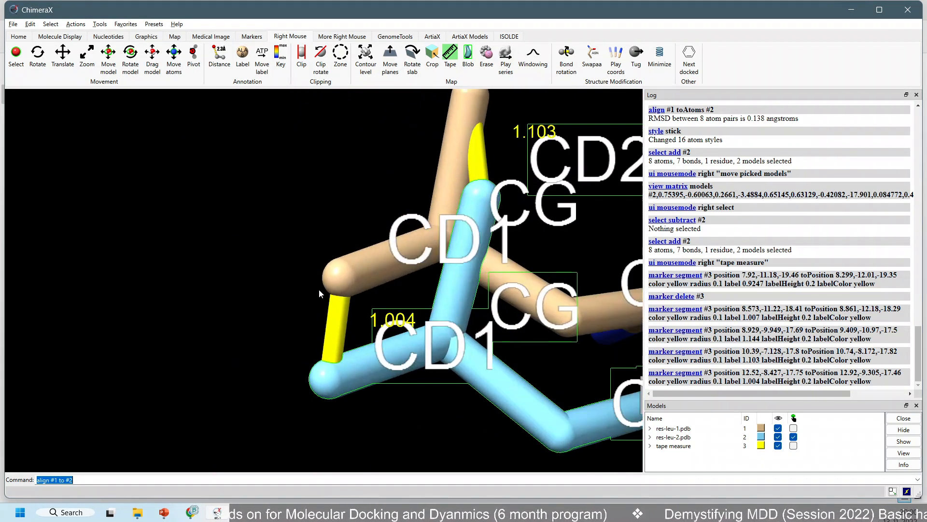
pyautogui.moveTo(486, 280); pyautogui.dragTo(221, 303, button='middle')
pyautogui.scroll(-10, 316, 283)
pyautogui.moveTo(422, 337)
pyautogui.mouseDown()
pyautogui.moveTo(427, 267)
pyautogui.moveTo(430, 363)
pyautogui.moveTo(432, 344)
pyautogui.mouseUp()
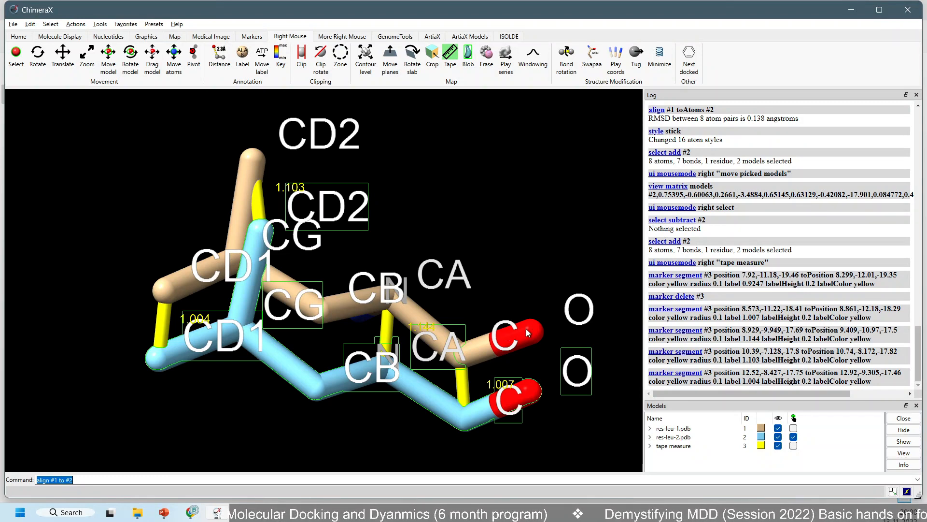
pyautogui.moveTo(532, 332); pyautogui.dragTo(534, 392, button='right')
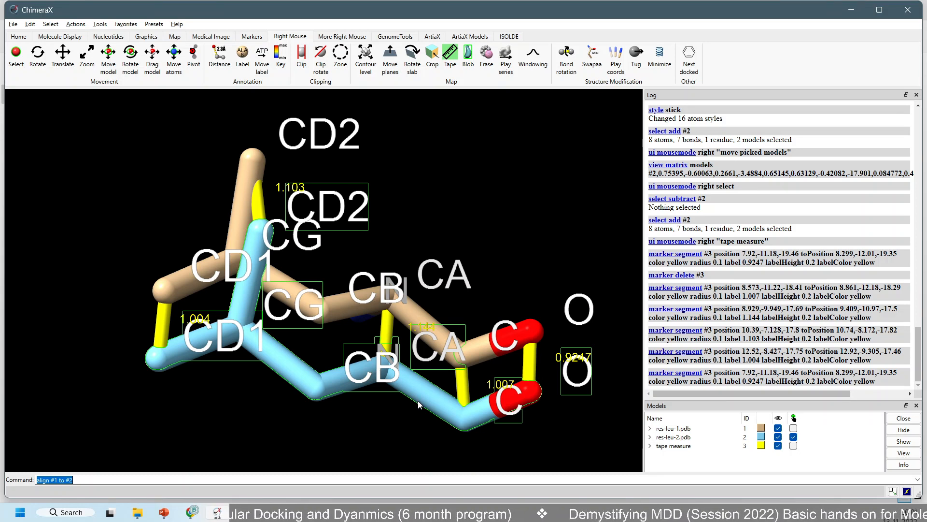
pyautogui.moveTo(418, 401)
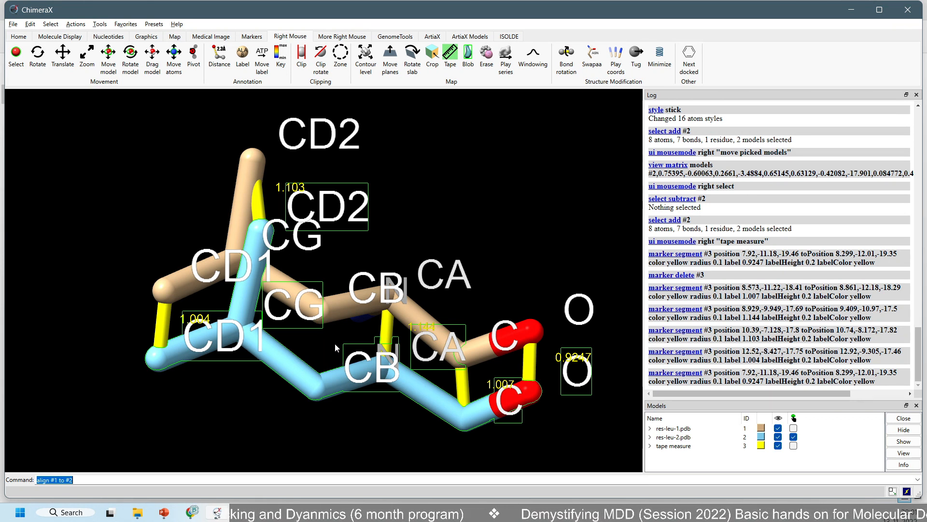
pyautogui.moveTo(334, 343)
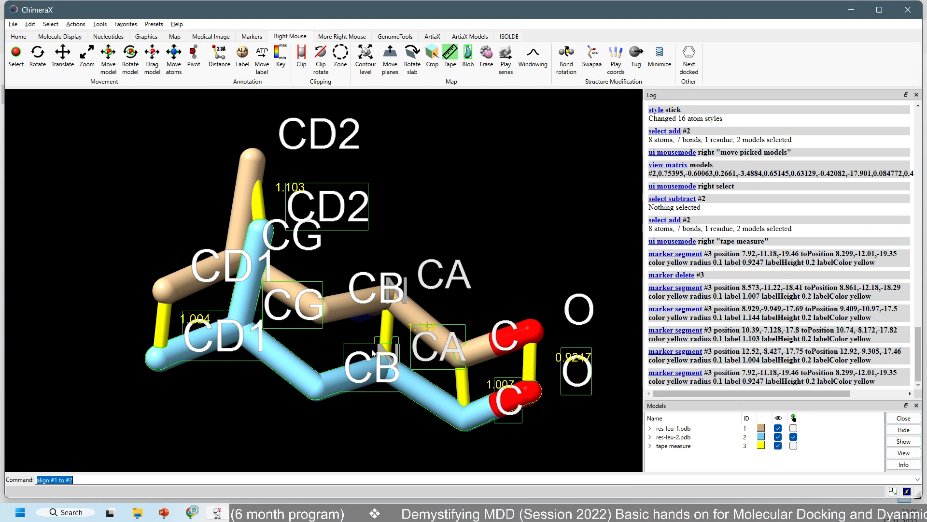
pyautogui.moveTo(321, 315); pyautogui.dragTo(318, 380, button='right')
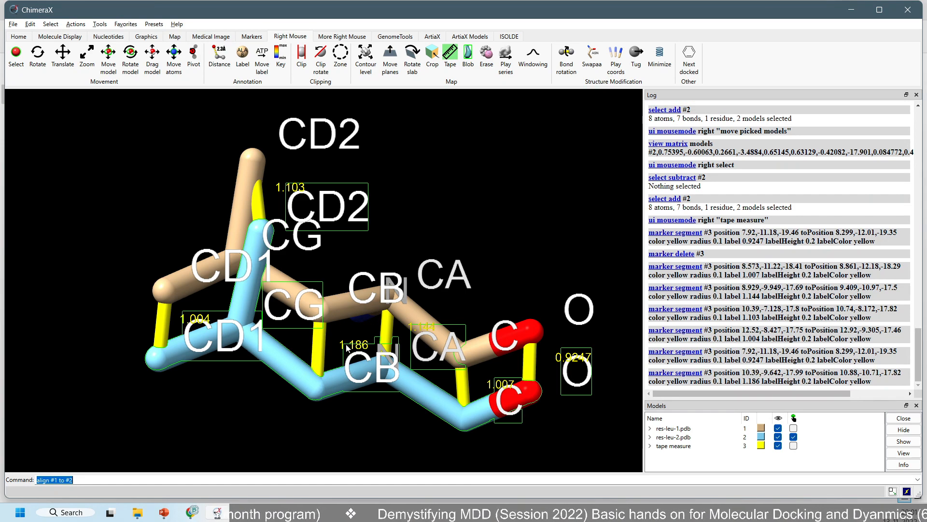
# Step: Annotate the 3D view with red on-screen text reading "Distances" and, on the line below, "Their Squares"
pyautogui.moveTo(318, 381)
pyautogui.mouseDown()
pyautogui.moveTo(337, 253)
pyautogui.moveTo(418, 266)
pyautogui.moveTo(447, 349)
pyautogui.moveTo(458, 345)
pyautogui.moveTo(405, 327)
pyautogui.moveTo(358, 378)
pyautogui.moveTo(413, 383)
pyautogui.mouseUp()
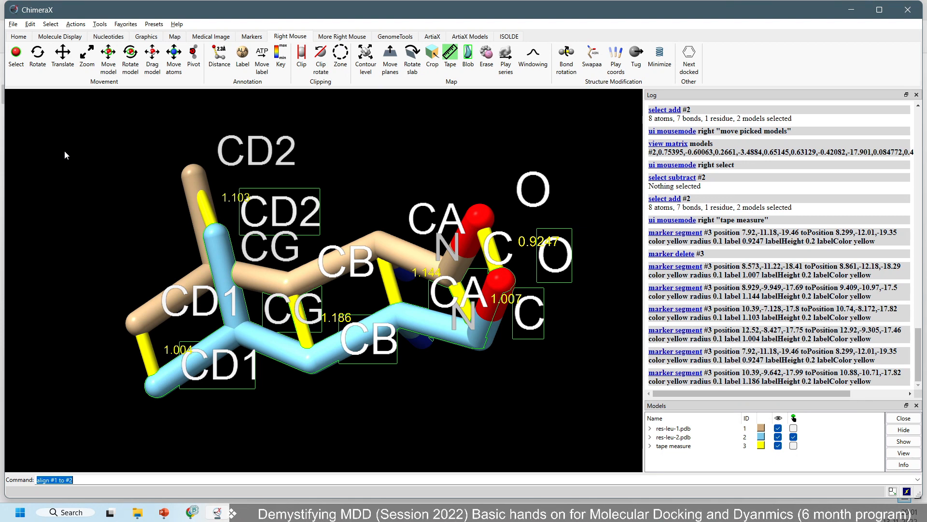
pyautogui.hotkey('ctrl', '2')
pyautogui.press('t')
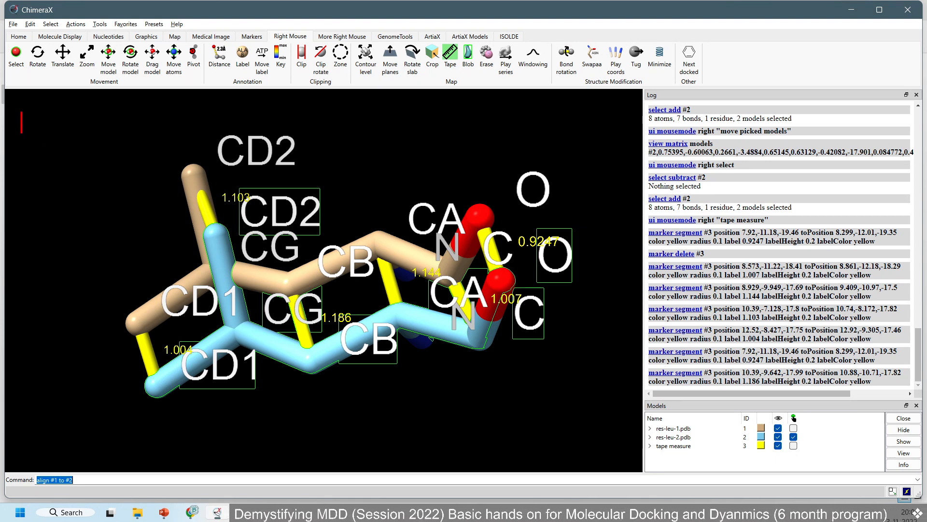
pyautogui.write('Distances')
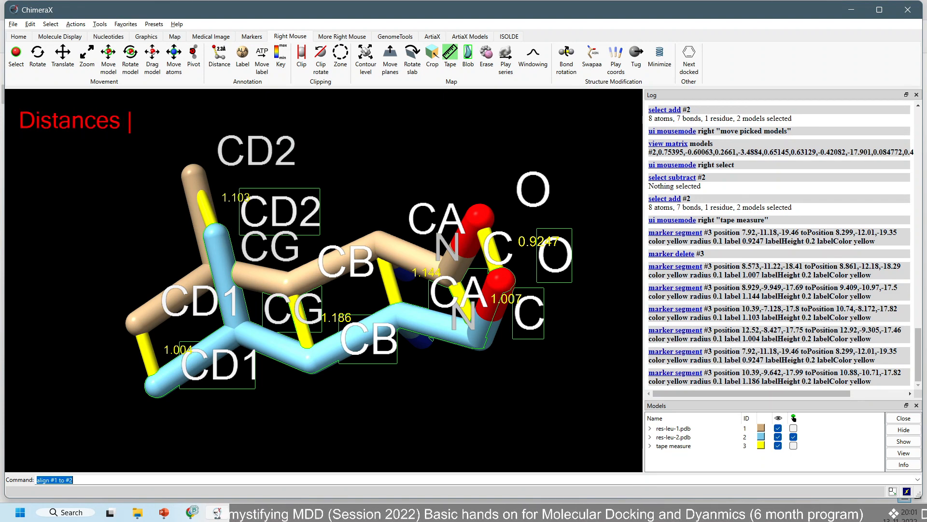
pyautogui.press('Return')
pyautogui.write('Their Means')
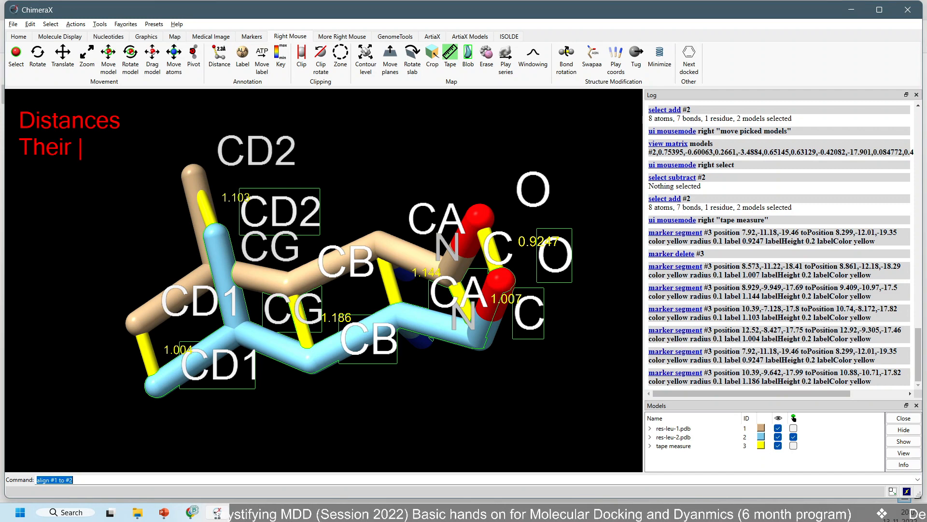
pyautogui.press('Return')
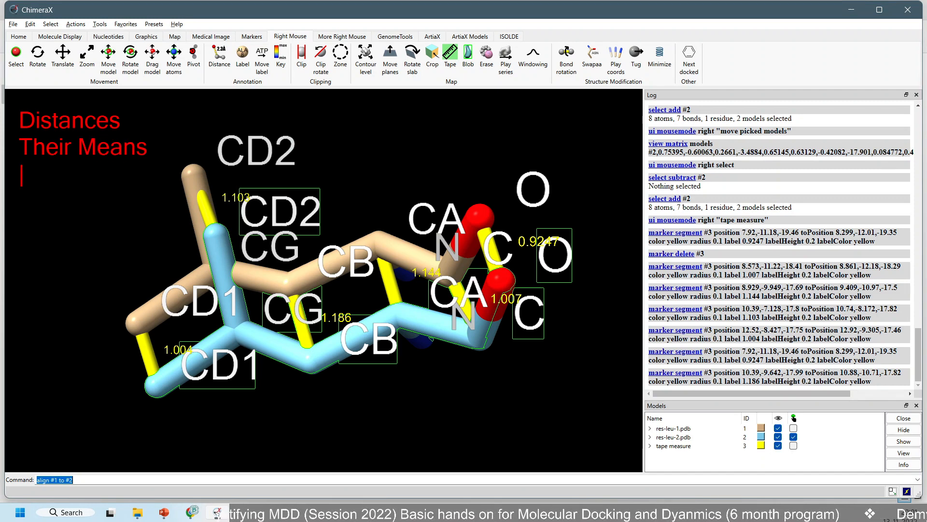
pyautogui.press('BackSpace')
pyautogui.press('BackSpace')
pyautogui.press('BackSpace')
pyautogui.press('BackSpace')
pyautogui.press('BackSpace')
pyautogui.press('BackSpace')
pyautogui.press('BackSpace')
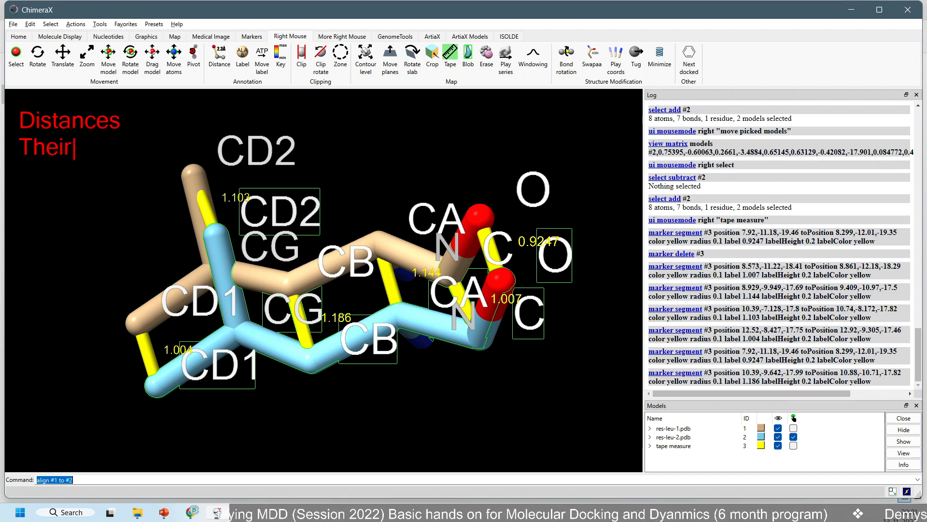
pyautogui.write('Squares')
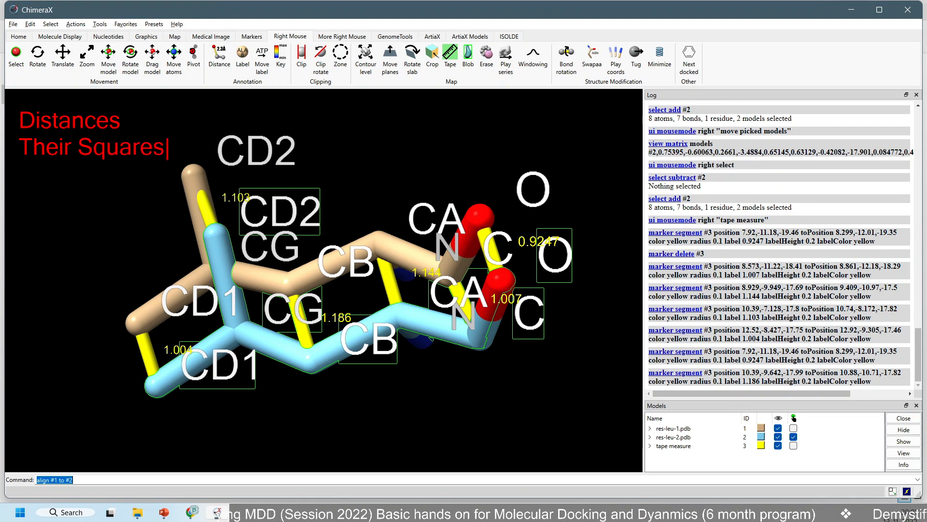
# Step: Add the lines "Means" and "Root" to the on-screen annotation, followed after a blank line by "== RMSD"
pyautogui.press('Return')
pyautogui.write('Means')
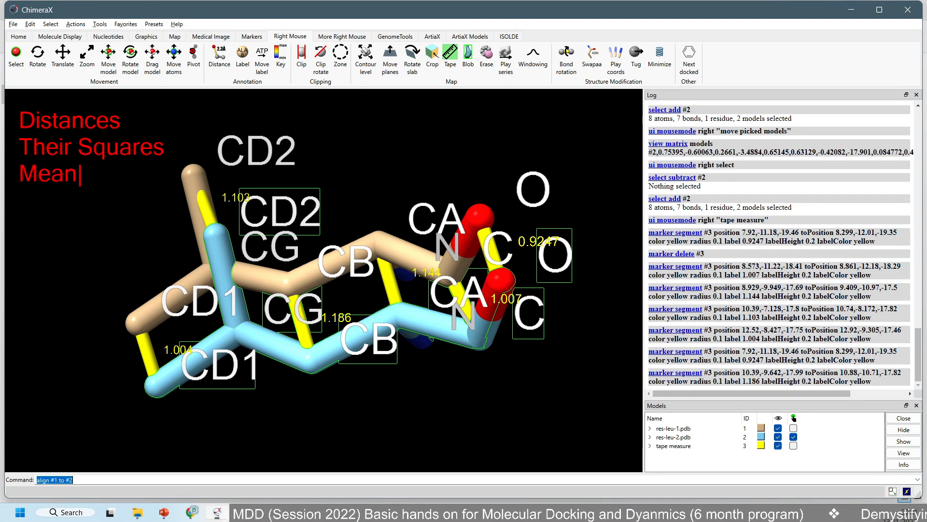
pyautogui.press('Return')
pyautogui.write('U')
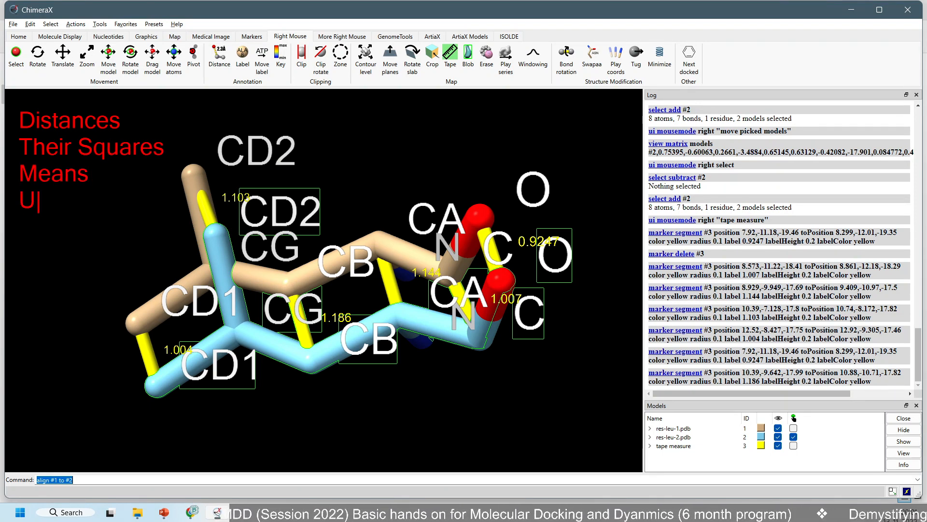
pyautogui.press('BackSpace')
pyautogui.write('Root')
pyautogui.press('Return')
pyautogui.press('Return')
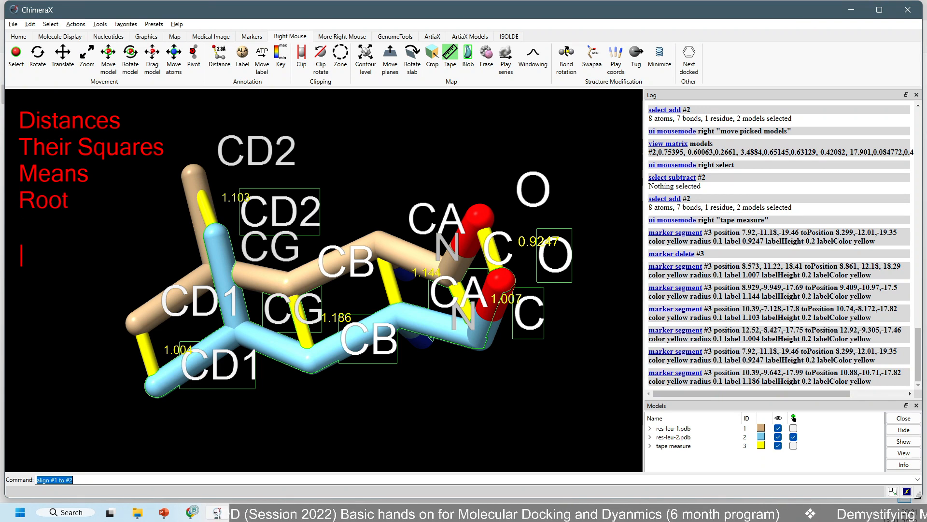
pyautogui.write('== ')
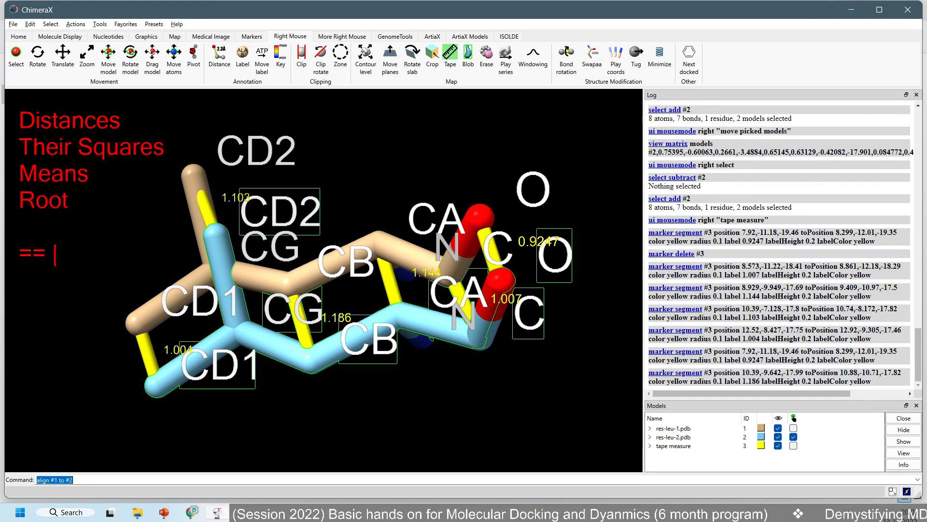
pyautogui.write('RMSD')
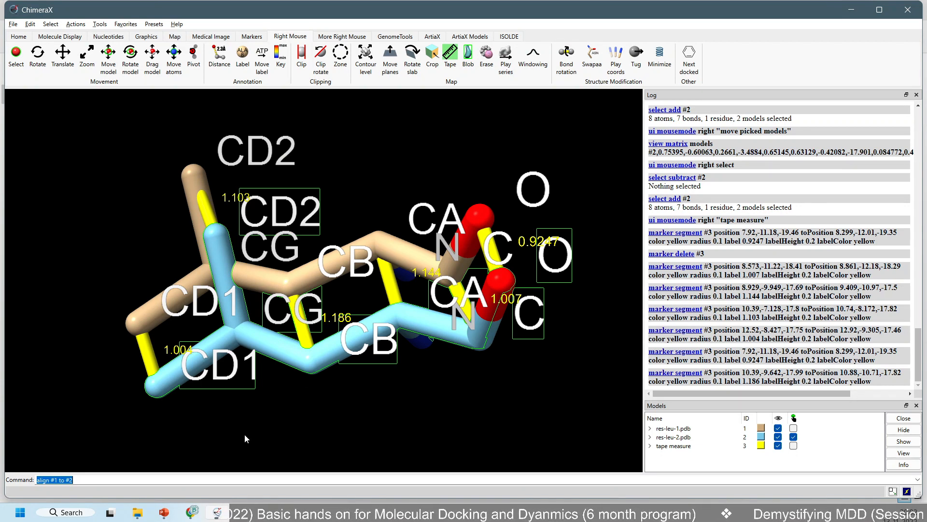
# Step: Close all models, and load res-leu-1.pdb and res-leu-2.pdb again from the StructureComparison folder
pyautogui.write('close')
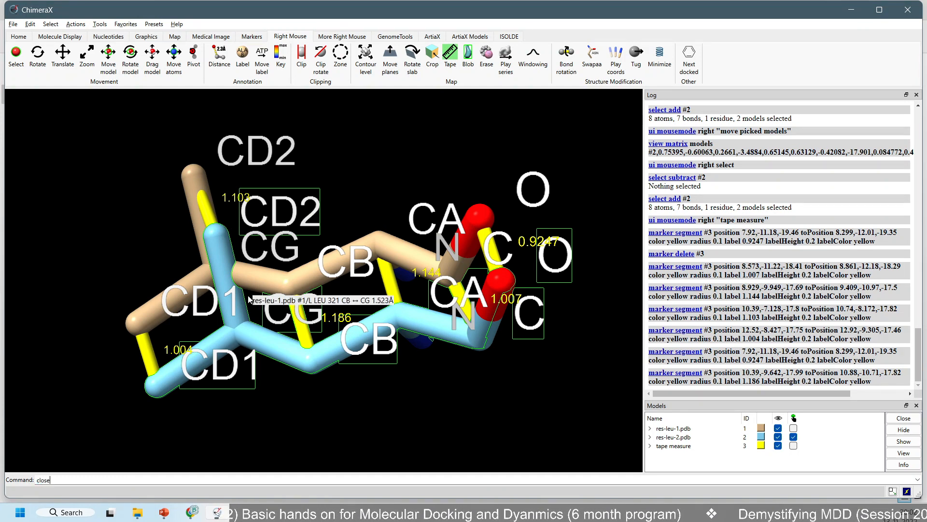
pyautogui.press('Return')
pyautogui.hotkey('alt', 'Tab')
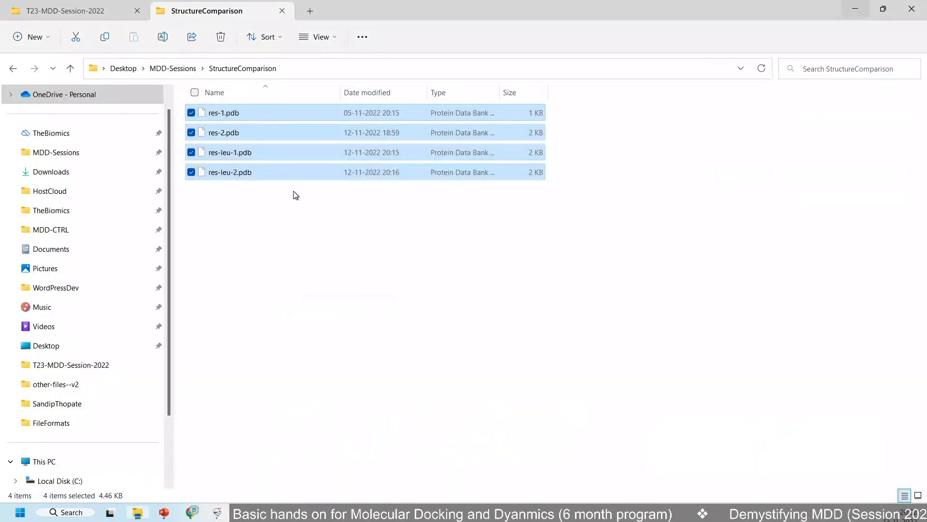
pyautogui.click(256, 155)
pyautogui.keyDown('ctrl'); pyautogui.click(252, 173); pyautogui.keyUp('ctrl')
pyautogui.moveTo(228, 172); pyautogui.dragTo(268, 276)
pyautogui.hotkey('alt', 'Tab')
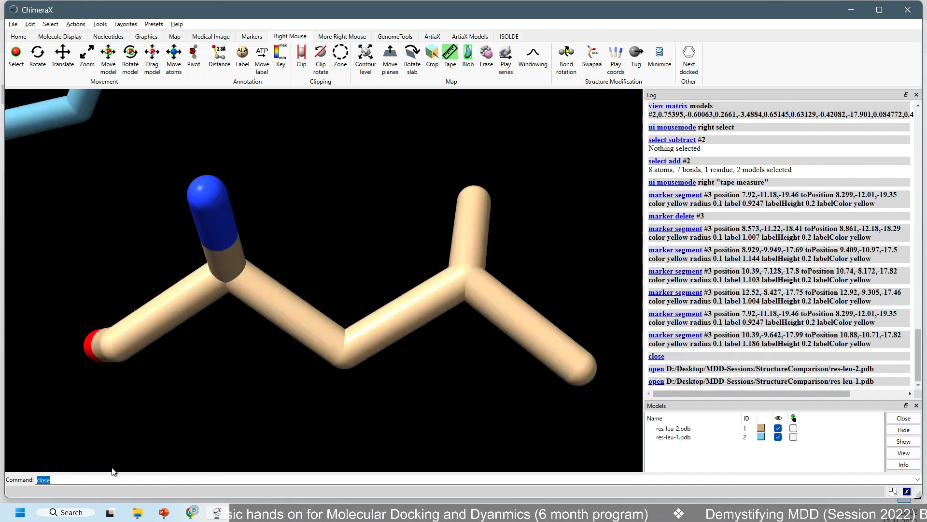
# Step: Superimpose the two leucine models with the command "align #1 to #2" and fit all models in the view
pyautogui.press('Up')
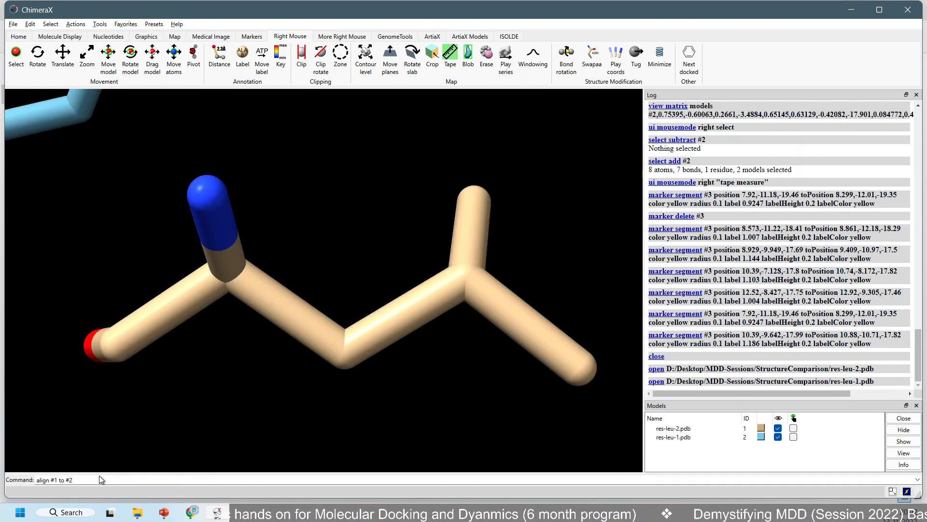
pyautogui.press('Return')
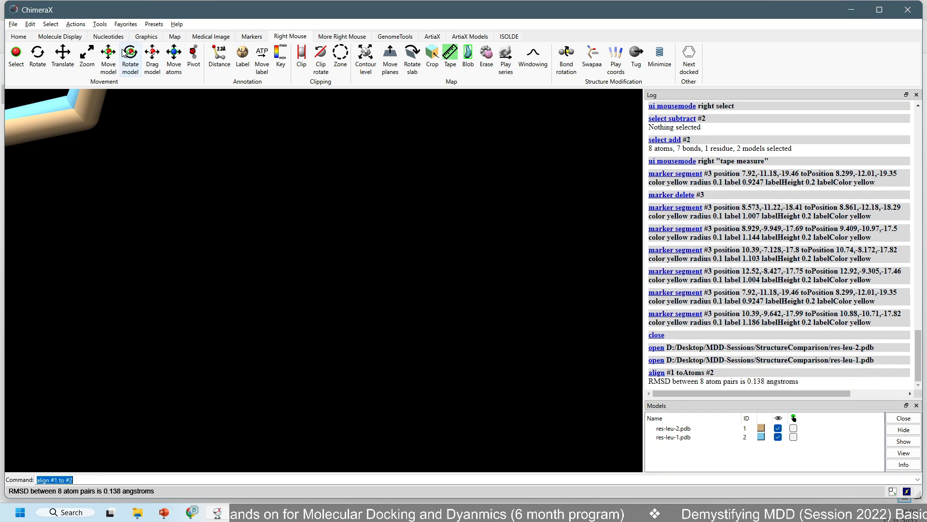
pyautogui.click(68, 38)
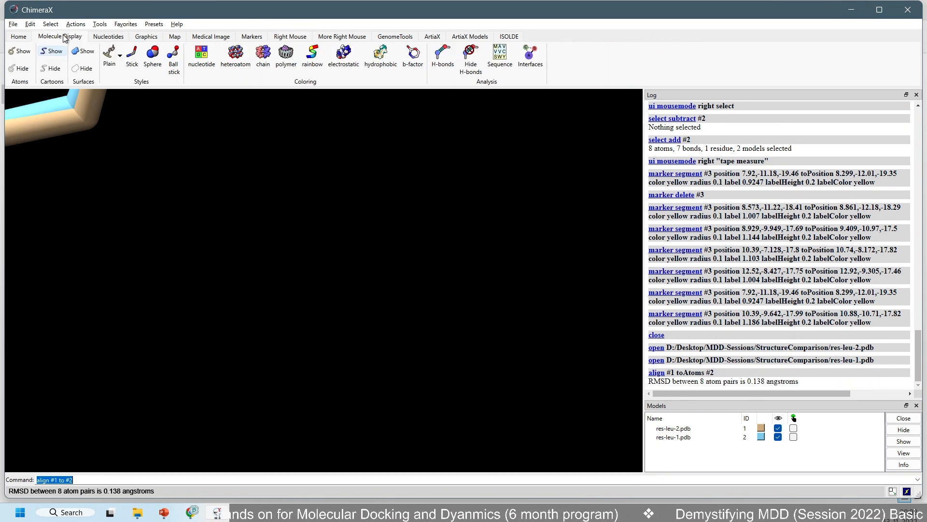
pyautogui.click(142, 37)
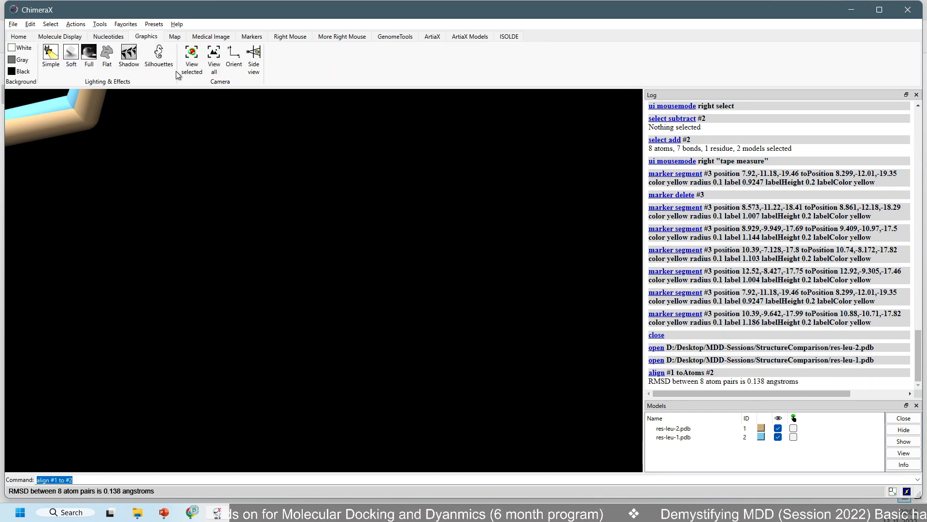
pyautogui.click(214, 62)
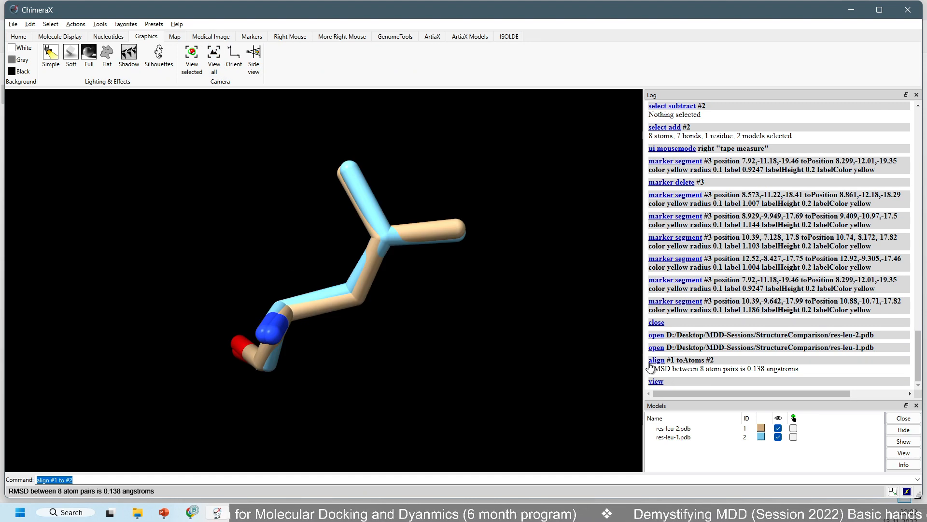
# Step: Examine the align command's RMSD result in the log, marking it with red boxes on the screen
pyautogui.moveTo(650, 360); pyautogui.dragTo(742, 373)
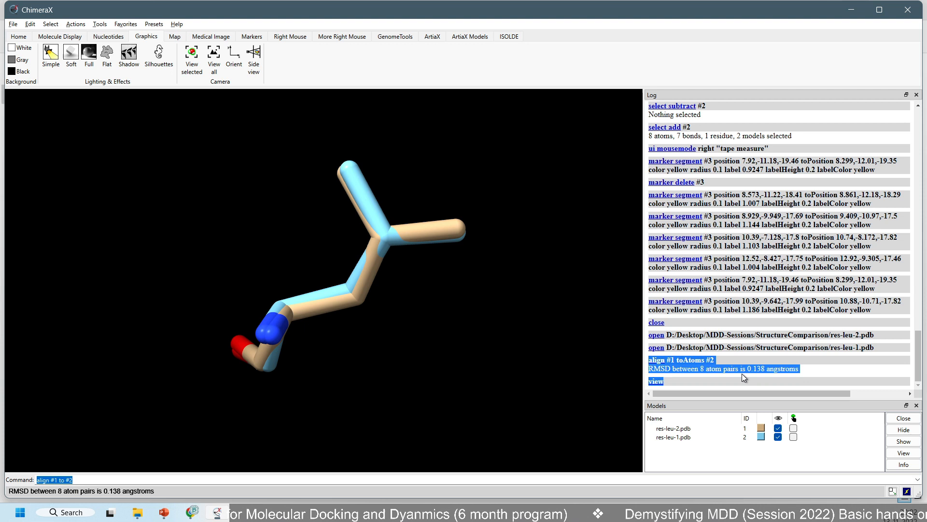
pyautogui.click(824, 366)
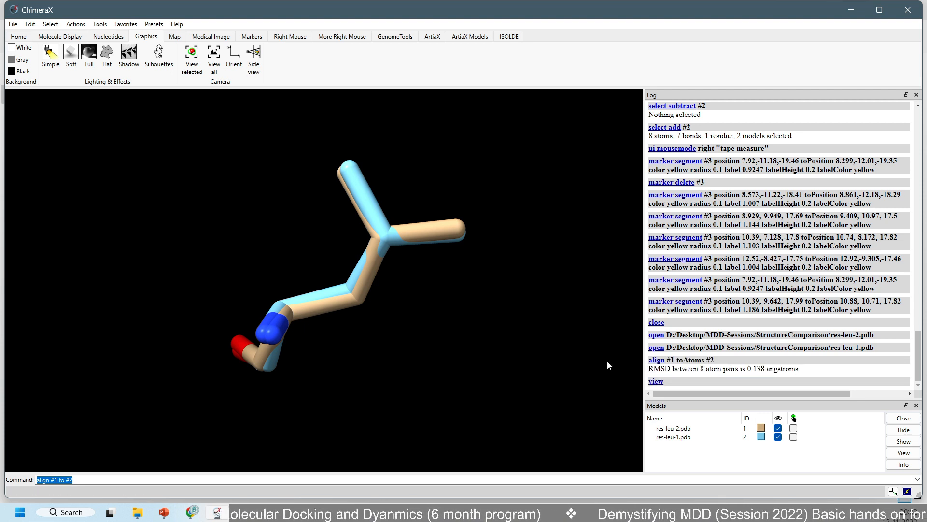
pyautogui.keyDown('ctrl'); pyautogui.moveTo(739, 381); pyautogui.dragTo(816, 386); pyautogui.keyUp('ctrl')
pyautogui.keyDown('ctrl'); pyautogui.moveTo(741, 358); pyautogui.dragTo(808, 383); pyautogui.keyUp('ctrl')
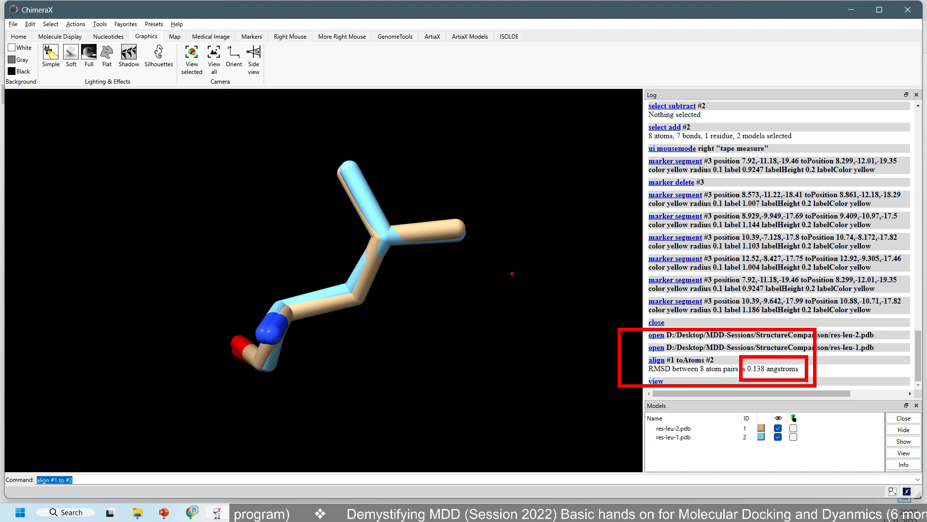
pyautogui.press('Escape')
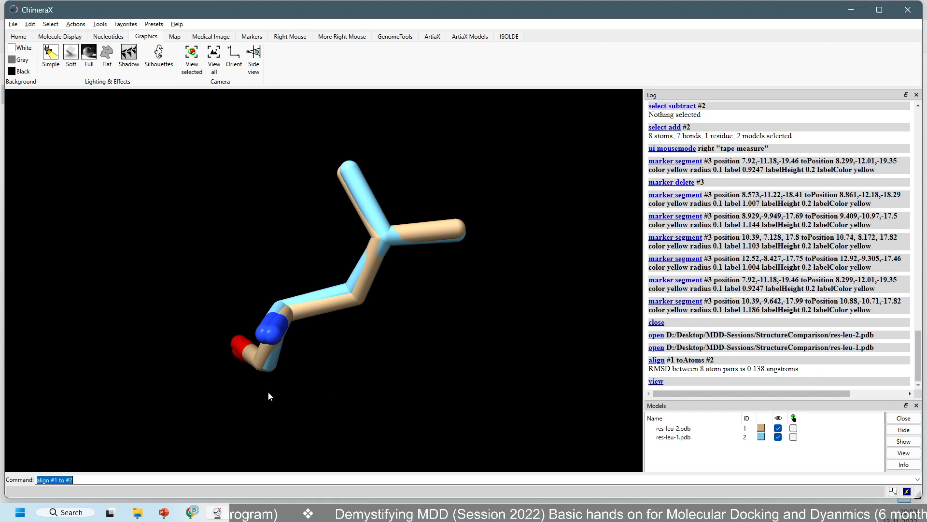
# Step: Load res-2.pdb and res-leu-1.pdb from the StructureComparison folder in File Explorer, and fit all models with the view command
pyautogui.click(134, 514)
pyautogui.click(250, 139)
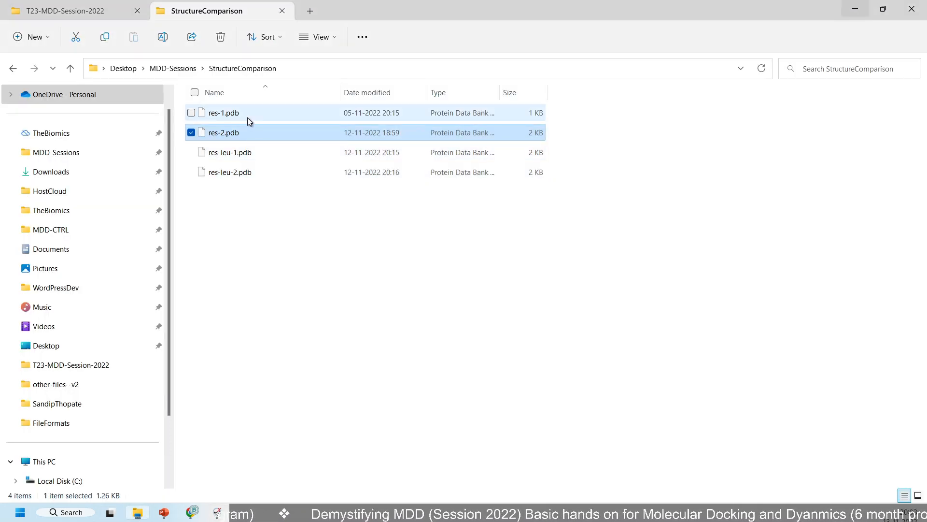
pyautogui.keyDown('ctrl'); pyautogui.click(247, 154); pyautogui.keyUp('ctrl')
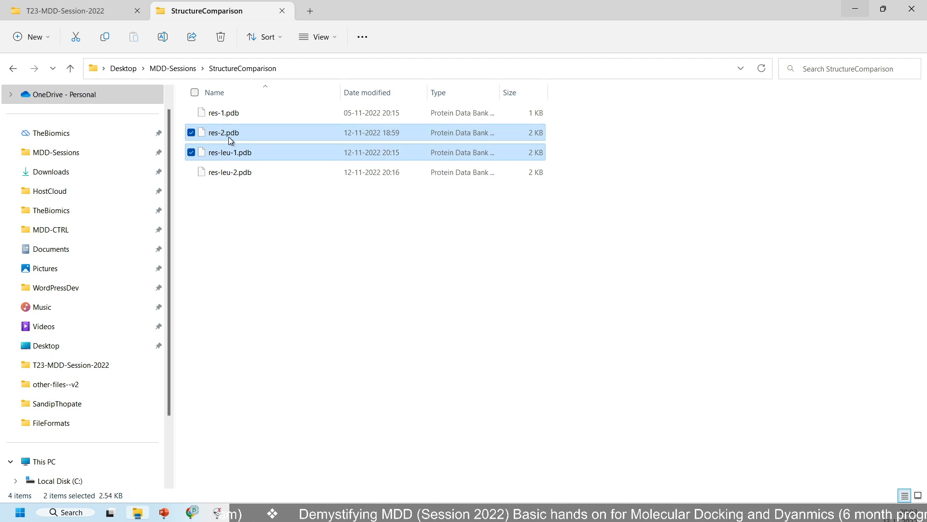
pyautogui.moveTo(229, 140); pyautogui.dragTo(322, 236)
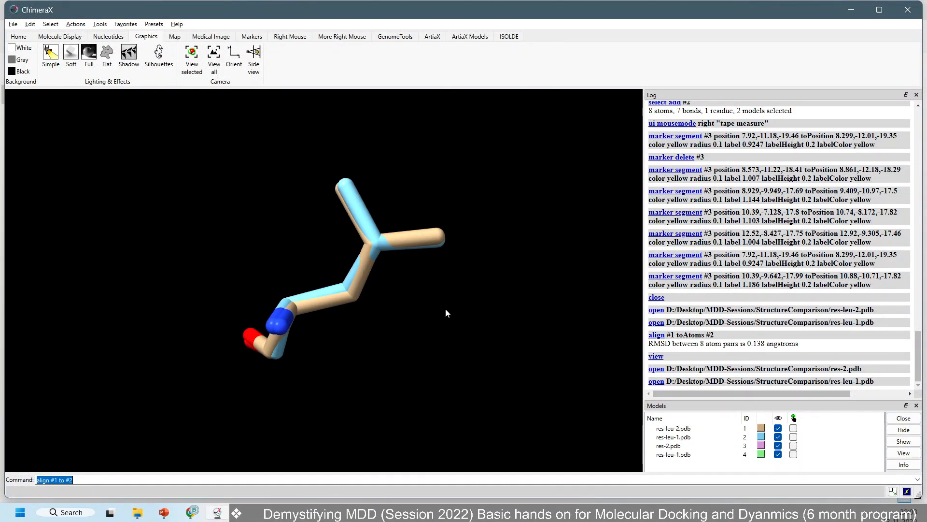
pyautogui.write('view')
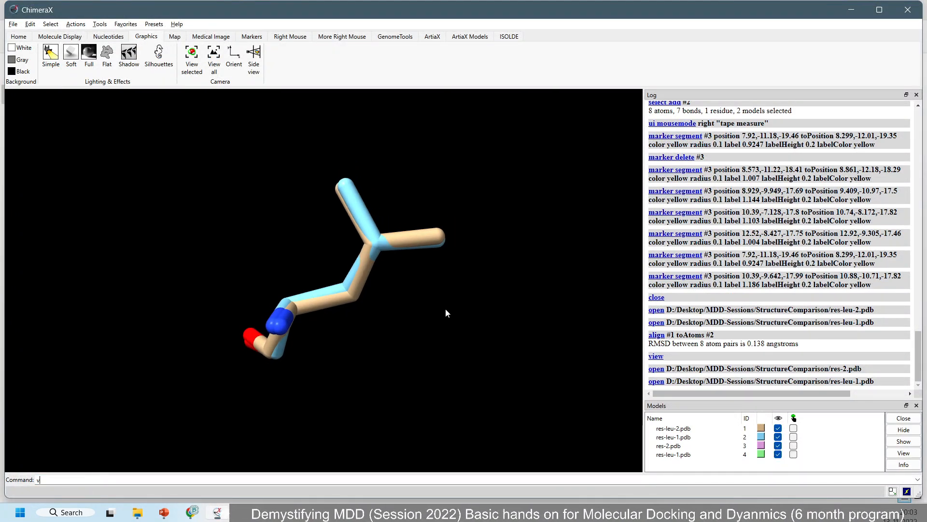
pyautogui.press('Return')
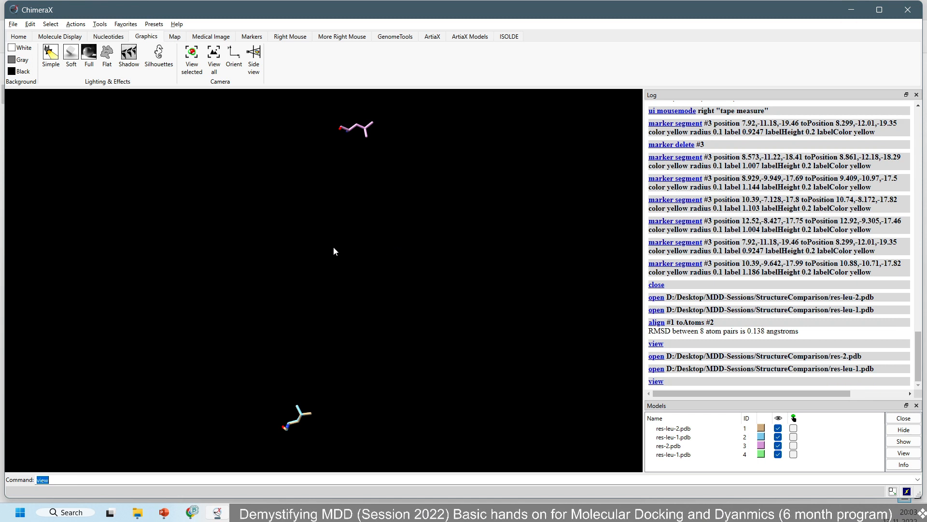
# Step: Hide model #1 (res-leu-2.pdb) and close the duplicate res-leu-1.pdb, model #4
pyautogui.moveTo(334, 249); pyautogui.dragTo(391, 230)
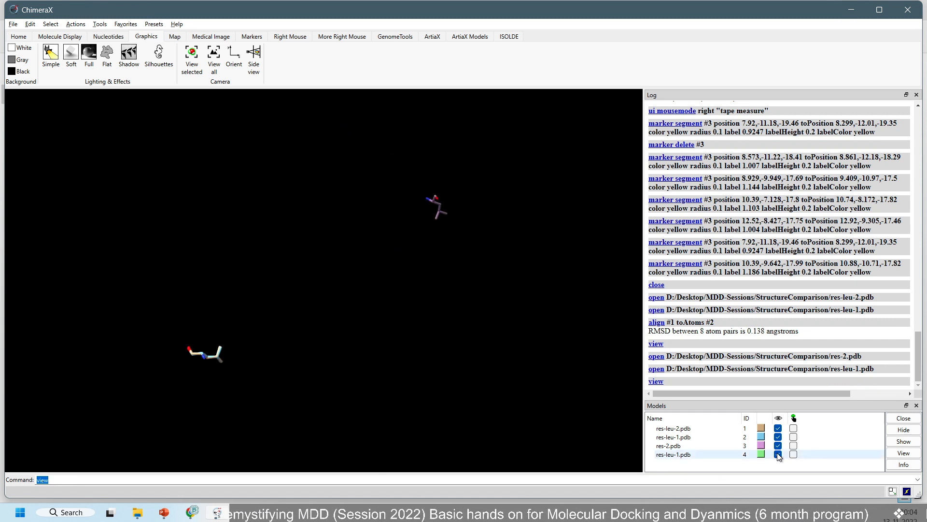
pyautogui.click(778, 429)
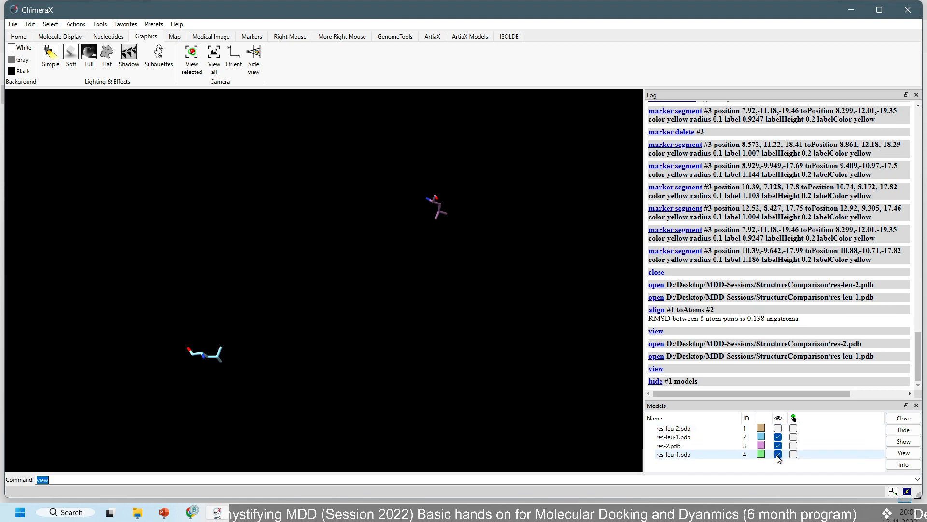
pyautogui.click(705, 454)
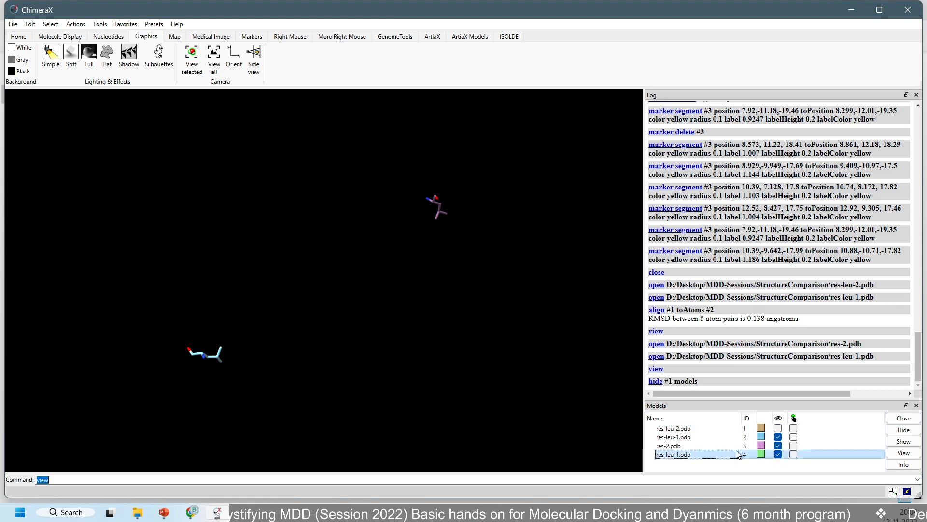
pyautogui.click(899, 418)
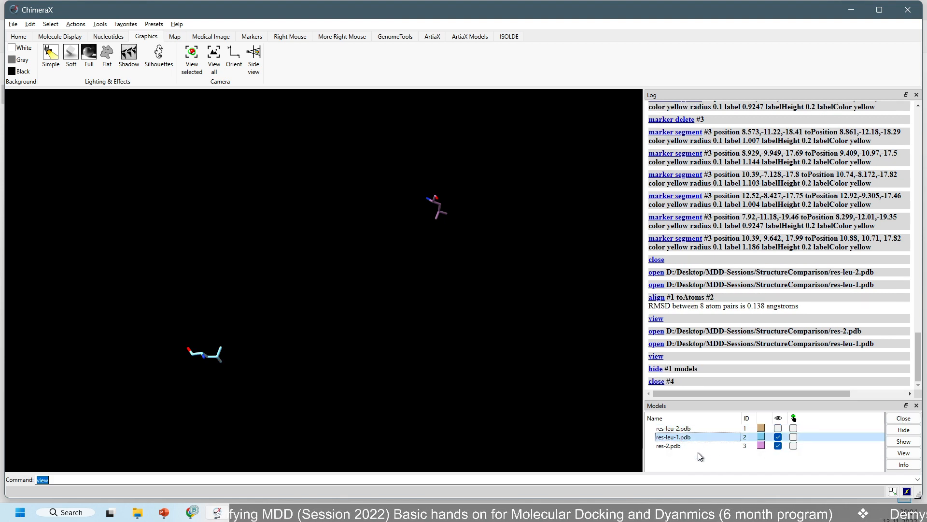
# Step: Highlight res-2.pdb in the model list and view it side by side with res-leu-1.pdb at closer range
pyautogui.click(677, 446)
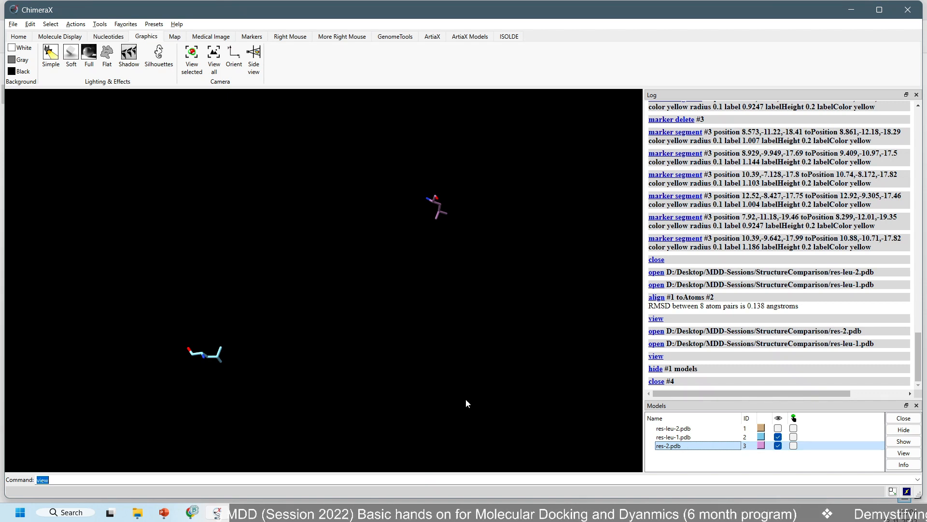
pyautogui.scroll(5, 412, 370)
pyautogui.moveTo(359, 297)
pyautogui.mouseDown()
pyautogui.moveTo(386, 321)
pyautogui.moveTo(383, 267)
pyautogui.moveTo(325, 253)
pyautogui.moveTo(314, 267)
pyautogui.moveTo(460, 333)
pyautogui.moveTo(522, 338)
pyautogui.moveTo(358, 308)
pyautogui.mouseUp()
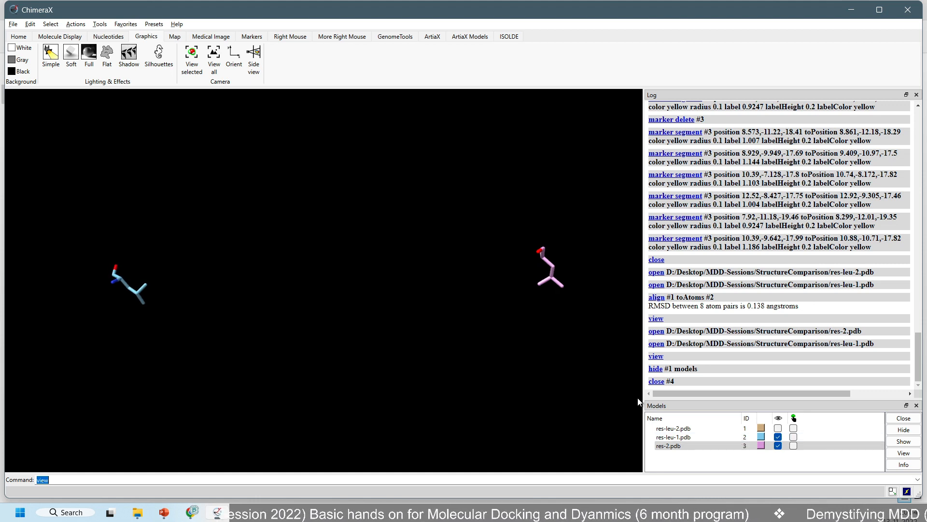
# Step: Mark the IDs of res-leu-1.pdb and res-2.pdb in the model list with a red box and arrows on the screen
pyautogui.keyDown('ctrl'); pyautogui.moveTo(638, 398); pyautogui.dragTo(666, 428); pyautogui.keyUp('ctrl')
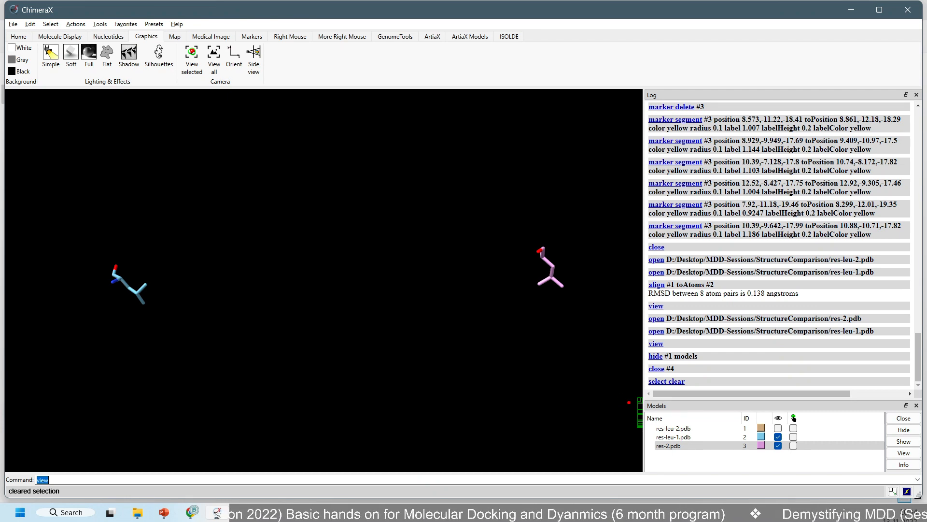
pyautogui.keyDown('ctrl'); pyautogui.moveTo(639, 400); pyautogui.dragTo(833, 465); pyautogui.keyUp('ctrl')
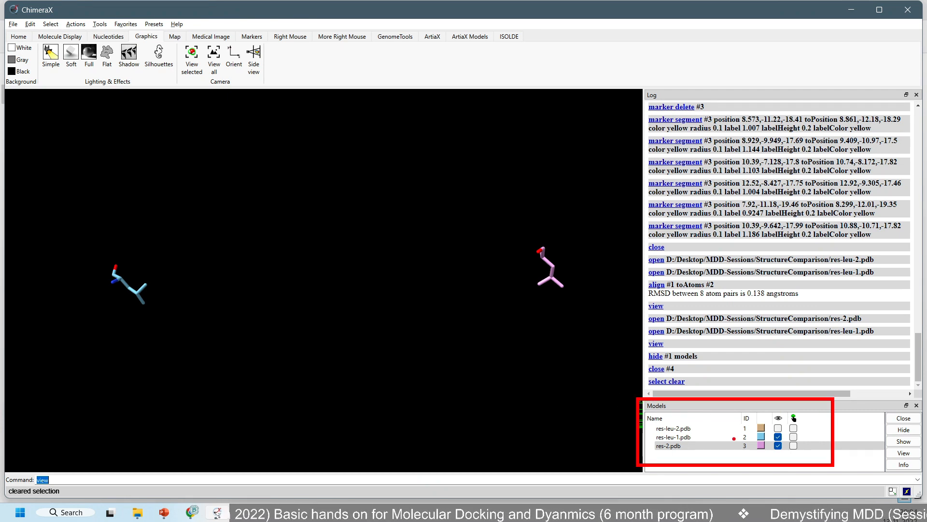
pyautogui.moveTo(734, 438)
pyautogui.keyDown('ctrl'); pyautogui.keyDown('shift'); pyautogui.mouseDown()
pyautogui.moveTo(716, 438)
pyautogui.moveTo(712, 462)
pyautogui.mouseUp(); pyautogui.keyUp('shift'); pyautogui.keyUp('ctrl')
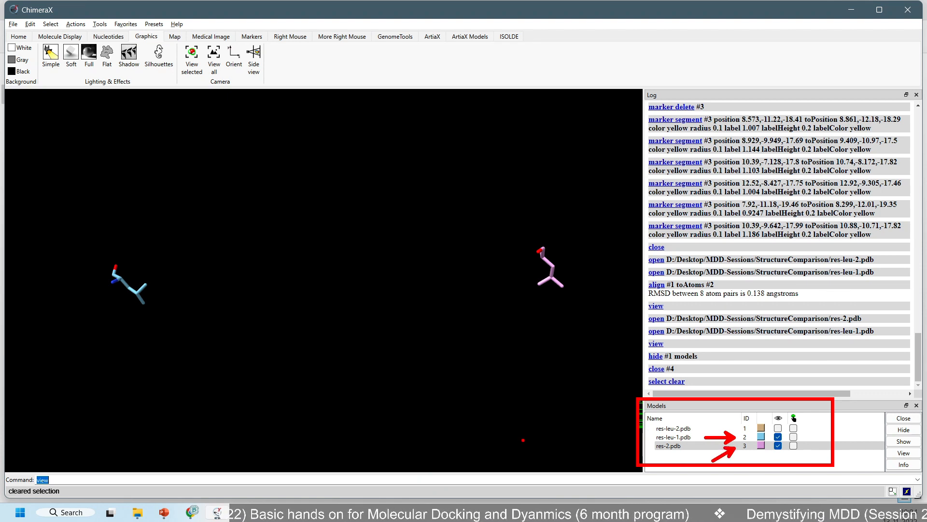
pyautogui.press('Escape')
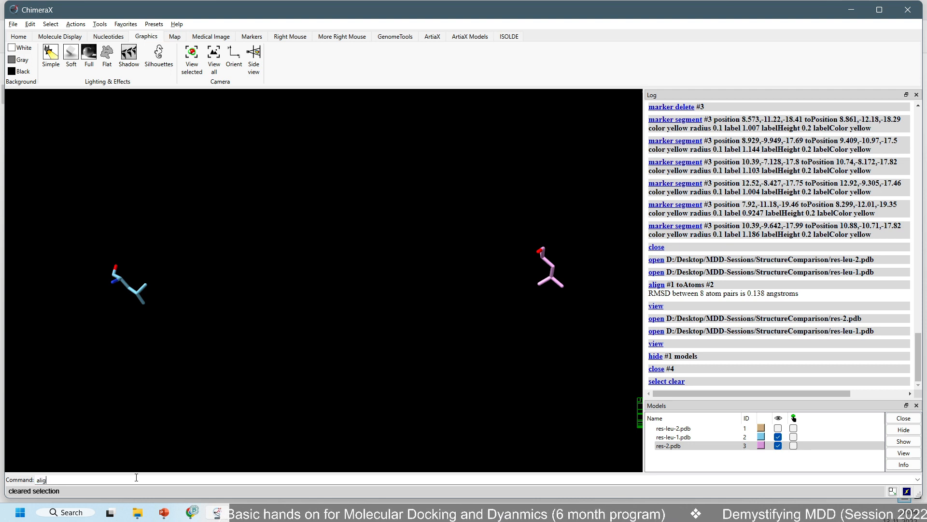
# Step: Superimpose res-leu-1.pdb onto res-2.pdb with the command align #2 to #3, and inspect the fitted overlay up close
pyautogui.click(136, 478)
pyautogui.write('align #2')
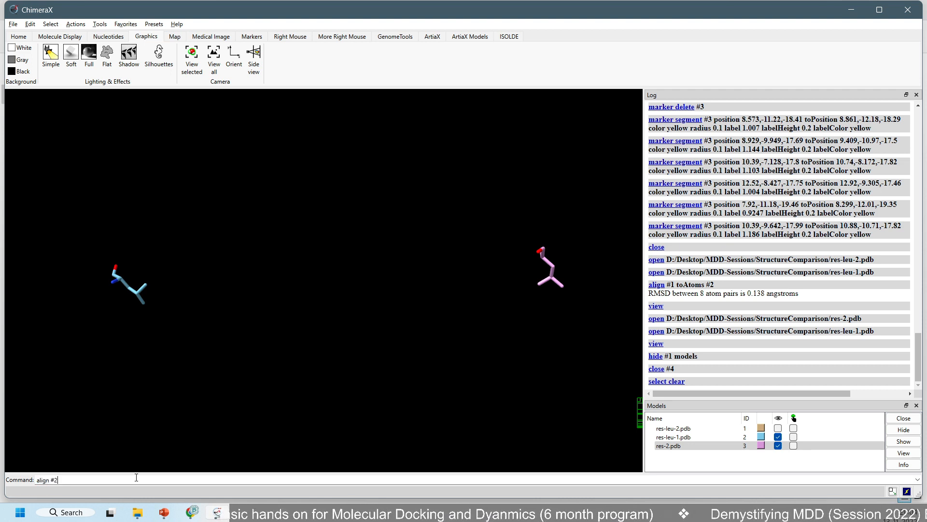
pyautogui.write(' to #')
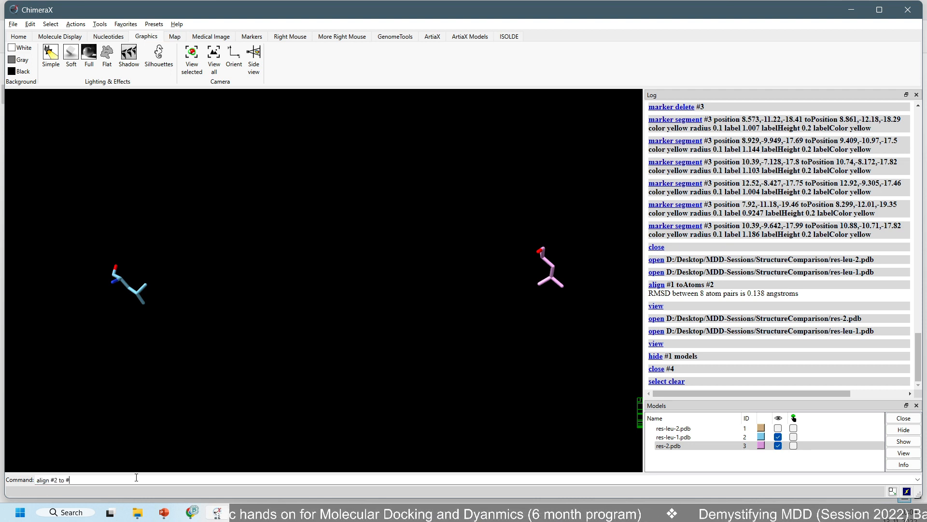
pyautogui.write('3')
pyautogui.press('Return')
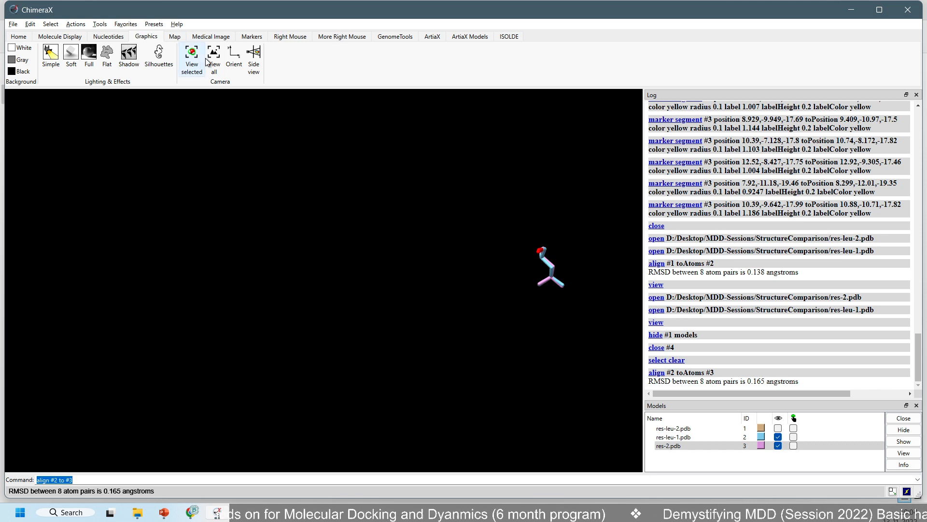
pyautogui.click(223, 56)
pyautogui.moveTo(297, 281); pyautogui.dragTo(372, 314)
pyautogui.scroll(3, 302, 242)
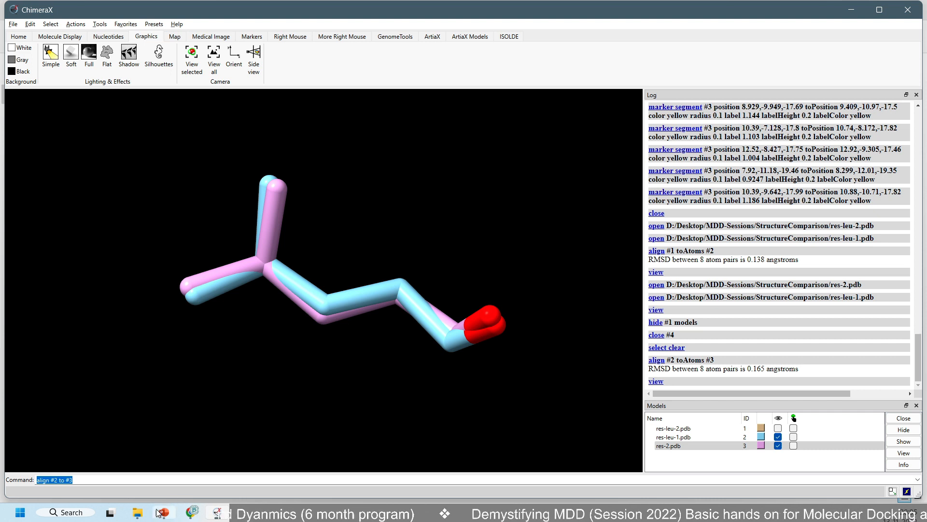
# Step: Load res-1.pdb from the StructureComparison folder in File Explorer into ChimeraX, and fit all models with the view command
pyautogui.click(137, 512)
pyautogui.click(282, 232)
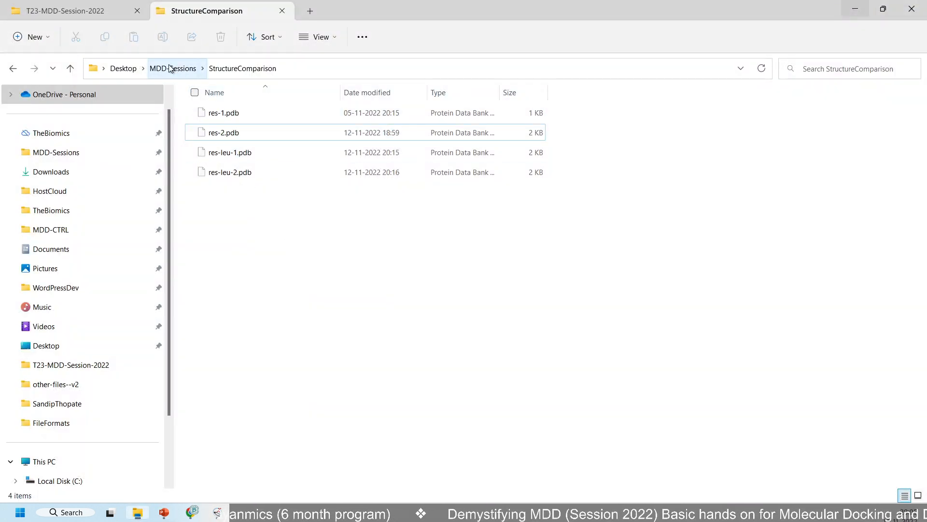
pyautogui.click(243, 114)
pyautogui.moveTo(244, 112); pyautogui.dragTo(272, 350)
pyautogui.hotkey('alt', 'Tab')
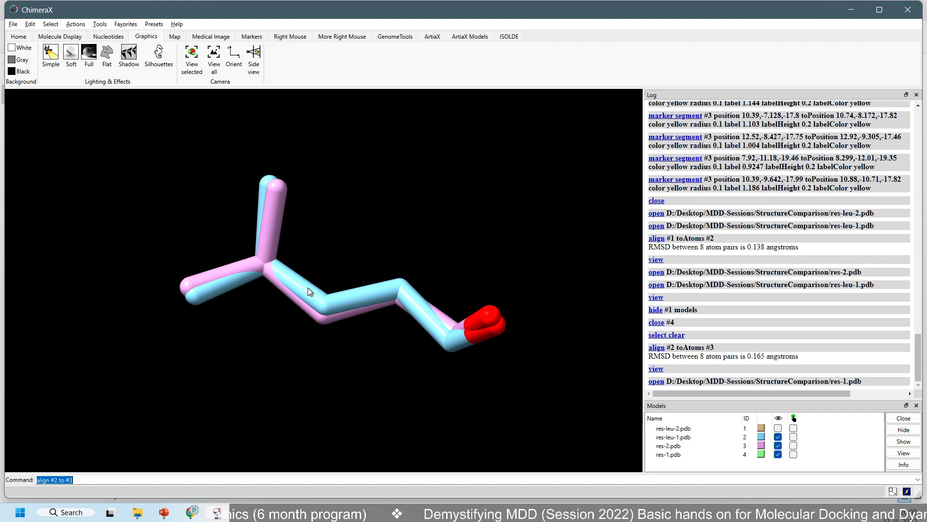
pyautogui.write('view')
pyautogui.press('Return')
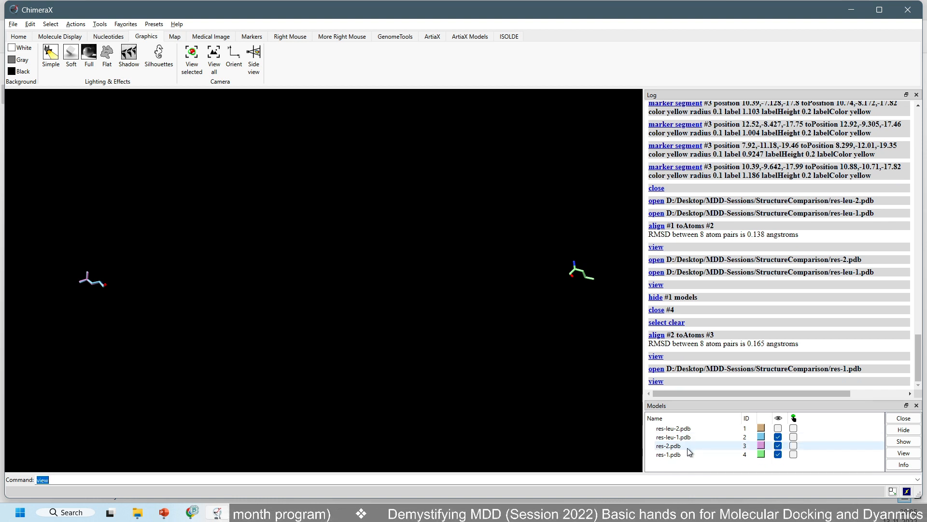
# Step: Close the res-leu-2.pdb and res-leu-1.pdb models
pyautogui.click(700, 429)
pyautogui.click(904, 418)
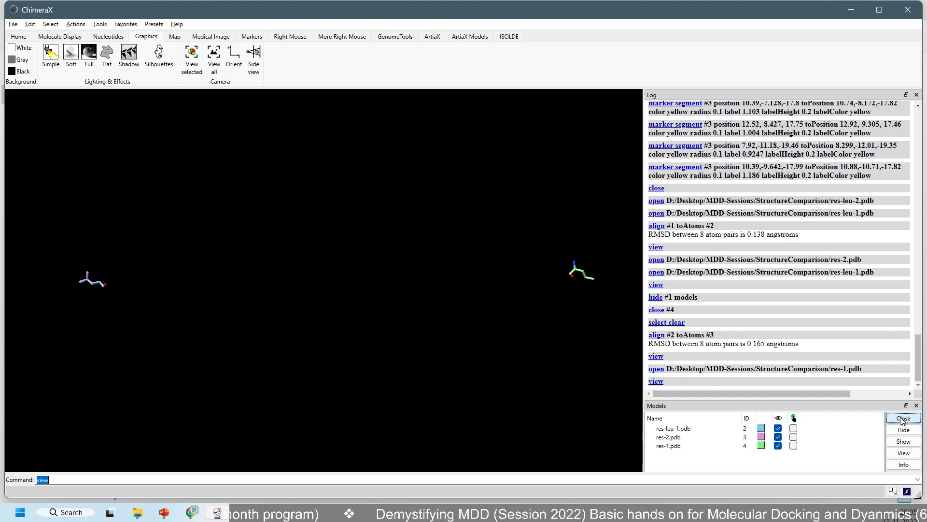
pyautogui.click(692, 428)
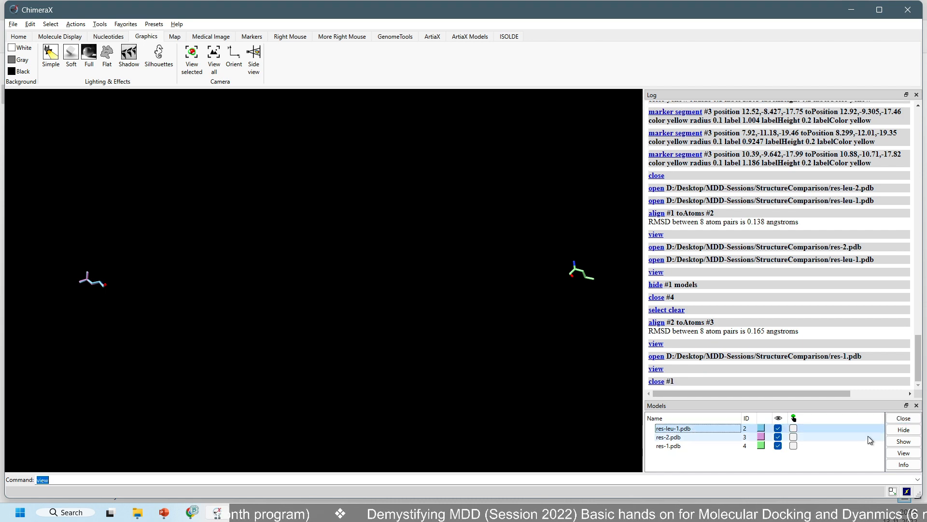
pyautogui.click(904, 418)
# Step: Mark the IDs of res-2.pdb and res-1.pdb in the model list with a red box and arrows on the screen
pyautogui.hotkey('ctrl', '2')
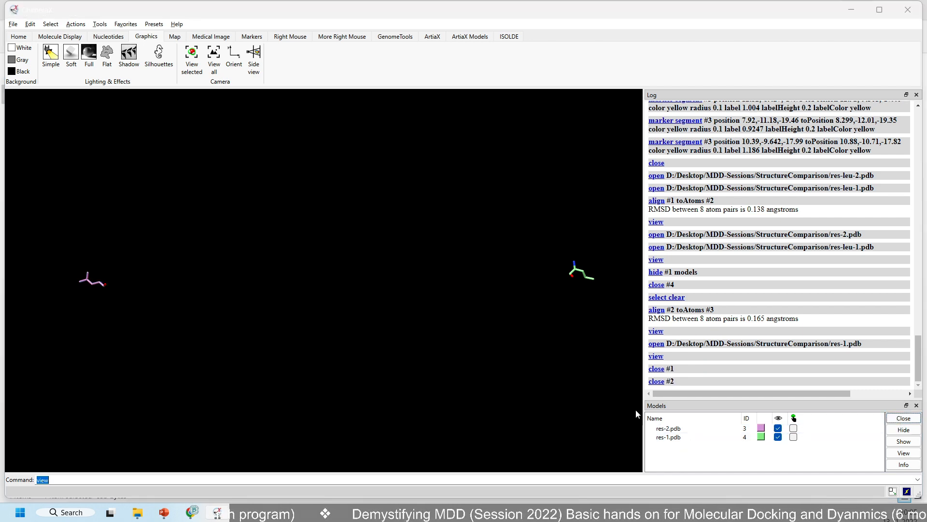
pyautogui.keyDown('ctrl'); pyautogui.moveTo(638, 401); pyautogui.dragTo(809, 456); pyautogui.keyUp('ctrl')
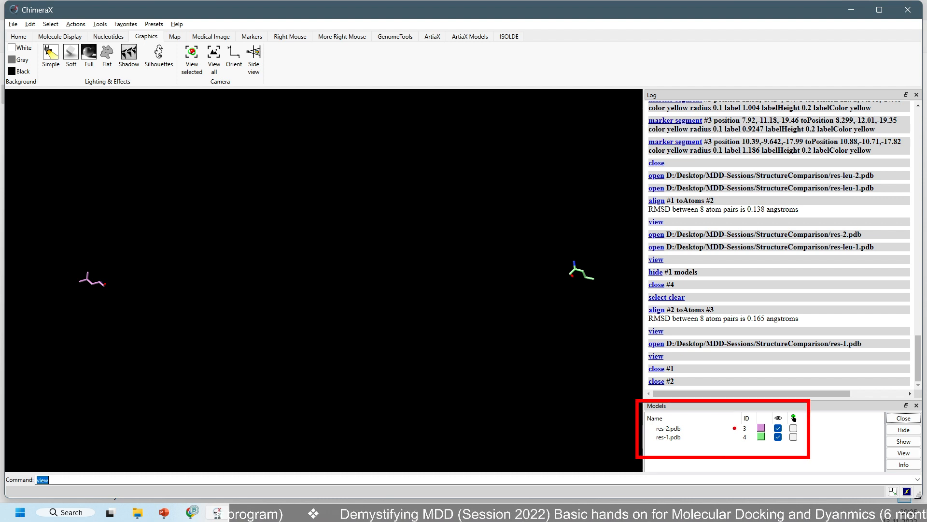
pyautogui.moveTo(735, 428)
pyautogui.keyDown('ctrl'); pyautogui.keyDown('shift'); pyautogui.mouseDown()
pyautogui.moveTo(709, 438)
pyautogui.moveTo(708, 456)
pyautogui.mouseUp(); pyautogui.keyUp('shift'); pyautogui.keyUp('ctrl')
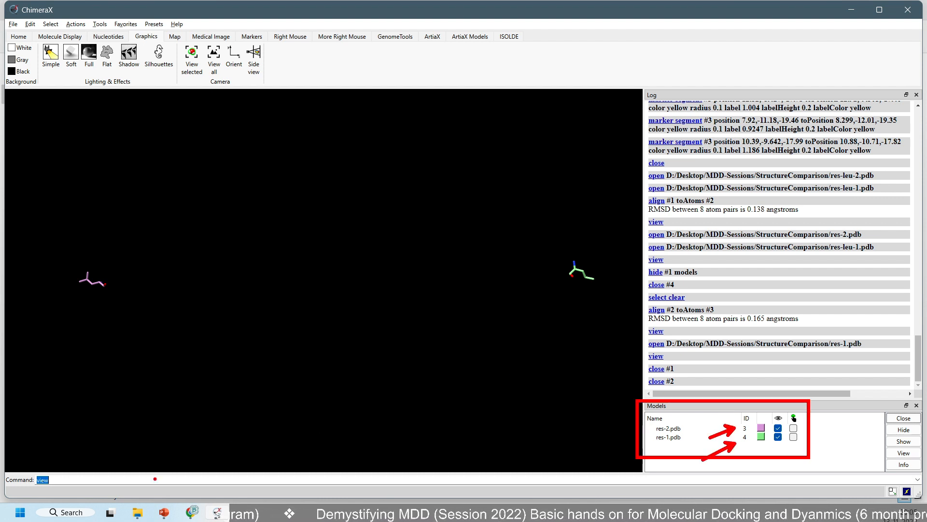
pyautogui.press('Escape')
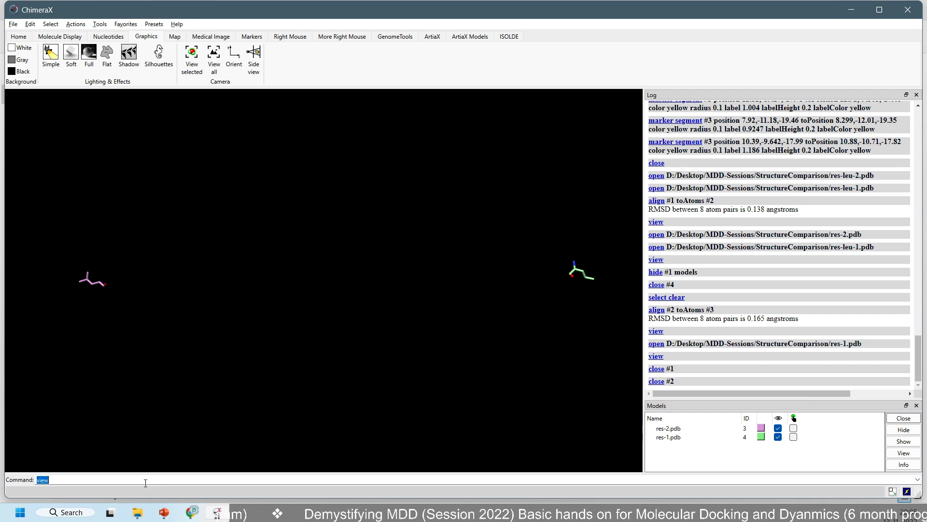
# Step: Enter the command align #3 to #4 without running it, and write it out as a large yellow annotation on the screen
pyautogui.write('align #3 to #4')
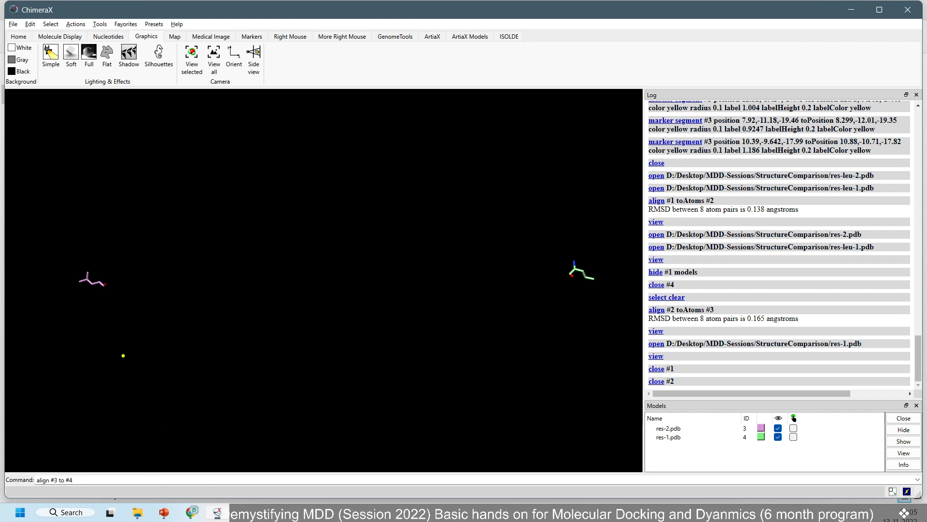
pyautogui.write('align   ')
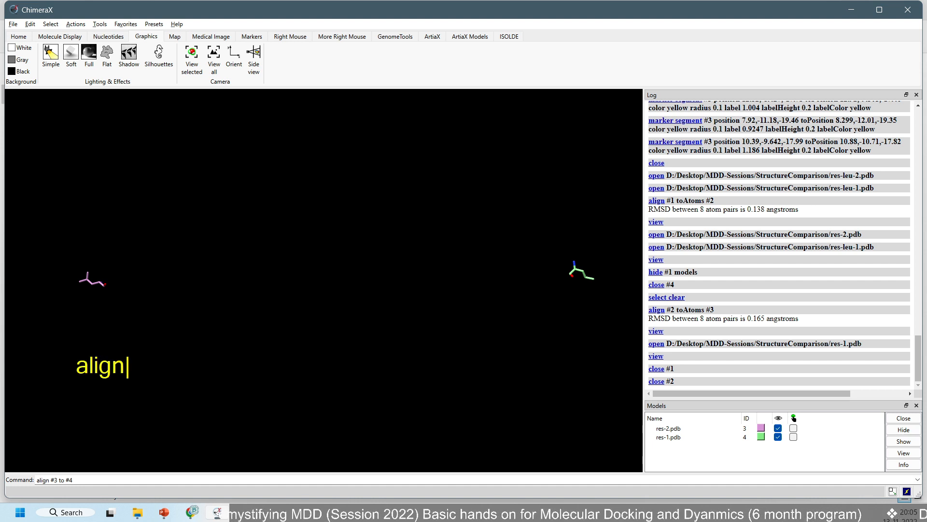
pyautogui.write('#')
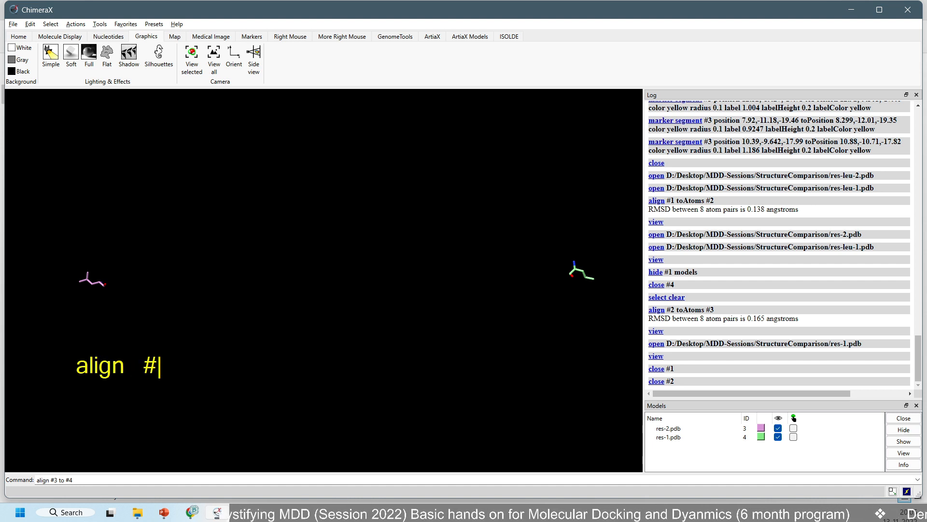
pyautogui.write('2')
pyautogui.press('BackSpace')
pyautogui.write('3')
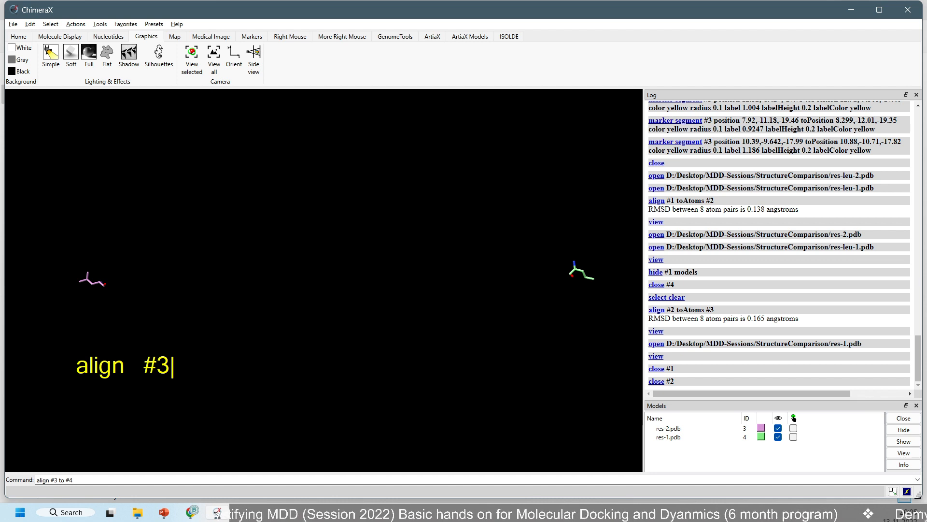
pyautogui.write(' to')
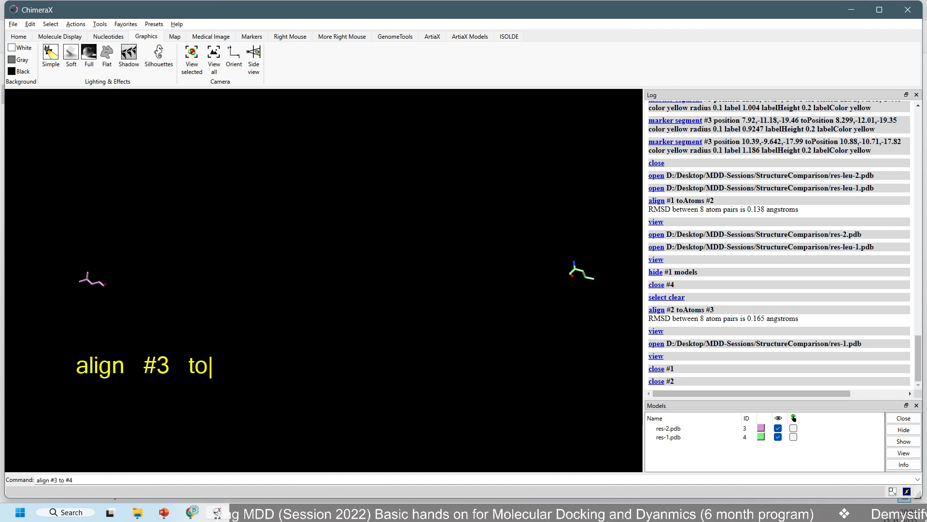
pyautogui.write(' #')
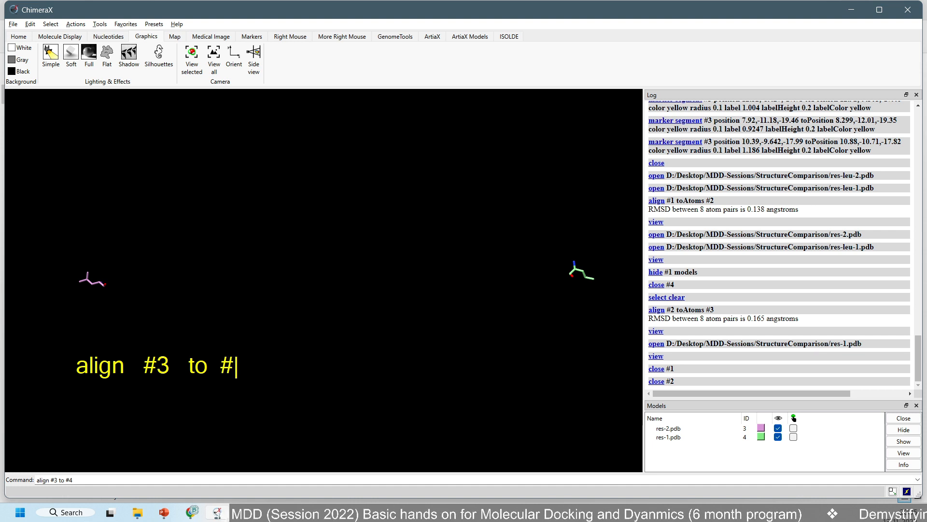
pyautogui.write('4')
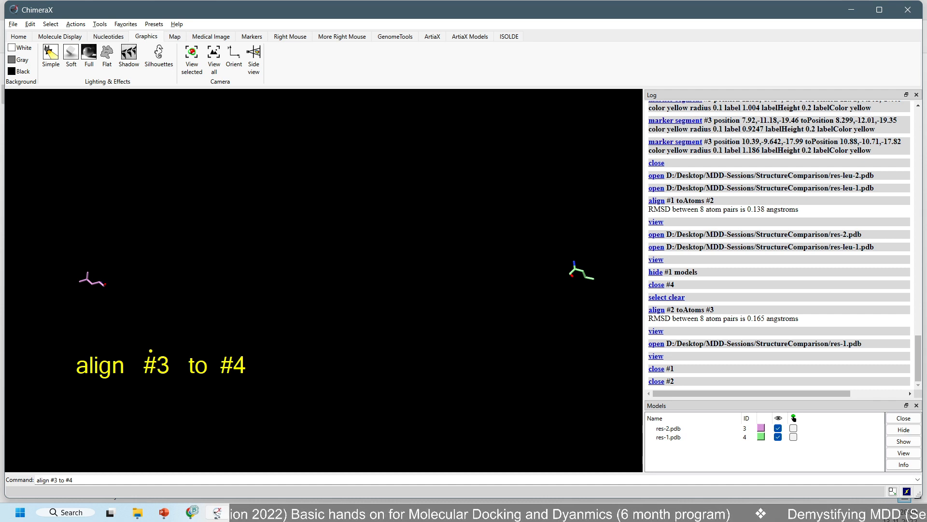
pyautogui.moveTo(151, 350); pyautogui.dragTo(151, 322)
pyautogui.hotkey('ctrl', 'z')
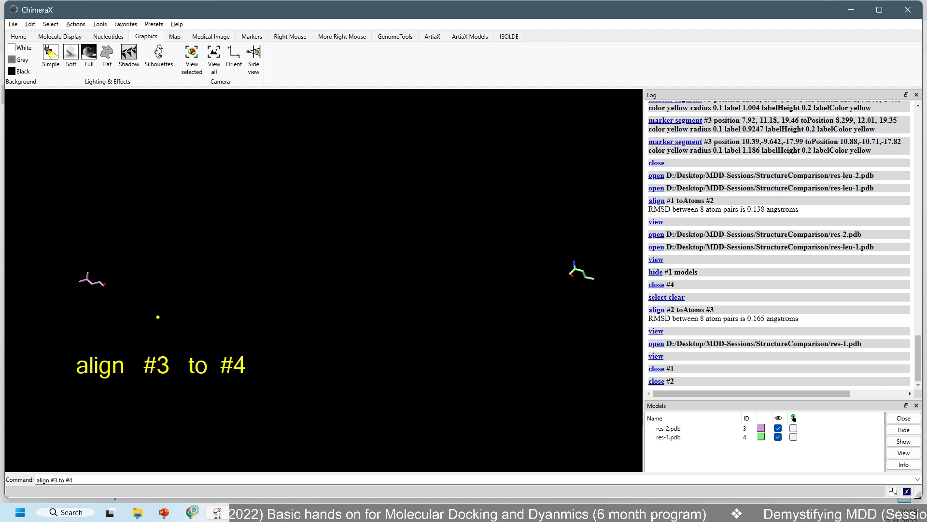
pyautogui.press('Escape')
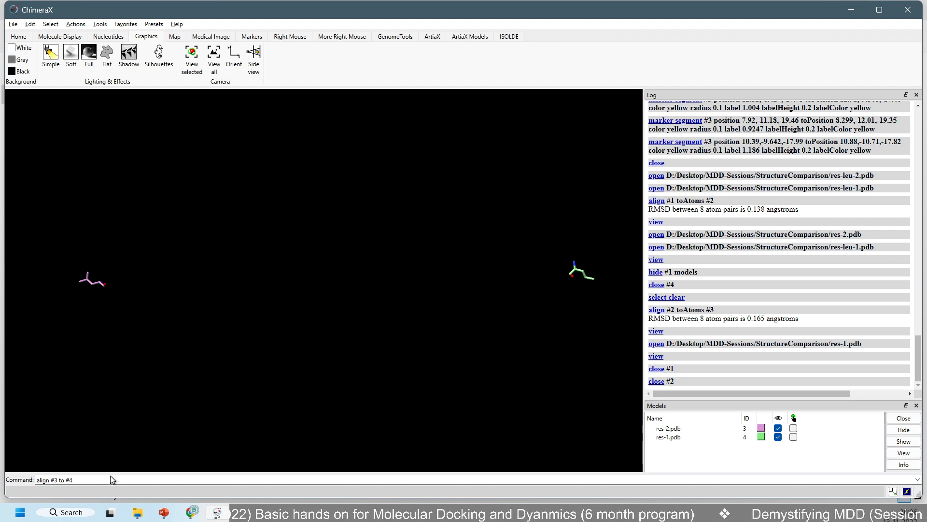
# Step: Run the entered align command to superimpose res-2.pdb onto res-1.pdb, and fit the view to the overlaid models
pyautogui.press('Return')
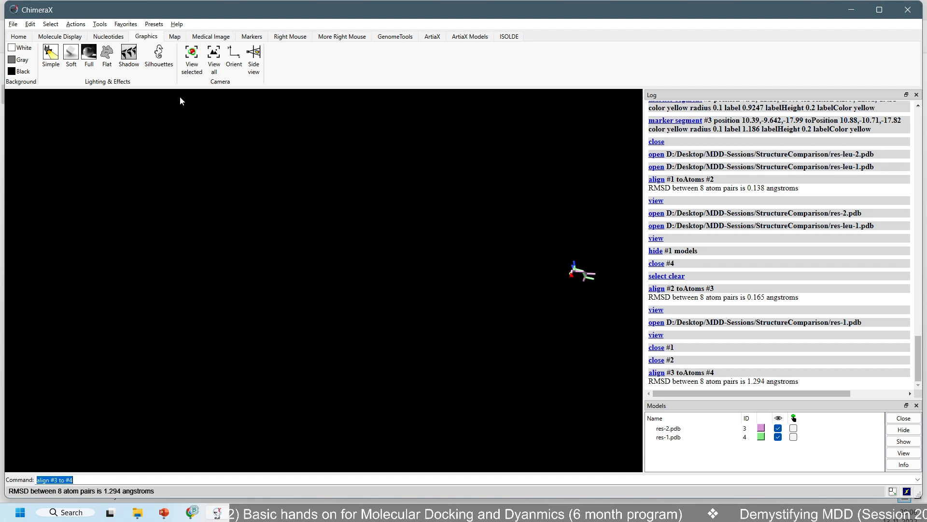
pyautogui.click(214, 54)
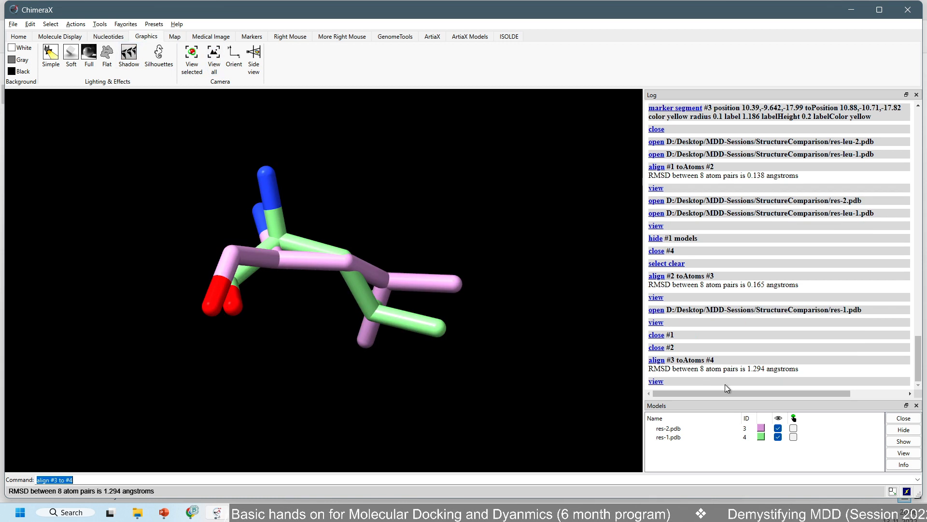
pyautogui.moveTo(390, 279); pyautogui.dragTo(386, 260)
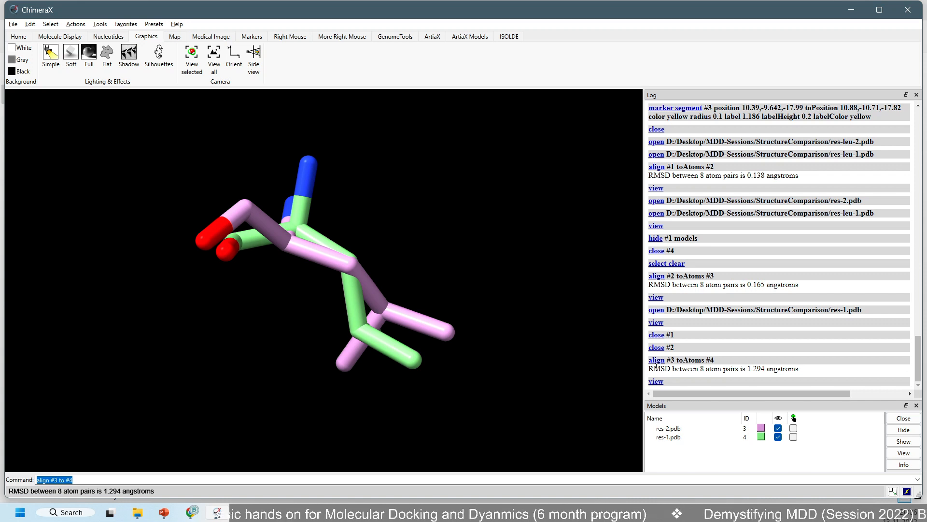
# Step: Examine the RMSD result in the log and compare the superimposed res-2.pdb and res-1.pdb from several angles
pyautogui.moveTo(654, 367); pyautogui.dragTo(798, 369)
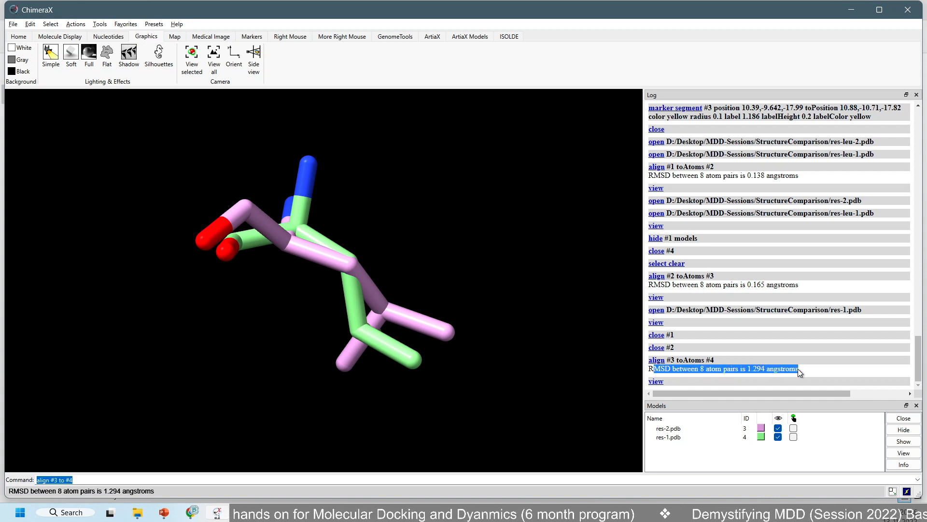
pyautogui.click(760, 370)
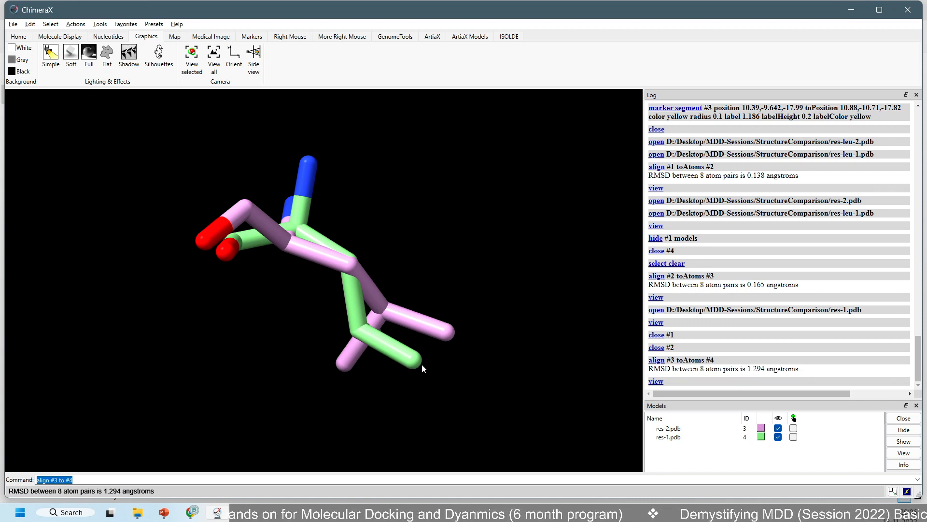
pyautogui.moveTo(371, 337); pyautogui.dragTo(290, 344)
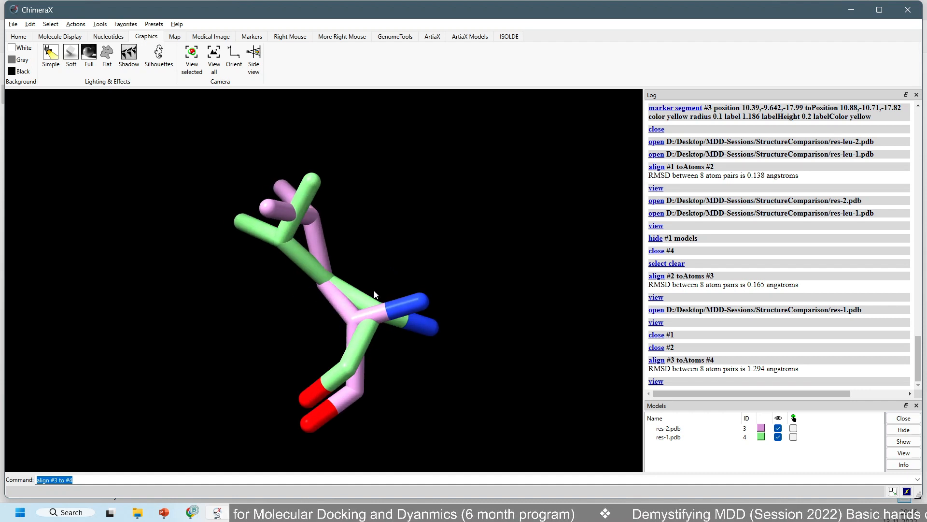
pyautogui.moveTo(435, 344); pyautogui.dragTo(405, 245)
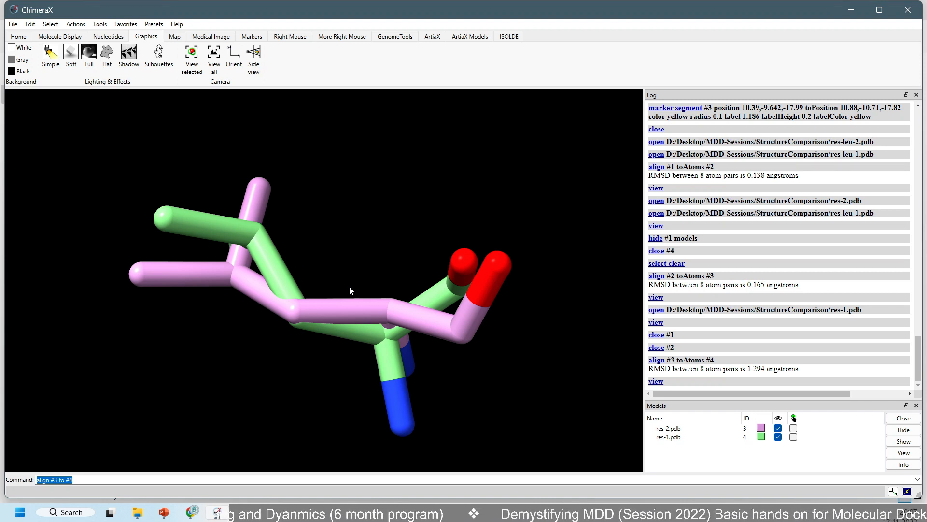
pyautogui.moveTo(236, 238); pyautogui.dragTo(227, 366)
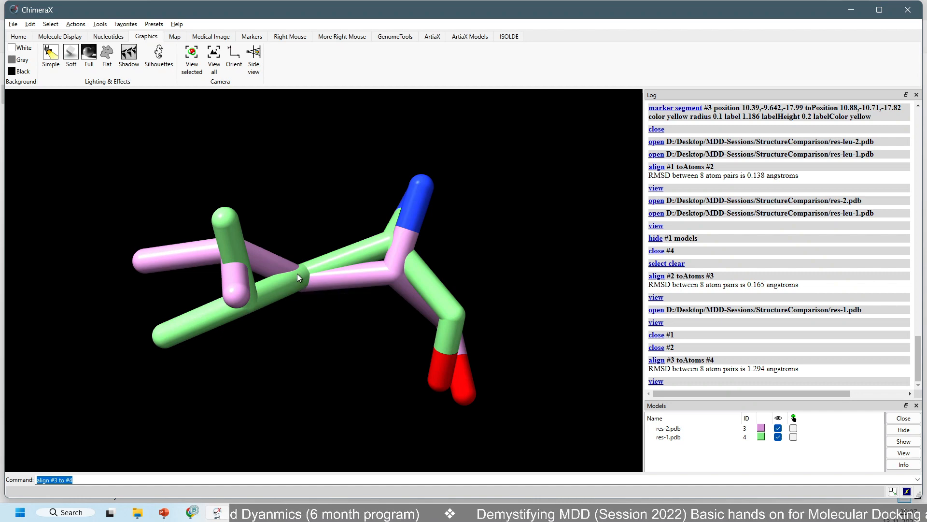
pyautogui.moveTo(301, 276)
pyautogui.mouseDown()
pyautogui.moveTo(321, 167)
pyautogui.moveTo(319, 270)
pyautogui.moveTo(317, 256)
pyautogui.moveTo(292, 253)
pyautogui.moveTo(288, 285)
pyautogui.mouseUp()
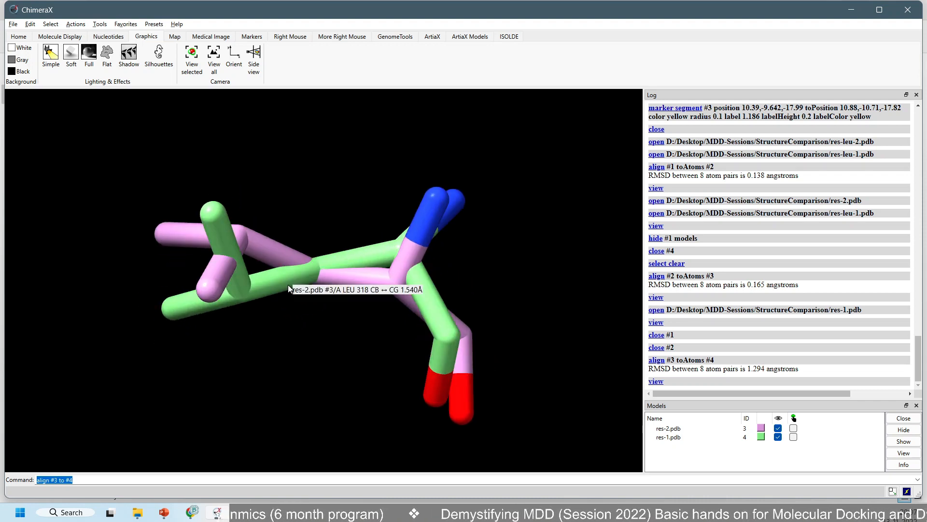
# Step: Close all open models with the close command
pyautogui.write('clos')
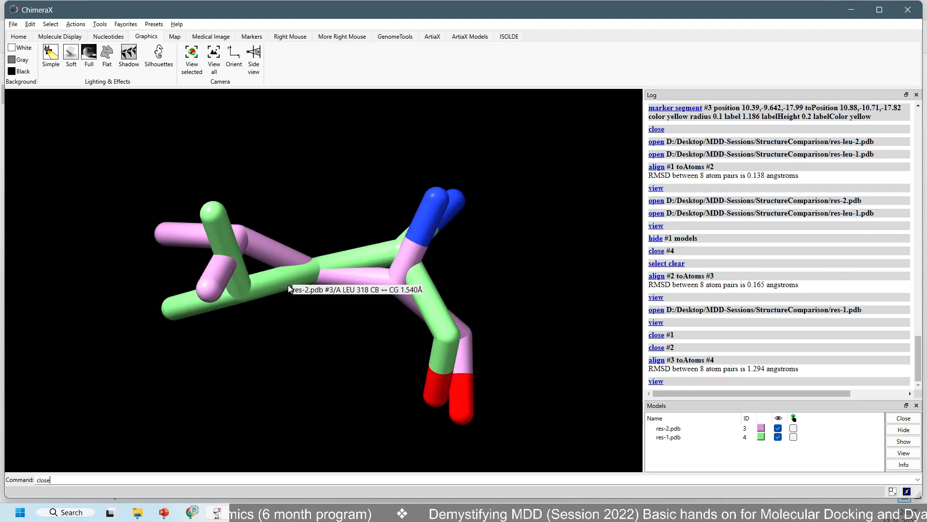
pyautogui.write('e')
pyautogui.press('Return')
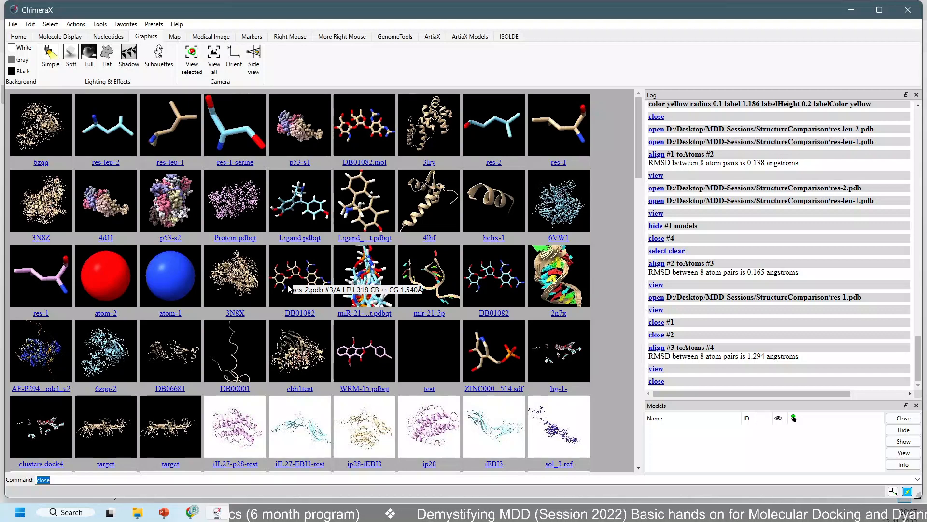
# Step: Switch to File Explorer and check the PDB files in the StructureComparison folder of MDD-Sessions
pyautogui.hotkey('alt', 'Tab')
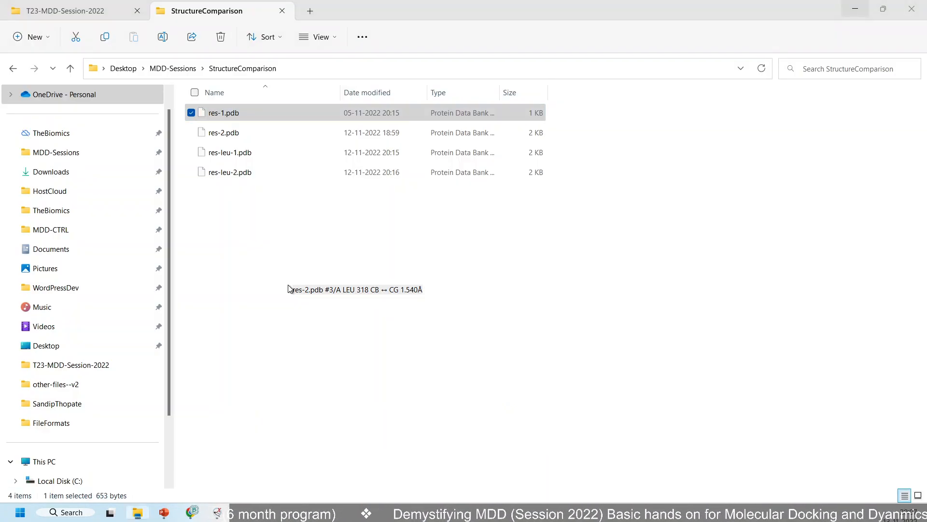
pyautogui.click(445, 266)
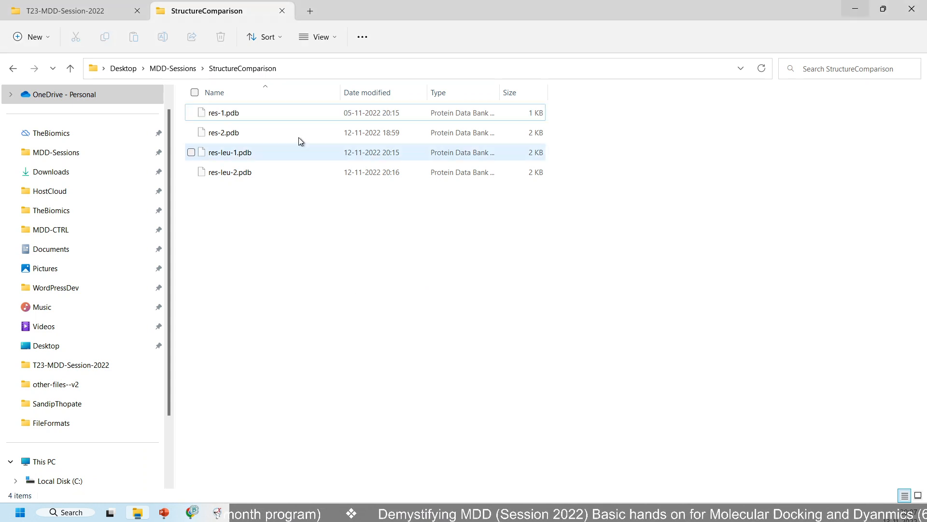
pyautogui.click(173, 70)
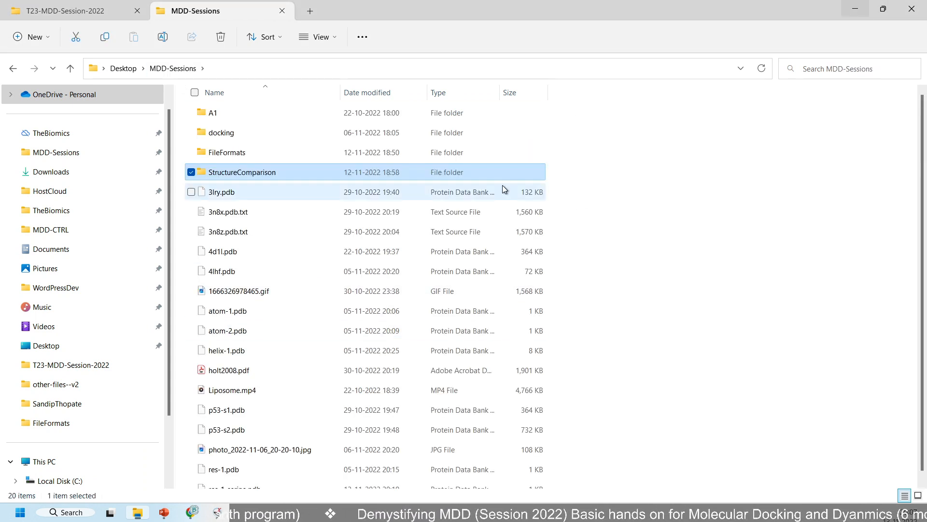
pyautogui.doubleClick(468, 176)
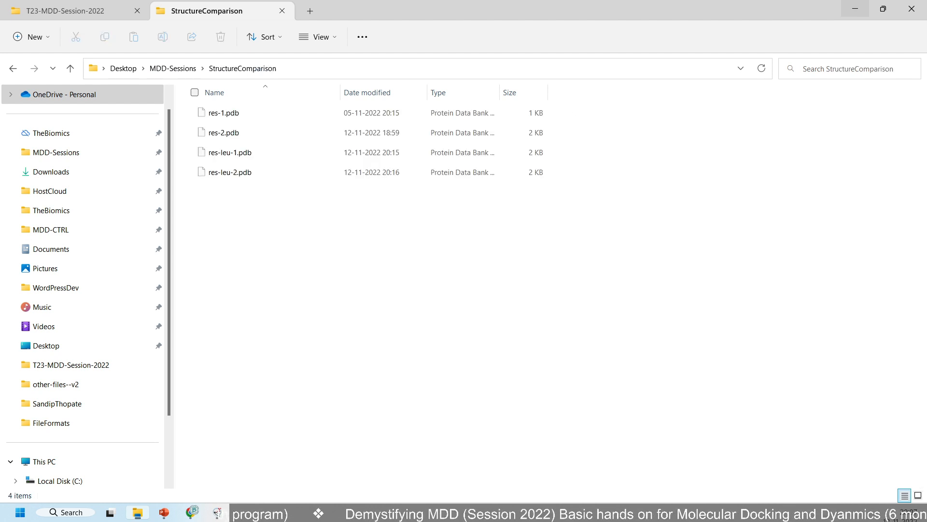
# Step: Switch to Chrome, search for rcsb in a new tab, and open the RCSB PDB homepage from the results
pyautogui.click(192, 511)
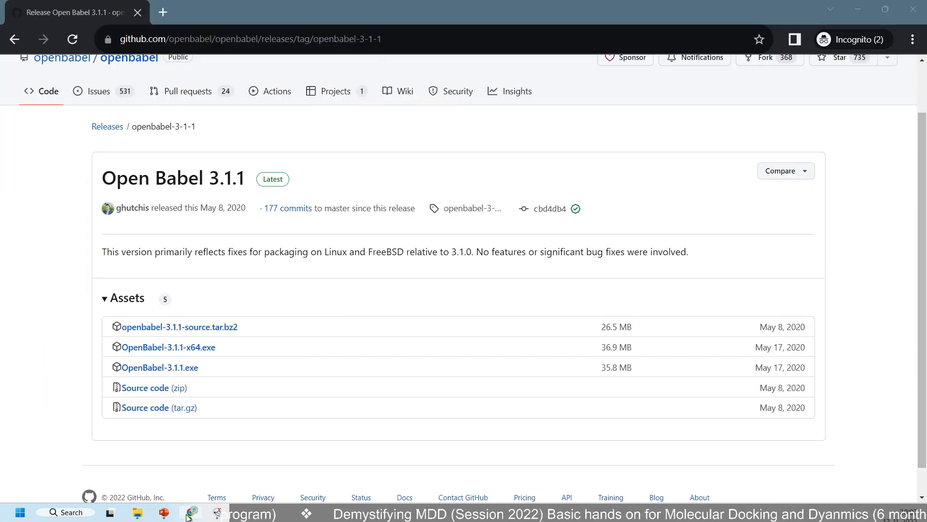
pyautogui.click(164, 13)
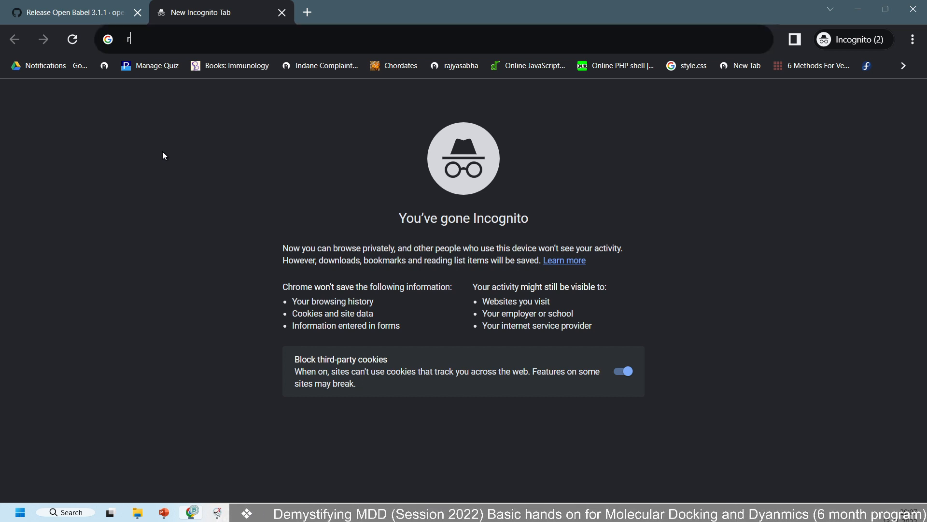
pyautogui.write('rcsb')
pyautogui.press('Return')
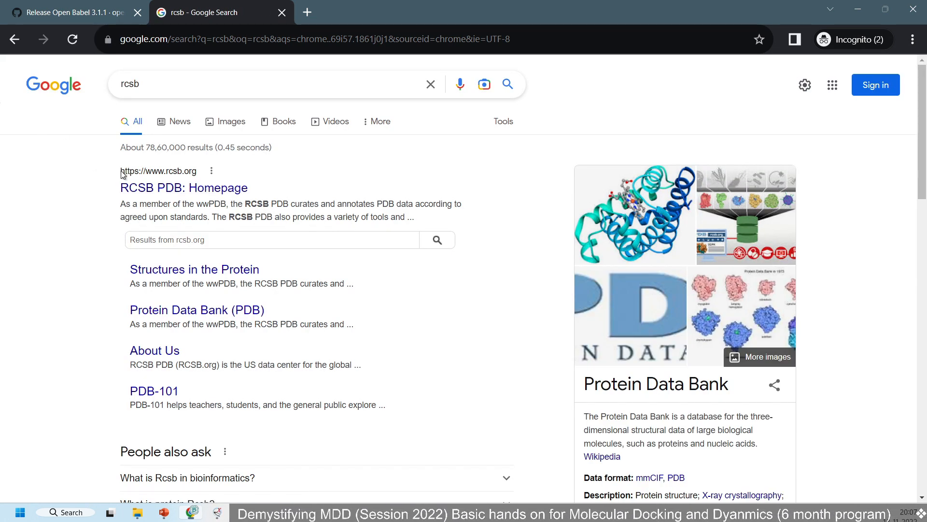
pyautogui.click(150, 188)
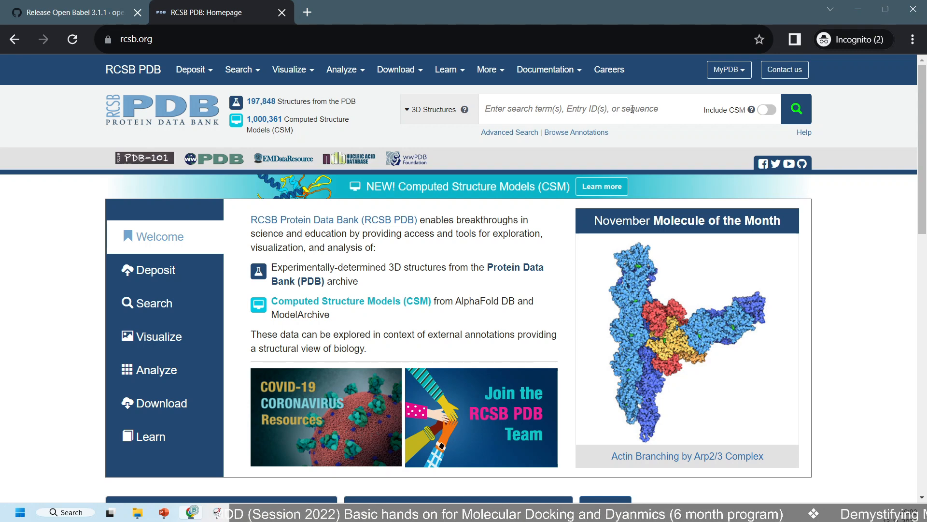
# Step: Search the RCSB PDB for multimer and look over the query and the matching structures
pyautogui.write('mul')
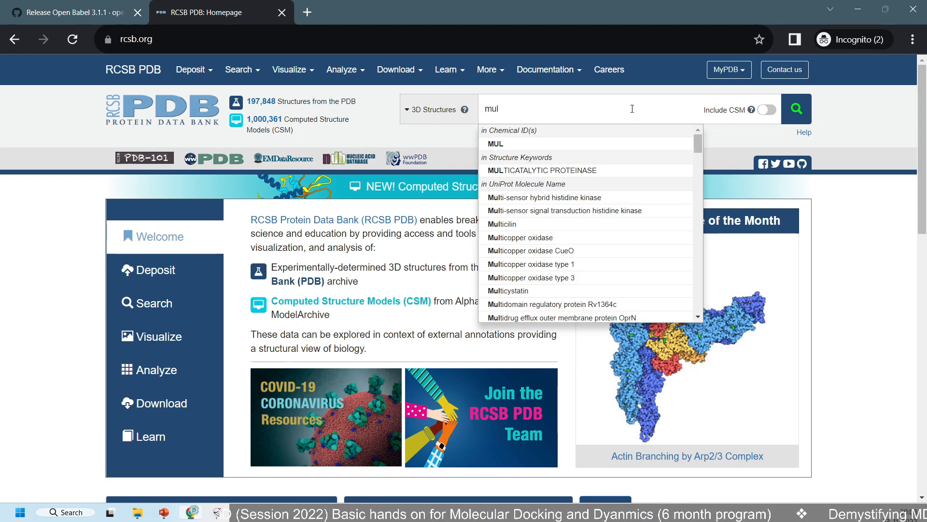
pyautogui.write('timer')
pyautogui.press('Return')
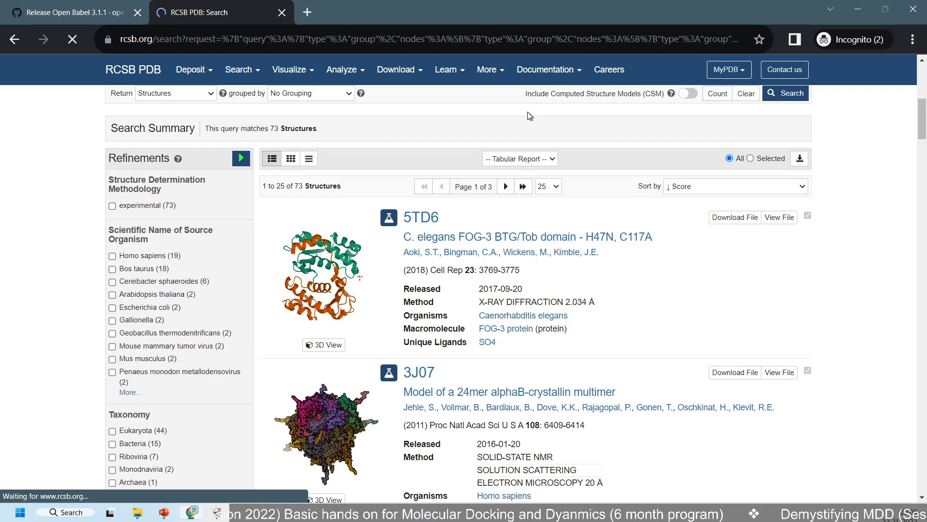
pyautogui.scroll(4, 528, 112)
pyautogui.scroll(4, 528, 112)
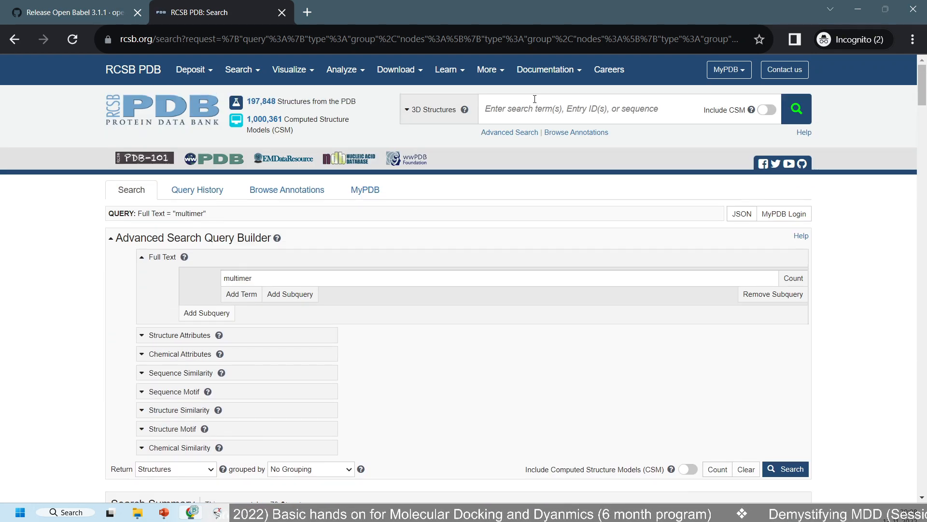
pyautogui.scroll(-6, 534, 115)
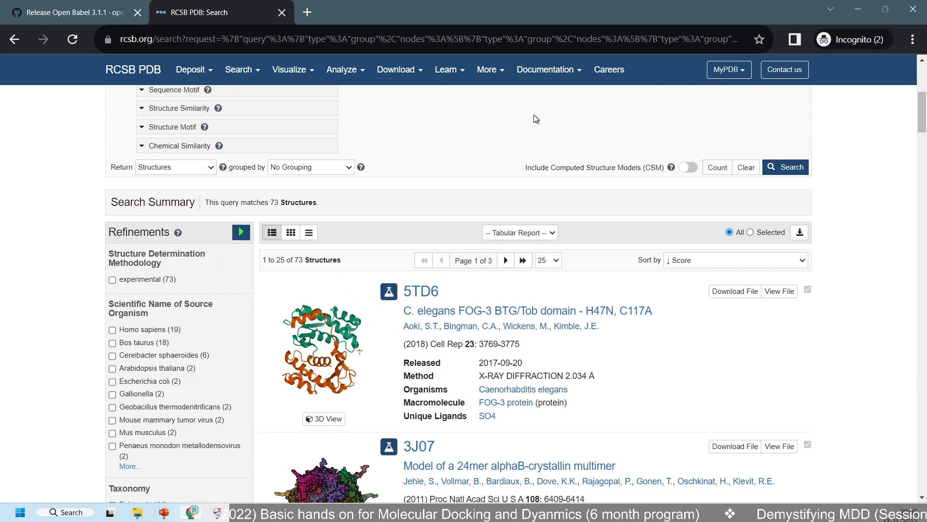
pyautogui.scroll(4, 534, 116)
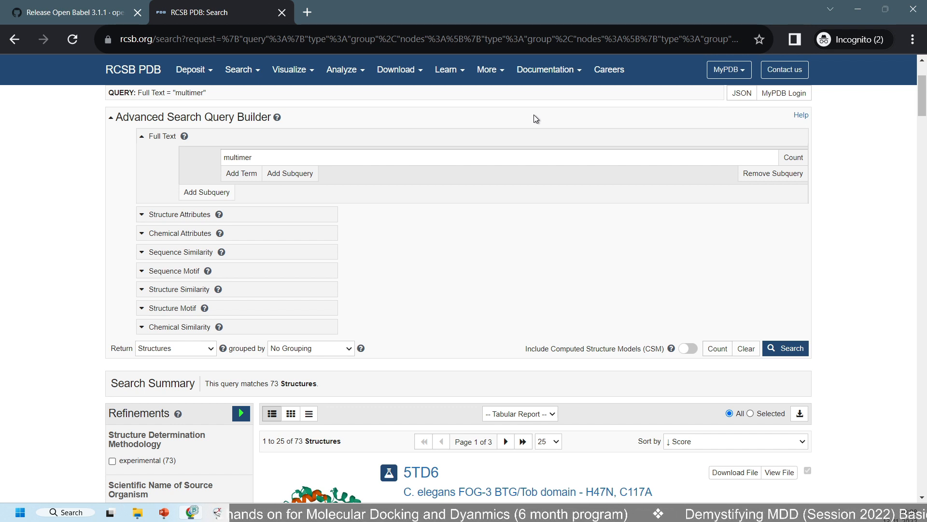
pyautogui.scroll(2, 534, 114)
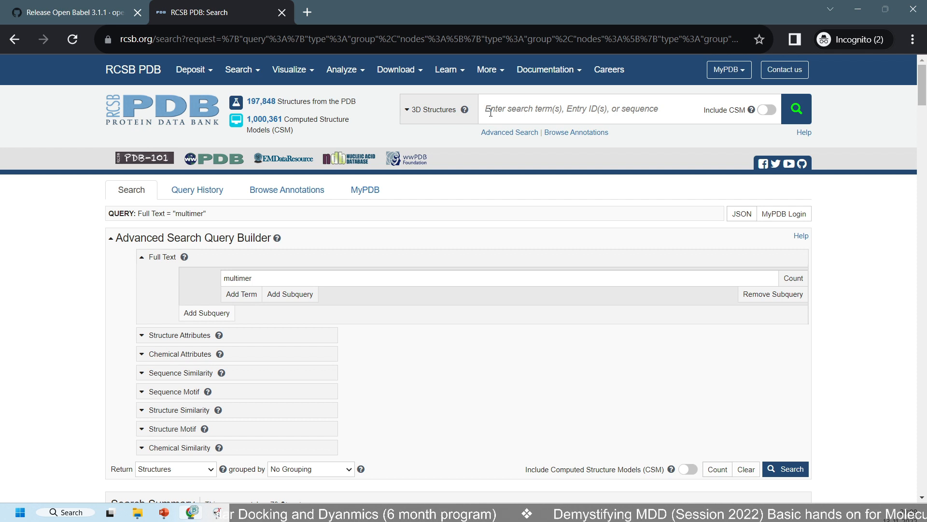
# Step: Search the RCSB PDB for hemoglobin structures
pyautogui.write('h')
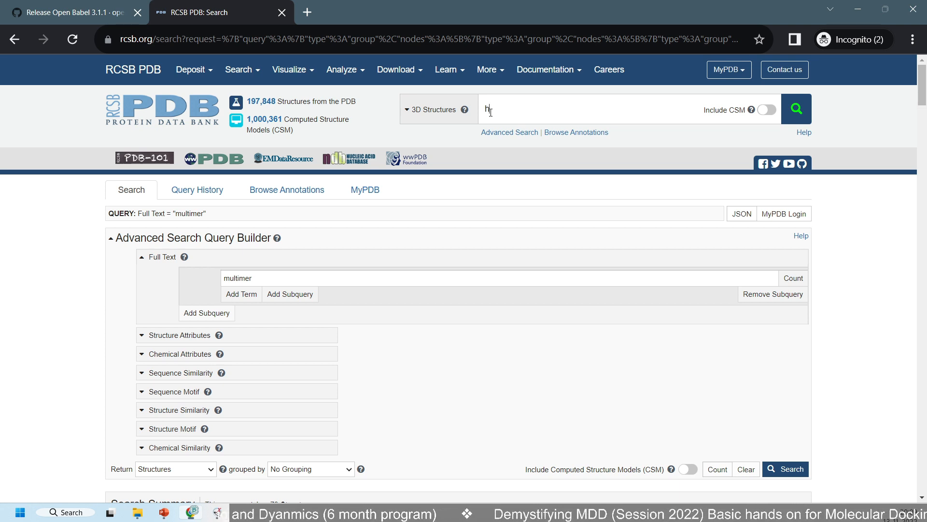
pyautogui.write('emogo')
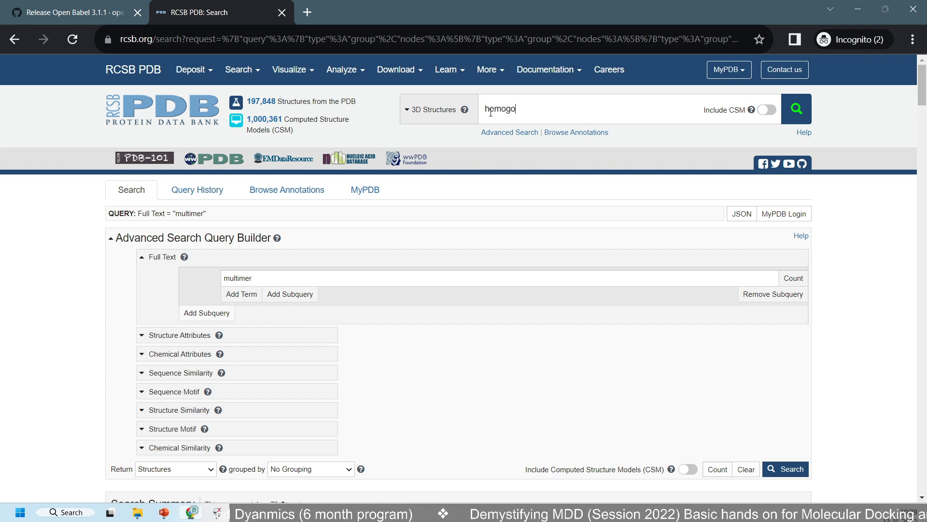
pyautogui.press('BackSpace')
pyautogui.write('lb')
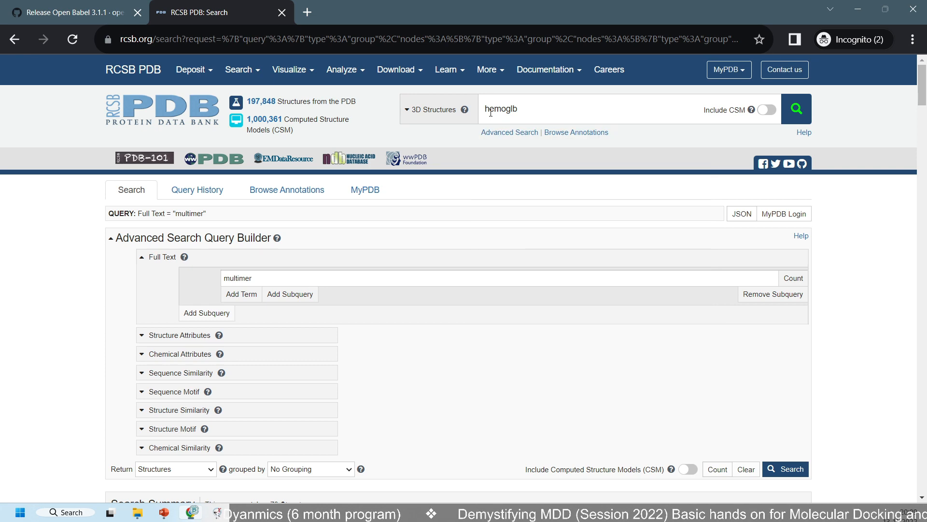
pyautogui.press('BackSpace')
pyautogui.write('obin')
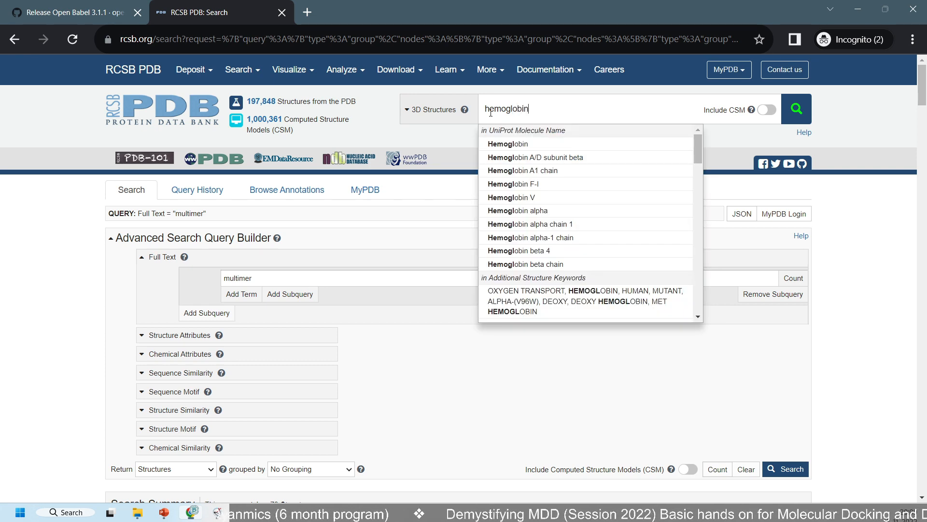
pyautogui.press('Return')
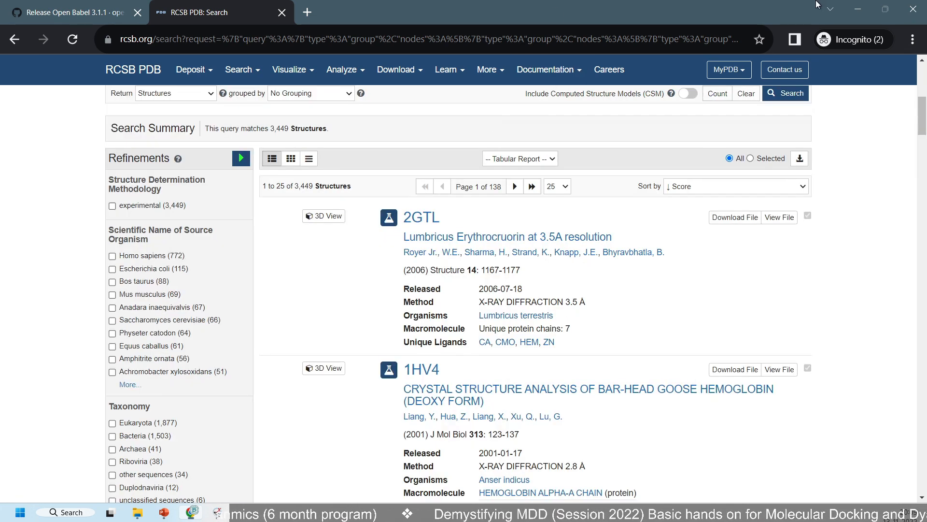
pyautogui.hotkey('alt', 'Tab')
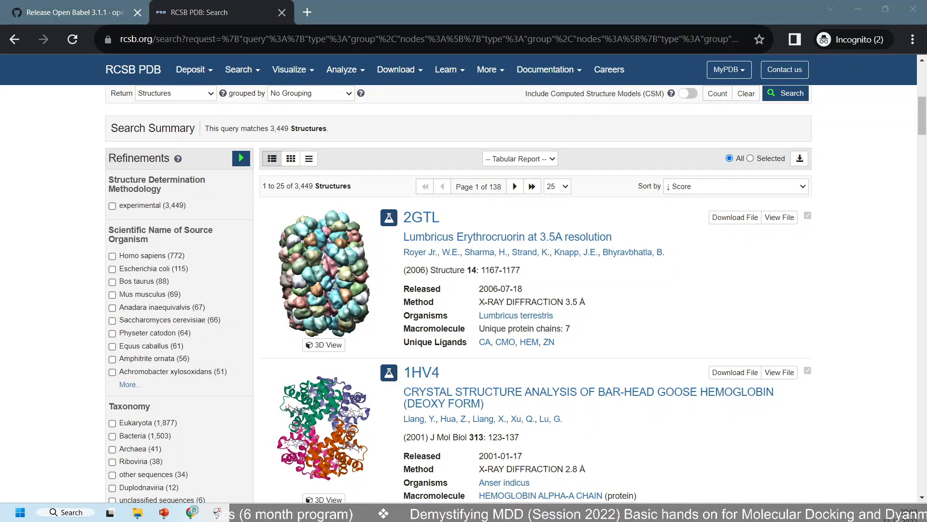
pyautogui.click(668, 308)
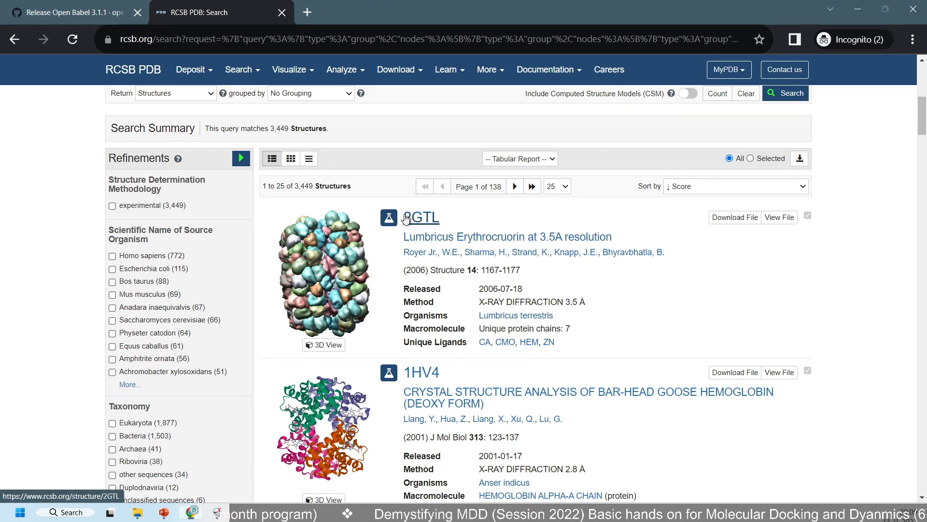
# Step: Open the 2GTL entry, Lumbricus Erythrocruorin at 3.5A resolution, in a background tab while keeping the search results
pyautogui.middleClick(422, 218)
pyautogui.scroll(-2, 562, 391)
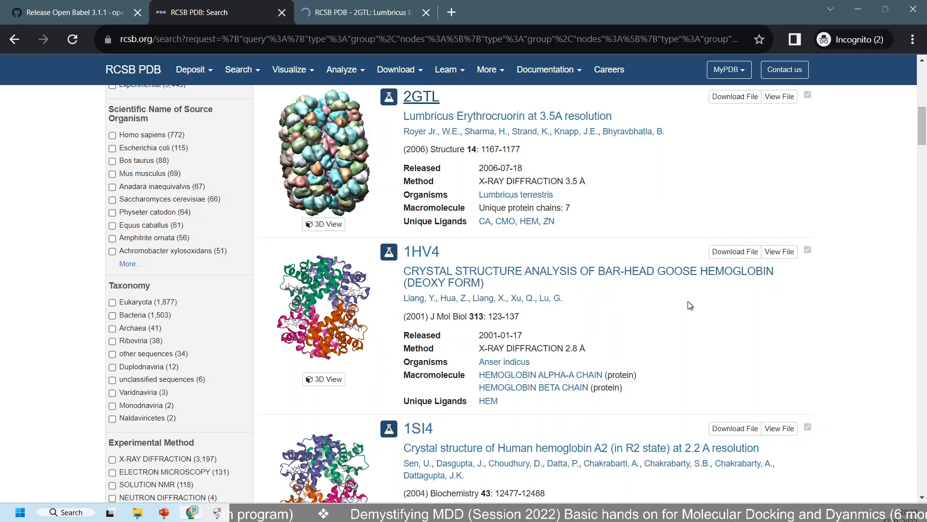
pyautogui.moveTo(401, 309); pyautogui.dragTo(403, 249)
pyautogui.click(688, 336)
# Step: Open the 1G09 entry, carbonmonoxy liganded bovine hemoglobin pH 7.2, from the hemoglobin results and look over its structure summary
pyautogui.scroll(-3, 688, 336)
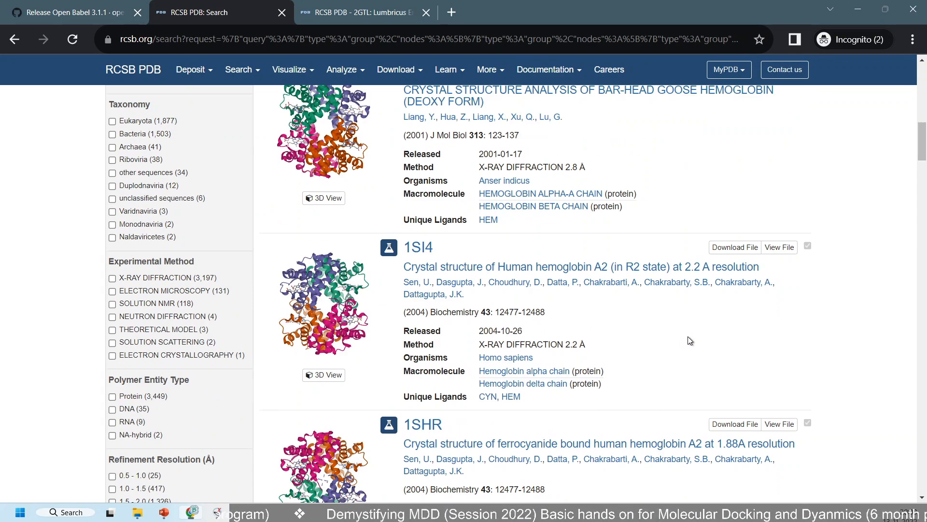
pyautogui.scroll(-5, 652, 330)
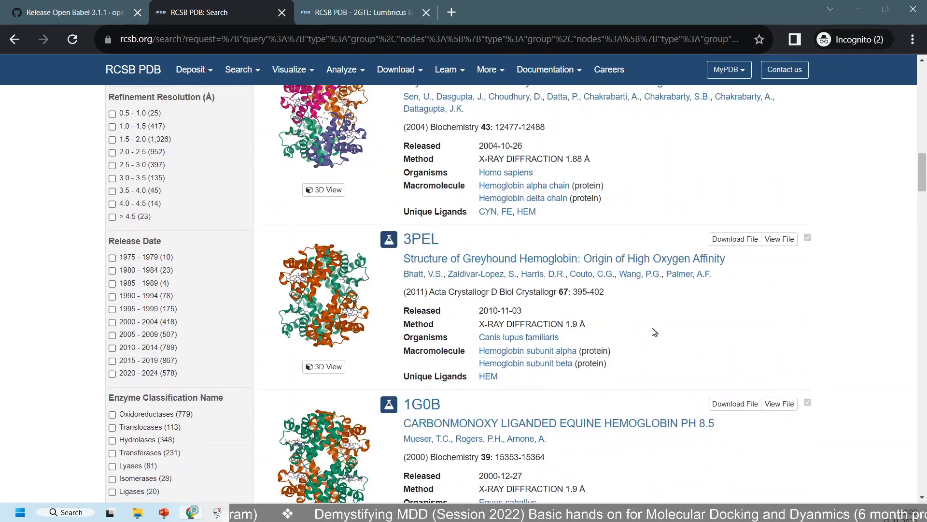
pyautogui.scroll(-7, 654, 331)
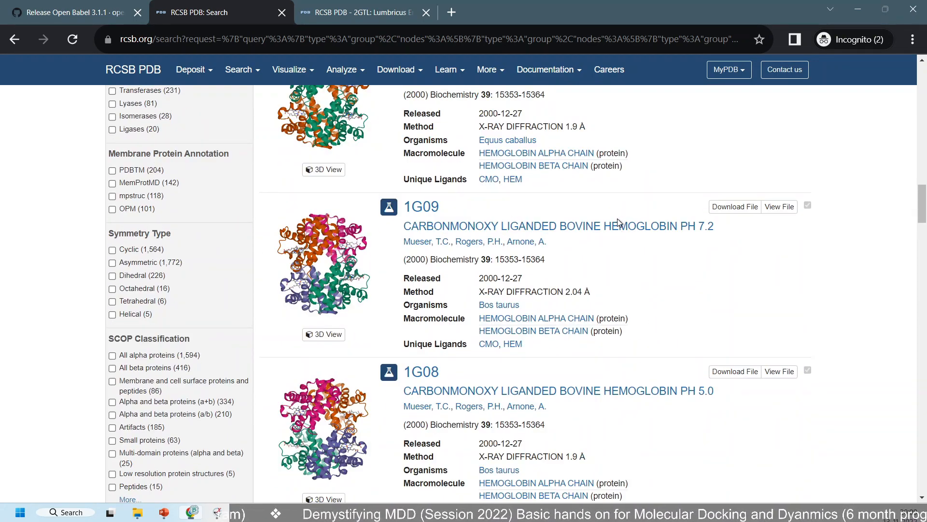
pyautogui.click(614, 230)
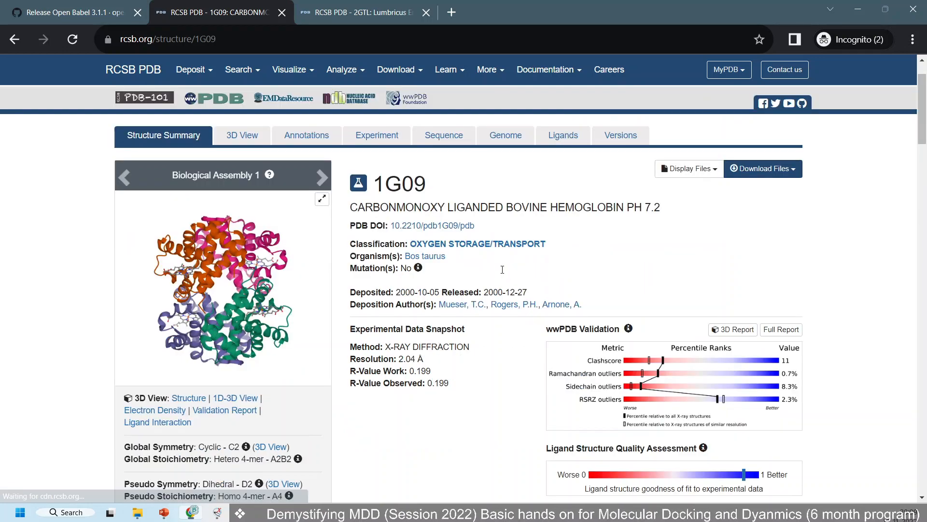
pyautogui.scroll(-5, 506, 265)
pyautogui.scroll(4, 505, 263)
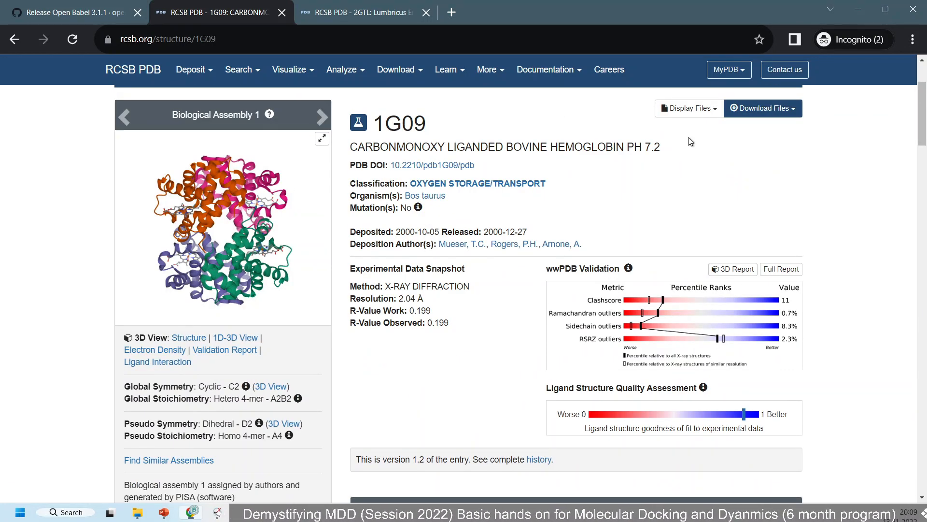
# Step: Copy the PDB ID 1G09 from the entry page, switch to ChimeraX, and load the structure with the command open 1G09
pyautogui.doubleClick(396, 125)
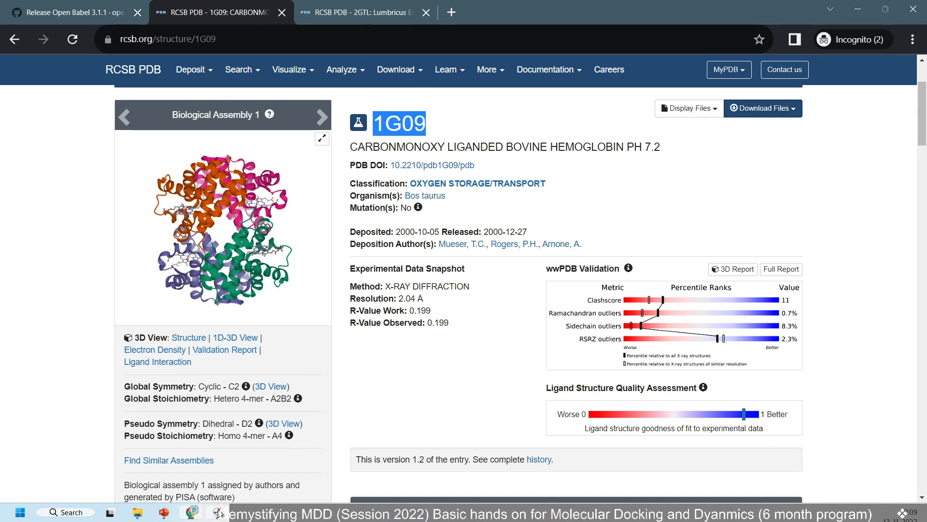
pyautogui.moveTo(217, 514)
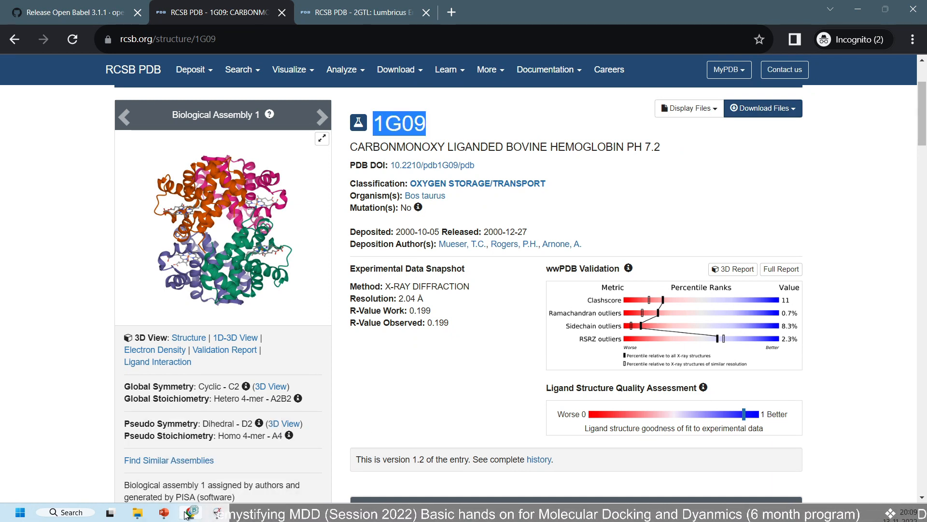
pyautogui.click(217, 514)
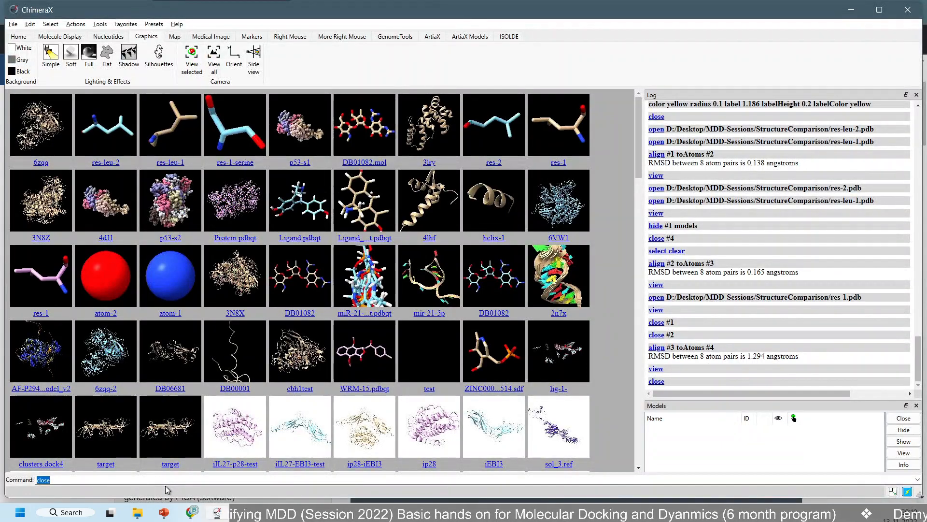
pyautogui.write('open 1G09')
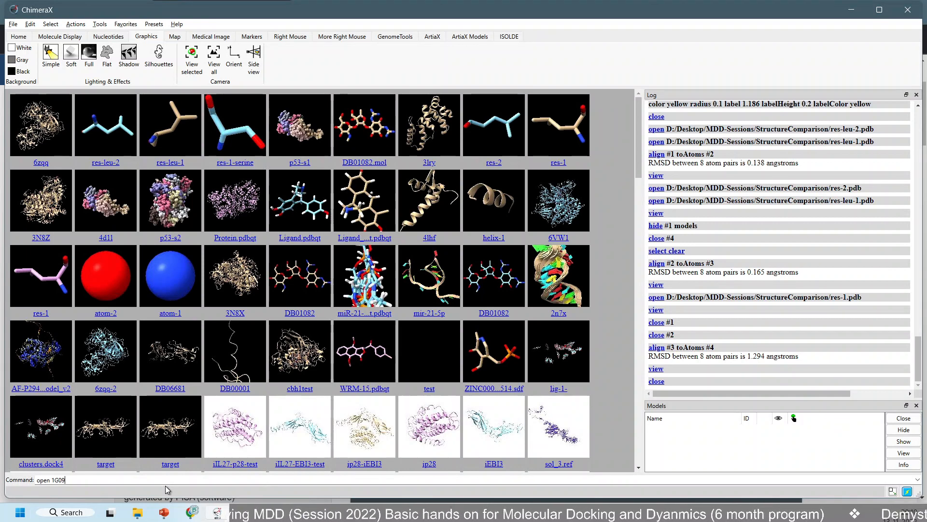
pyautogui.press('Return')
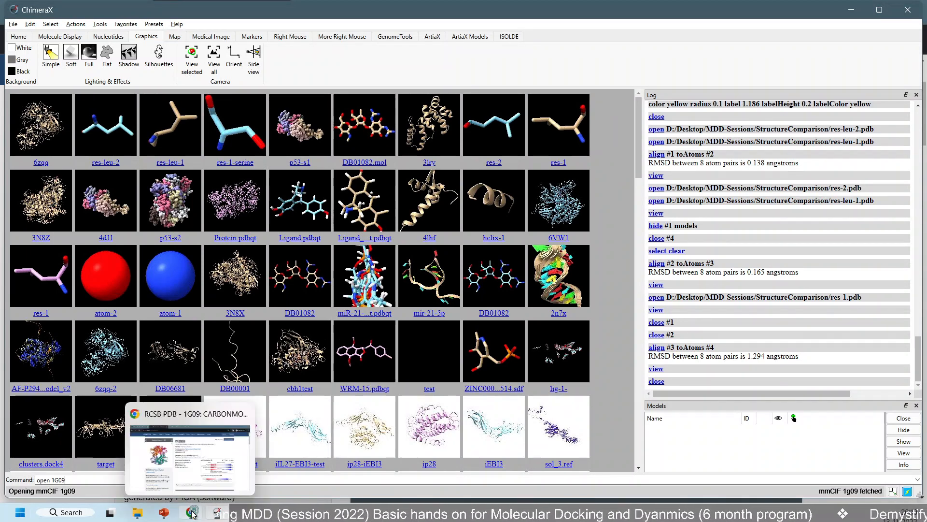
# Step: Switch to the browser, search the RCSB PDB for microtubules, and look through the first resulting structures
pyautogui.click(191, 511)
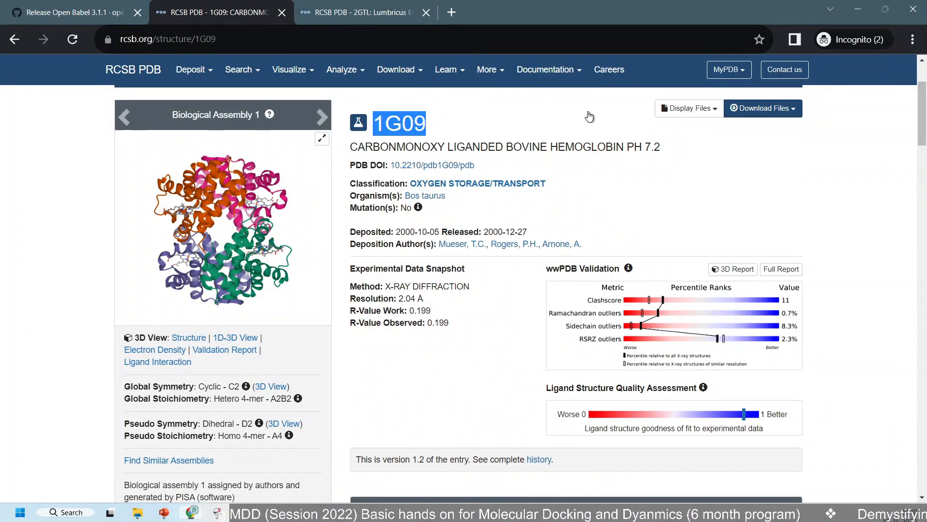
pyautogui.scroll(3, 648, 140)
pyautogui.click(622, 113)
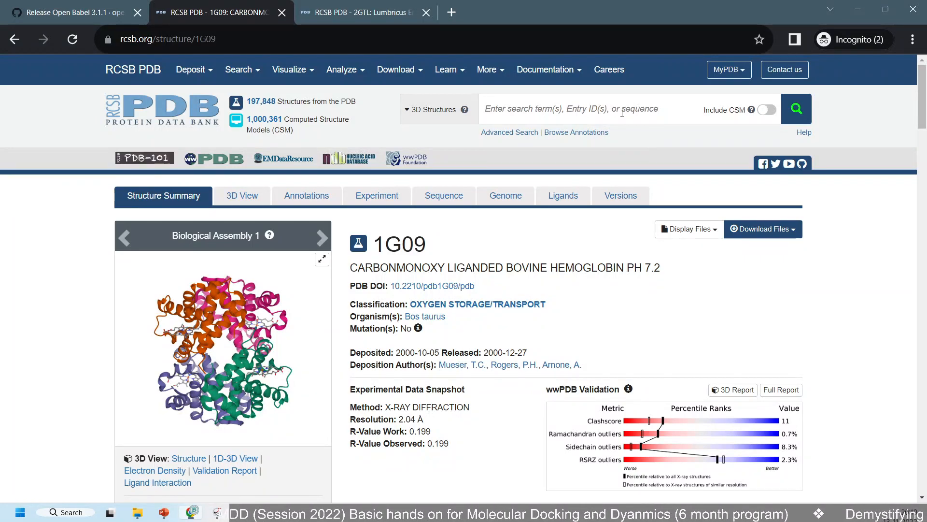
pyautogui.write('microtui')
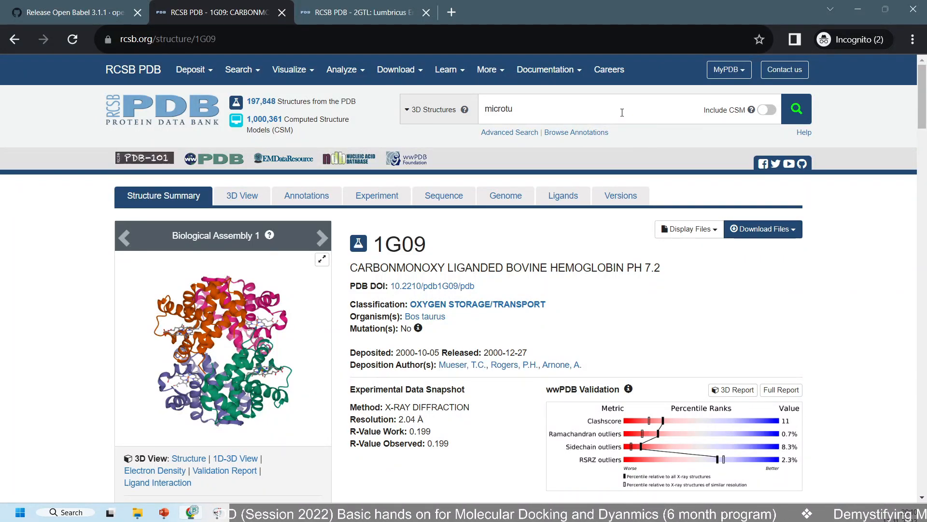
pyautogui.write('bules')
pyautogui.press('Return')
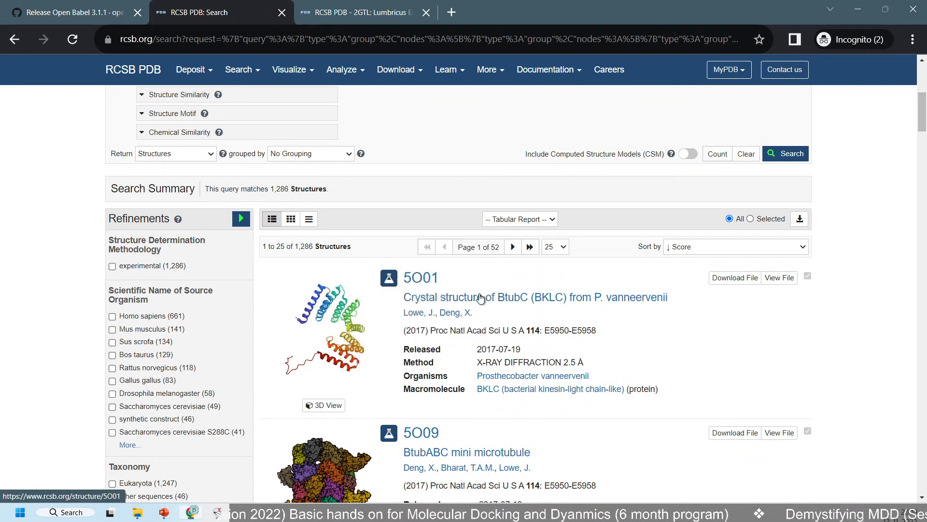
pyautogui.moveTo(467, 285); pyautogui.dragTo(404, 279)
pyautogui.scroll(-5, 569, 342)
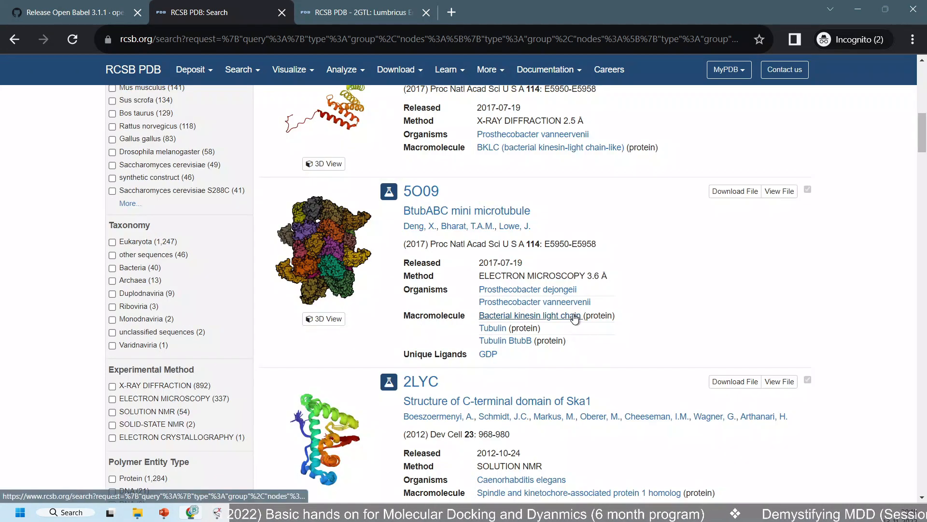
# Step: Return to ChimeraX and examine the 1G09 hemoglobin structure from several sides
pyautogui.hotkey('alt', 'Tab')
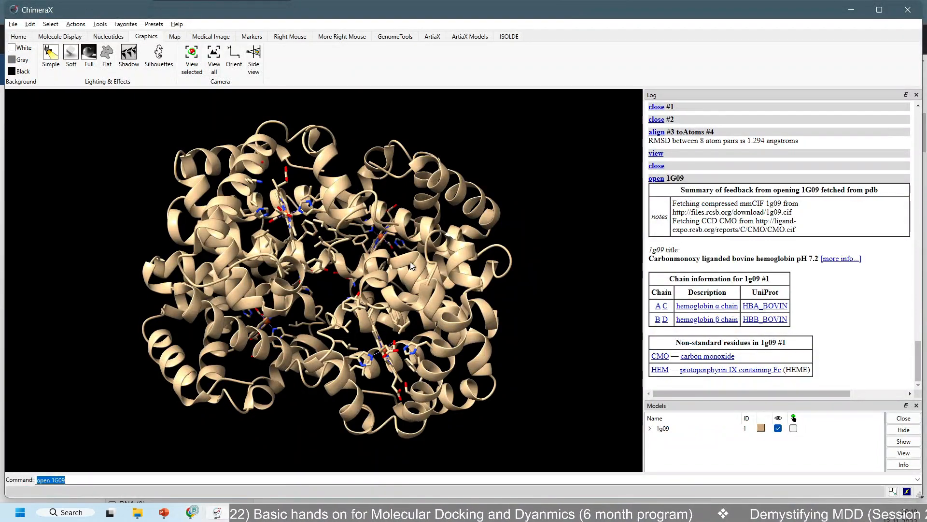
pyautogui.moveTo(401, 256); pyautogui.dragTo(262, 237)
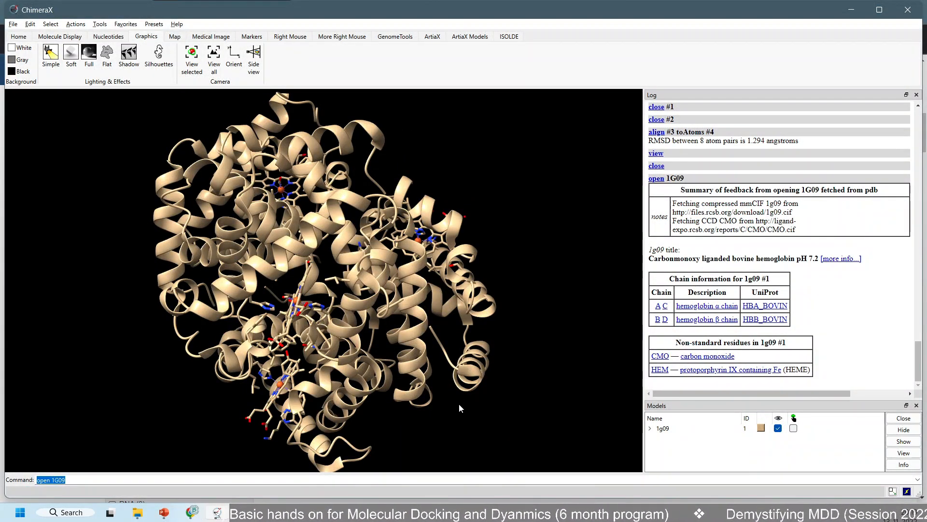
pyautogui.moveTo(440, 408); pyautogui.dragTo(477, 335)
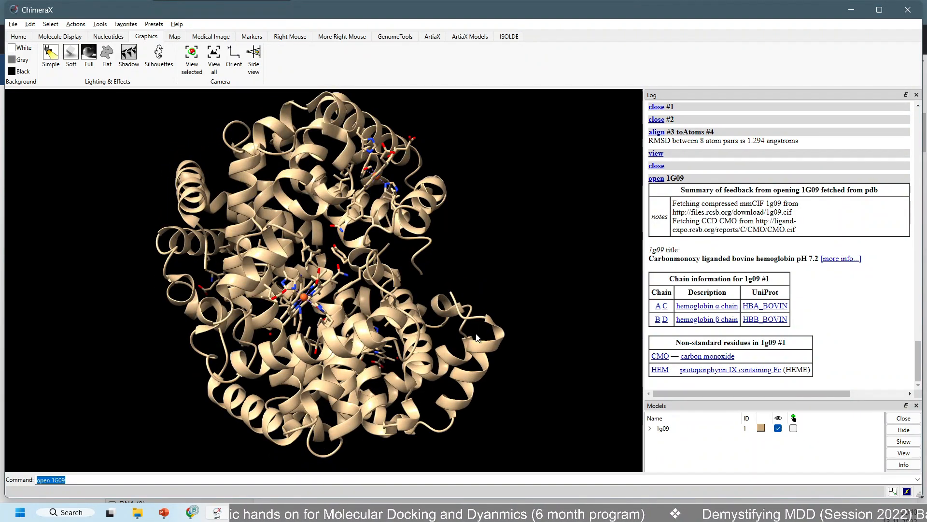
pyautogui.moveTo(506, 320); pyautogui.dragTo(532, 252)
pyautogui.scroll(3, 520, 268)
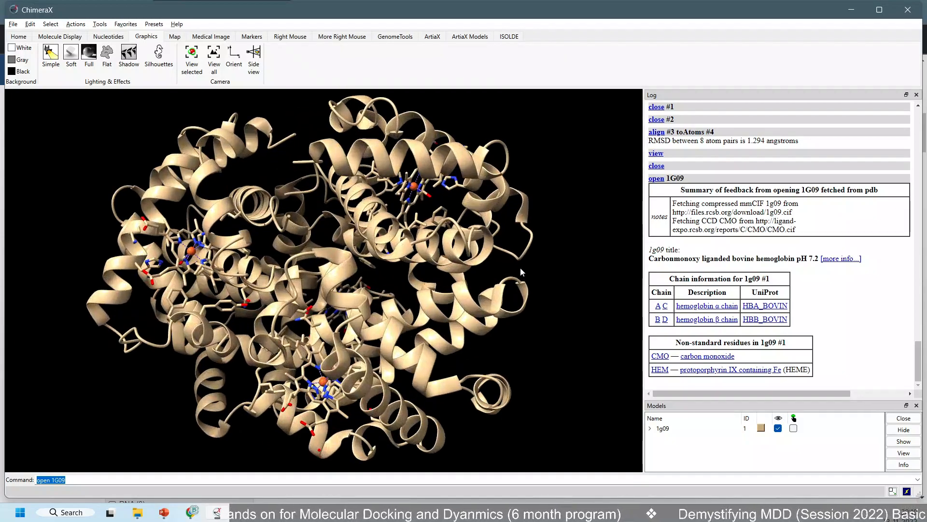
pyautogui.scroll(-2, 520, 267)
pyautogui.moveTo(345, 255); pyautogui.dragTo(424, 256)
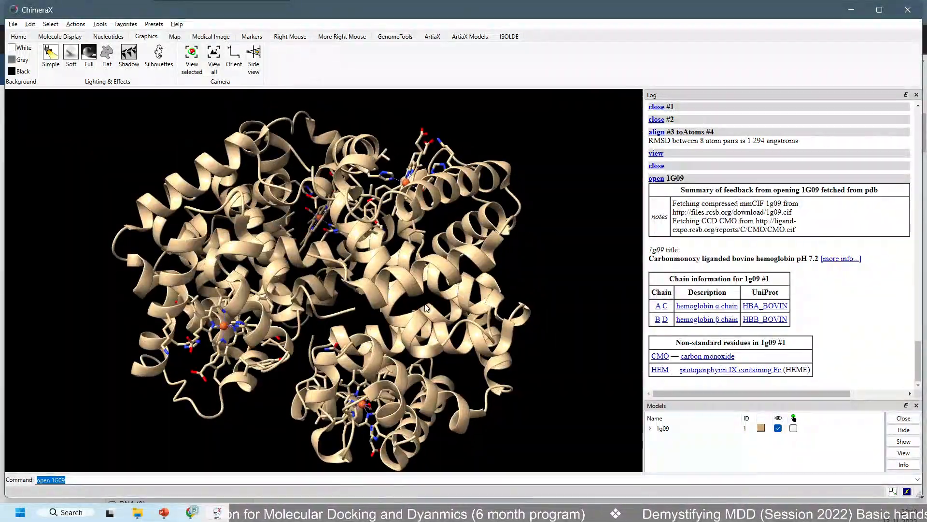
pyautogui.moveTo(425, 306); pyautogui.dragTo(316, 273)
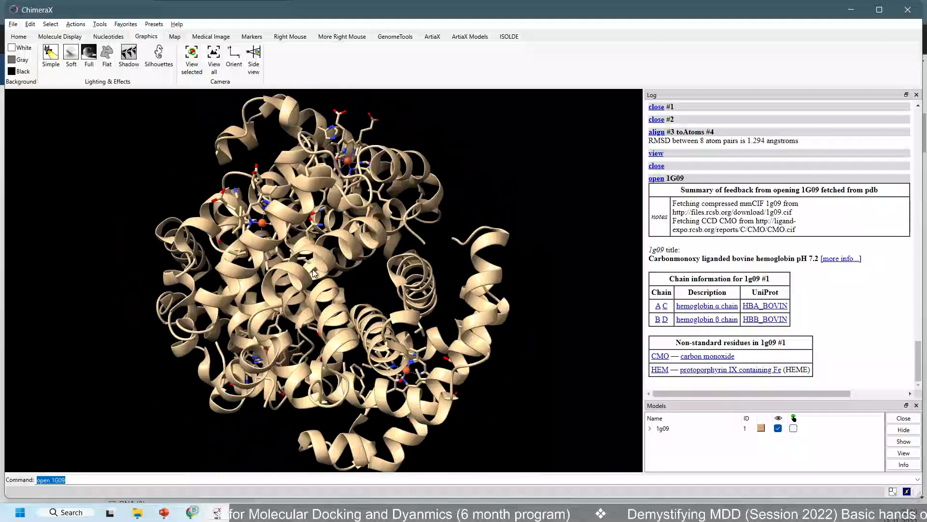
# Step: Check which chains belong to hemoglobin α and β in 1g09, and select chain A
pyautogui.click(50, 25)
pyautogui.click(48, 26)
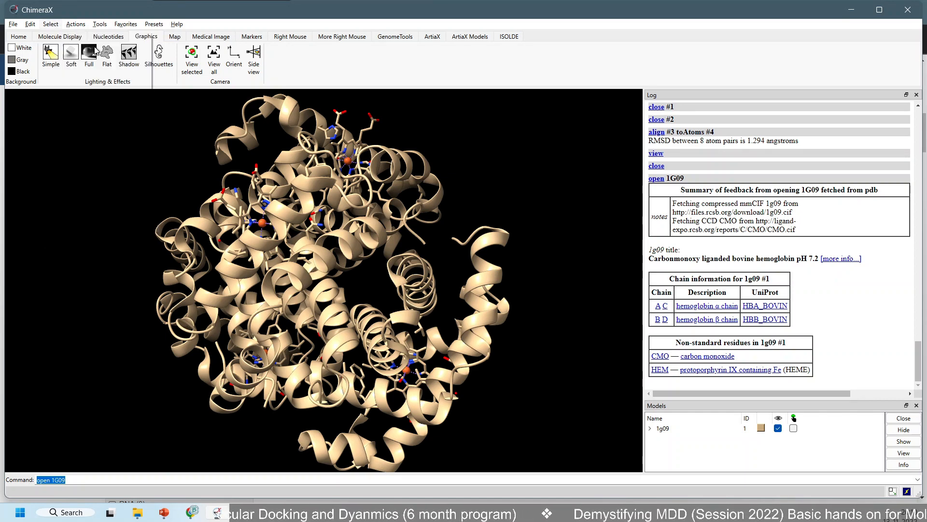
pyautogui.click(46, 25)
pyautogui.moveTo(73, 72)
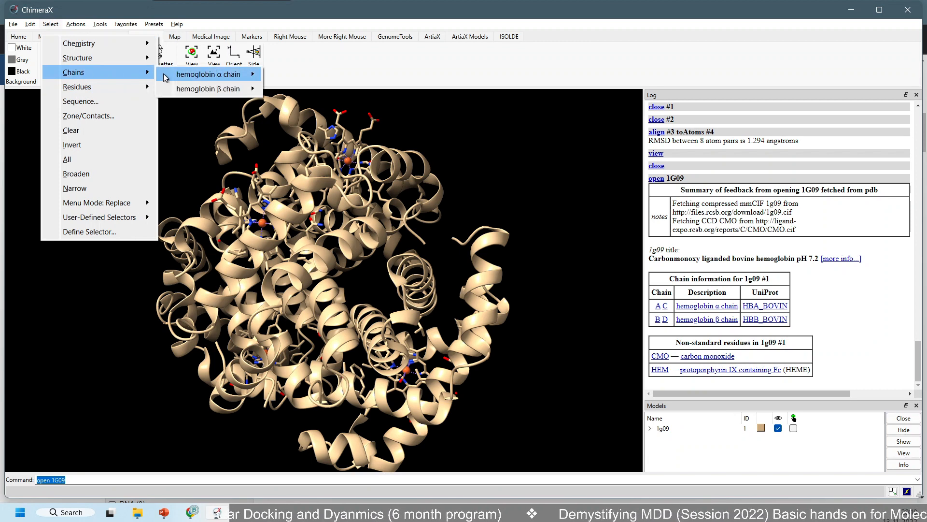
pyautogui.moveTo(201, 77)
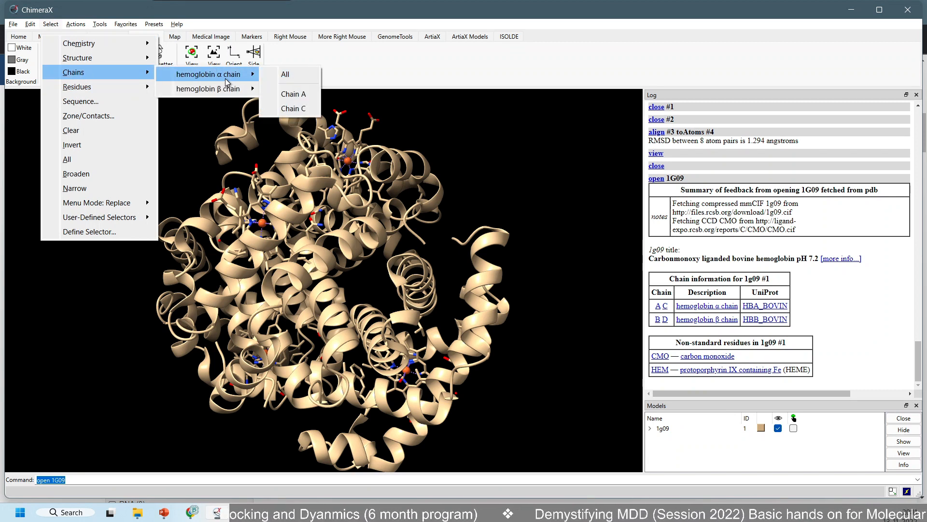
pyautogui.moveTo(226, 87)
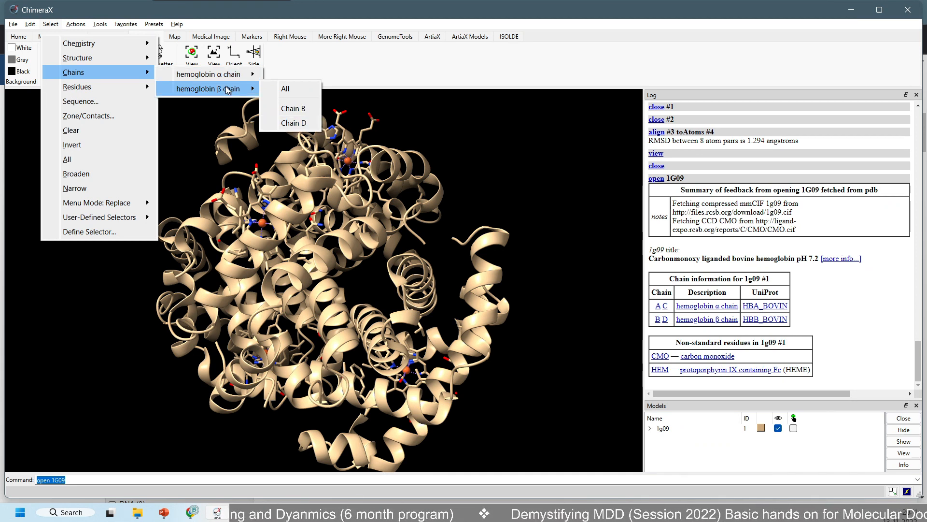
pyautogui.click(660, 306)
pyautogui.click(660, 307)
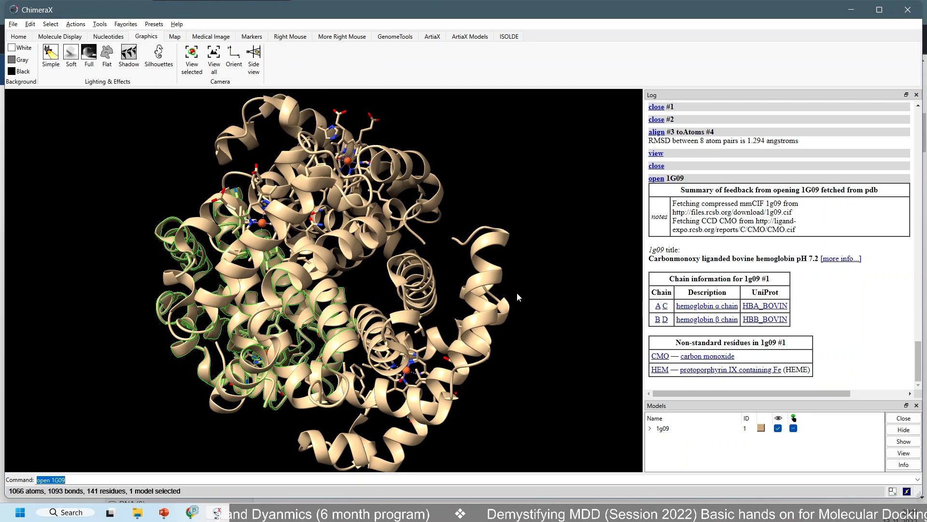
# Step: Examine how the selected chain A sits against the neighbouring hemoglobin chains, and identify chains in the contact region
pyautogui.moveTo(261, 270); pyautogui.dragTo(345, 252)
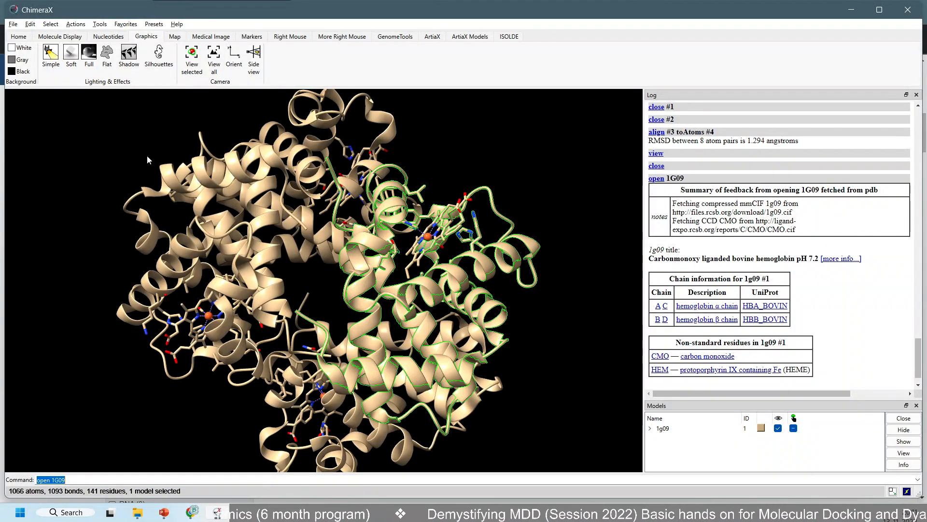
pyautogui.moveTo(282, 251); pyautogui.dragTo(419, 329)
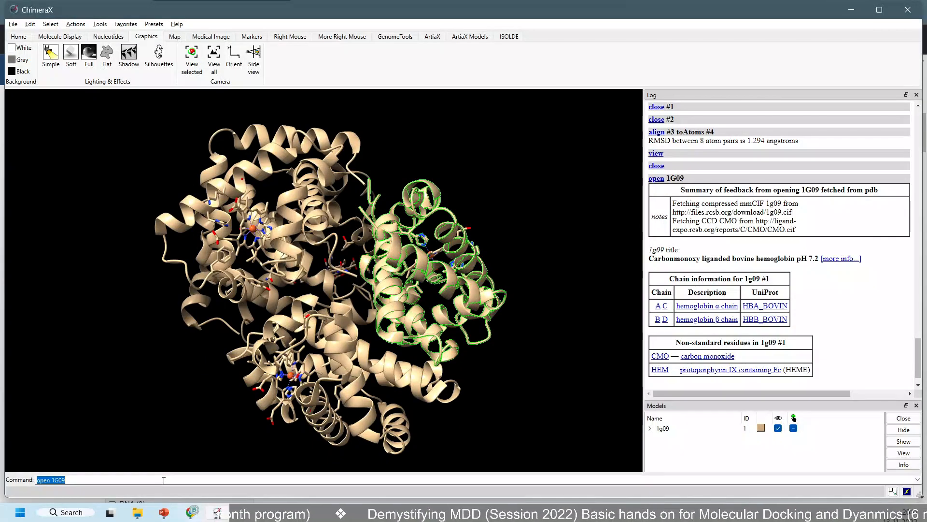
pyautogui.moveTo(335, 320); pyautogui.dragTo(391, 232)
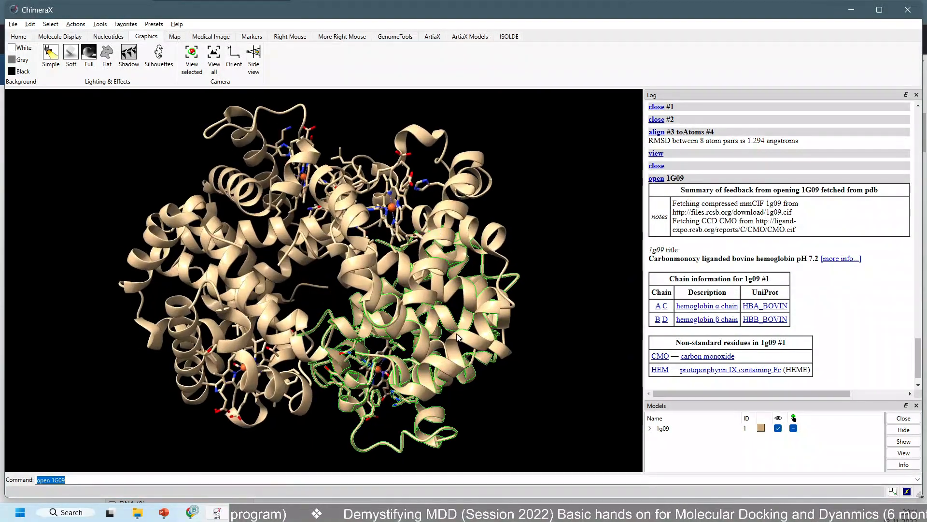
pyautogui.moveTo(456, 334); pyautogui.dragTo(475, 320)
pyautogui.moveTo(340, 334)
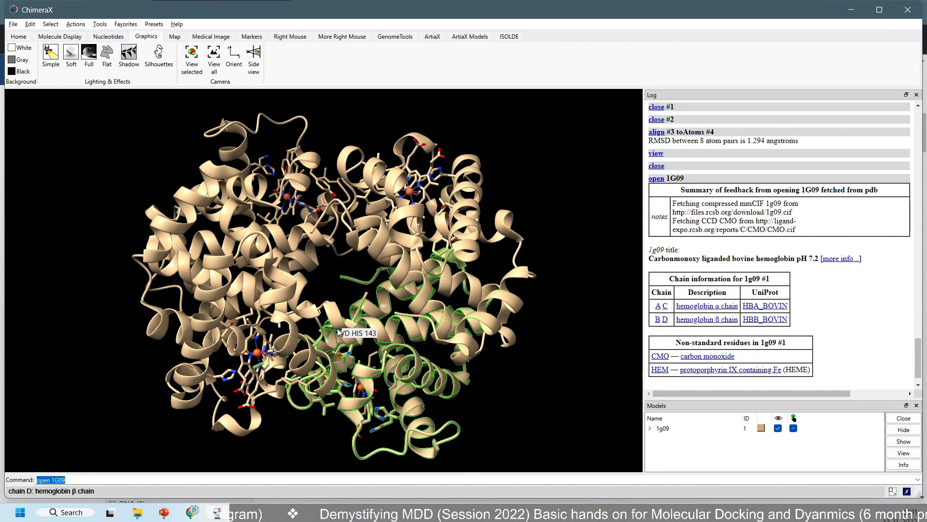
pyautogui.moveTo(384, 382)
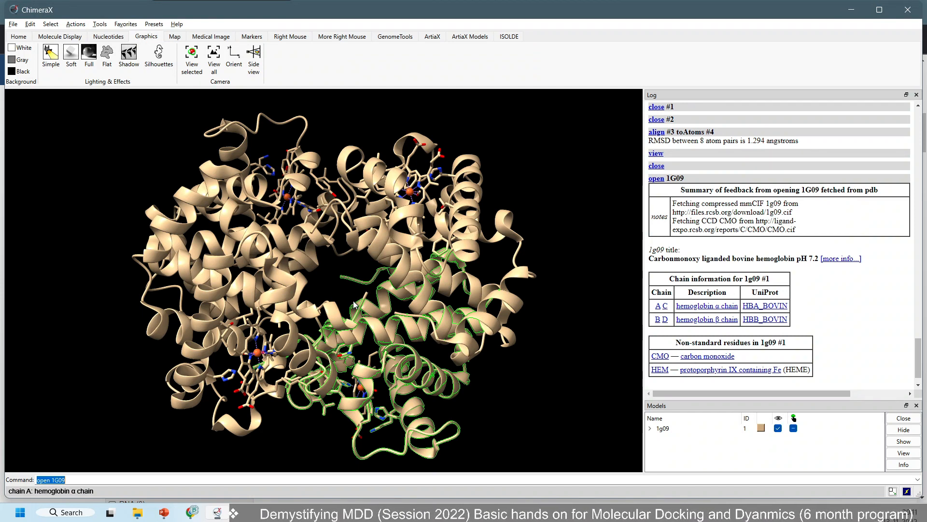
pyautogui.click(52, 24)
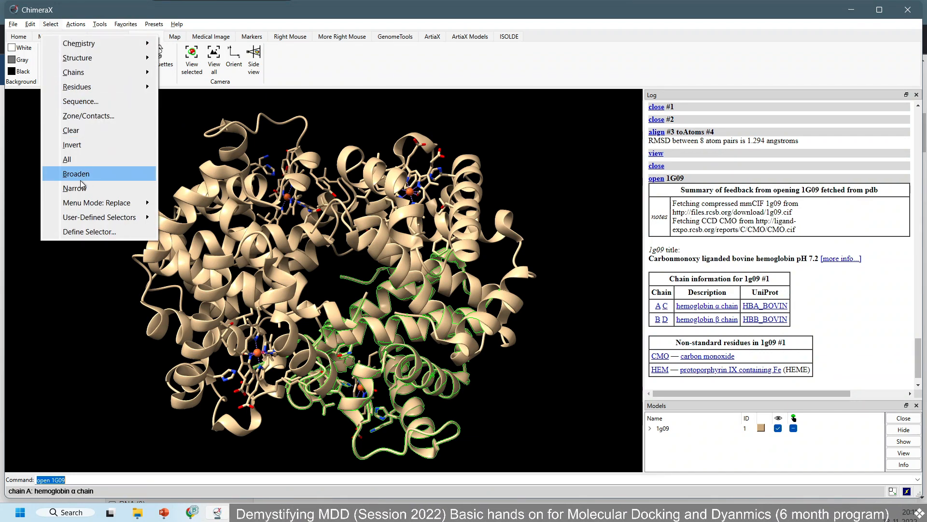
pyautogui.moveTo(102, 58)
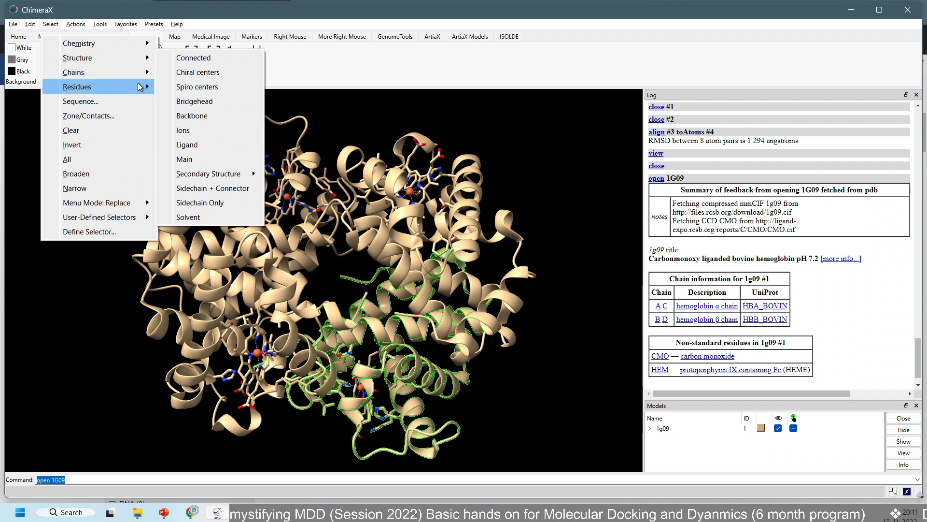
pyautogui.moveTo(122, 79)
pyautogui.moveTo(223, 74)
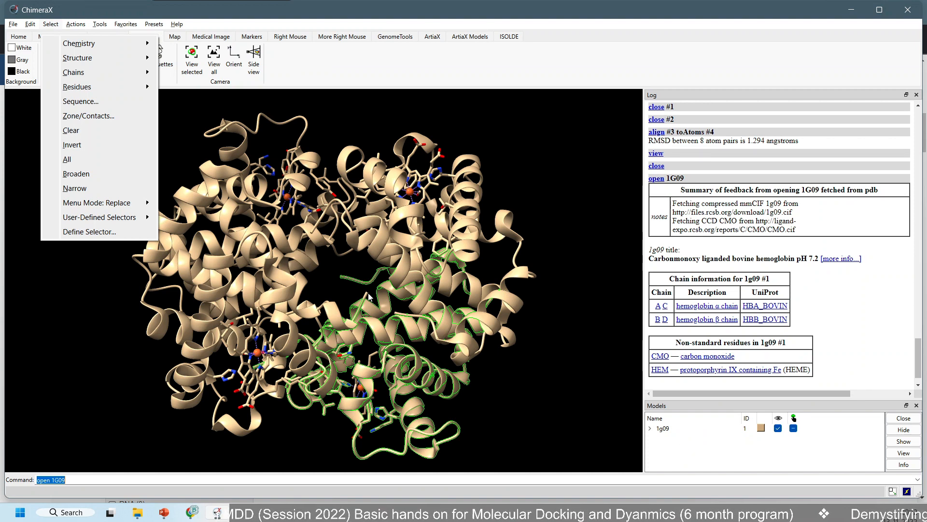
pyautogui.click(352, 276)
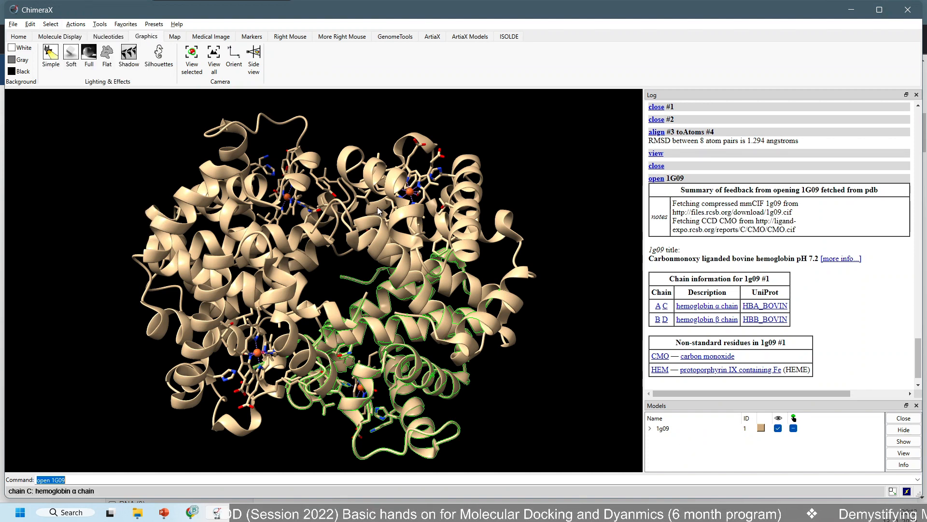
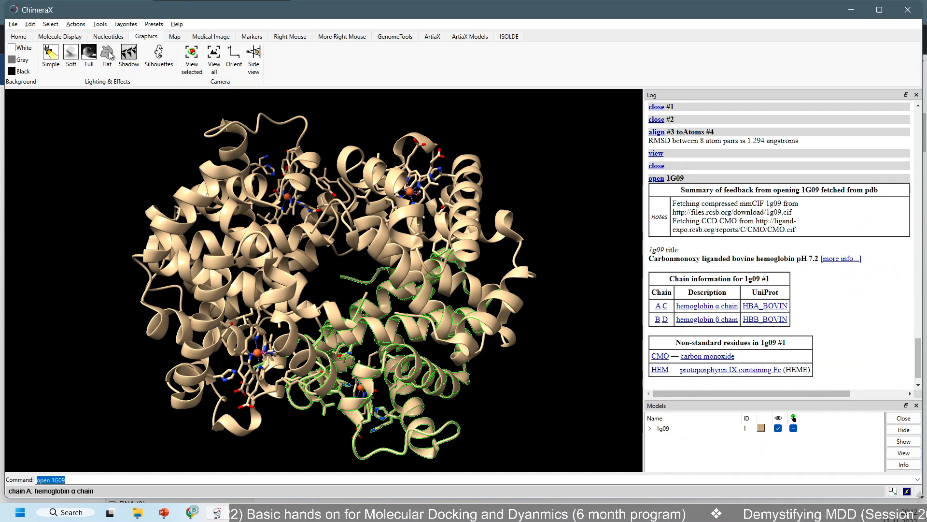
pyautogui.click(75, 27)
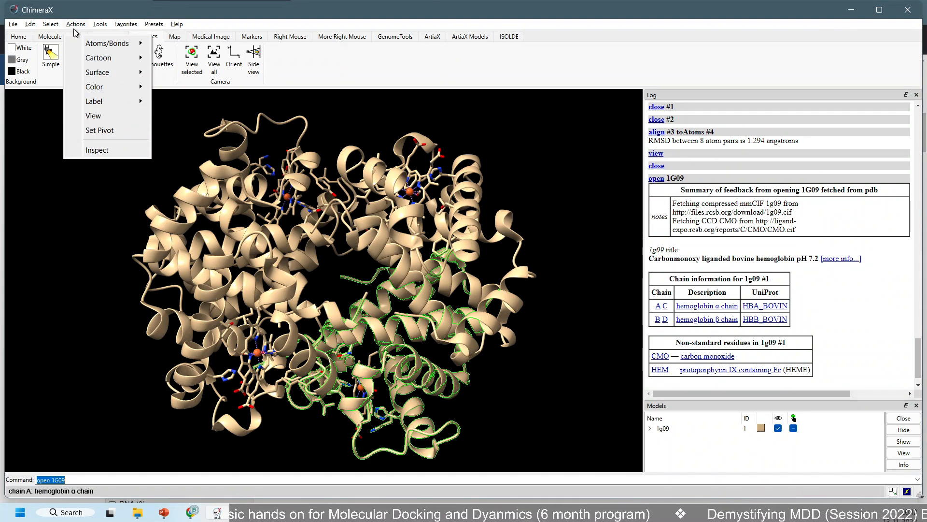
pyautogui.click(76, 273)
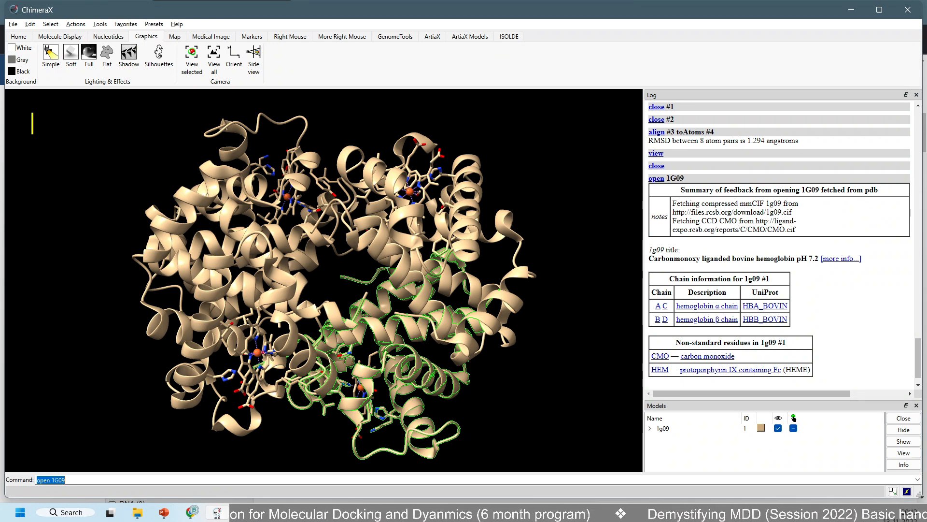
# Step: Write the on-screen heading "Protein model-1" over the empty area beside the structure and start a new line below it
pyautogui.write('Protein')
pyautogui.press('Return')
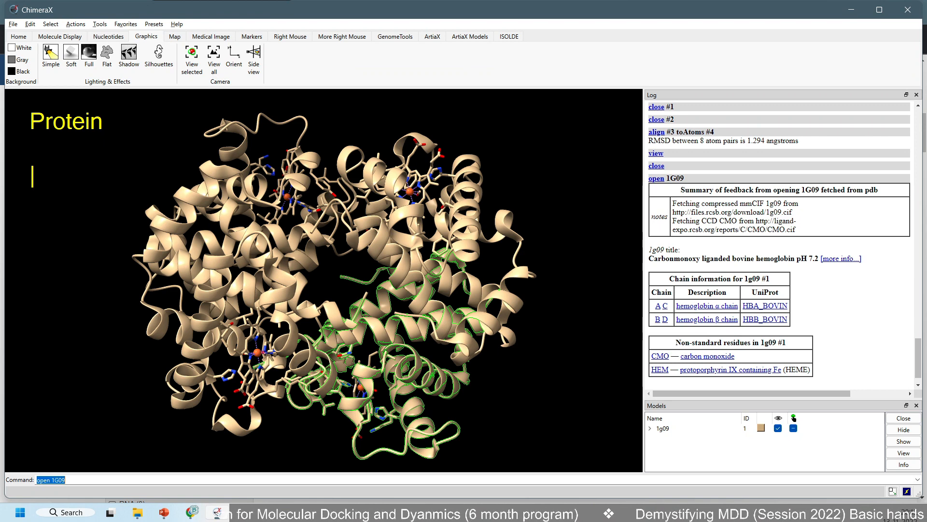
pyautogui.write('A')
pyautogui.press('Return')
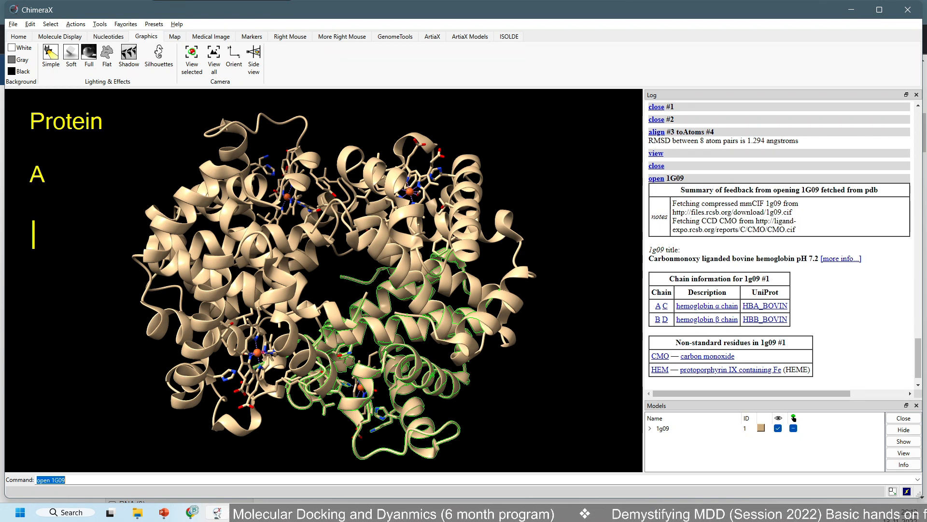
pyautogui.press('BackSpace')
pyautogui.press('BackSpace')
pyautogui.press('BackSpace')
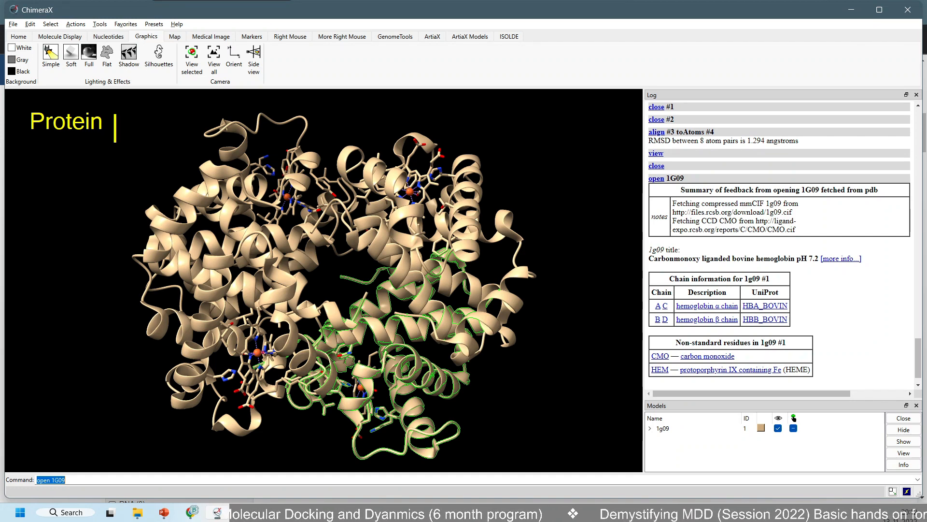
pyautogui.write('model-1')
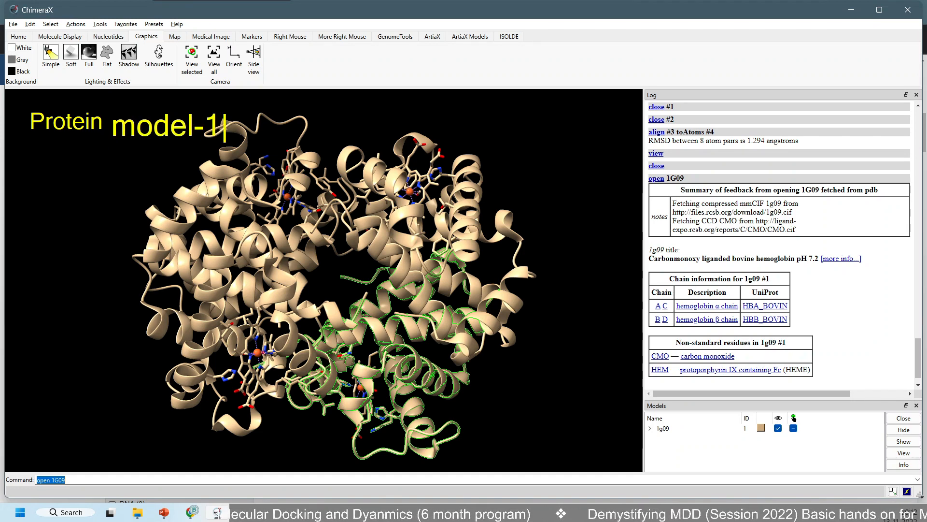
pyautogui.press('Return')
pyautogui.press('Return')
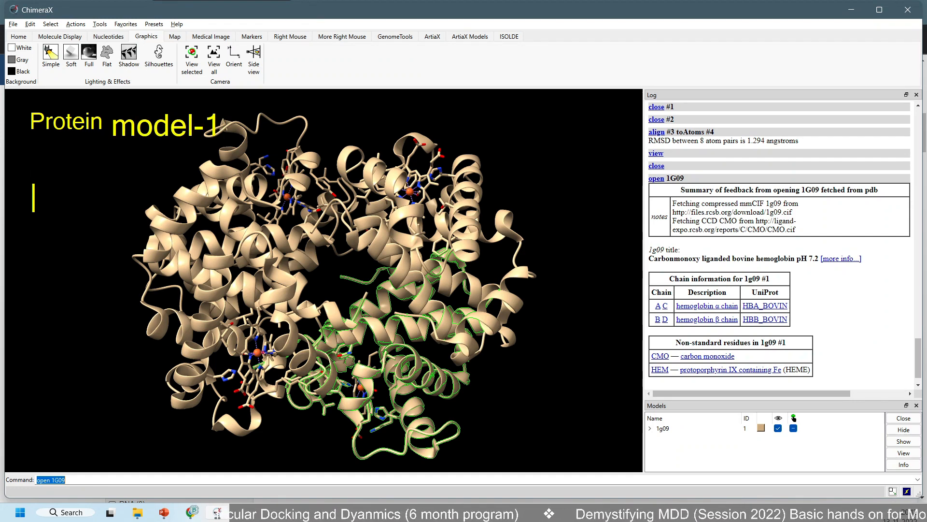
# Step: Add the letters A, B, C and D on separate lines beneath the "Protein model-1" screen annotation
pyautogui.write('A')
pyautogui.press('Return')
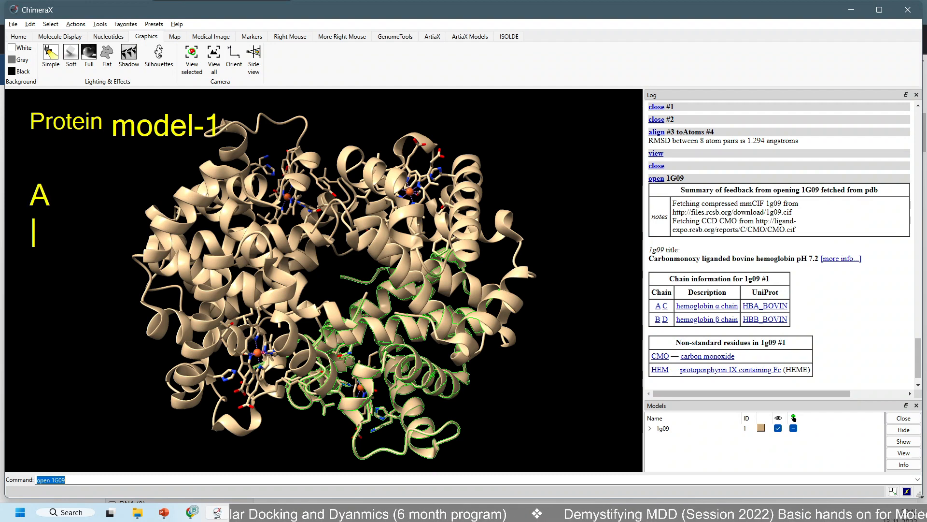
pyautogui.write('B')
pyautogui.press('Return')
pyautogui.write('C')
pyautogui.press('Return')
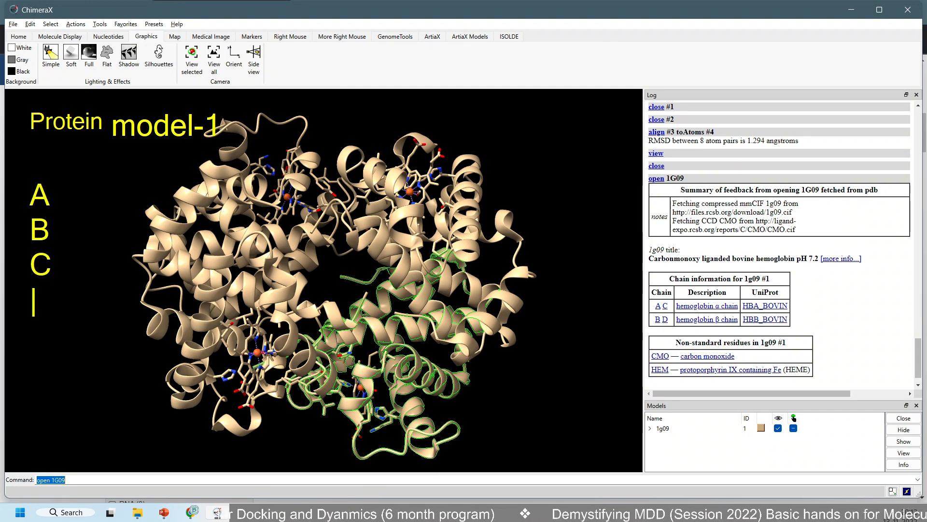
pyautogui.write('D')
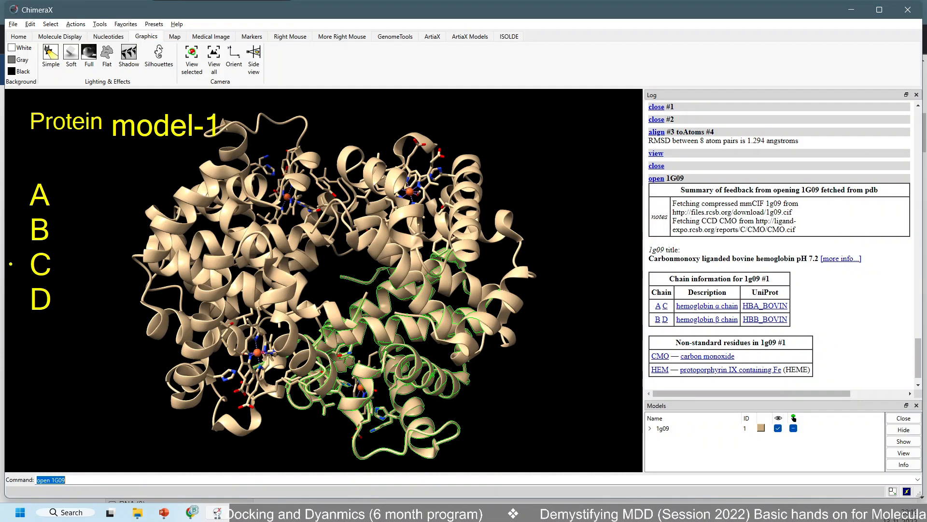
# Step: Draw a yellow arrow to each of the letters A, B, C and D, and clear the screen annotations
pyautogui.moveTo(56, 196); pyautogui.dragTo(109, 179)
pyautogui.moveTo(56, 232); pyautogui.dragTo(112, 216)
pyautogui.moveTo(56, 270); pyautogui.dragTo(113, 256)
pyautogui.moveTo(61, 303); pyautogui.dragTo(112, 292)
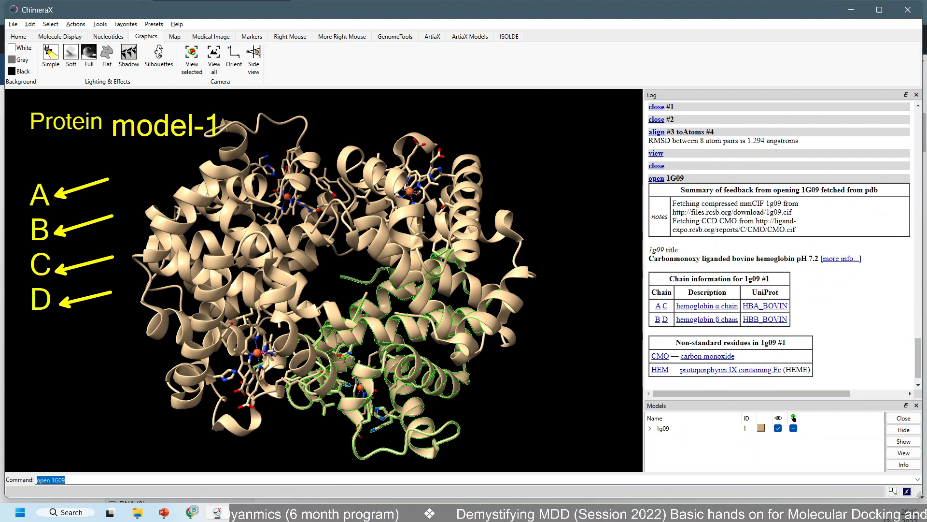
pyautogui.press('Escape')
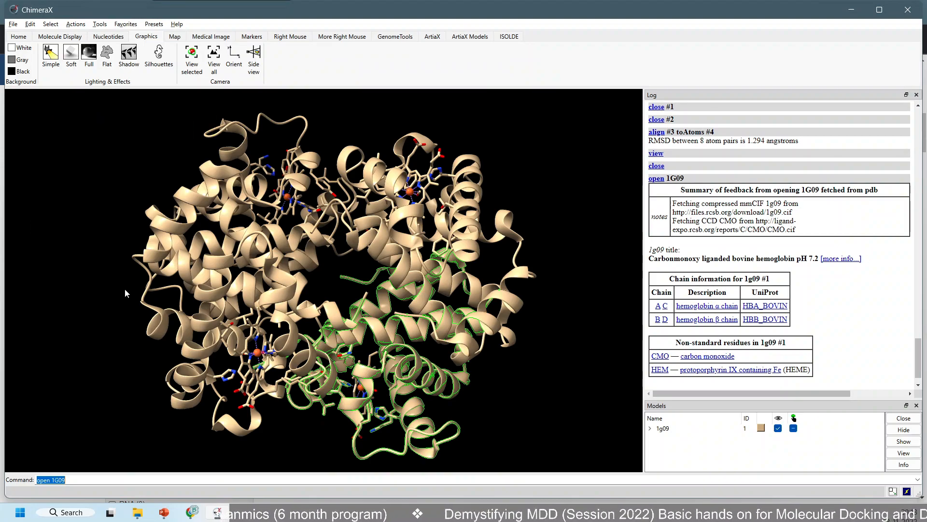
# Step: Maximize the window and start saving the selected chain A of the 1g09 model to a file
pyautogui.moveTo(309, 302); pyautogui.dragTo(310, 188)
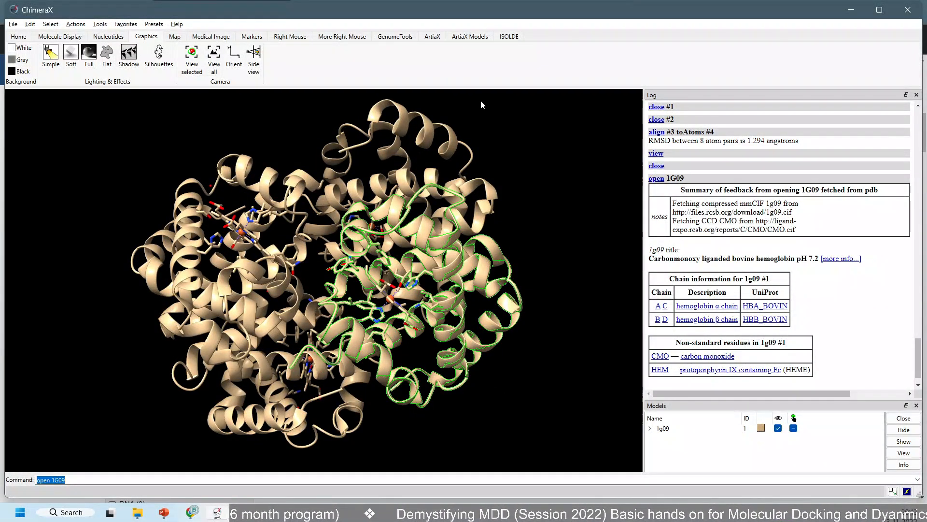
pyautogui.click(879, 9)
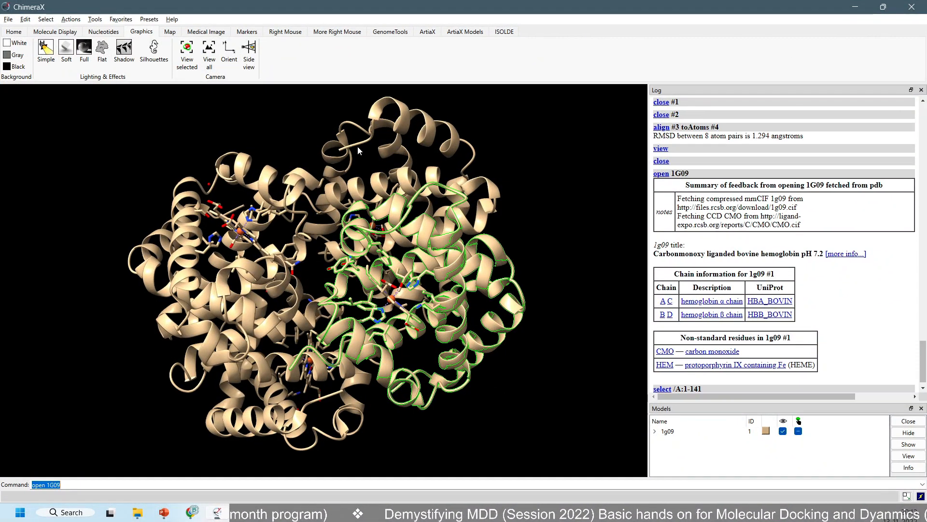
pyautogui.click(102, 482)
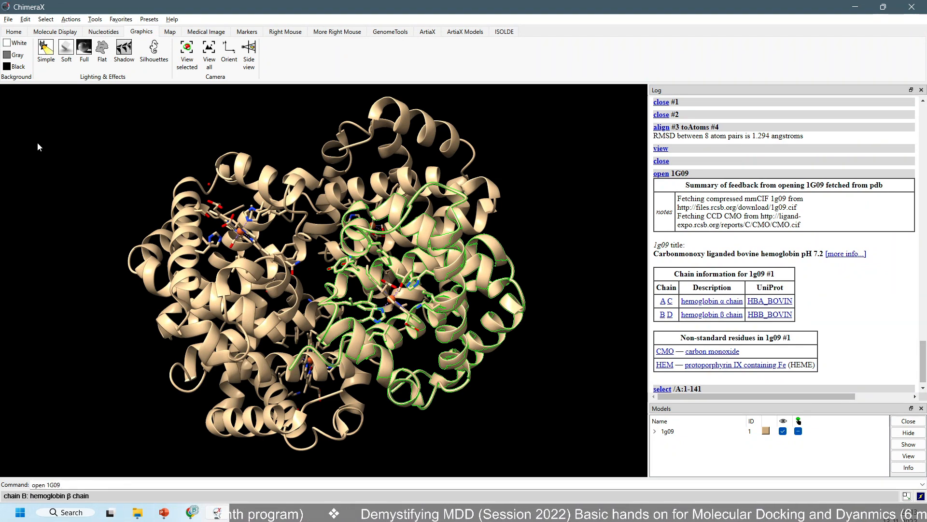
pyautogui.click(9, 19)
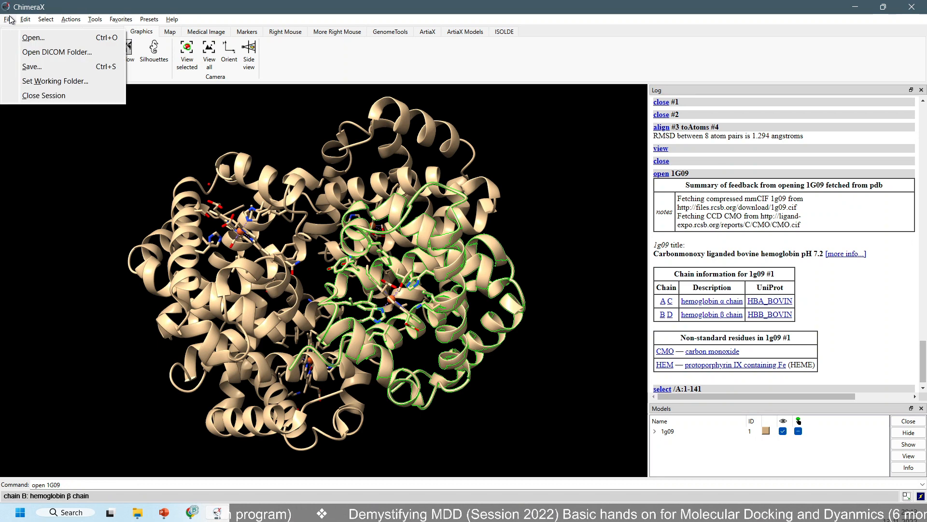
pyautogui.click(41, 67)
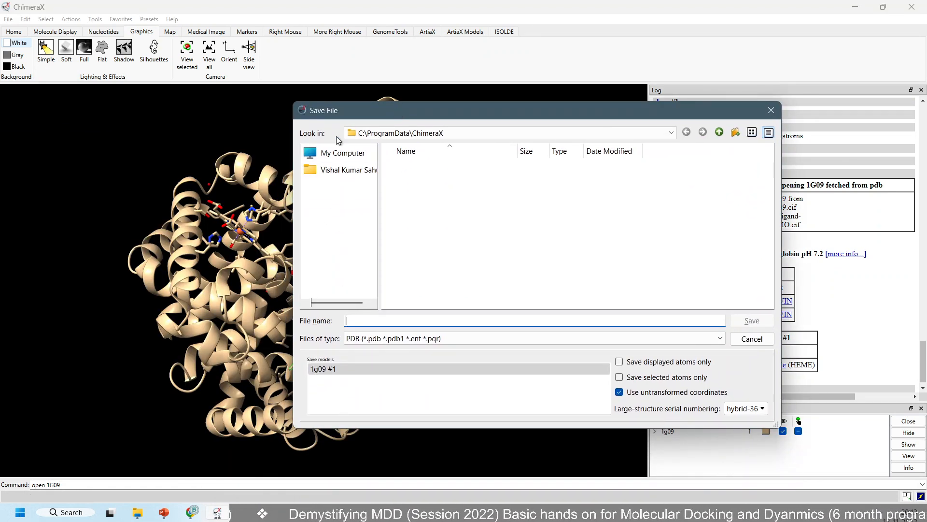
pyautogui.click(411, 319)
# Step: Copy the StructureComparison folder path from File Explorer and insert it as the location of the file being saved
pyautogui.click(138, 512)
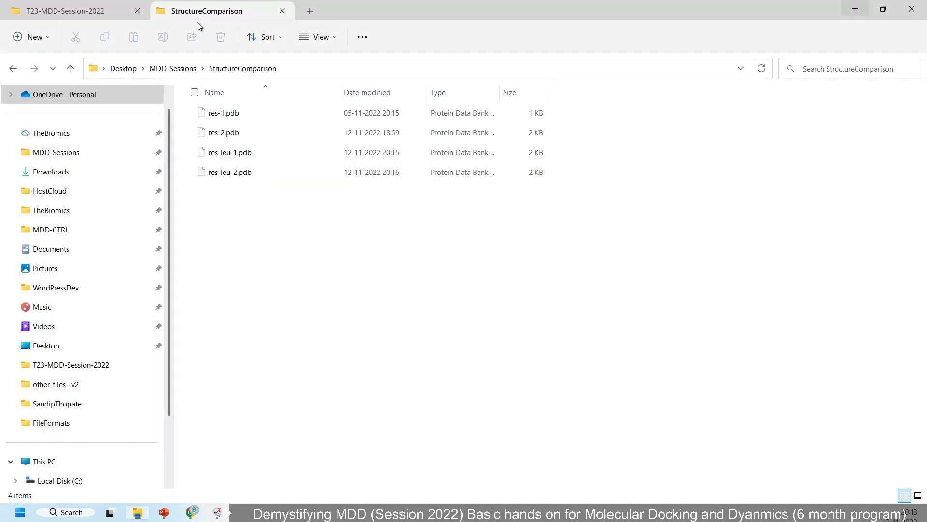
pyautogui.click(315, 68)
pyautogui.hotkey('ctrl', 'c')
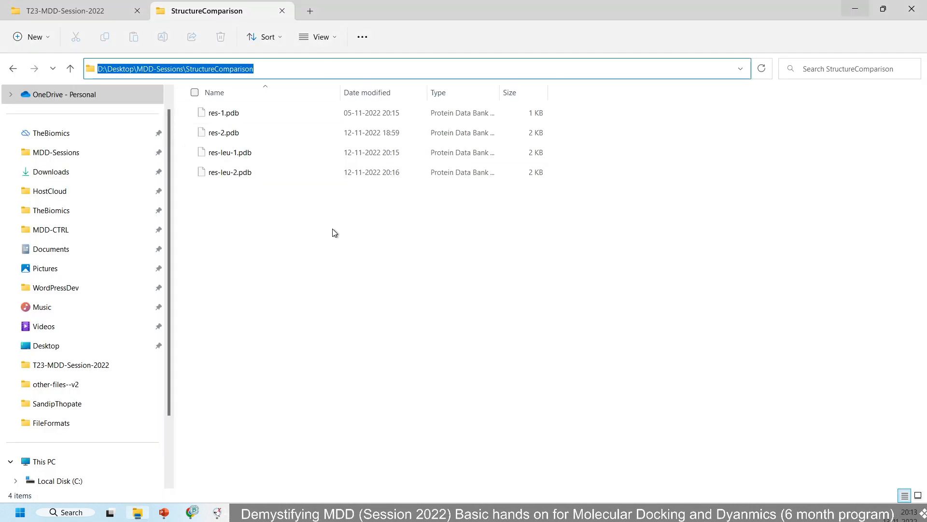
pyautogui.click(216, 512)
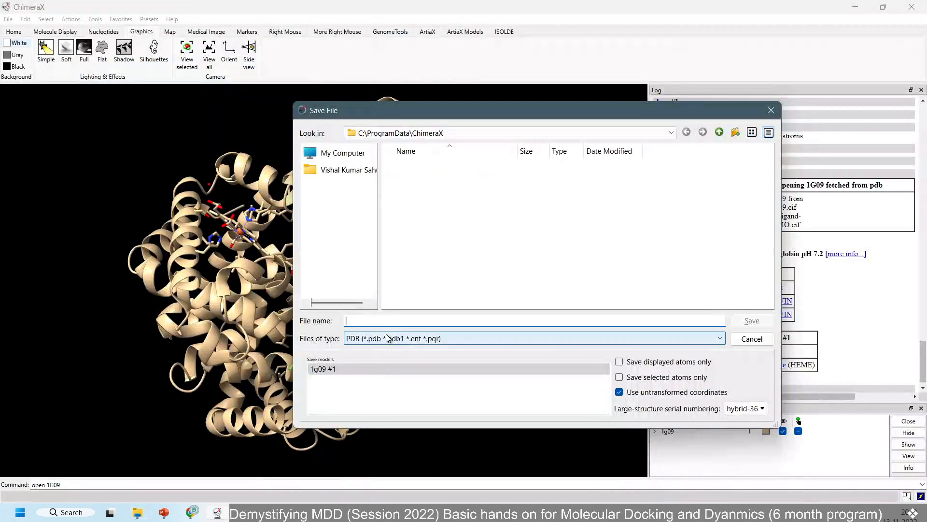
pyautogui.hotkey('ctrl', 'v')
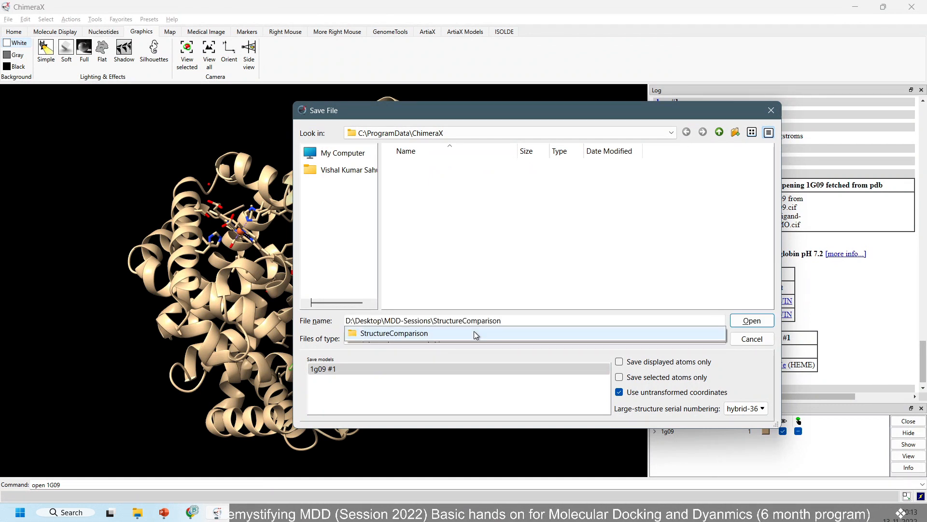
pyautogui.click(511, 330)
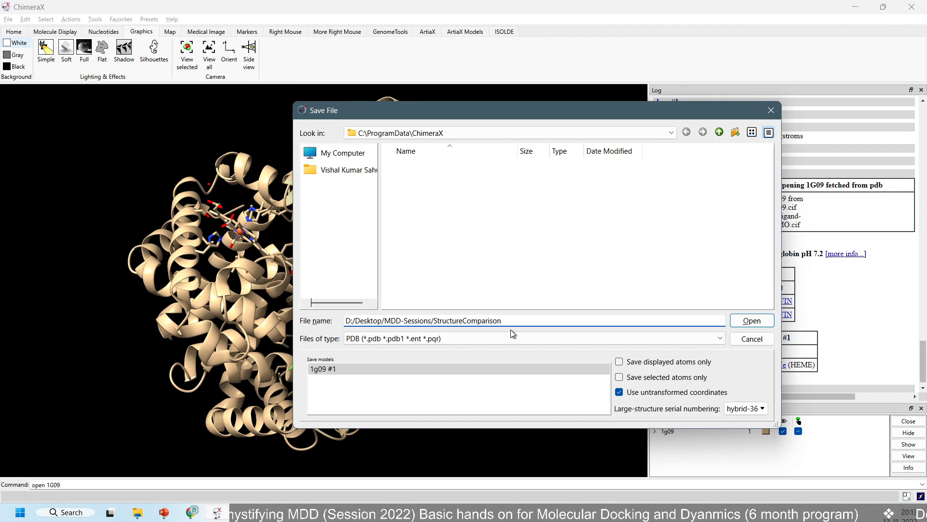
# Step: Save only the selected atoms as a PDB file named chain-A in the StructureComparison folder
pyautogui.write('\\chain-A')
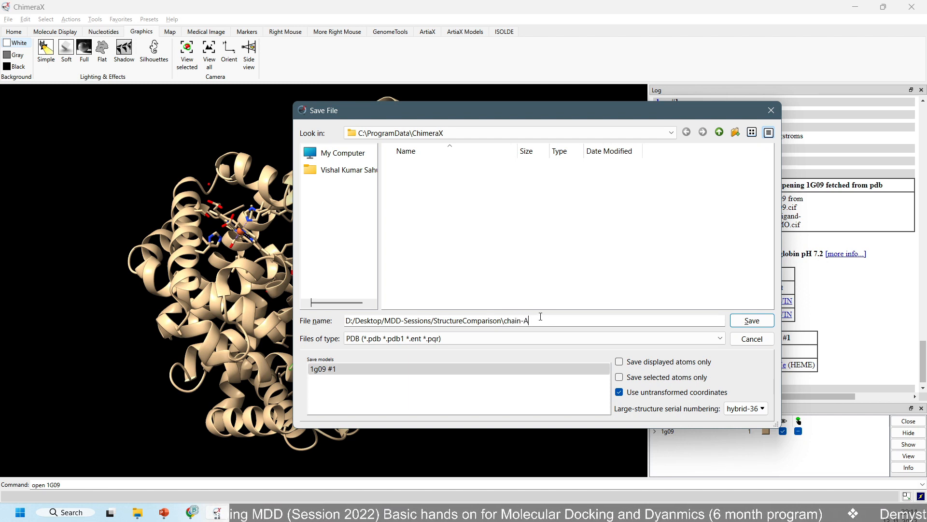
pyautogui.click(652, 378)
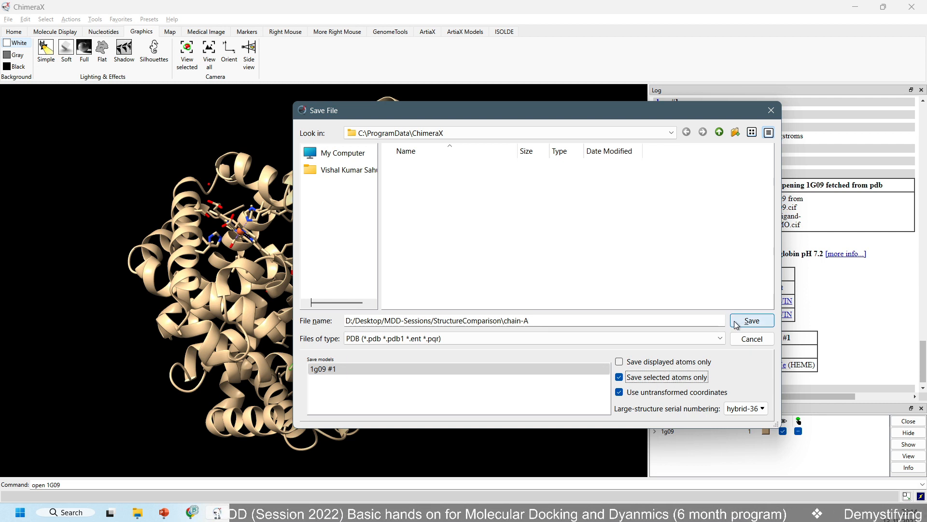
pyautogui.click(634, 325)
pyautogui.click(767, 322)
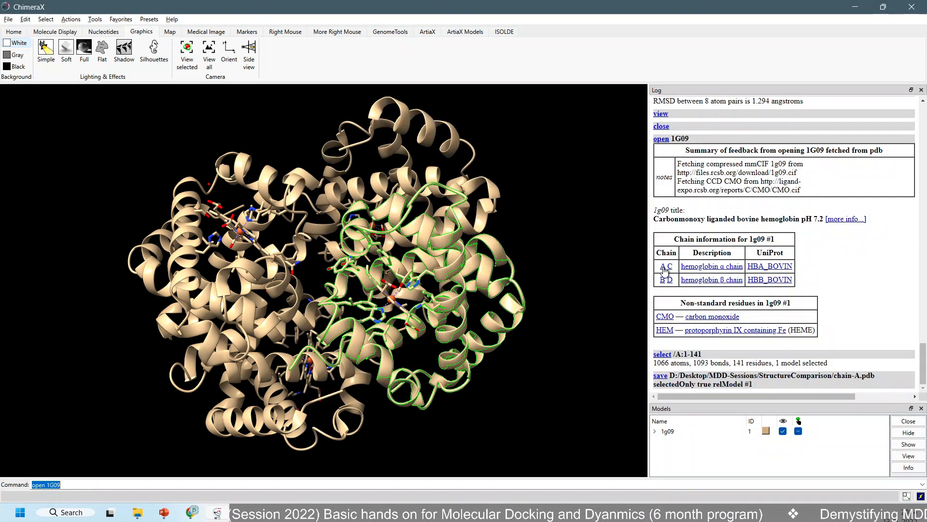
# Step: Select chain C of the 1g09 model and start saving it to a file
pyautogui.click(670, 267)
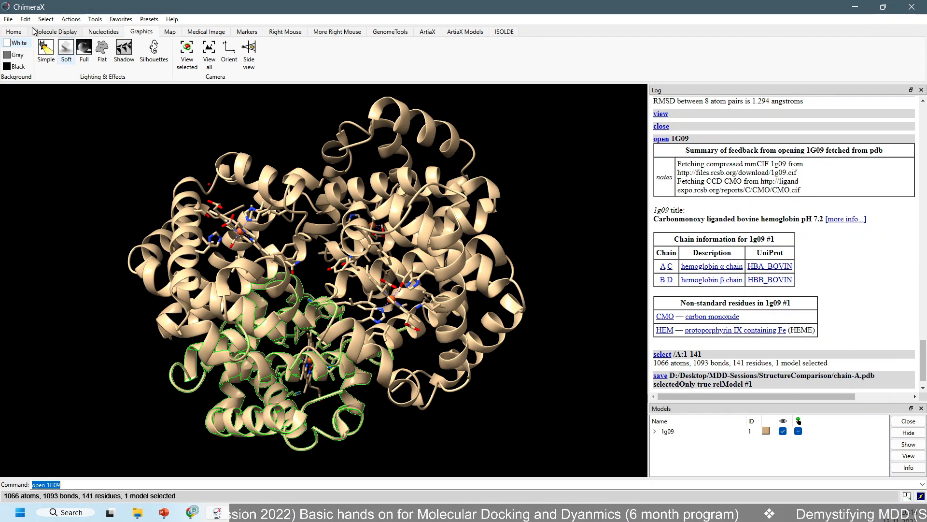
pyautogui.click(7, 20)
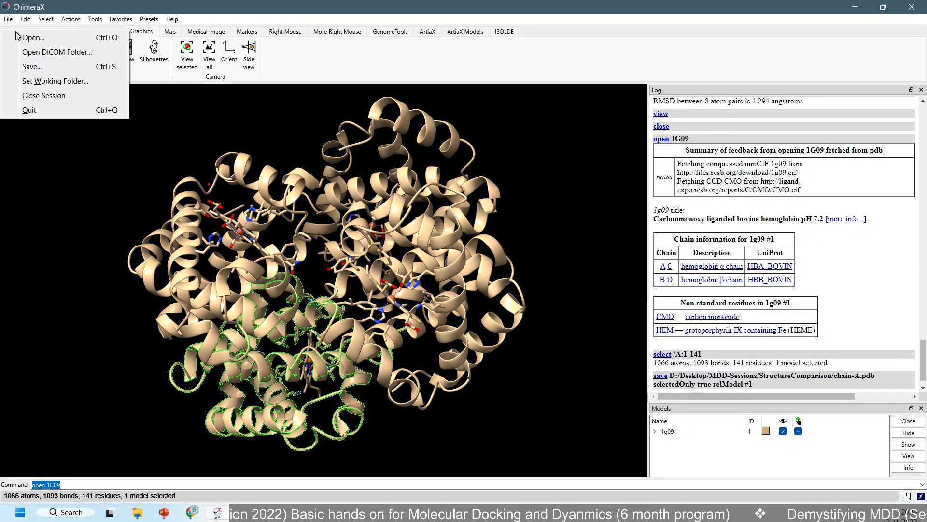
pyautogui.click(44, 69)
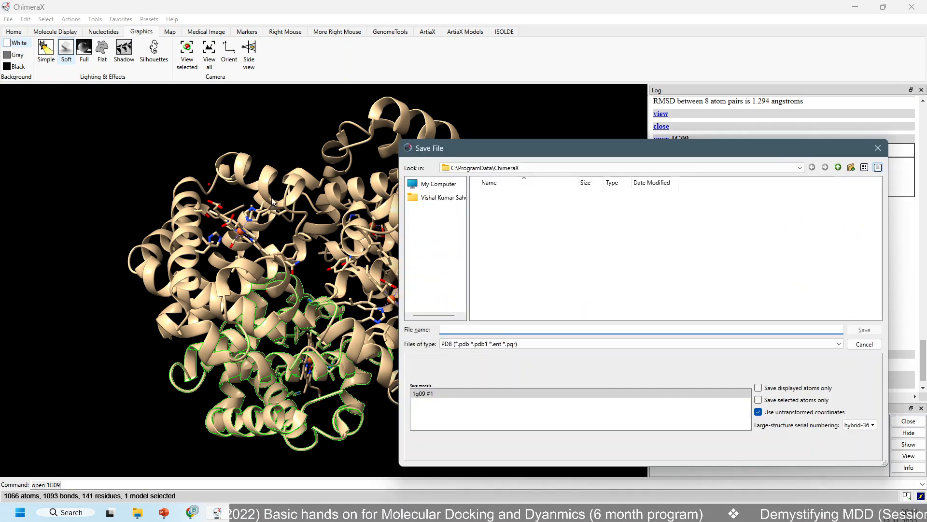
# Step: Copy the StructureComparison folder path from File Explorer again and paste it into the file name of the second save
pyautogui.click(148, 516)
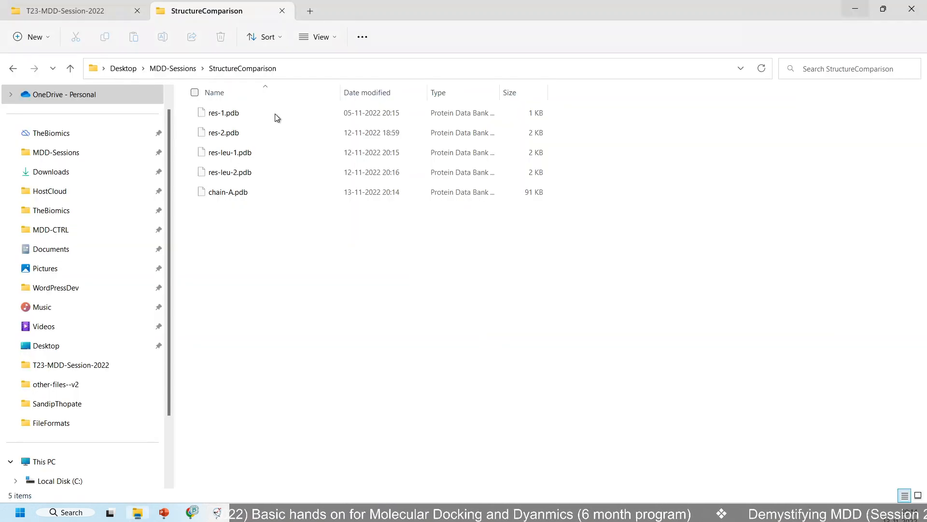
pyautogui.click(342, 68)
pyautogui.hotkey('ctrl', 'c')
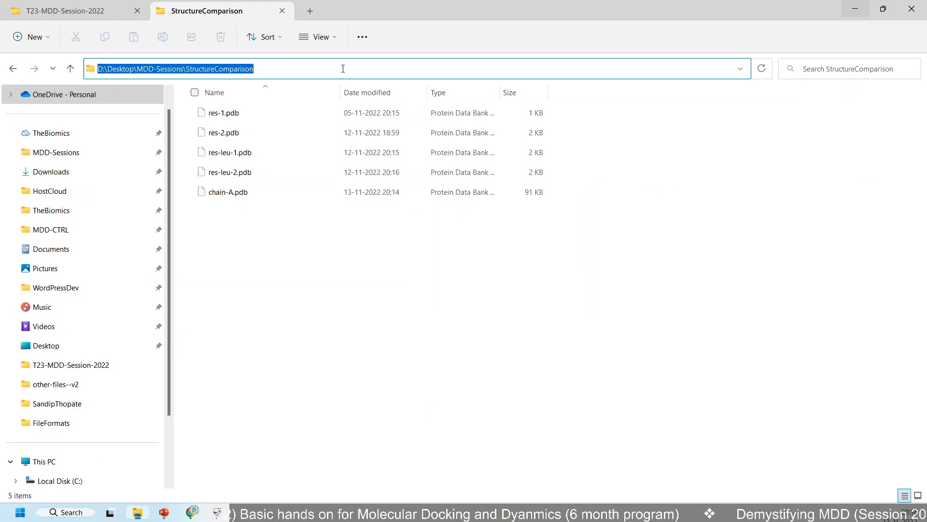
pyautogui.hotkey('alt', 'Tab')
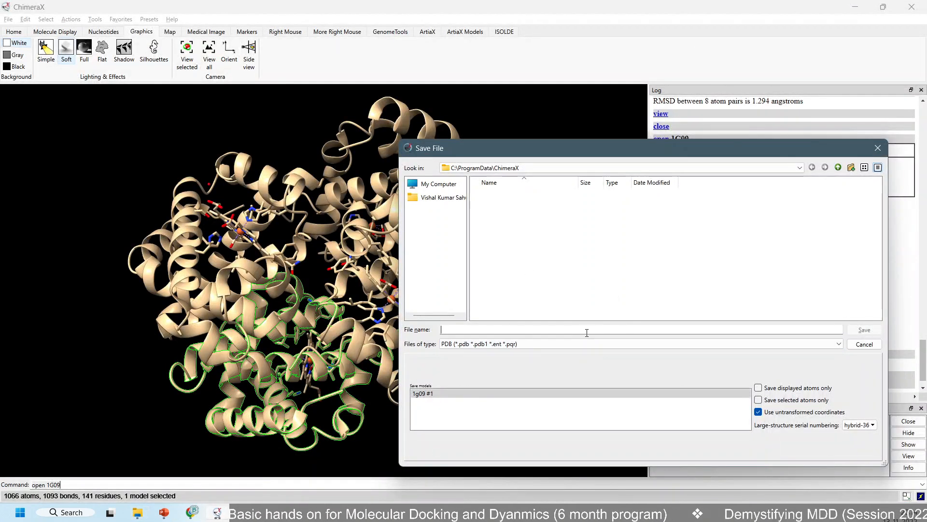
pyautogui.click(588, 329)
pyautogui.hotkey('ctrl', 'v')
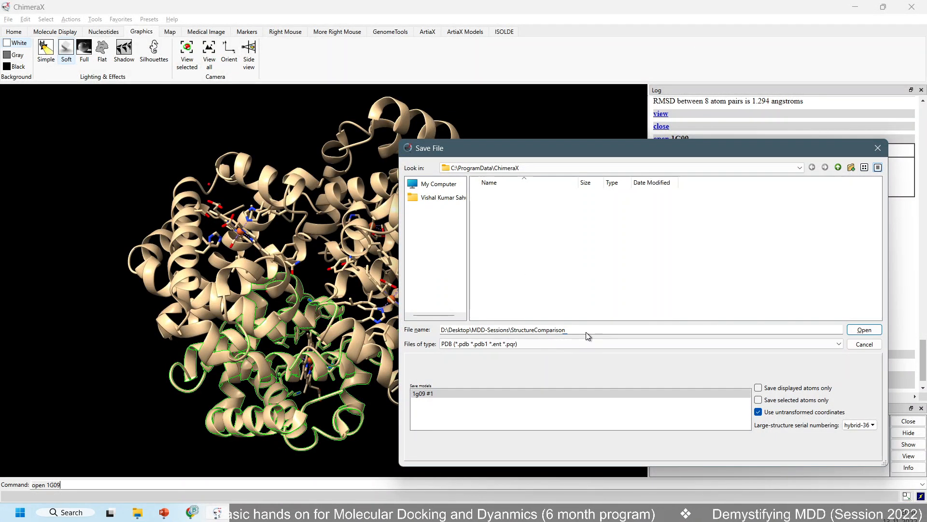
# Step: Save only the selected chain C atoms as a PDB file named chain-b in the StructureComparison folder
pyautogui.write('\\chai')
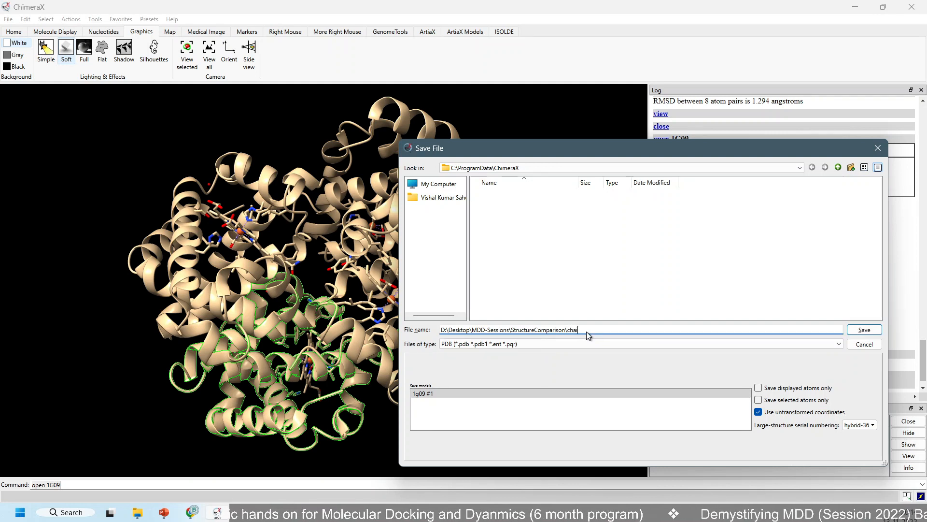
pyautogui.write('n-b')
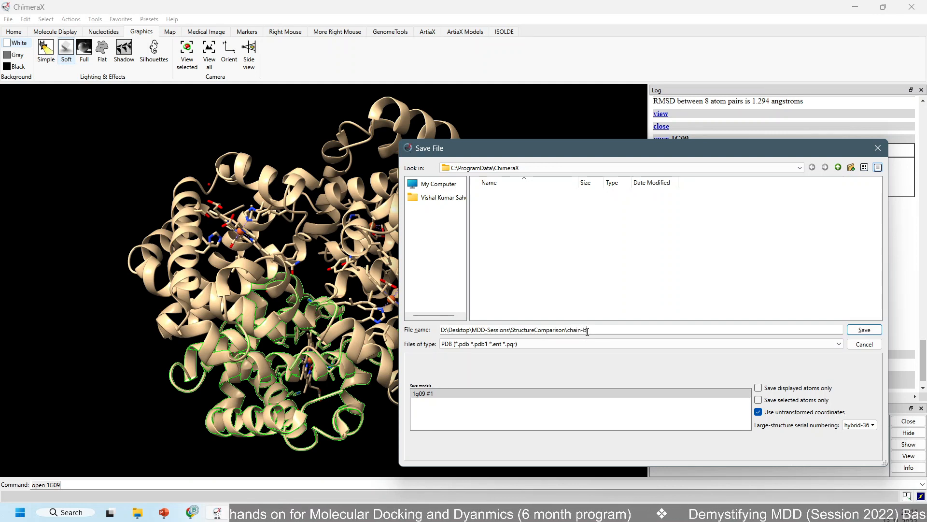
pyautogui.click(788, 405)
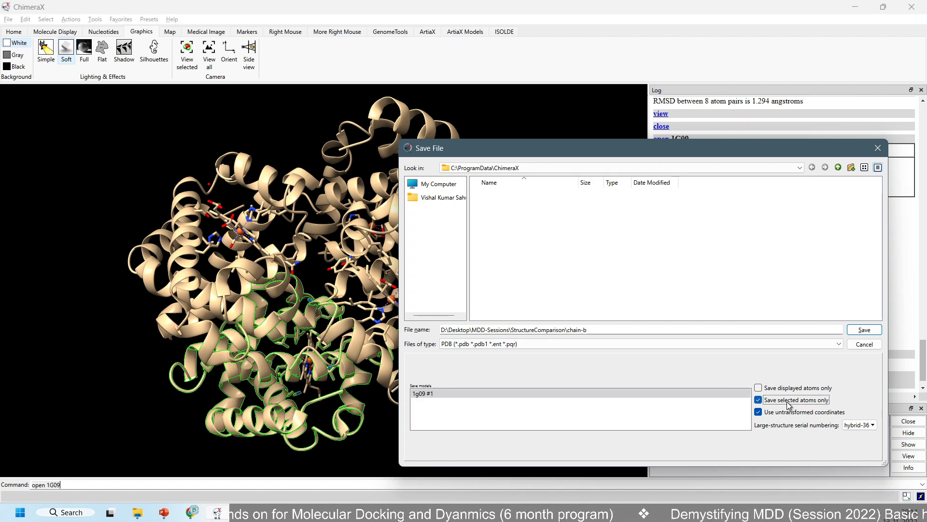
pyautogui.click(860, 331)
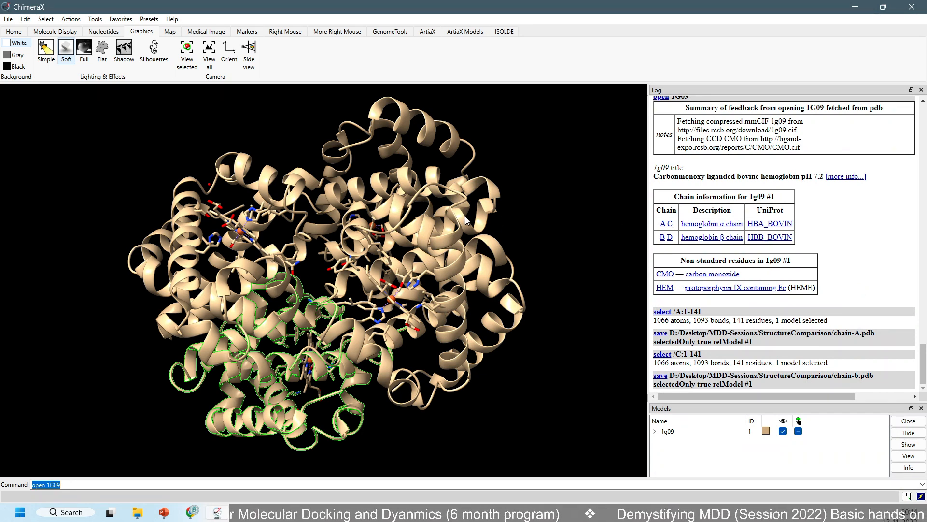
# Step: Close the 1g09 model and open chain-A.pdb and chain-b.pdb together from the StructureComparison folder
pyautogui.write('close')
pyautogui.press('Return')
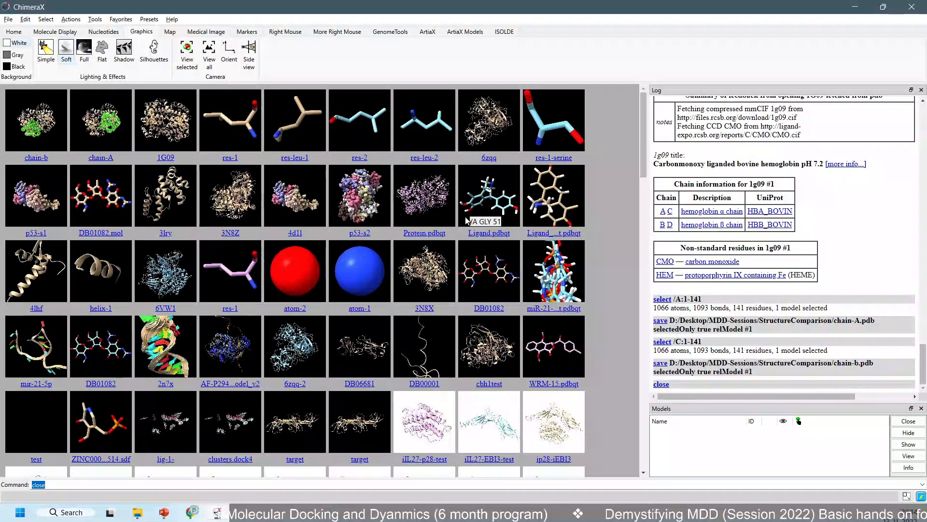
pyautogui.hotkey('alt', 'Tab')
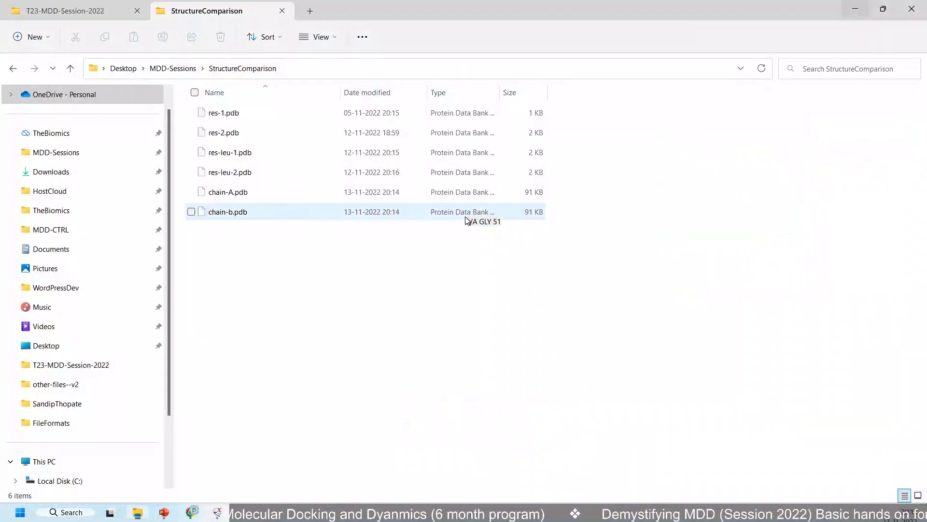
pyautogui.click(280, 215)
pyautogui.keyDown('ctrl'); pyautogui.click(272, 192); pyautogui.keyUp('ctrl')
pyautogui.moveTo(245, 193); pyautogui.dragTo(676, 445)
pyautogui.hotkey('alt', 'Tab')
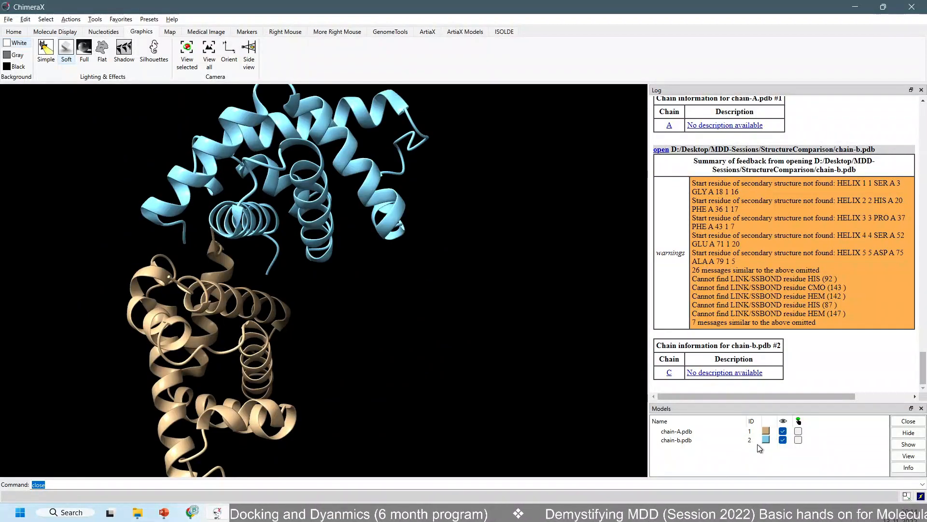
# Step: Annotate the model list with a yellow rectangle around the two chain models and red arrows pointing at their IDs 1 and 2
pyautogui.click(691, 428)
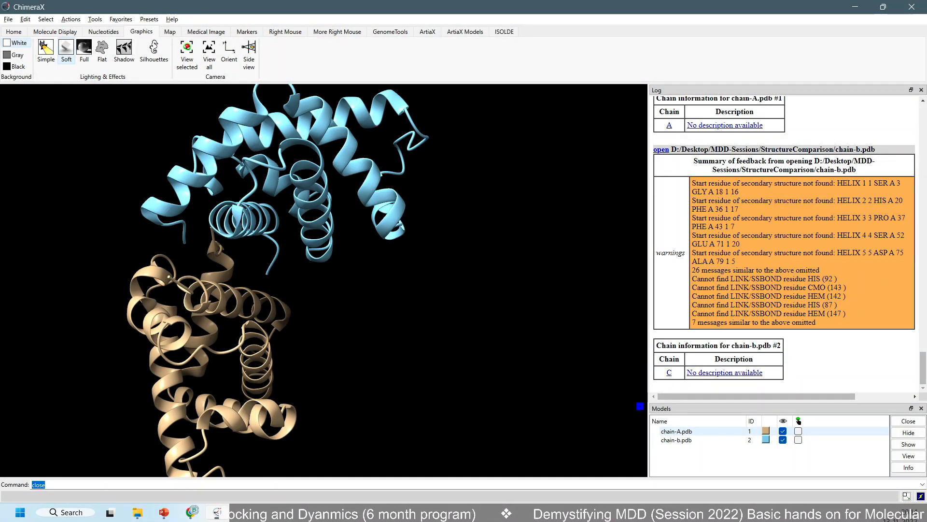
pyautogui.moveTo(638, 405)
pyautogui.mouseDown()
pyautogui.moveTo(800, 465)
pyautogui.moveTo(834, 465)
pyautogui.mouseUp()
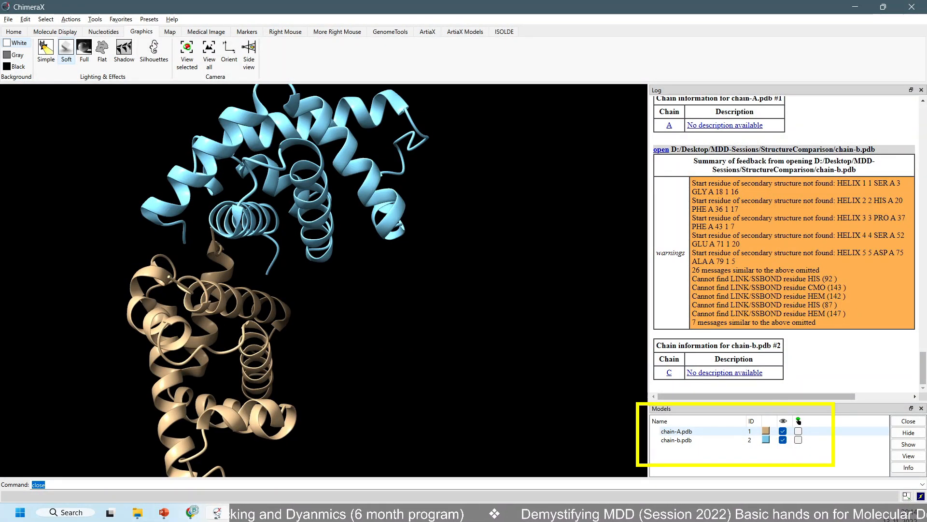
pyautogui.moveTo(744, 430)
pyautogui.mouseDown()
pyautogui.moveTo(716, 445)
pyautogui.moveTo(725, 459)
pyautogui.mouseUp()
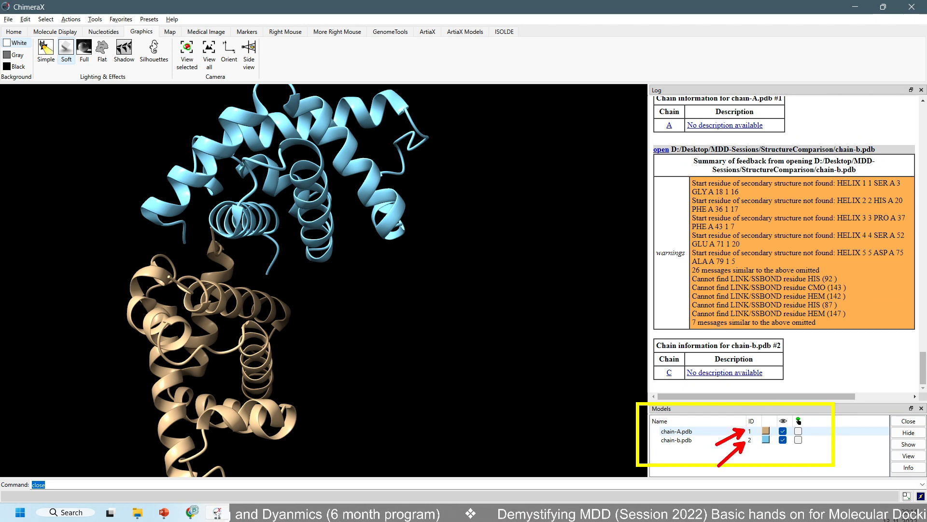
# Step: Clear the annotations and superpose chain-A.pdb onto chain-b.pdb with the command "align #1 to #2"
pyautogui.press('Escape')
pyautogui.moveTo(368, 344)
pyautogui.mouseDown()
pyautogui.moveTo(344, 313)
pyautogui.moveTo(315, 344)
pyautogui.moveTo(213, 230)
pyautogui.moveTo(202, 251)
pyautogui.moveTo(207, 296)
pyautogui.moveTo(240, 265)
pyautogui.moveTo(239, 251)
pyautogui.mouseUp()
pyautogui.scroll(4, 241, 252)
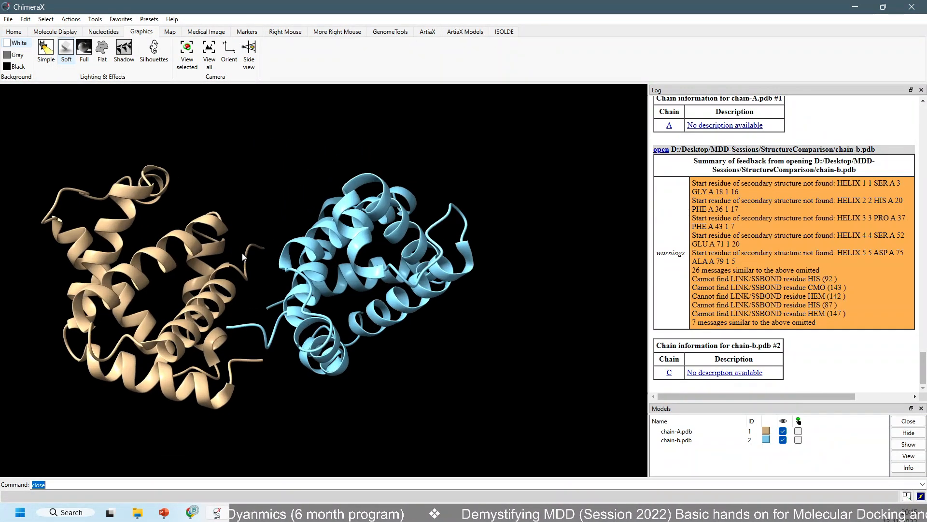
pyautogui.moveTo(268, 259); pyautogui.dragTo(337, 262, button='right')
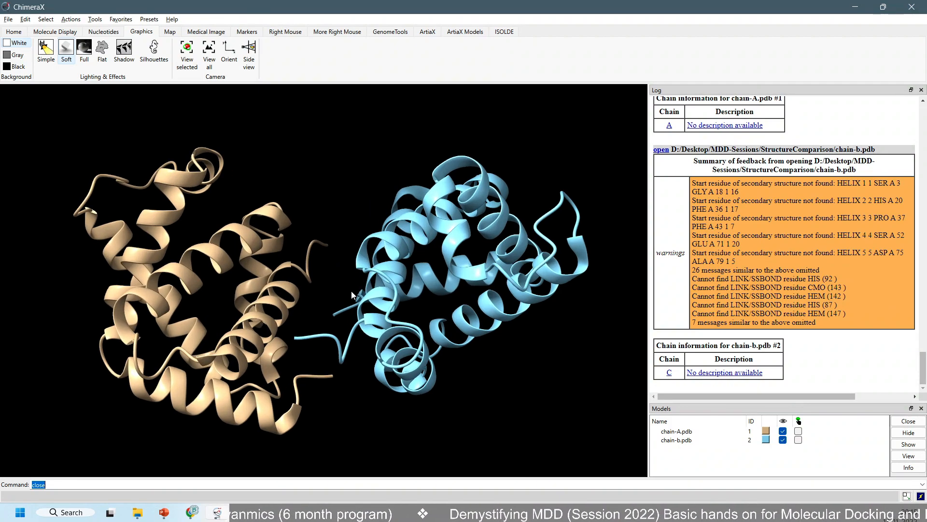
pyautogui.moveTo(351, 290); pyautogui.dragTo(381, 272)
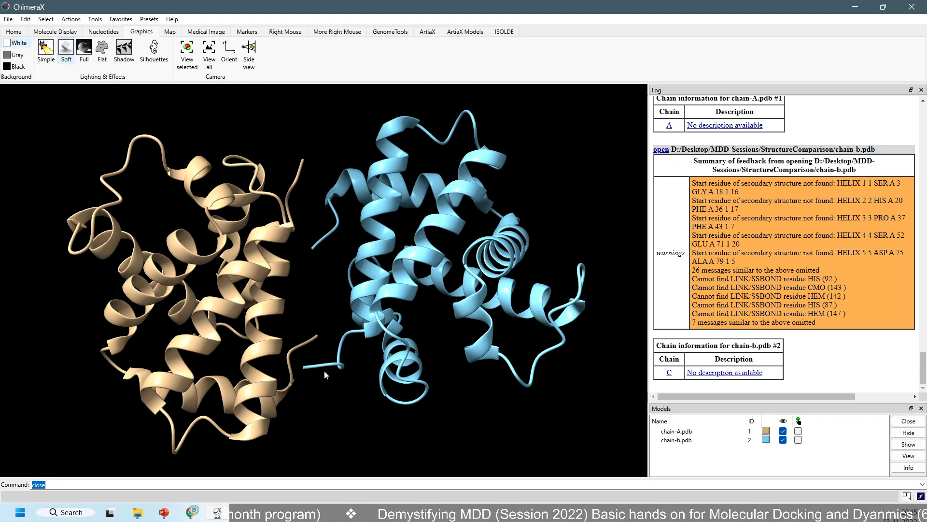
pyautogui.moveTo(324, 370); pyautogui.dragTo(325, 340)
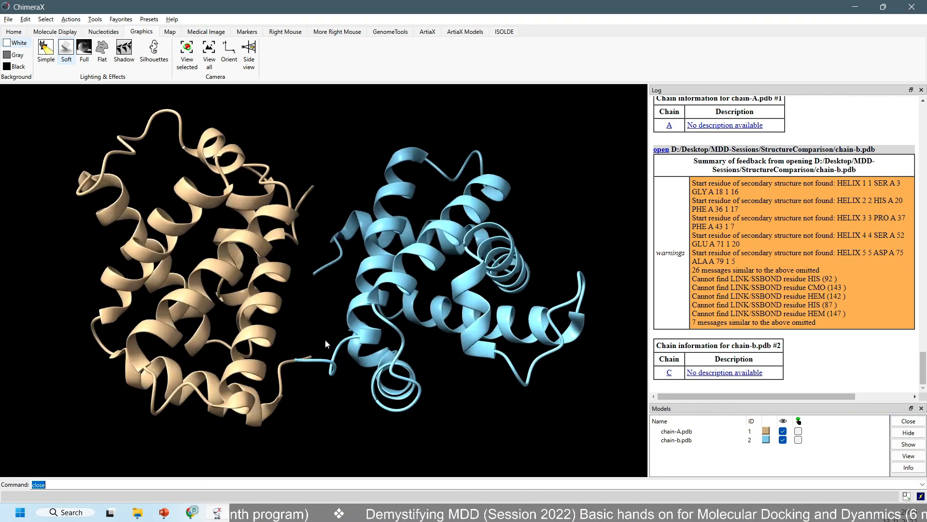
pyautogui.click(284, 484)
pyautogui.write('align ')
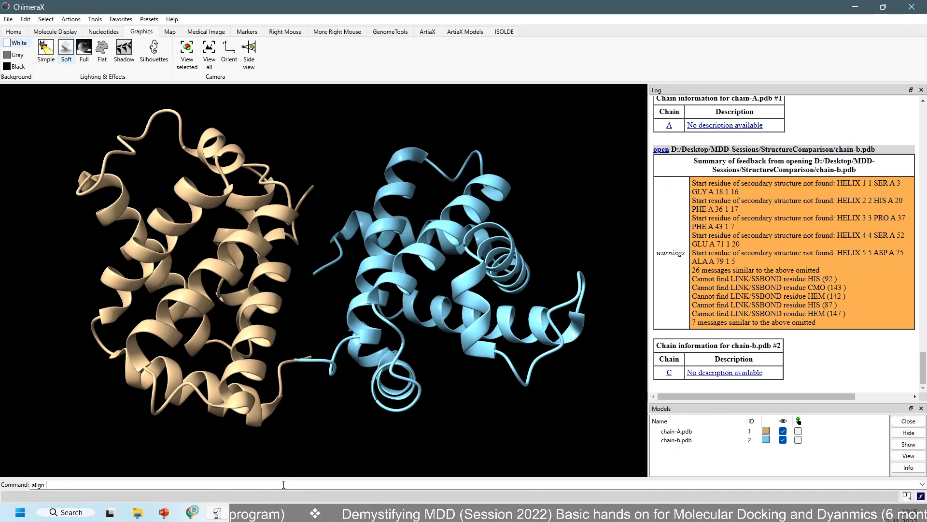
pyautogui.write('#1')
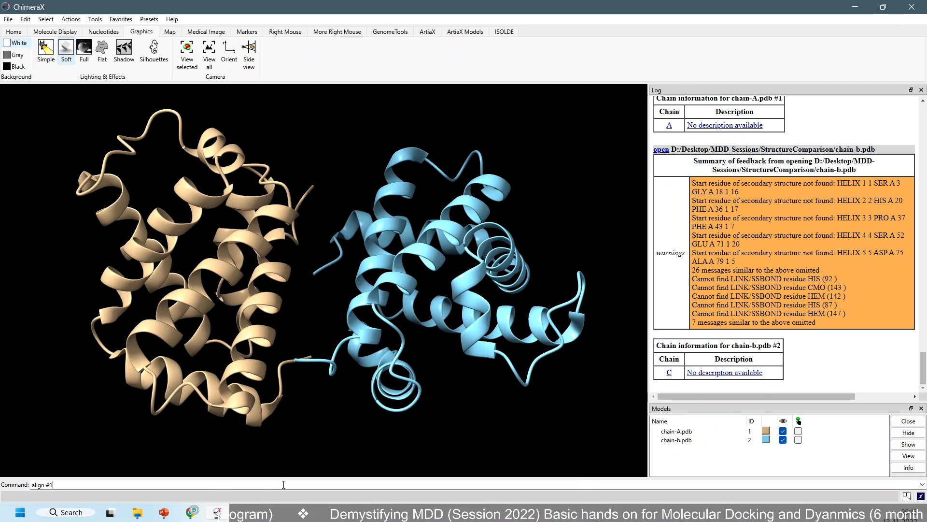
pyautogui.write(' to #2')
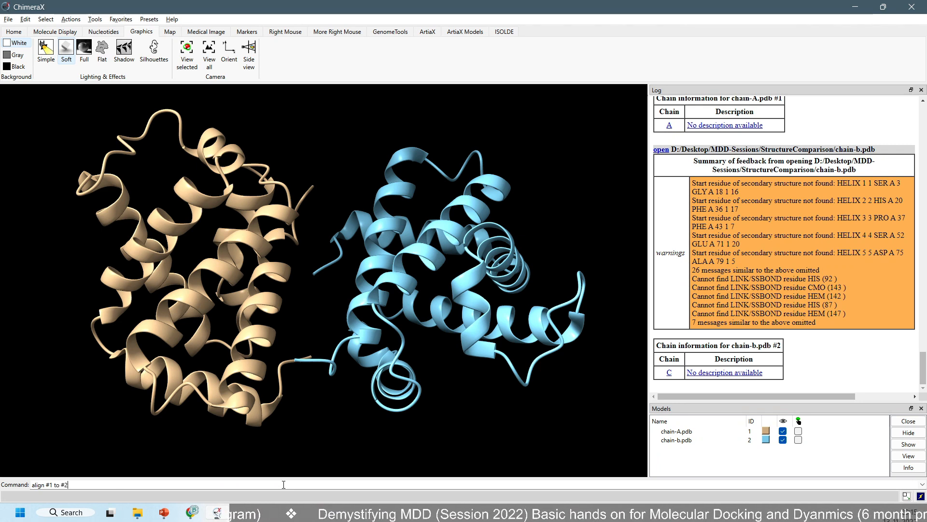
pyautogui.press('Return')
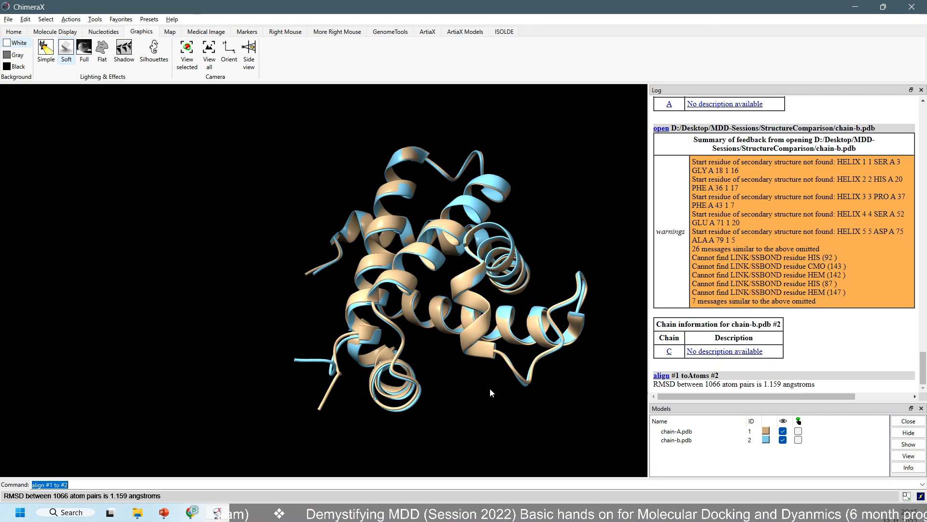
# Step: Temporarily mark the log's chain A and C information and the superposed structures with red rectangles and arrows, then clear the marks
pyautogui.moveTo(490, 387); pyautogui.dragTo(630, 265)
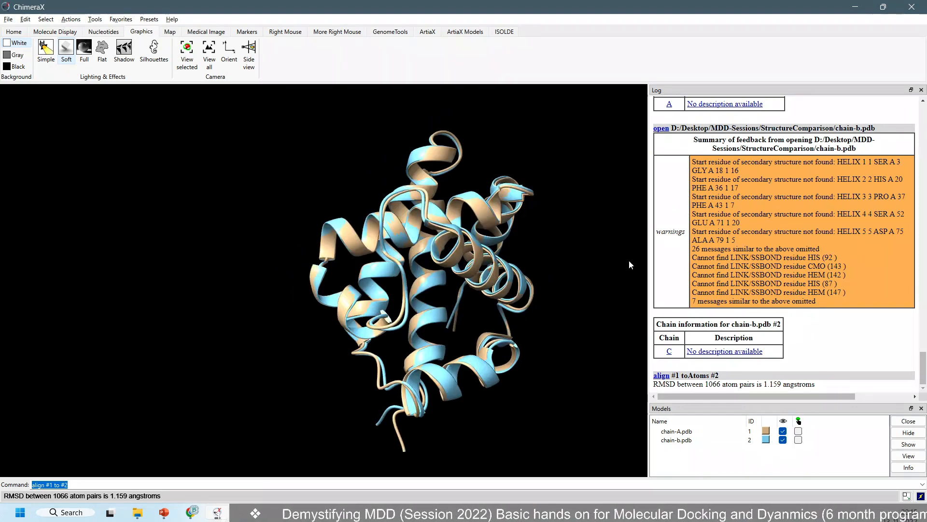
pyautogui.scroll(2, 682, 241)
pyautogui.scroll(-1, 682, 241)
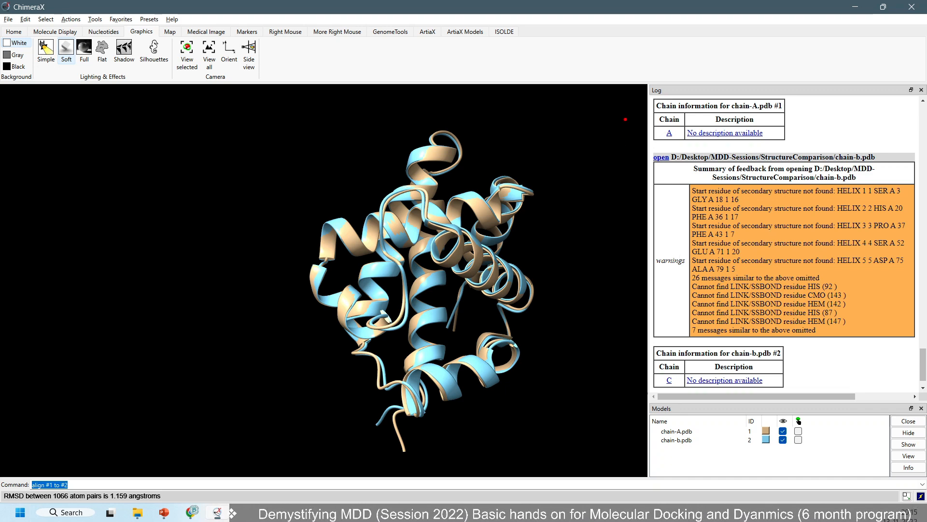
pyautogui.moveTo(633, 101); pyautogui.dragTo(846, 396)
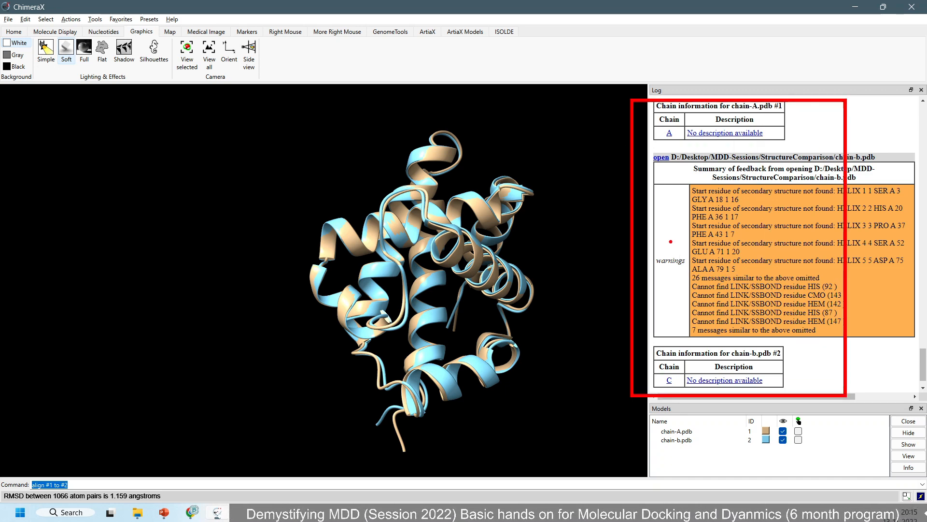
pyautogui.moveTo(660, 137); pyautogui.dragTo(619, 169)
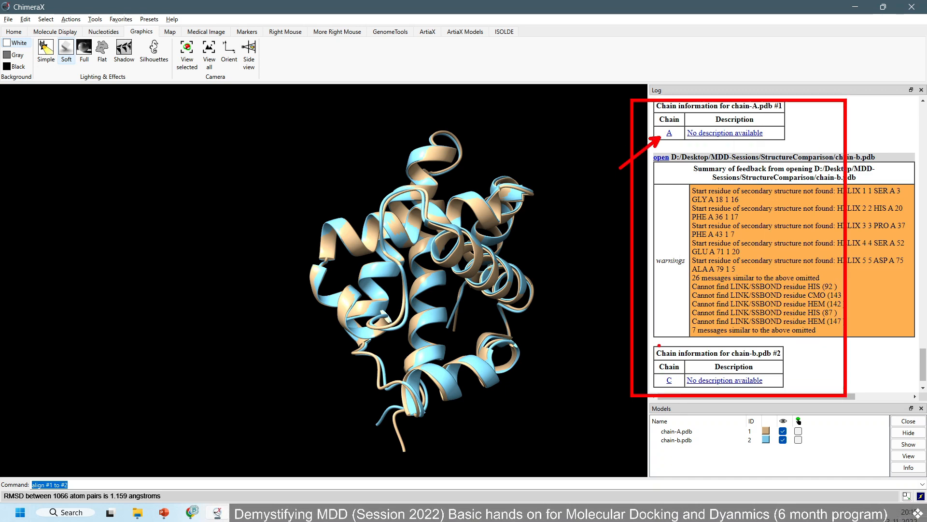
pyautogui.moveTo(658, 383); pyautogui.dragTo(627, 410)
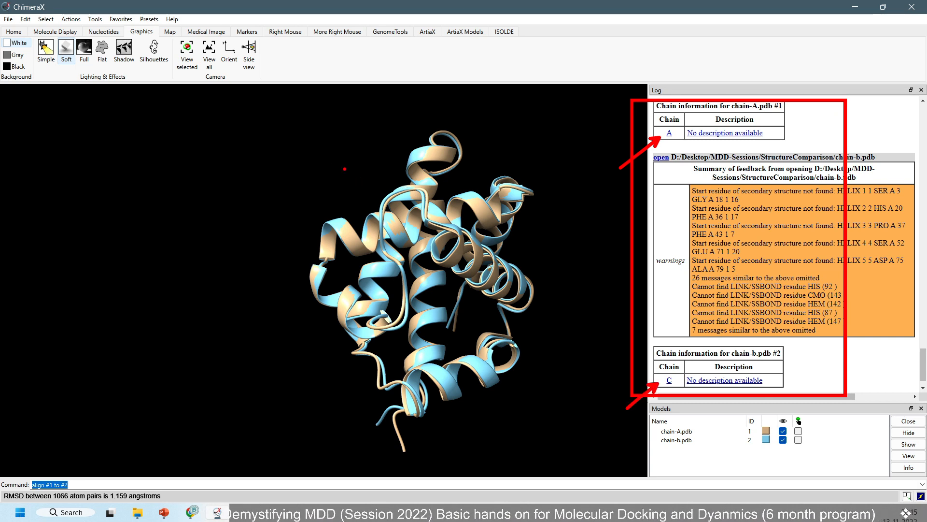
pyautogui.moveTo(290, 137); pyautogui.dragTo(572, 449)
pyautogui.moveTo(521, 266); pyautogui.dragTo(554, 248)
pyautogui.press('Escape')
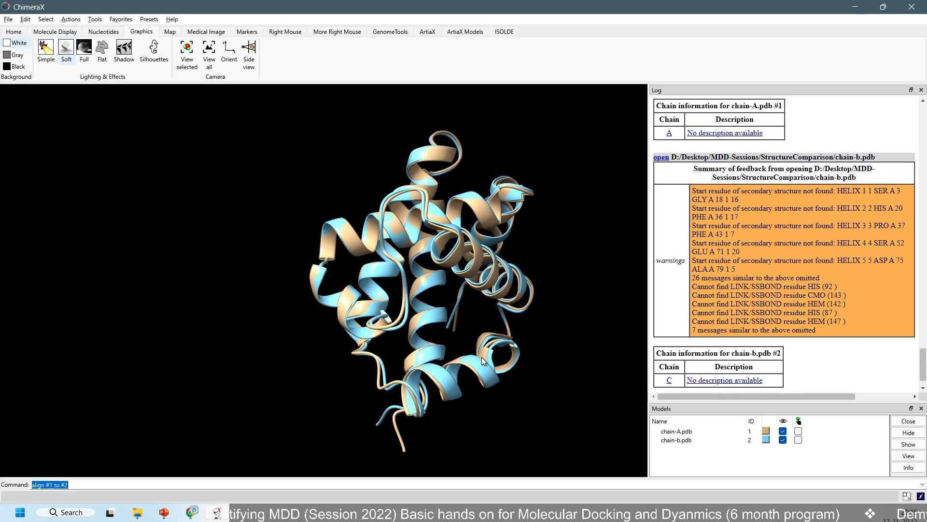
# Step: Examine the superposed chains from several sides and highlight the RMSD value of the alignment in the log
pyautogui.moveTo(481, 363); pyautogui.dragTo(442, 305)
pyautogui.moveTo(416, 268); pyautogui.dragTo(473, 227)
pyautogui.press('Return')
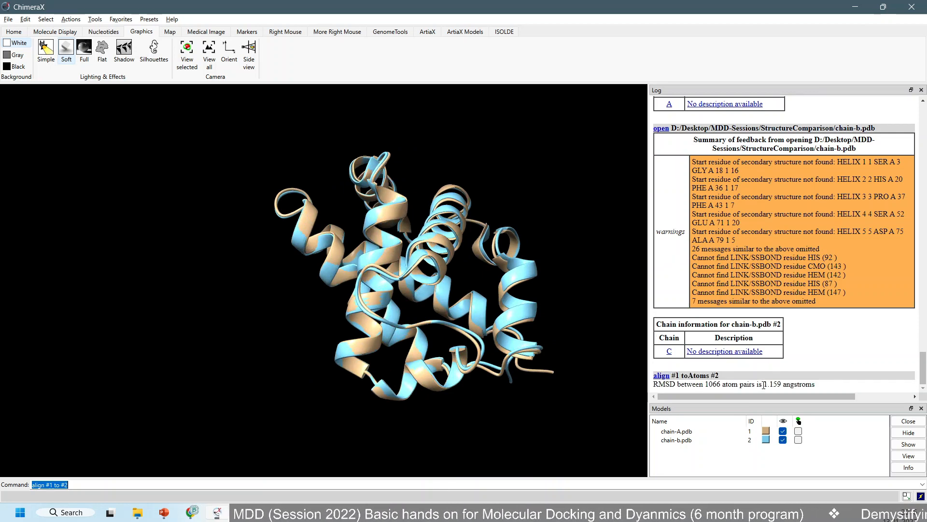
pyautogui.moveTo(767, 385); pyautogui.dragTo(814, 385)
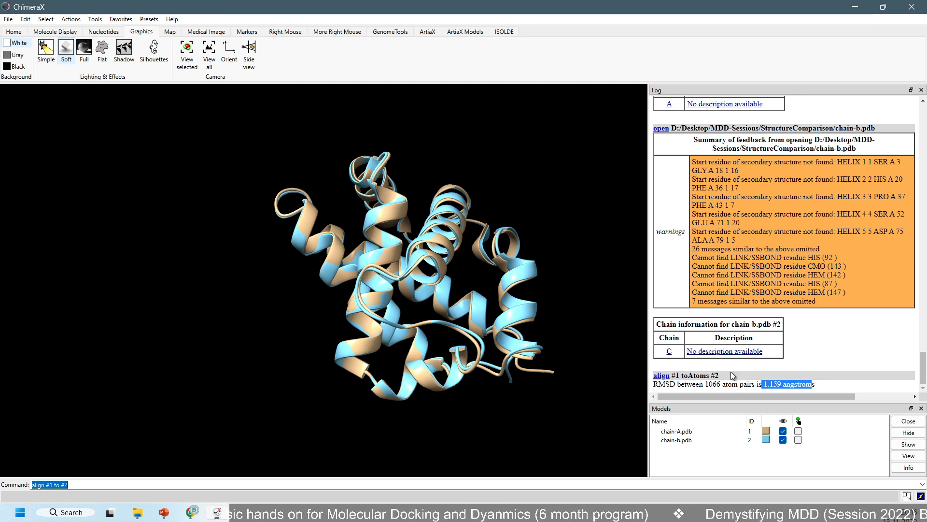
pyautogui.moveTo(475, 252); pyautogui.dragTo(344, 265, button='middle')
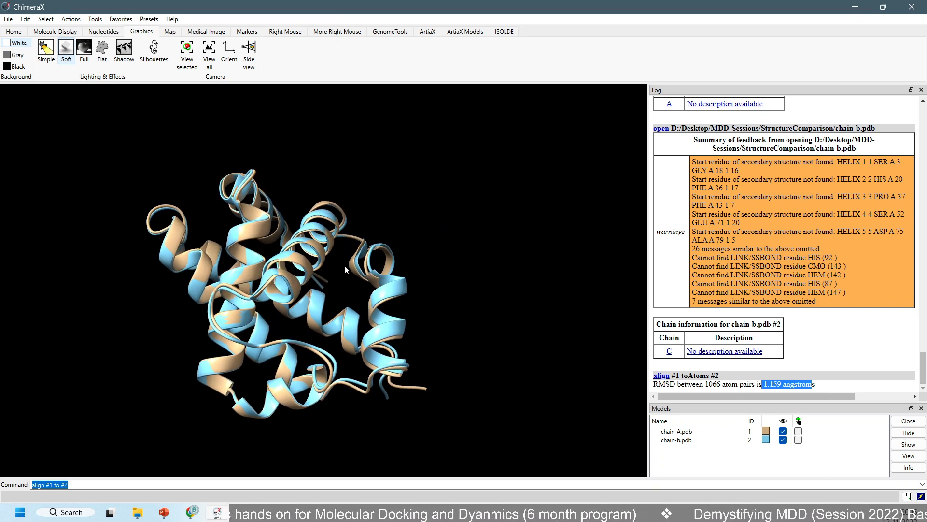
pyautogui.scroll(8, 344, 265)
pyautogui.moveTo(328, 336); pyautogui.dragTo(293, 296)
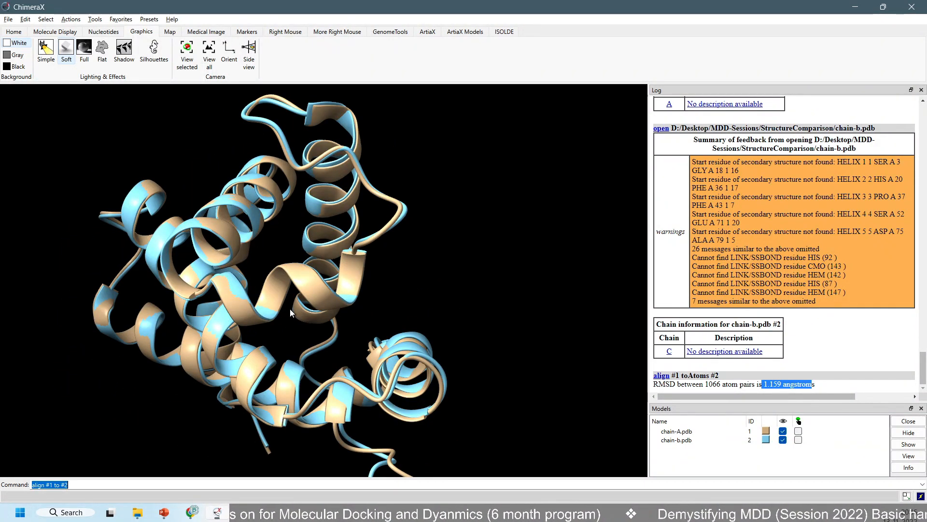
pyautogui.moveTo(290, 309); pyautogui.dragTo(352, 202)
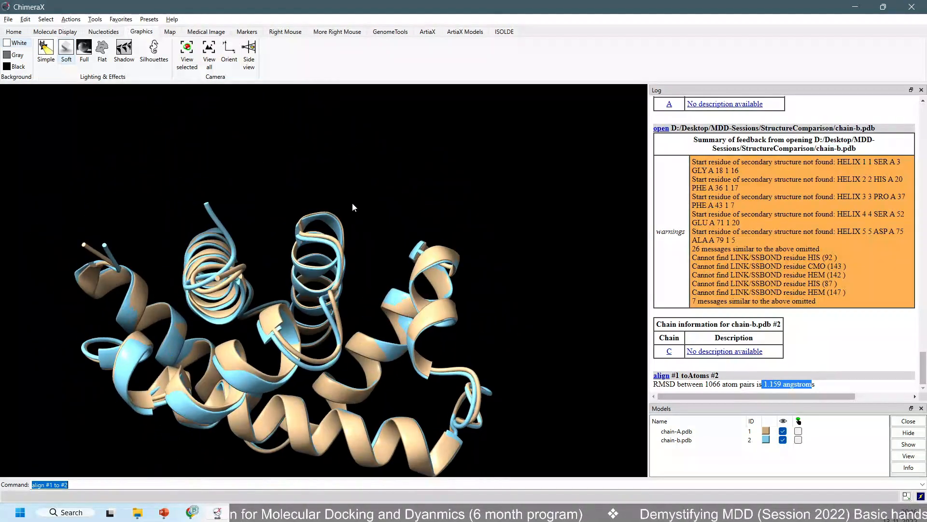
pyautogui.click(765, 383)
pyautogui.moveTo(764, 384); pyautogui.dragTo(830, 384)
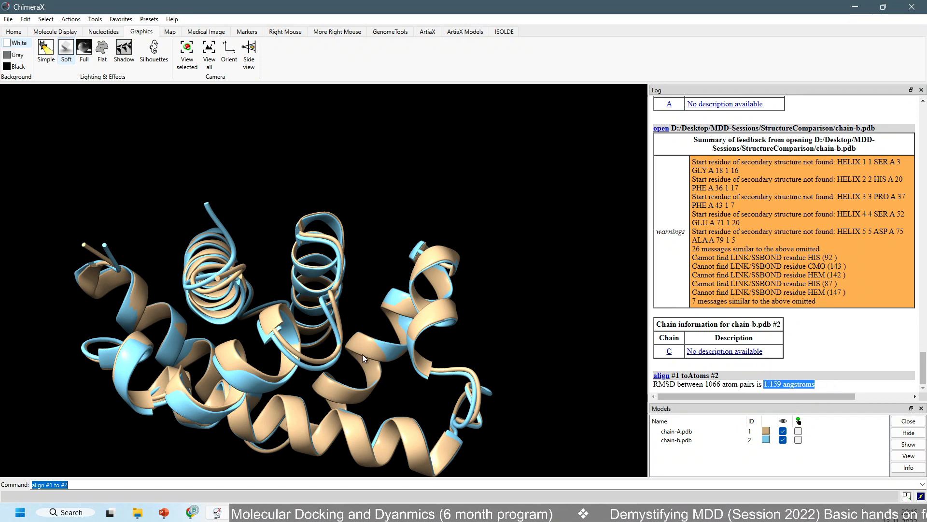
pyautogui.moveTo(362, 355); pyautogui.dragTo(409, 269)
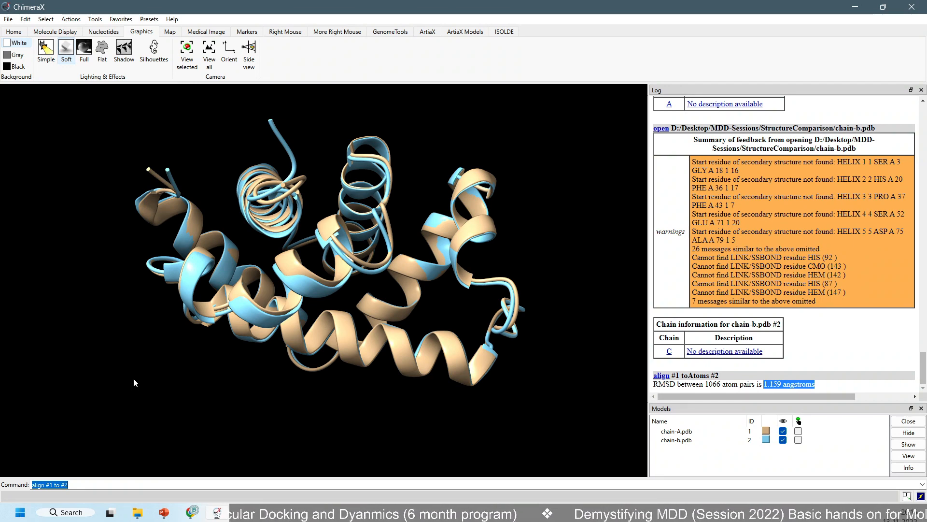
# Step: Close both chain models and copy the structure ID 5O01 from the RCSB PDB search results in the browser
pyautogui.write('close')
pyautogui.press('Return')
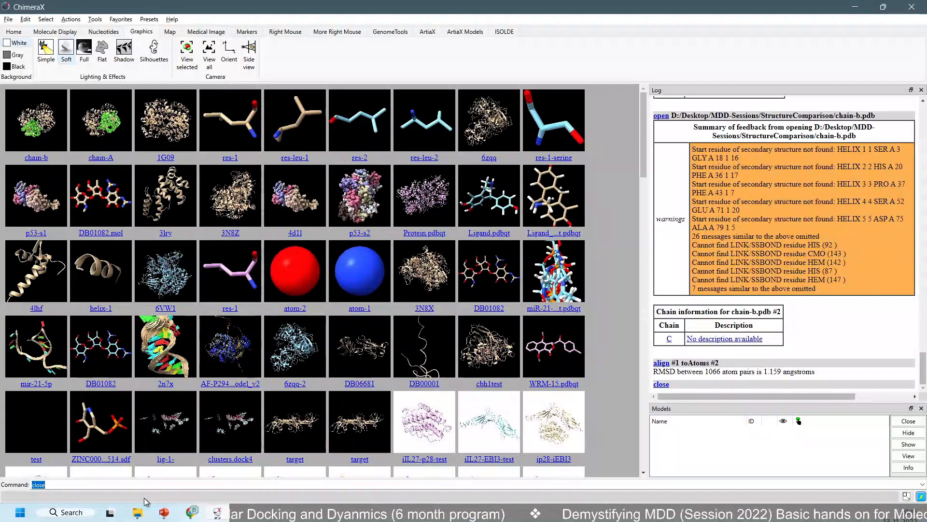
pyautogui.click(190, 514)
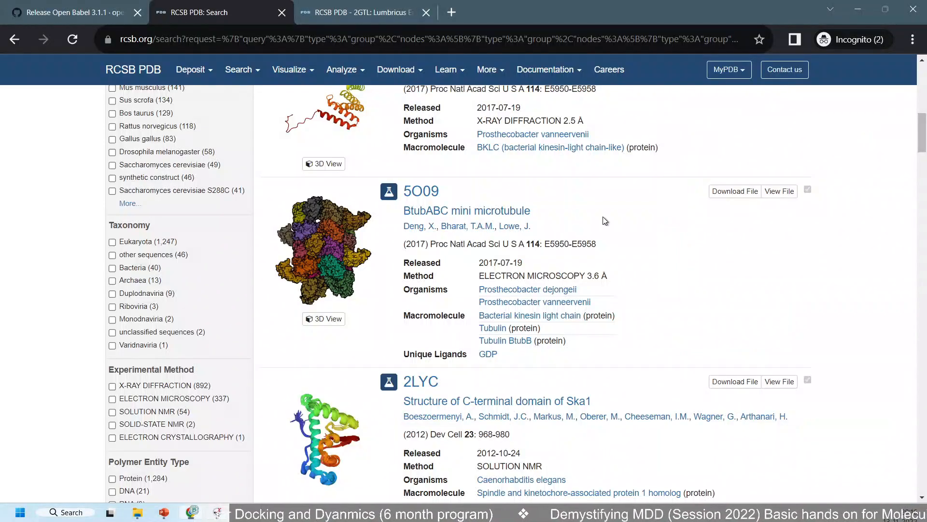
pyautogui.scroll(5, 605, 221)
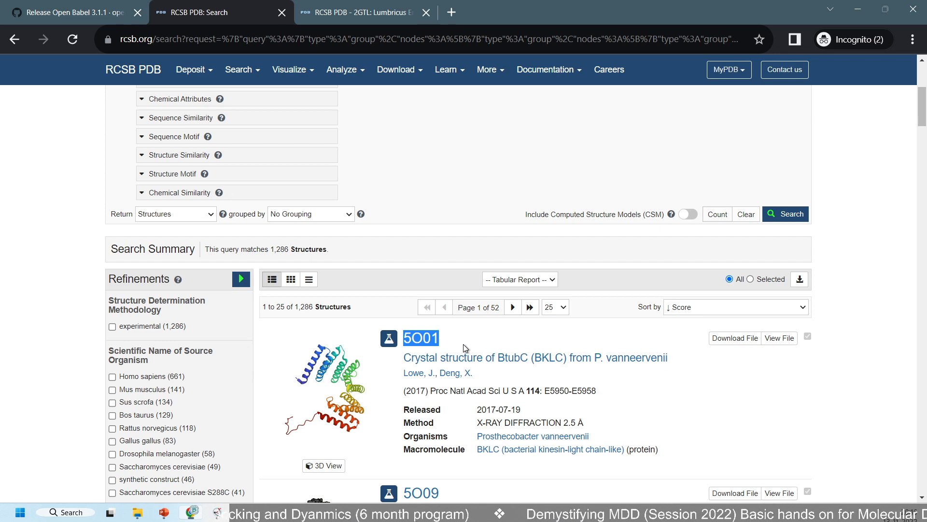
pyautogui.hotkey('alt', 'Tab')
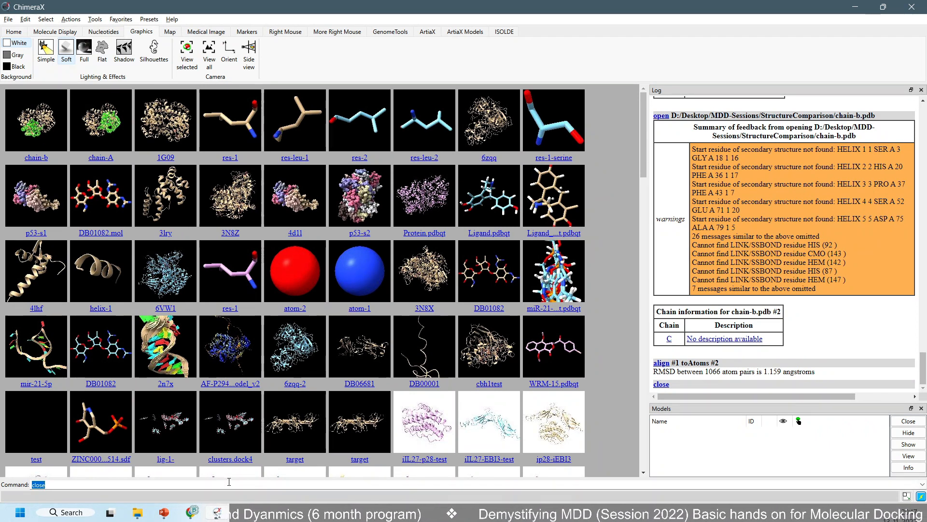
pyautogui.press('super')
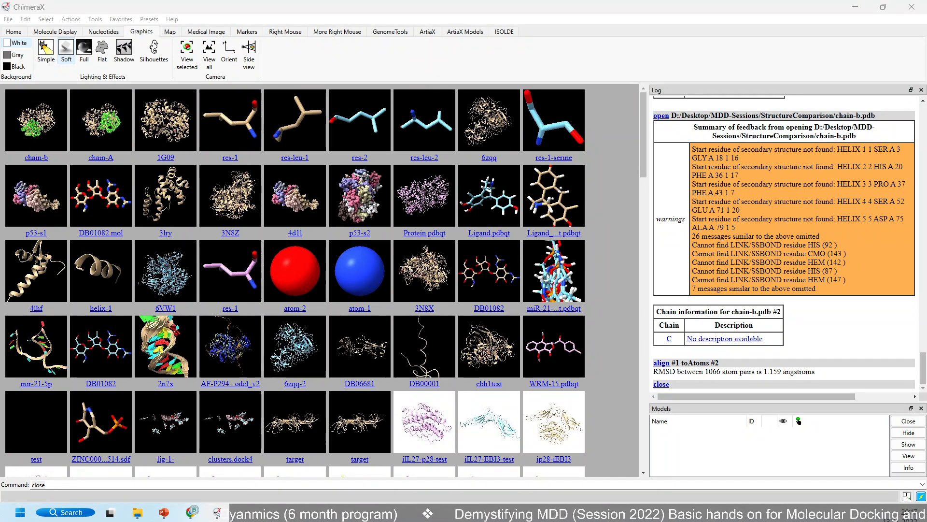
pyautogui.press('Return')
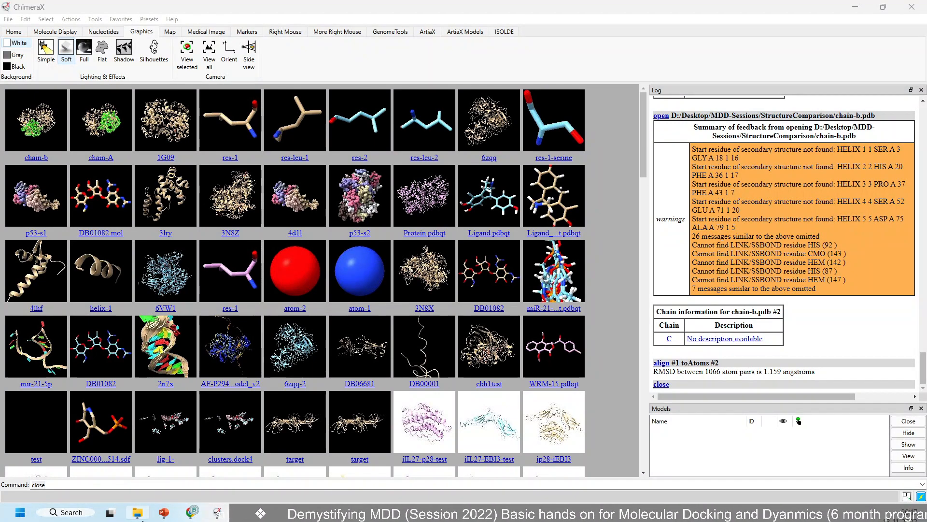
pyautogui.click(189, 515)
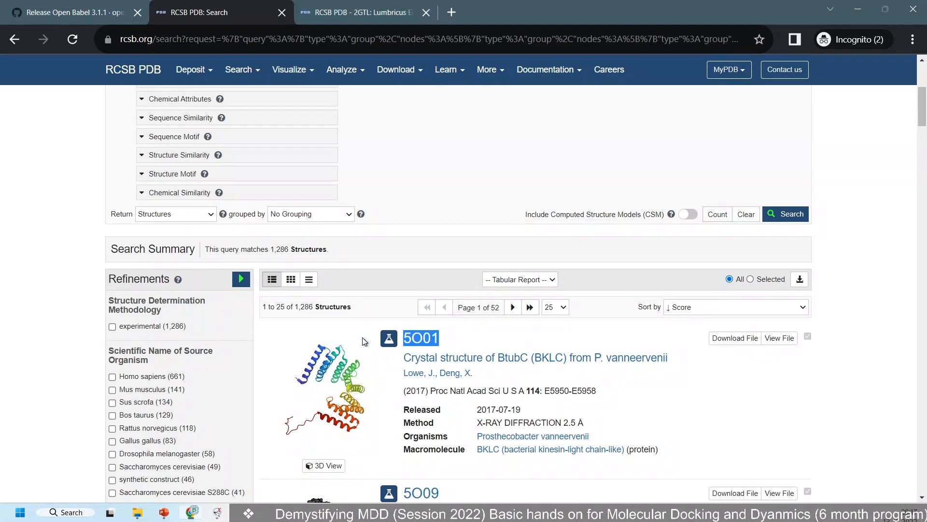
pyautogui.click(218, 513)
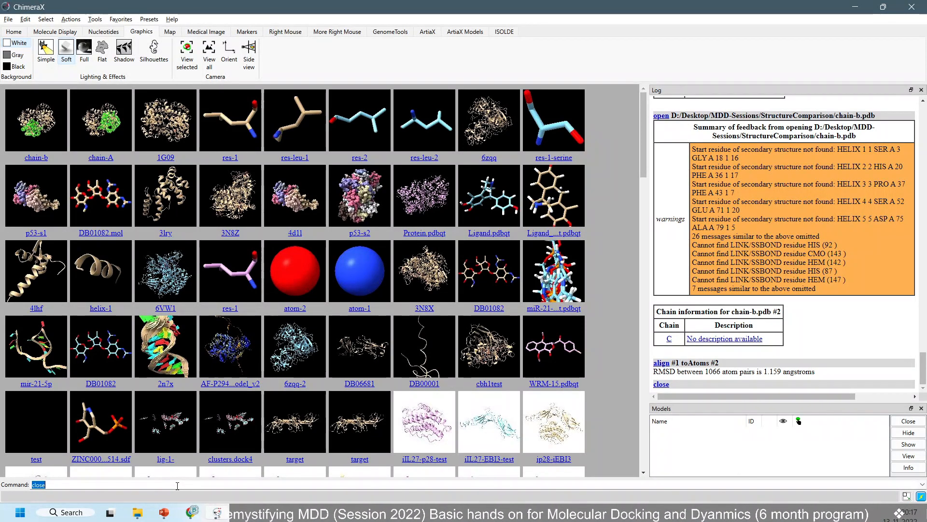
# Step: Fetch and open the PDB structure 5O01 with the open command
pyautogui.write('5O01')
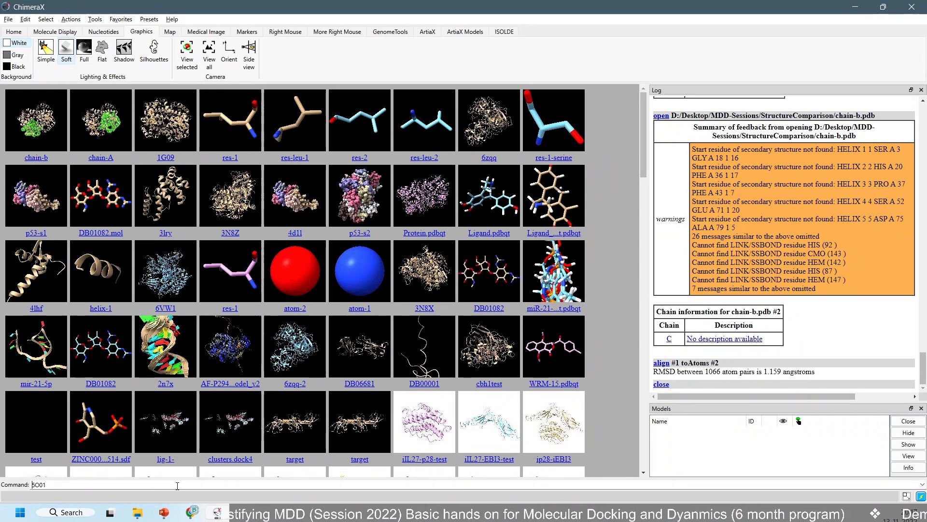
pyautogui.press('Home')
pyautogui.write('open')
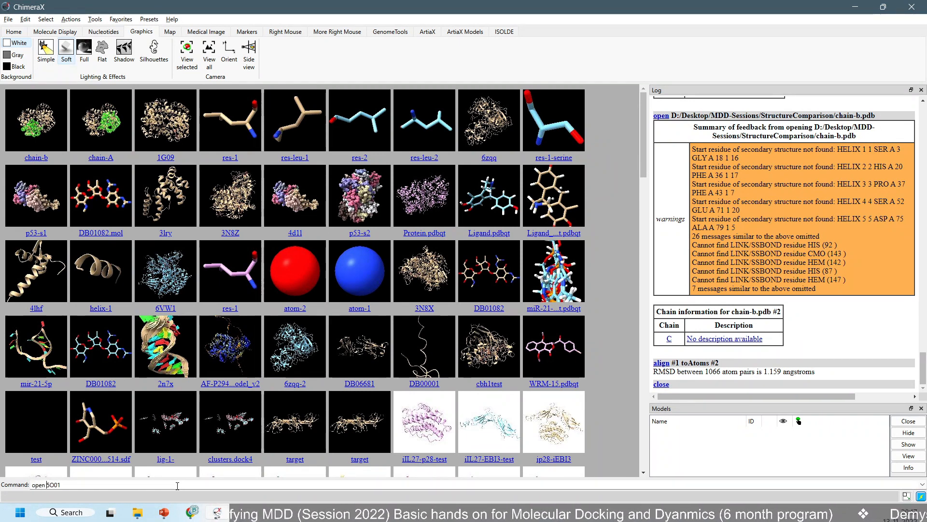
pyautogui.press('Return')
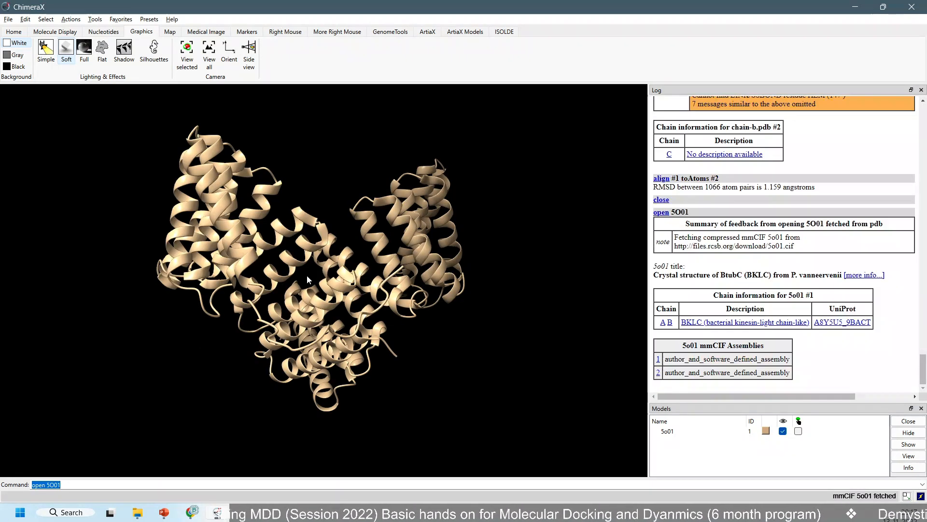
# Step: Select chain A of the 5o01 model
pyautogui.click(664, 322)
pyautogui.moveTo(339, 270); pyautogui.dragTo(309, 346)
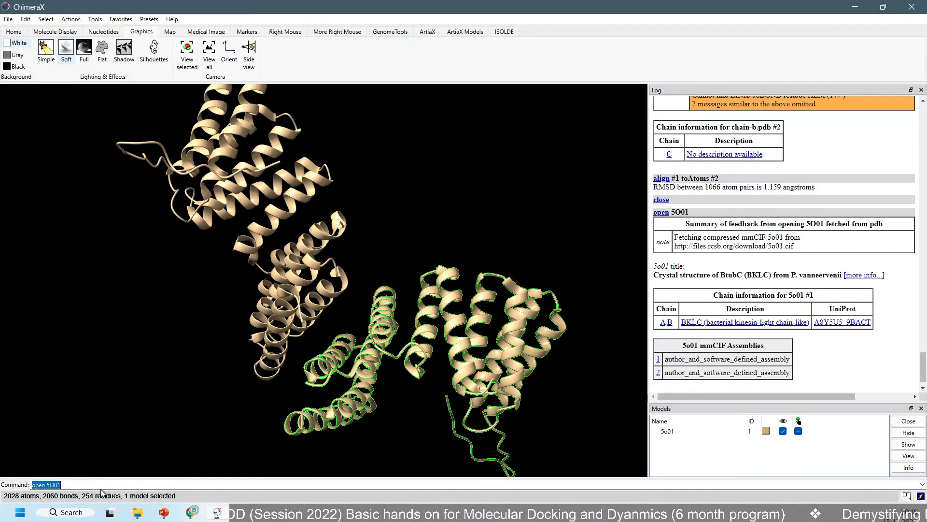
# Step: Start saving the 5o01 model as a PDB file, using the copied StructureComparison folder path as the destination
pyautogui.click(8, 20)
pyautogui.click(43, 63)
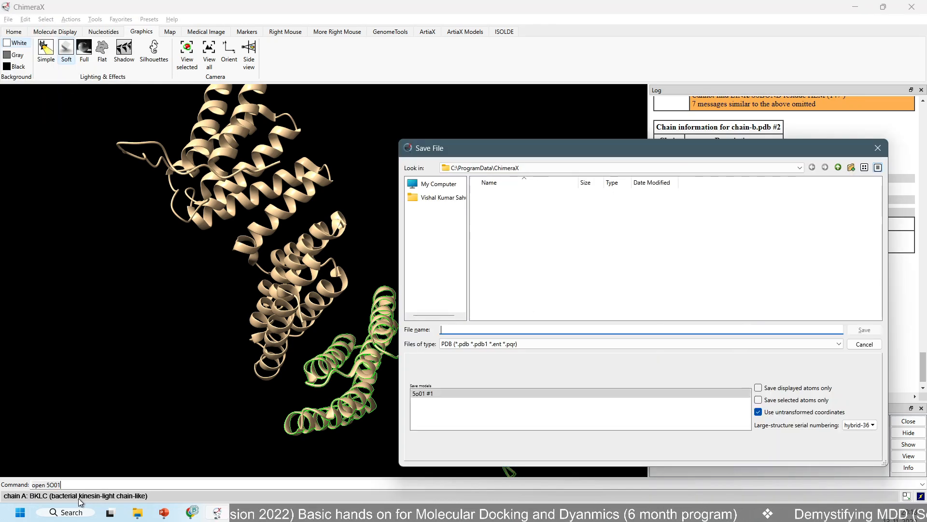
pyautogui.click(138, 511)
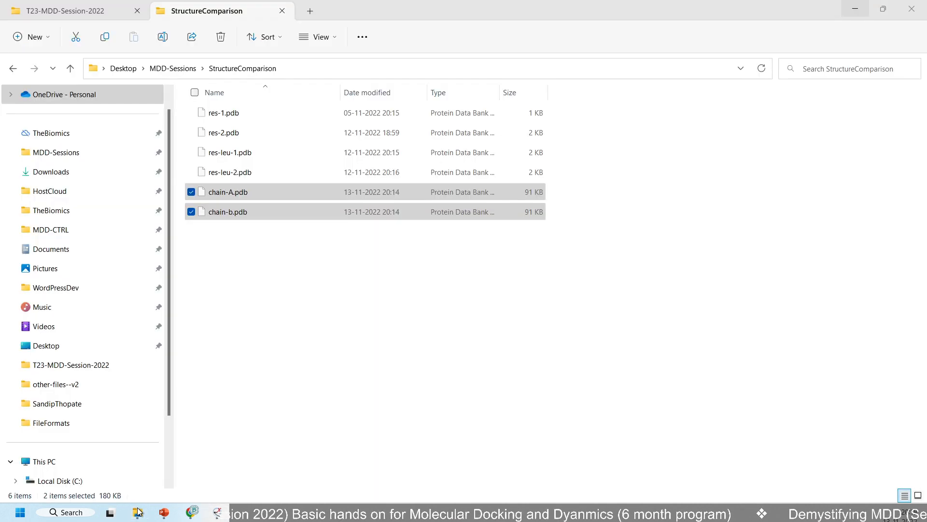
pyautogui.click(292, 73)
pyautogui.hotkey('ctrl', 'c')
pyautogui.hotkey('alt', 'Tab')
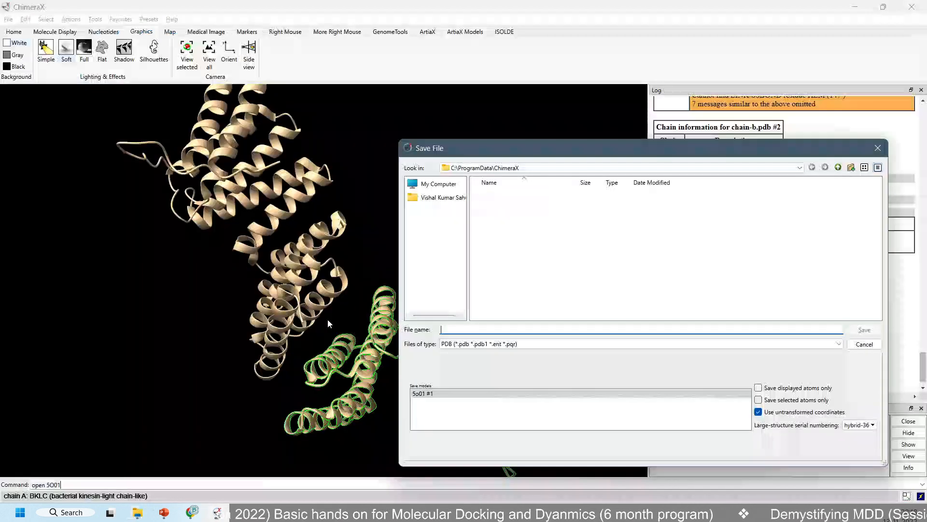
pyautogui.hotkey('ctrl', 'v')
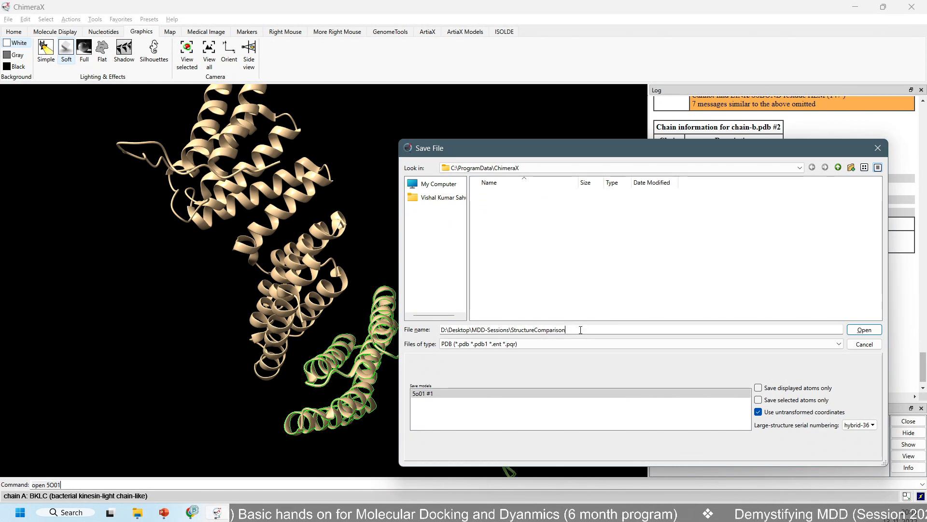
# Step: Save only the selected chain A atoms as p2-chain-a.pdb in the StructureComparison folder
pyautogui.write('chai')
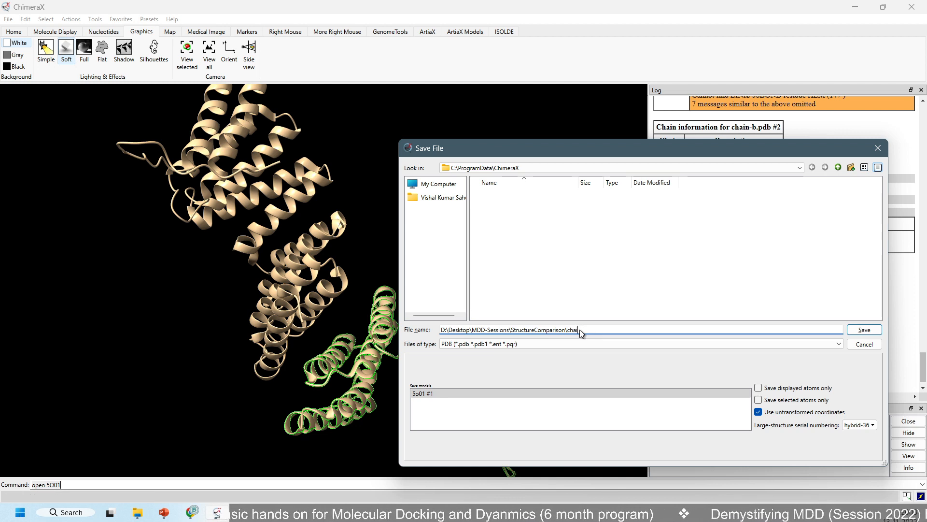
pyautogui.press('BackSpace')
pyautogui.press('BackSpace')
pyautogui.press('BackSpace')
pyautogui.press('BackSpace')
pyautogui.write('p2-c')
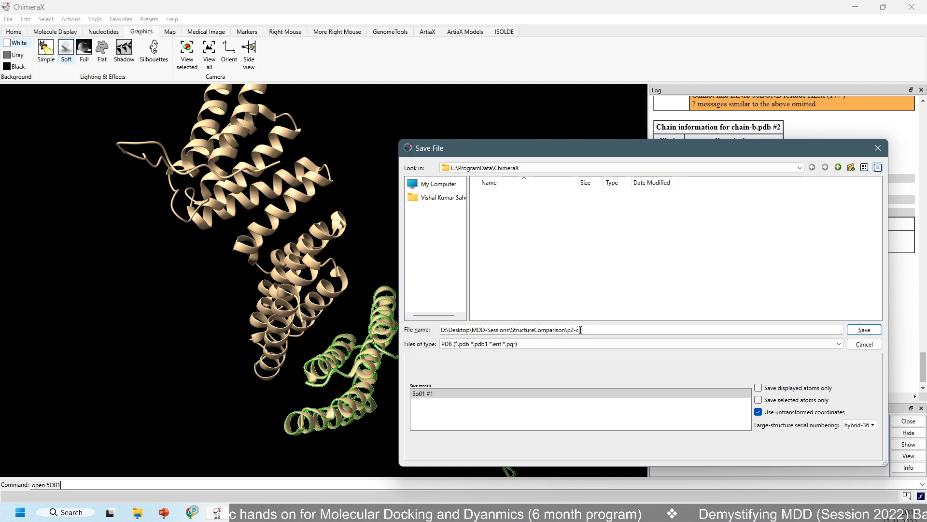
pyautogui.write('hain-')
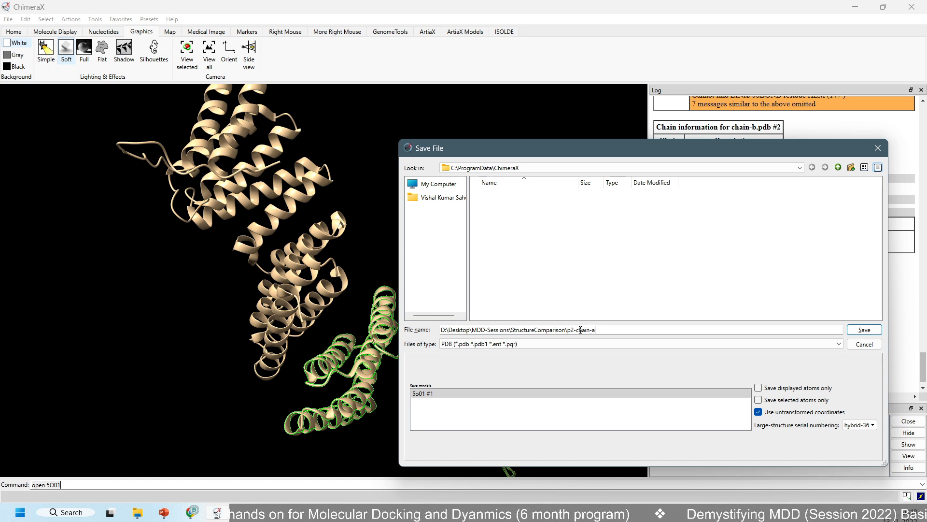
pyautogui.write('a.pdb')
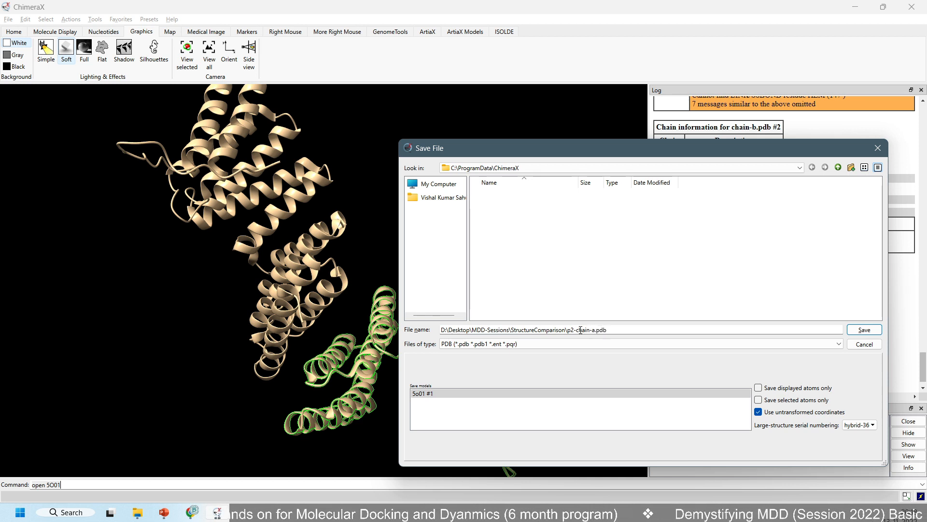
pyautogui.click(766, 400)
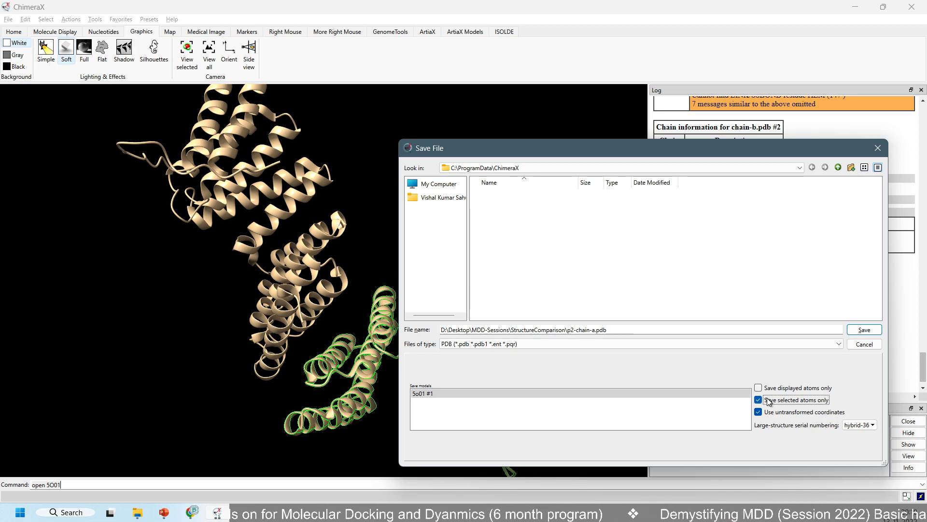
pyautogui.click(864, 330)
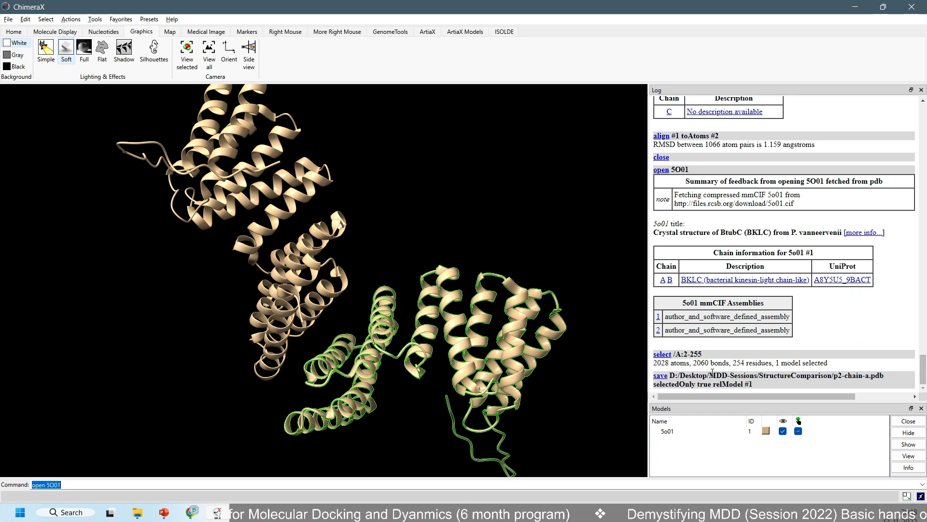
# Step: Close the 5o01 model and open chain-b.pdb and p2-chain-a.pdb together from the StructureComparison folder
pyautogui.click(137, 512)
pyautogui.click(271, 233)
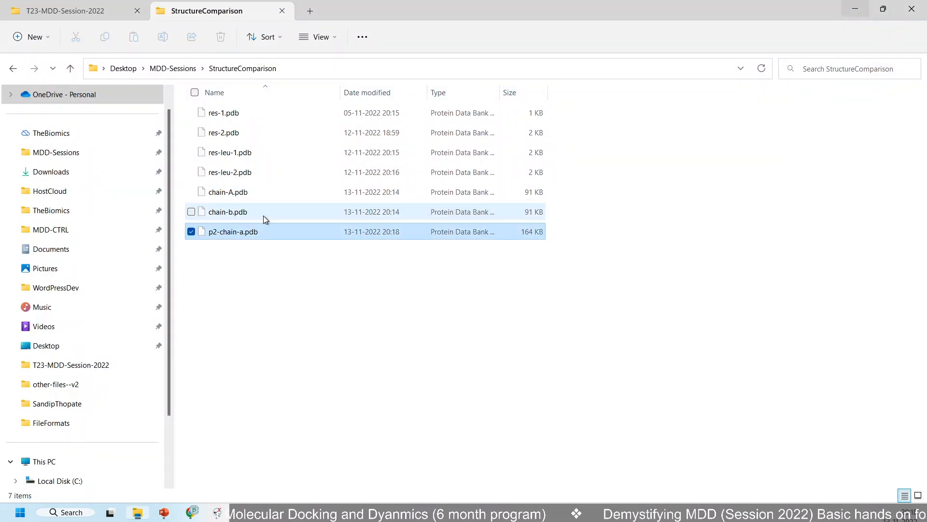
pyautogui.keyDown('ctrl'); pyautogui.click(263, 214); pyautogui.keyUp('ctrl')
pyautogui.hotkey('alt', 'Tab')
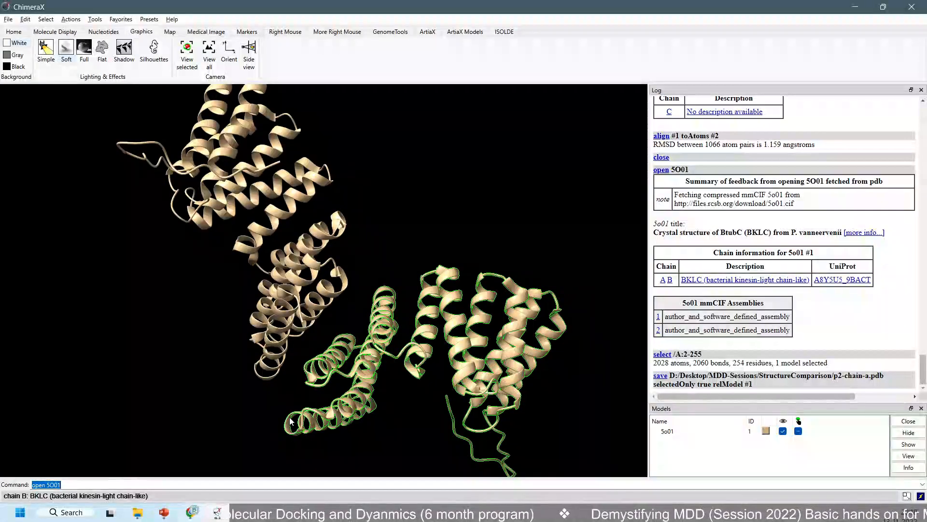
pyautogui.hotkey('alt', 'Tab')
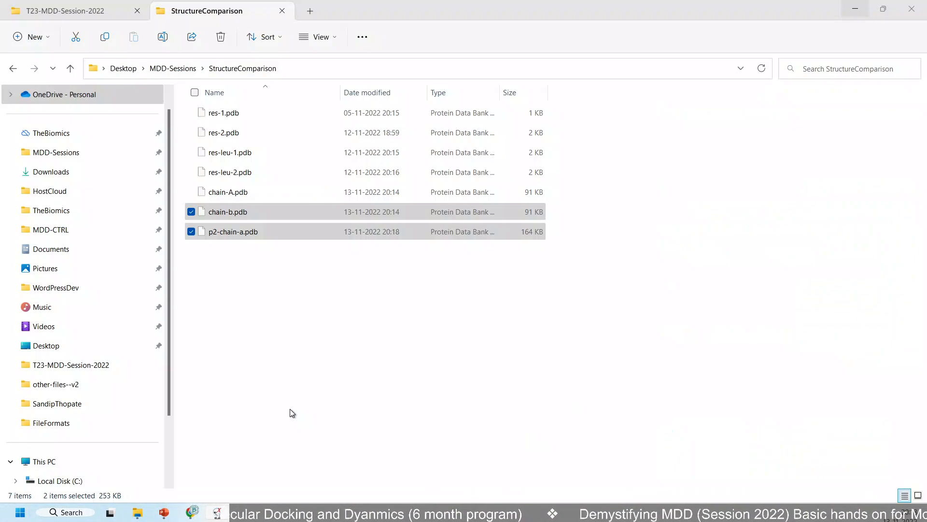
pyautogui.moveTo(280, 211); pyautogui.dragTo(355, 302)
pyautogui.hotkey('alt', 'Tab')
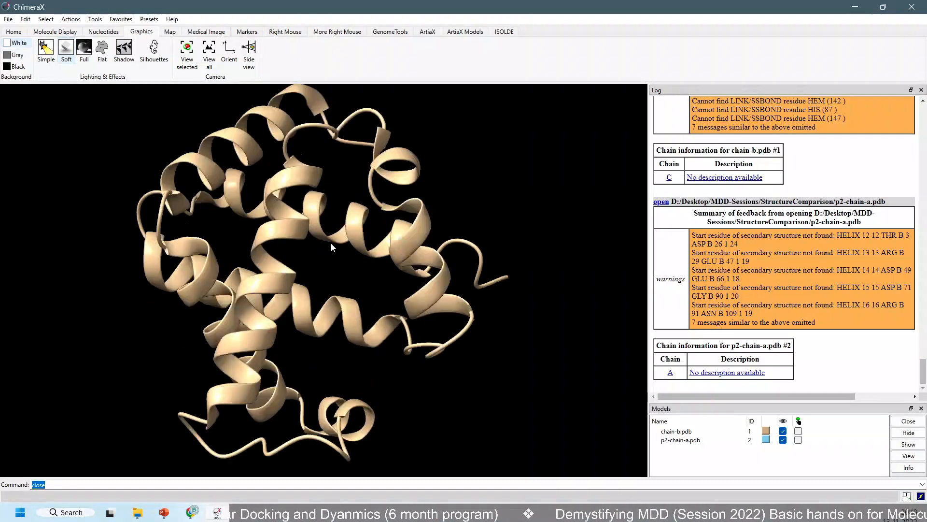
# Step: Fit both chains in the view and try to align model #1 to model #2 with the align command
pyautogui.scroll(-5, 333, 262)
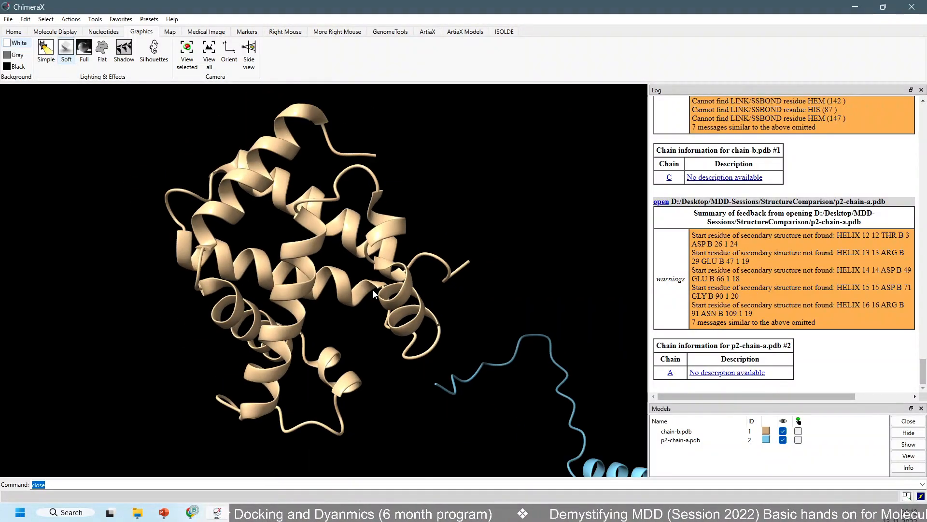
pyautogui.click(217, 63)
pyautogui.moveTo(346, 242); pyautogui.dragTo(239, 422)
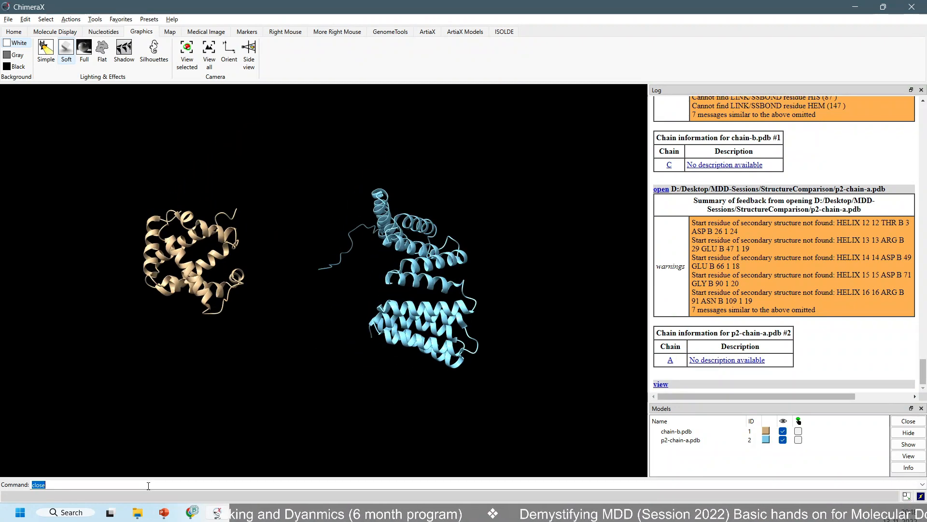
pyautogui.write('align #1 to #2')
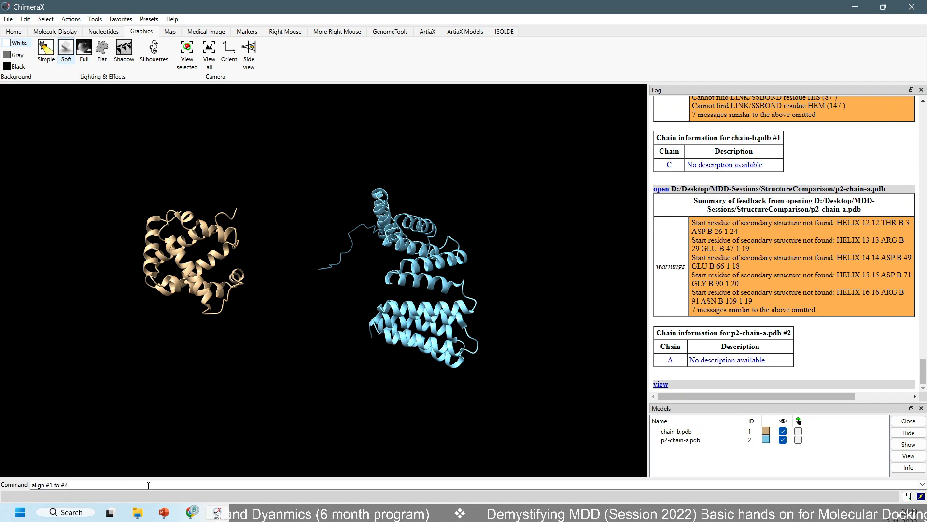
pyautogui.press('Return')
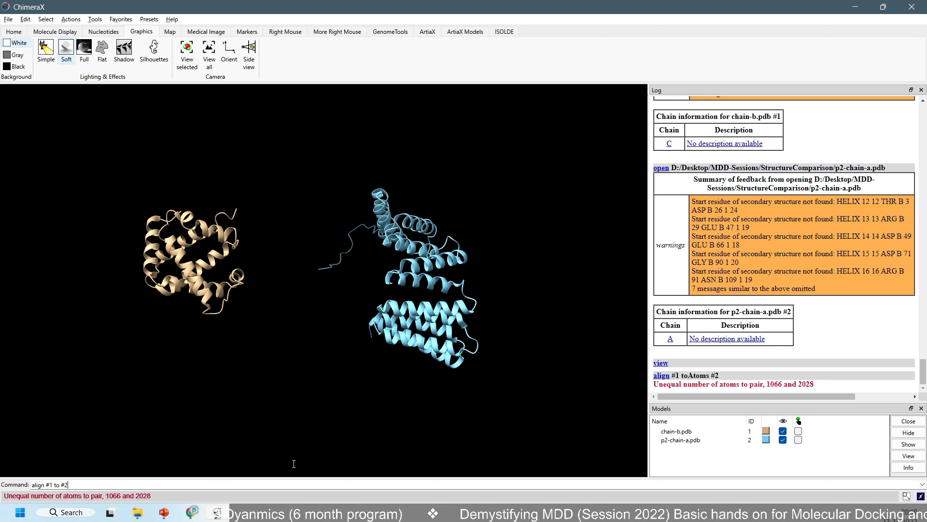
# Step: Compare the two chain models from several sides and highlight the message logged for the align command
pyautogui.scroll(3, 249, 347)
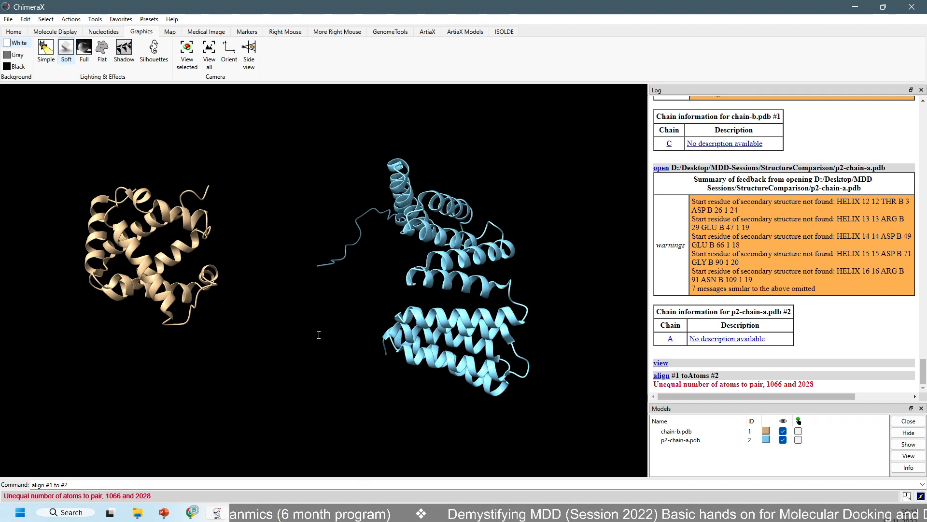
pyautogui.moveTo(319, 334); pyautogui.dragTo(317, 313)
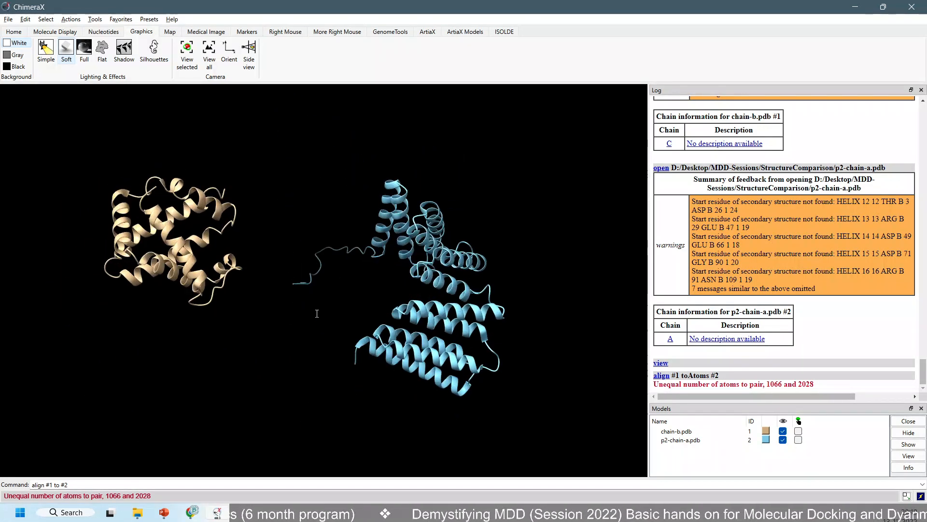
pyautogui.scroll(4, 319, 315)
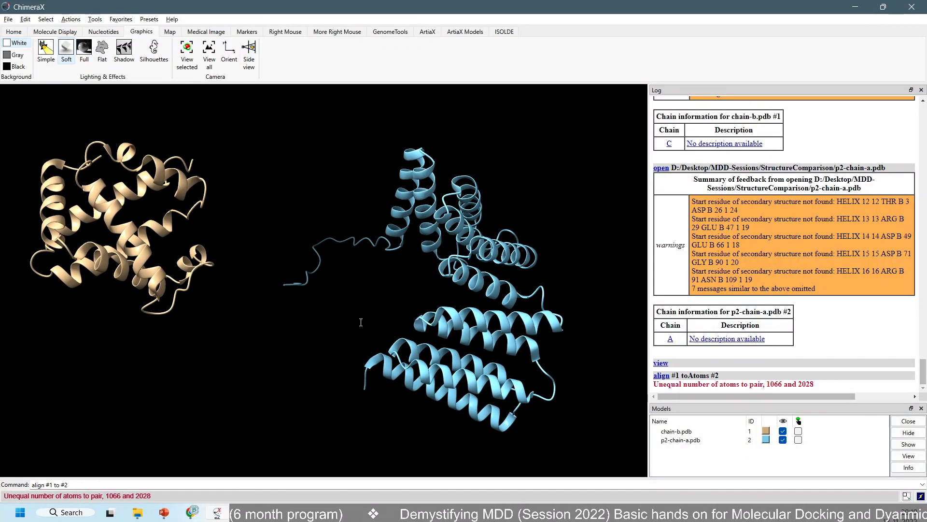
pyautogui.moveTo(361, 322); pyautogui.dragTo(376, 279)
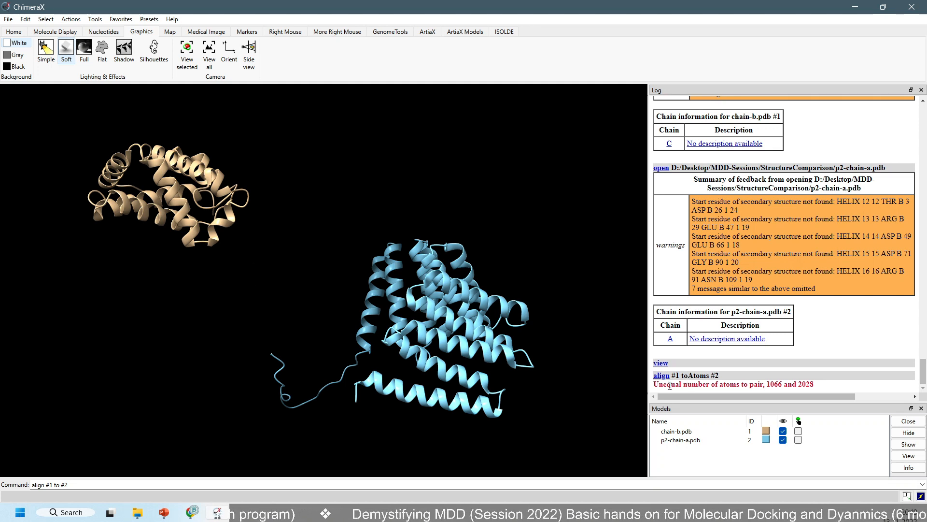
pyautogui.moveTo(655, 384); pyautogui.dragTo(801, 385)
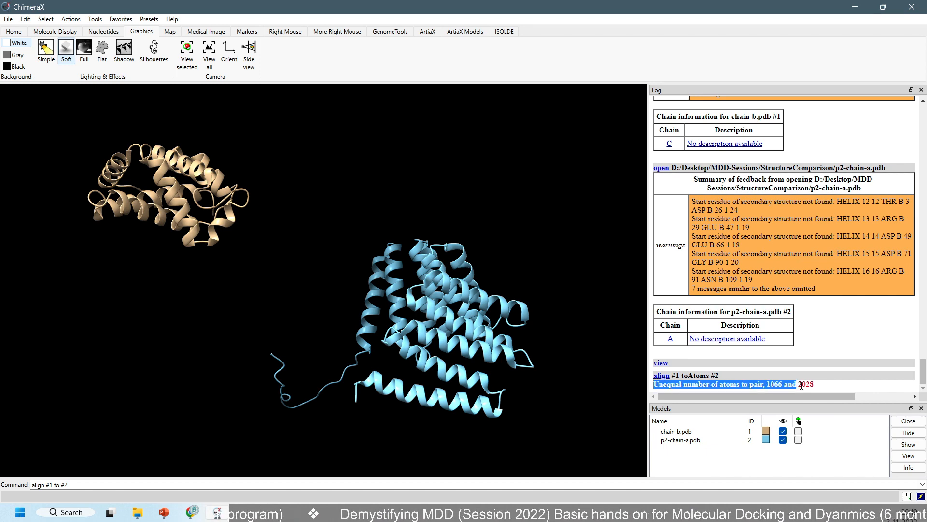
pyautogui.moveTo(382, 404); pyautogui.dragTo(402, 258)
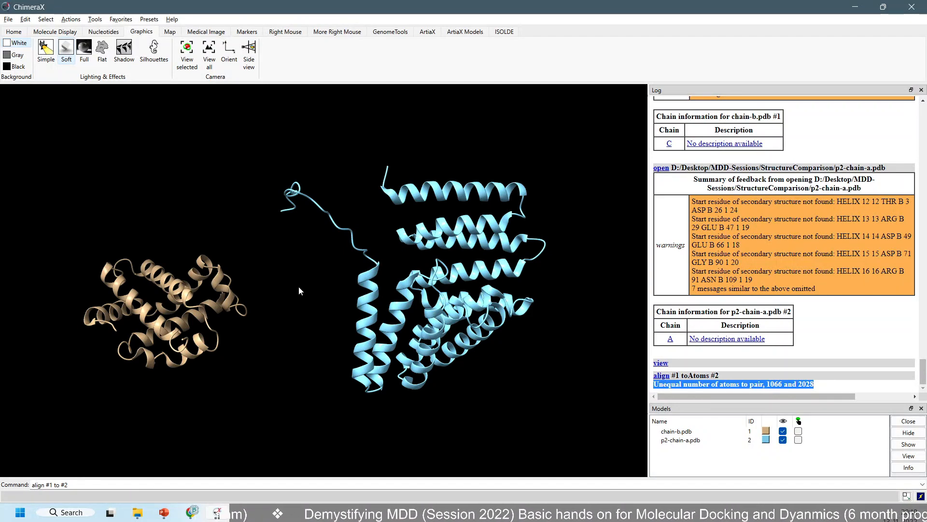
pyautogui.moveTo(298, 286); pyautogui.dragTo(275, 343)
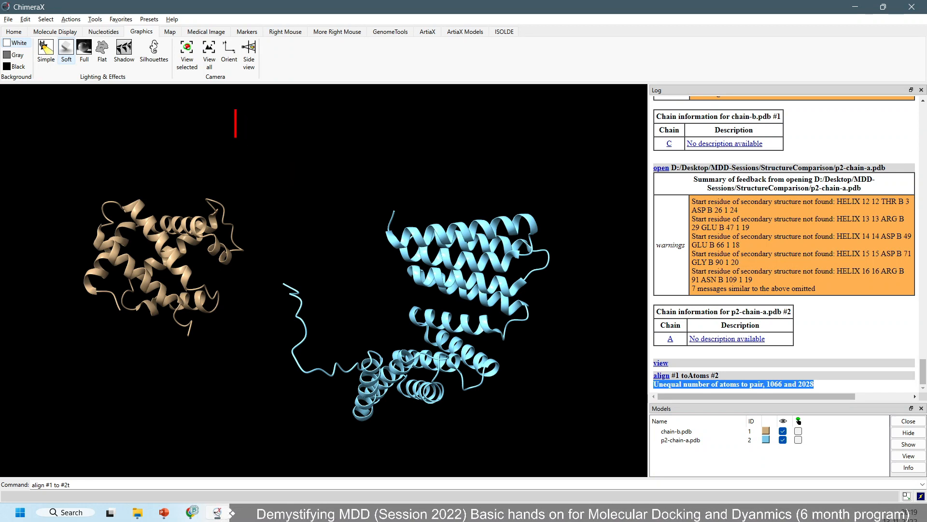
pyautogui.write('Pr')
pyautogui.press('BackSpace')
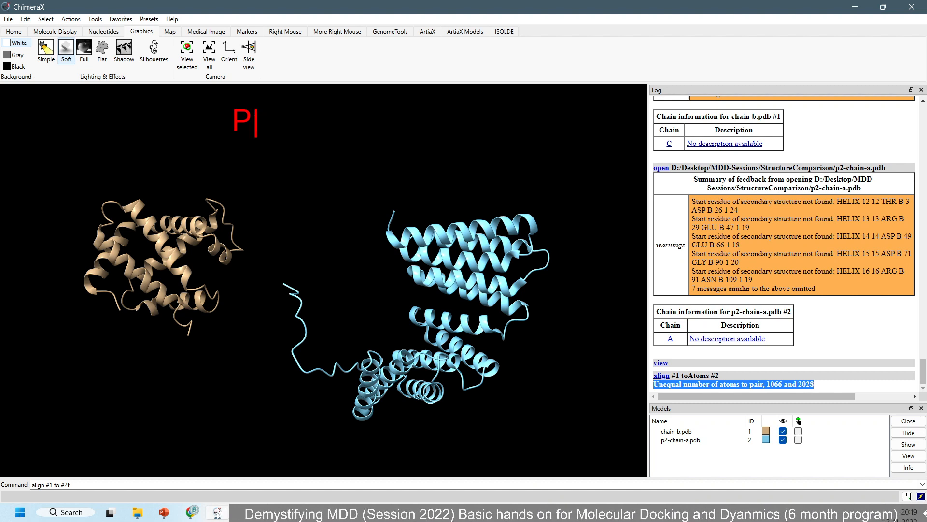
pyautogui.write('DB Protein Search')
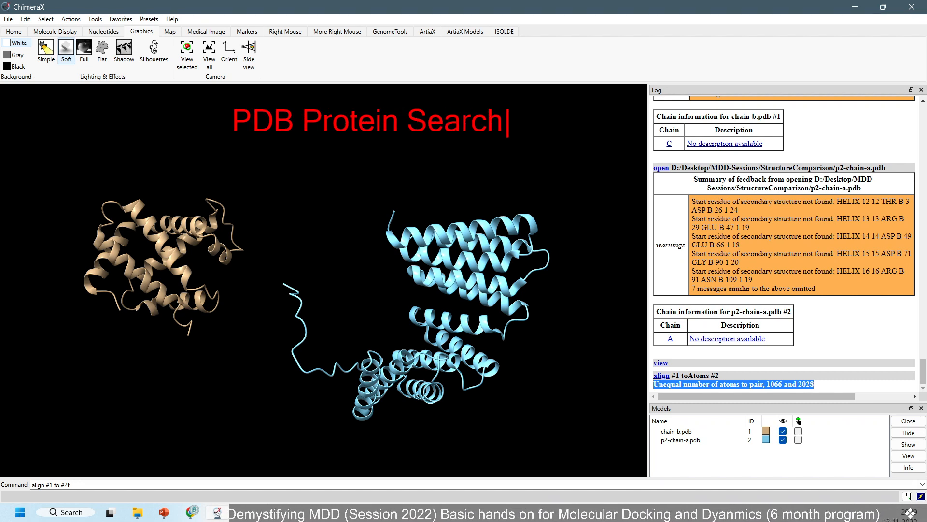
pyautogui.press('Return')
pyautogui.write('Sui')
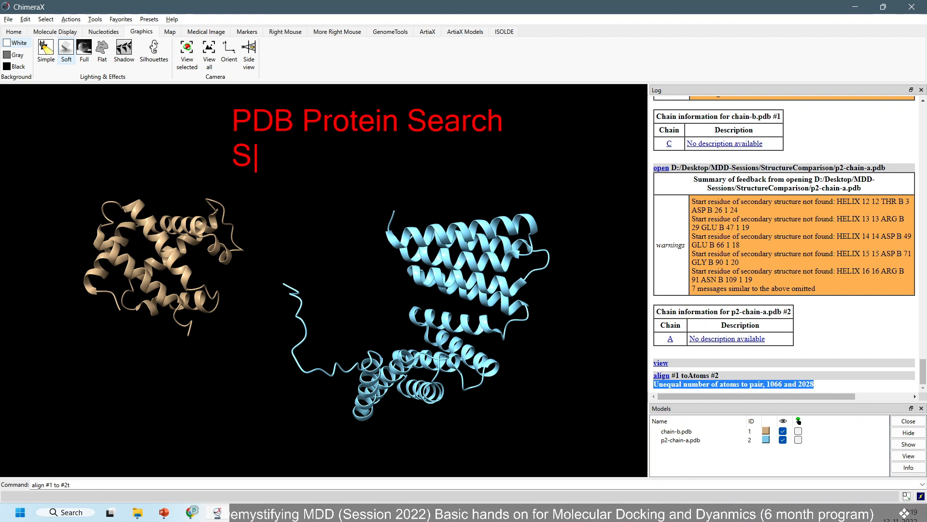
pyautogui.press('BackSpace')
pyautogui.press('BackSpace')
pyautogui.write('im')
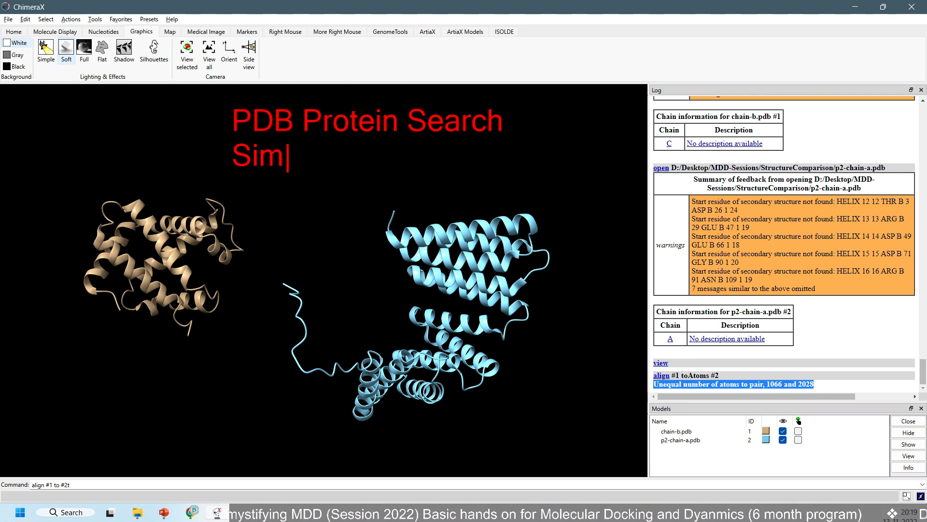
pyautogui.write('ilar Str.')
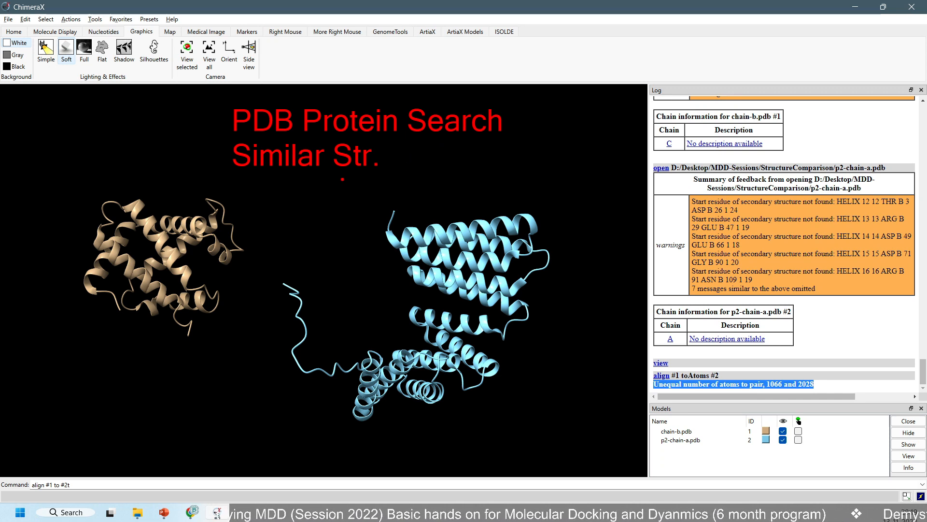
pyautogui.write(' t')
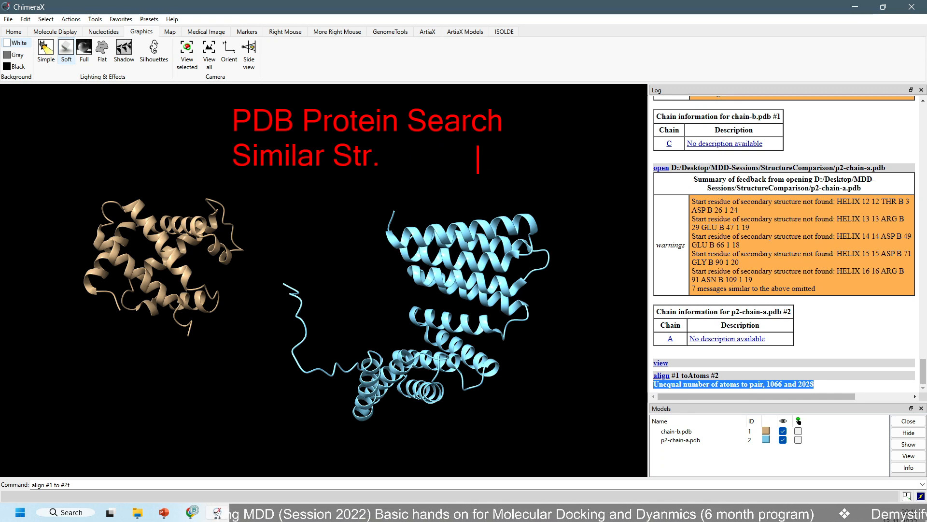
pyautogui.write('1')
pyautogui.press('Escape')
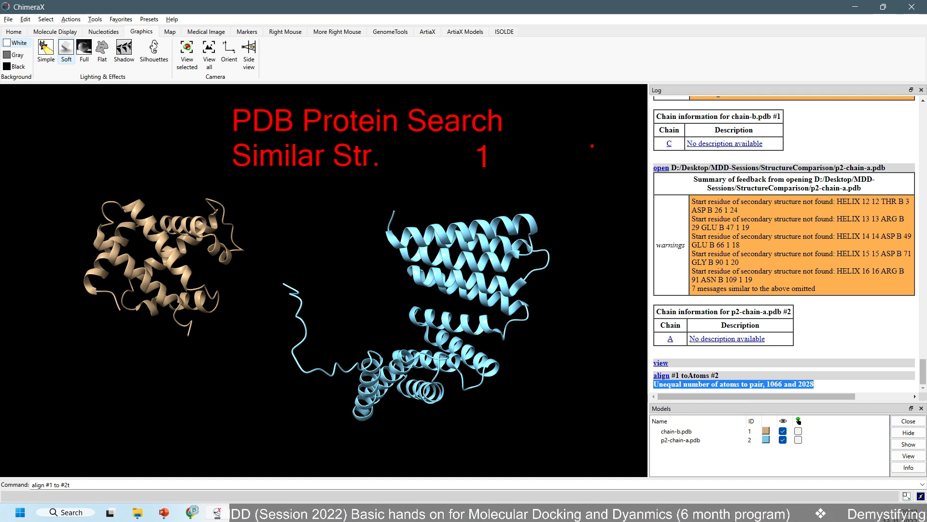
pyautogui.write('to #')
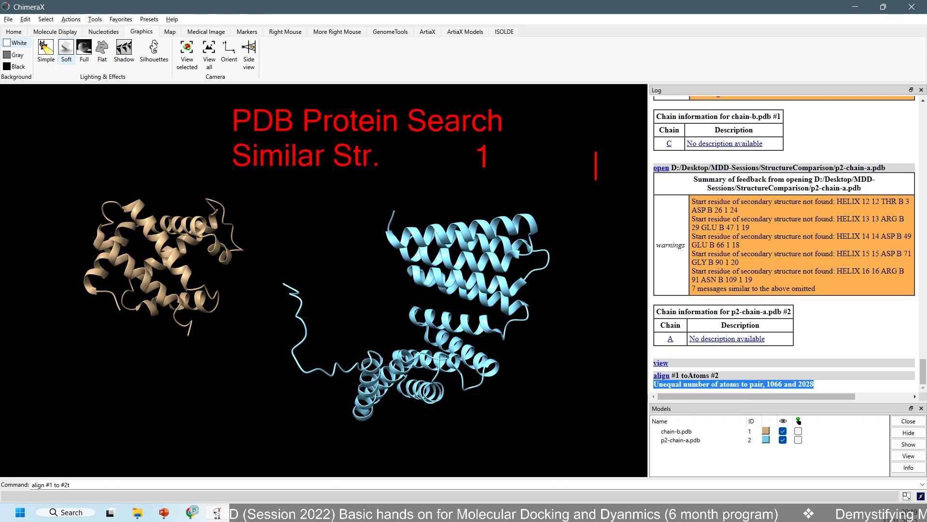
pyautogui.write('2')
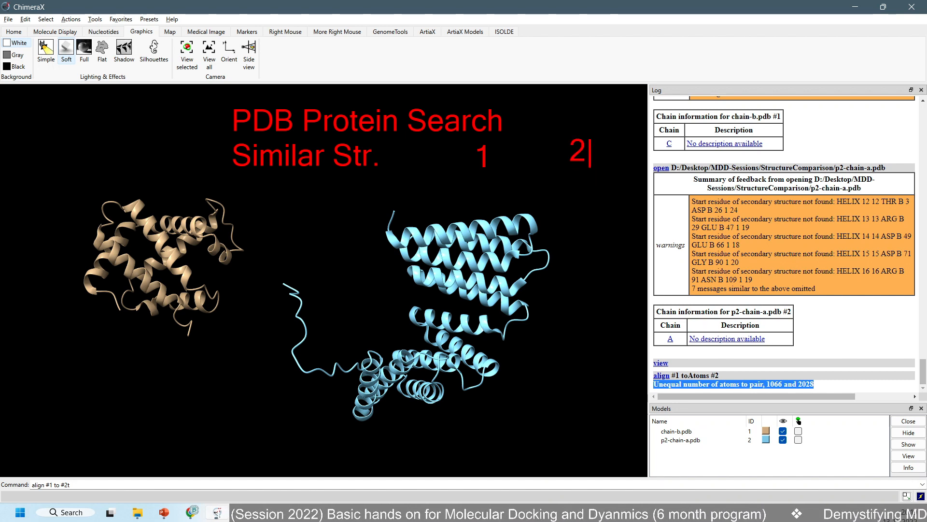
pyautogui.press('Escape')
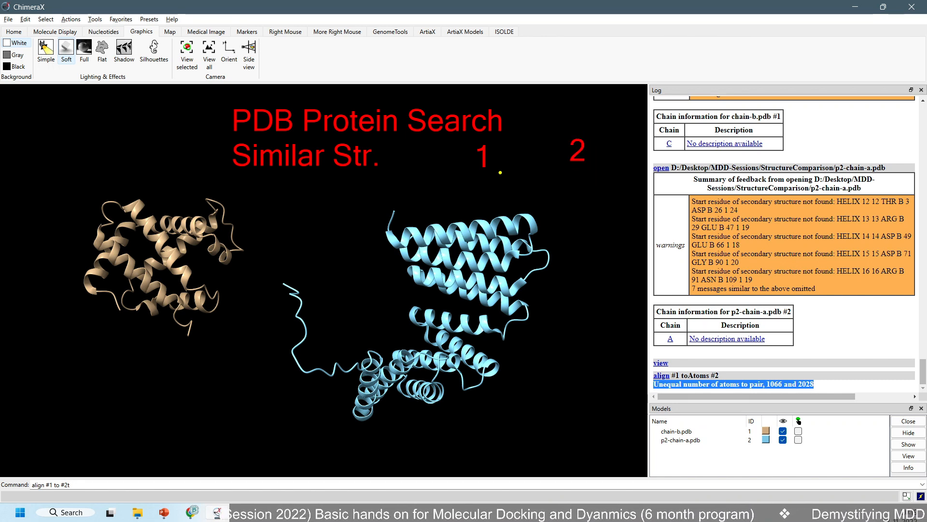
pyautogui.moveTo(486, 174); pyautogui.dragTo(515, 219)
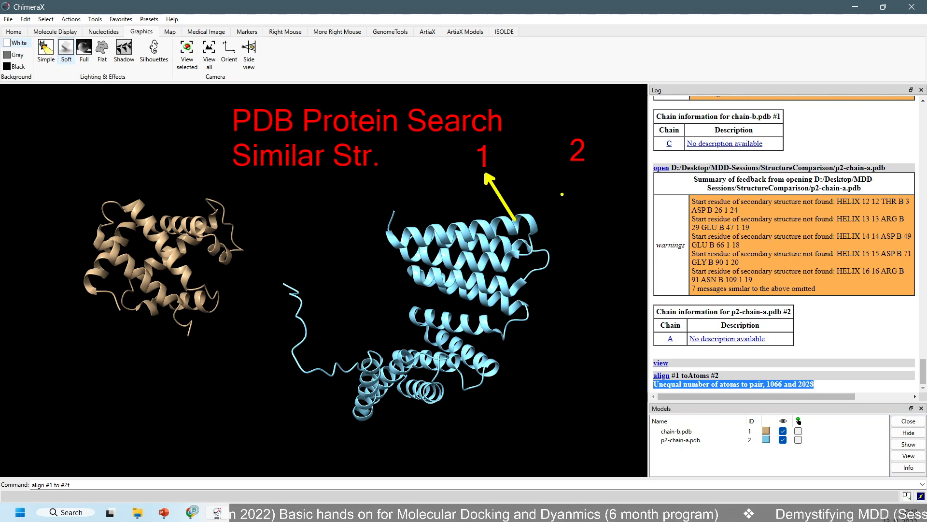
pyautogui.moveTo(575, 170); pyautogui.dragTo(559, 206)
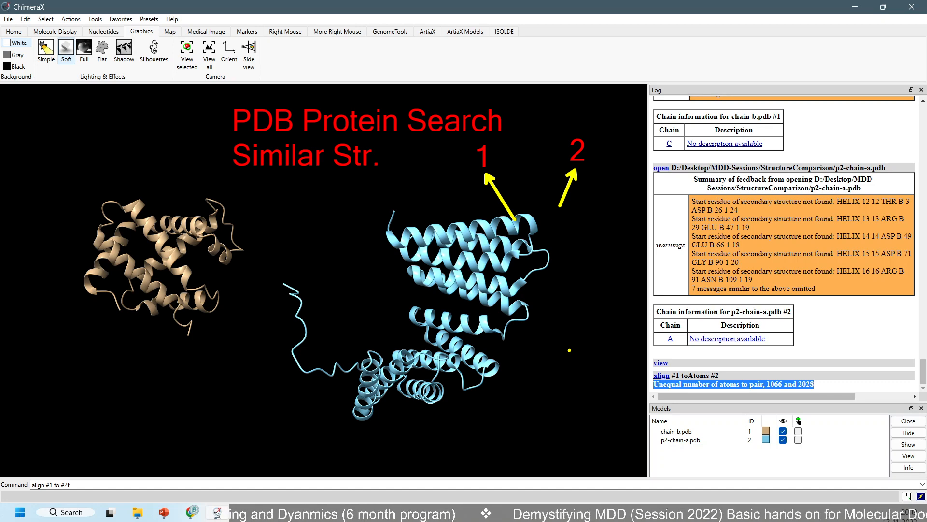
pyautogui.press('Escape')
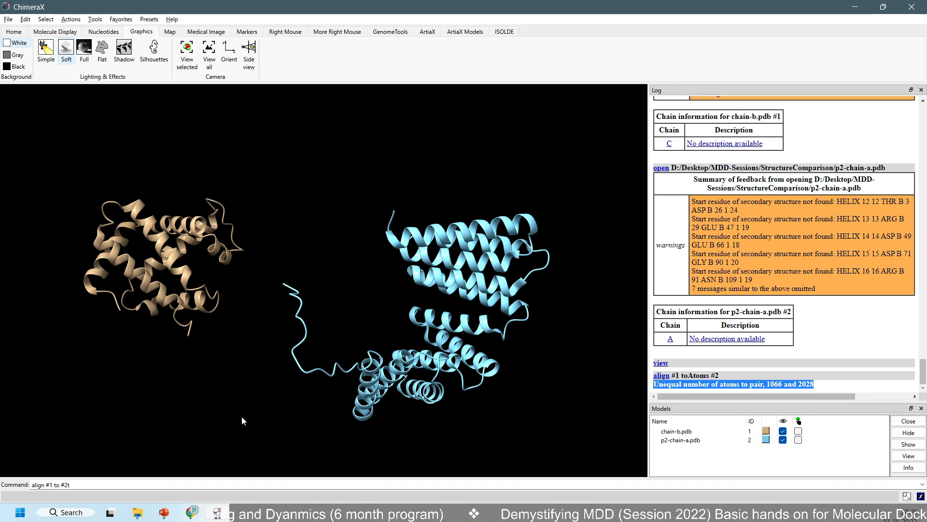
# Step: Switch to UCSF Chimera and show its Command Line below the empty viewer
pyautogui.click(194, 516)
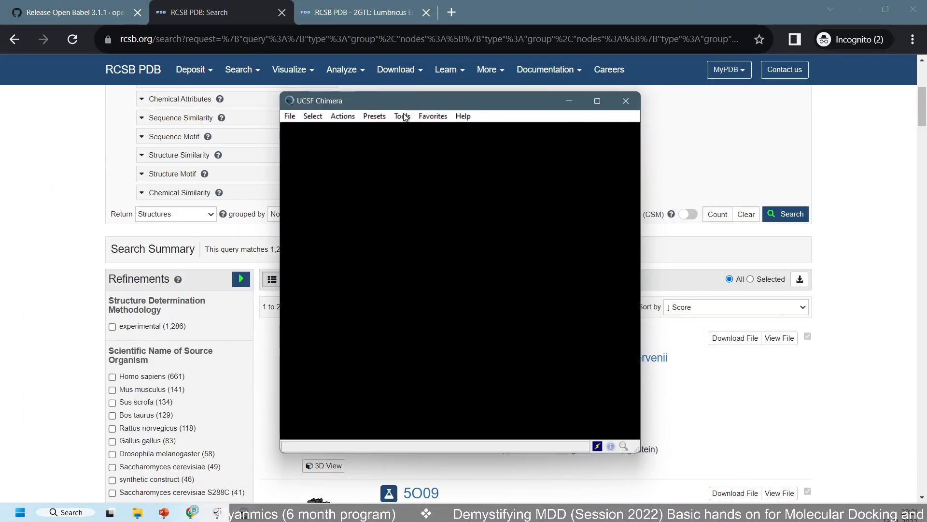
pyautogui.click(404, 117)
pyautogui.moveTo(425, 138)
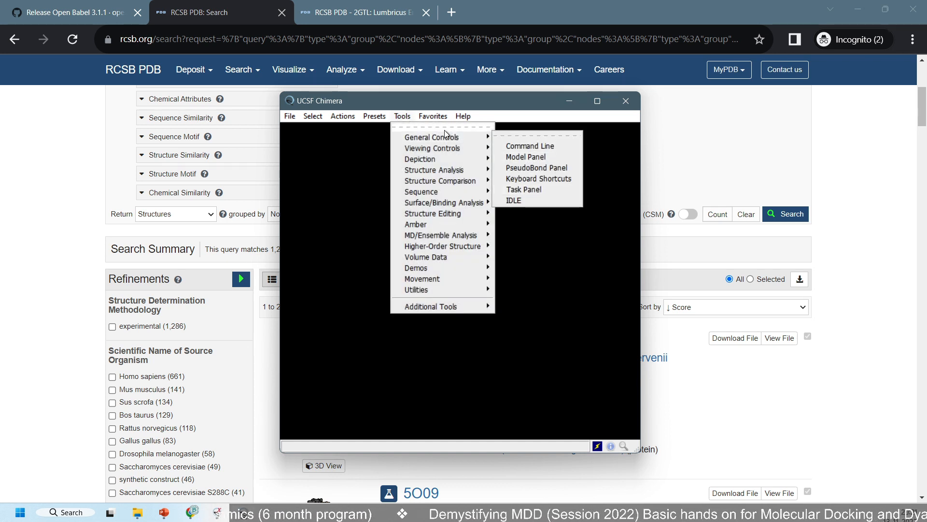
pyautogui.moveTo(445, 153)
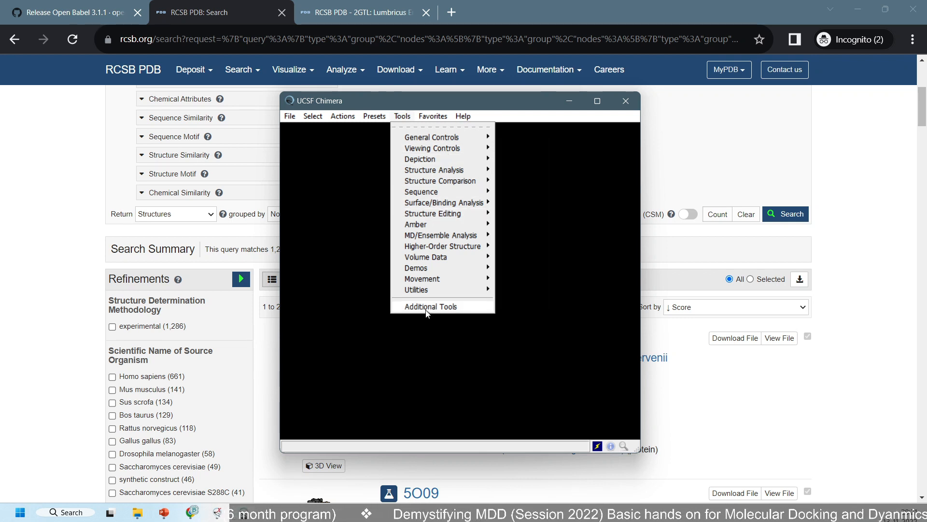
pyautogui.moveTo(426, 311)
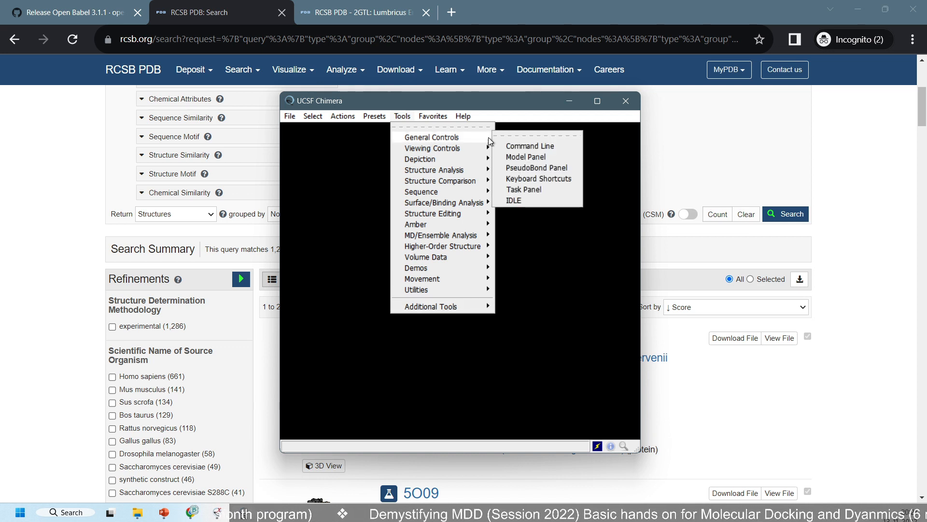
pyautogui.click(526, 146)
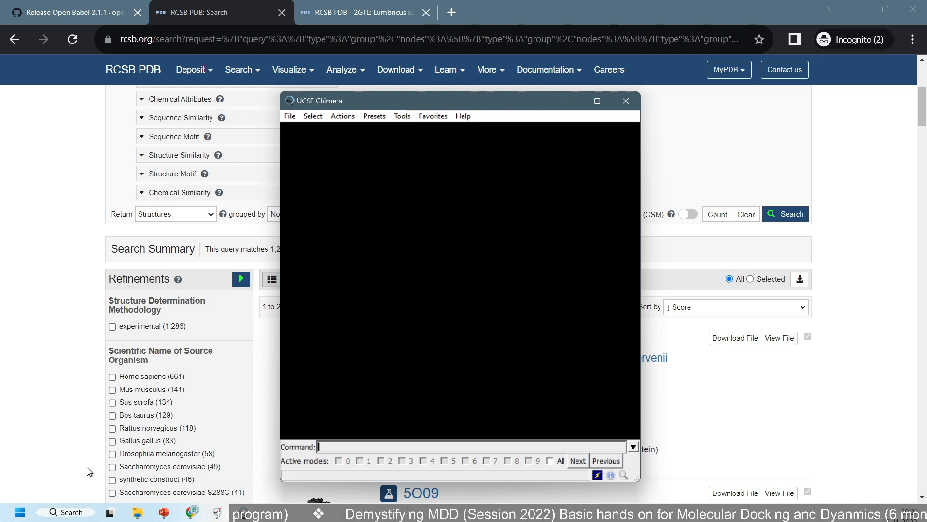
# Step: Try to load chain-A.pdb and chain-b.pdb together from the StructureComparison folder straight into the Chimera window
pyautogui.click(136, 513)
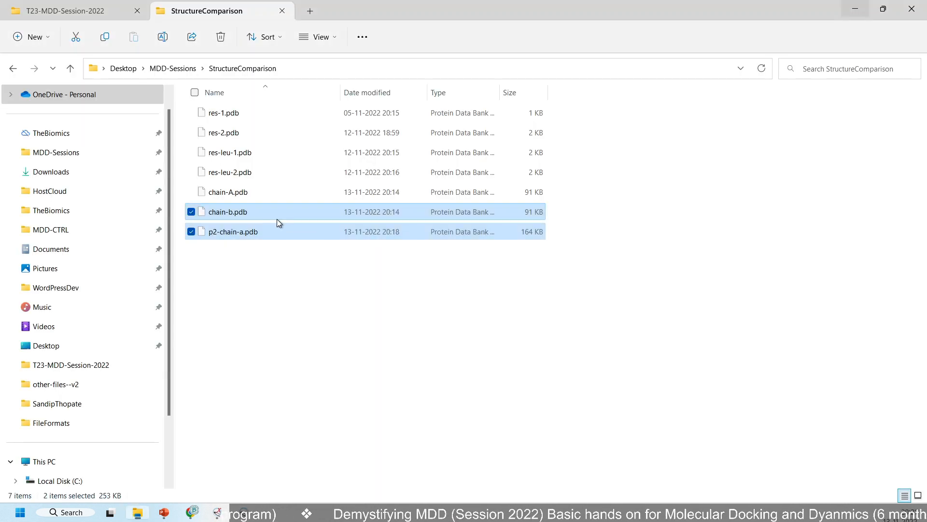
pyautogui.click(232, 211)
pyautogui.keyDown('ctrl'); pyautogui.click(224, 193); pyautogui.keyUp('ctrl')
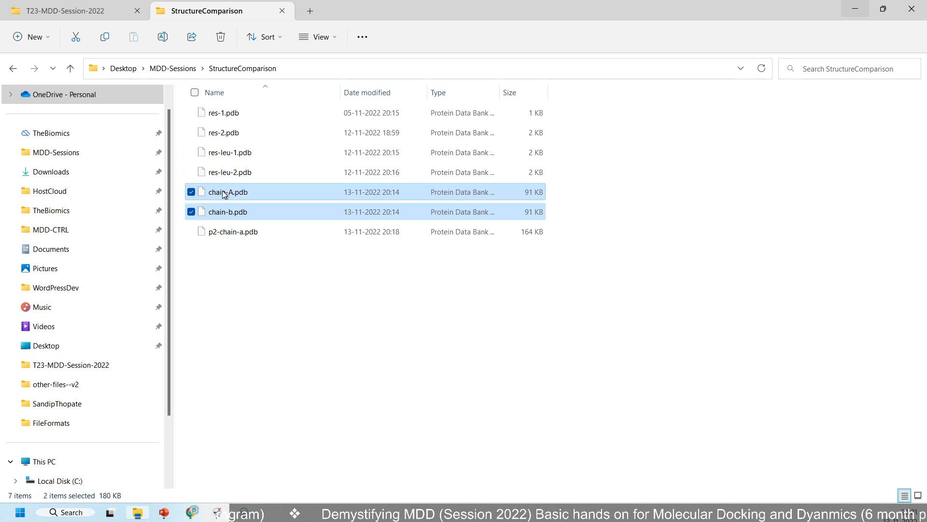
pyautogui.moveTo(225, 193); pyautogui.dragTo(409, 257)
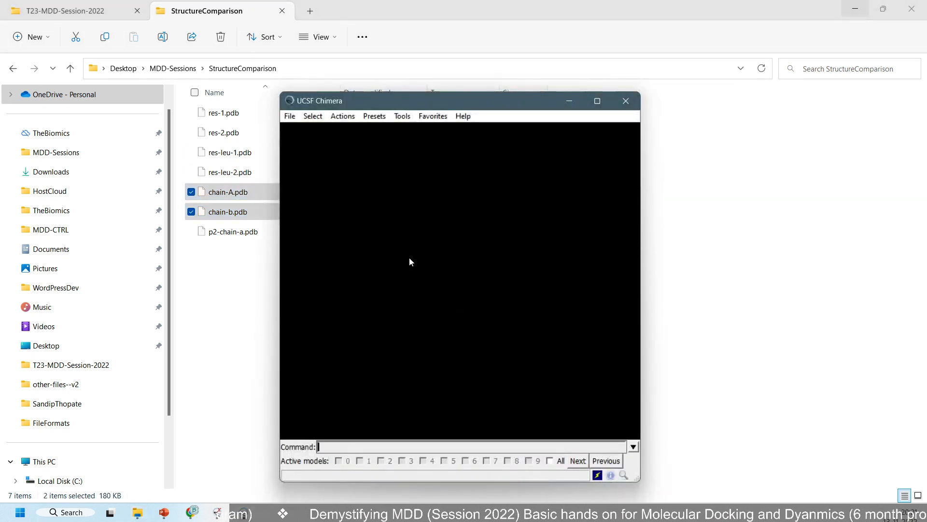
# Step: Bring up Chimera's file opening dialog, copy the full path of chain-A.pdb from the StructureComparison folder and paste it as the file name
pyautogui.click(293, 120)
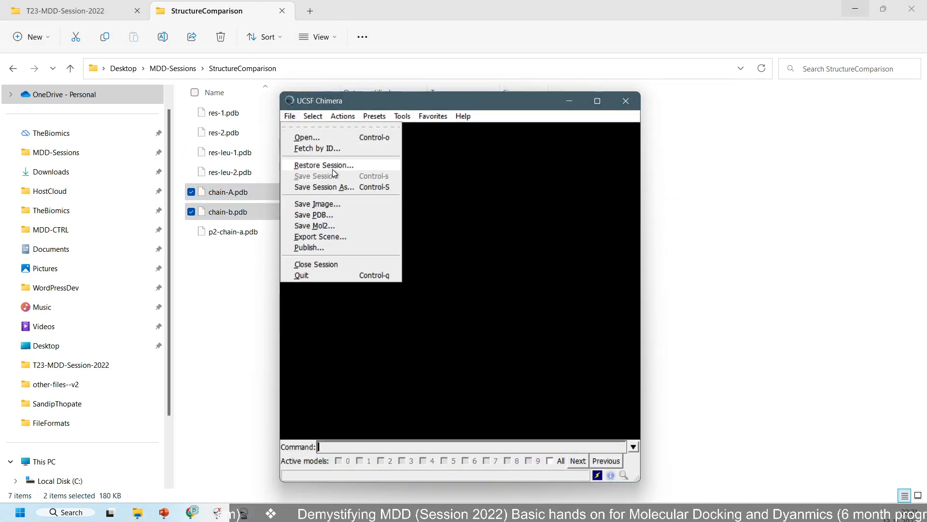
pyautogui.click(324, 140)
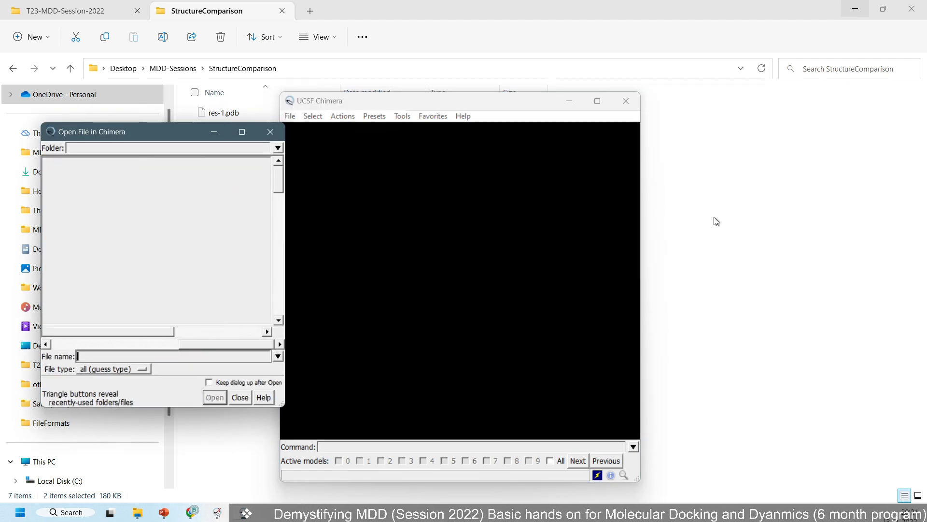
pyautogui.click(717, 222)
pyautogui.click(219, 192)
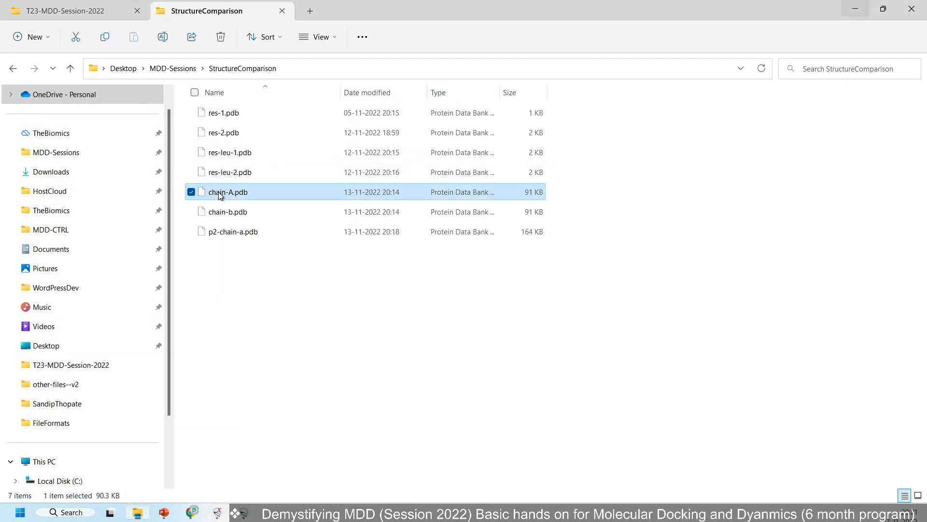
pyautogui.rightClick(219, 192)
pyautogui.click(294, 309)
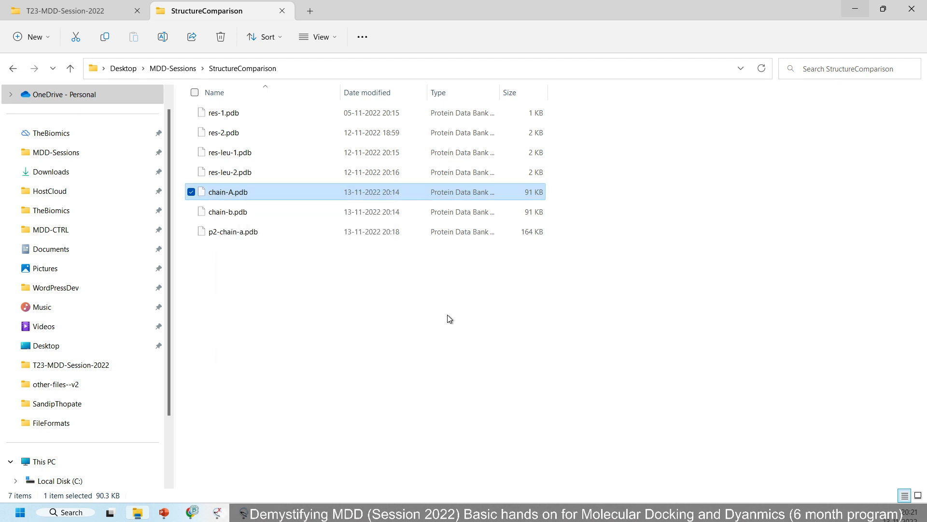
pyautogui.hotkey('alt', 'Tab')
pyautogui.click(193, 356)
pyautogui.hotkey('ctrl', 'v')
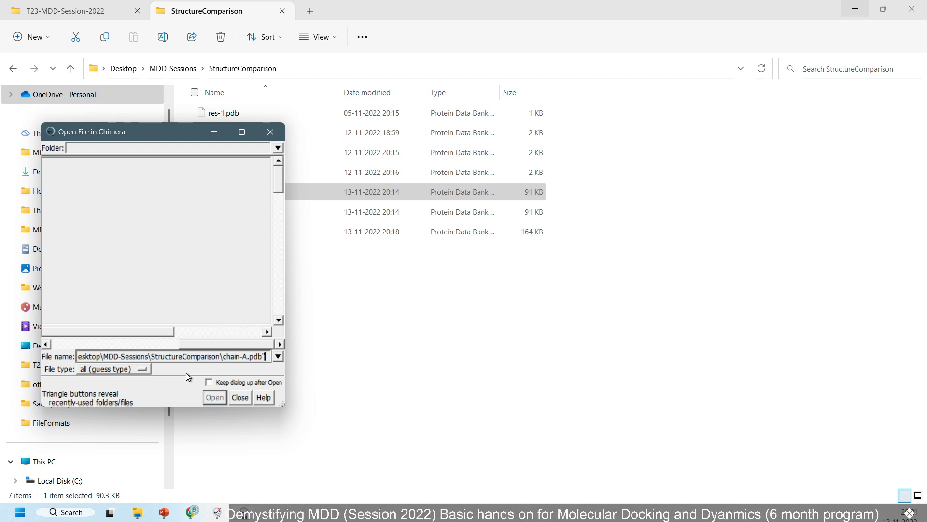
# Step: Paste the copied path as the dialog's folder, cut off the chain-A.pdb part and apply it
pyautogui.click(99, 145)
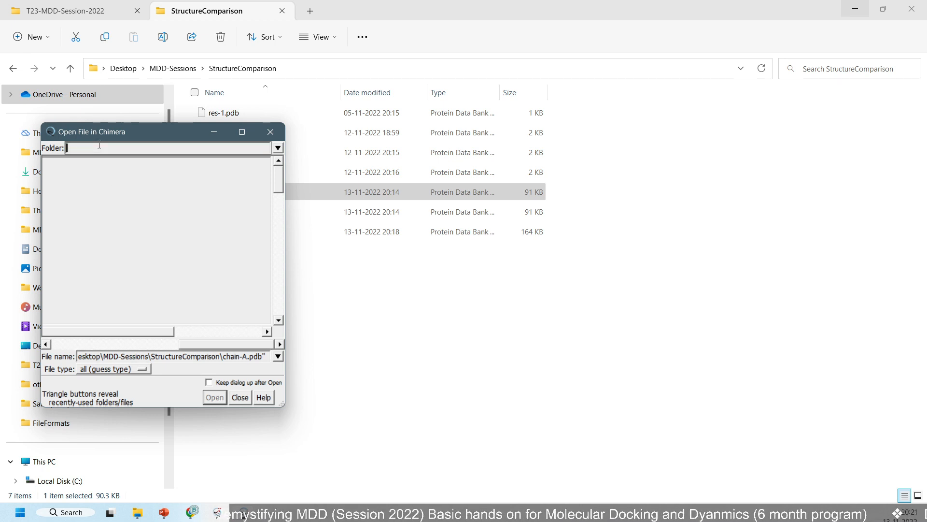
pyautogui.hotkey('ctrl', 'v')
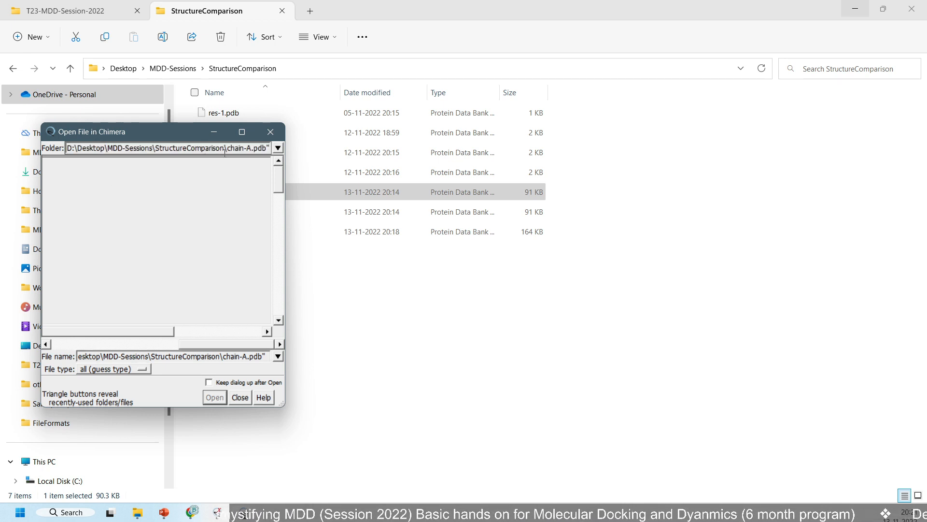
pyautogui.keyDown('shift'); pyautogui.click(226, 152); pyautogui.keyUp('shift')
pyautogui.click(226, 152)
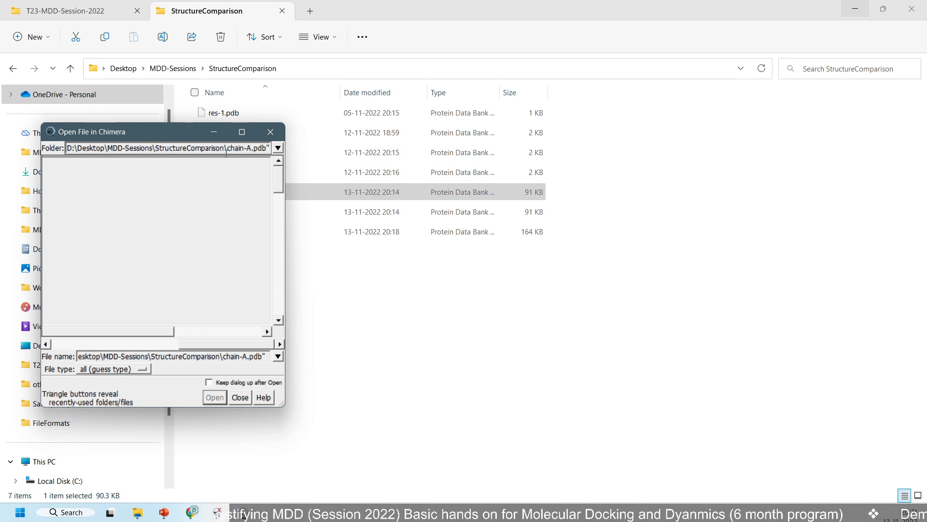
pyautogui.hotkey('shift', 'End')
pyautogui.press('Delete')
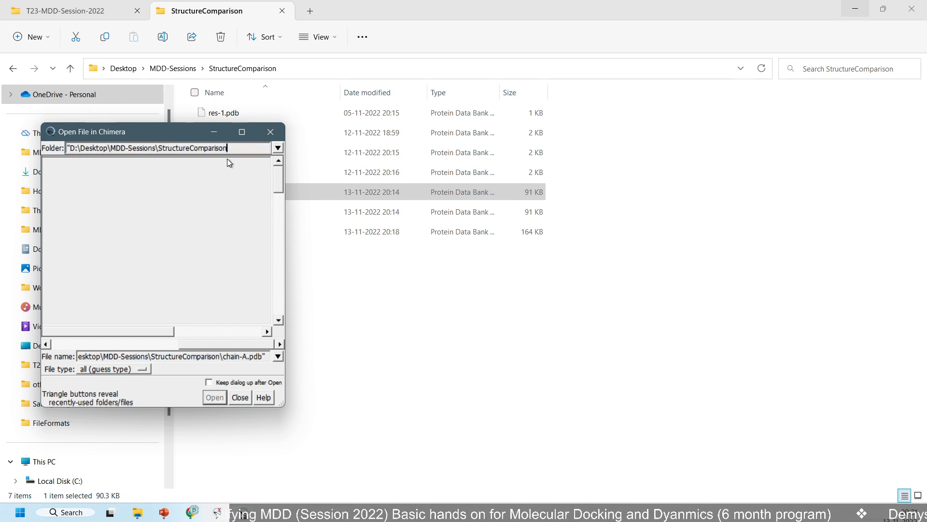
pyautogui.press('Return')
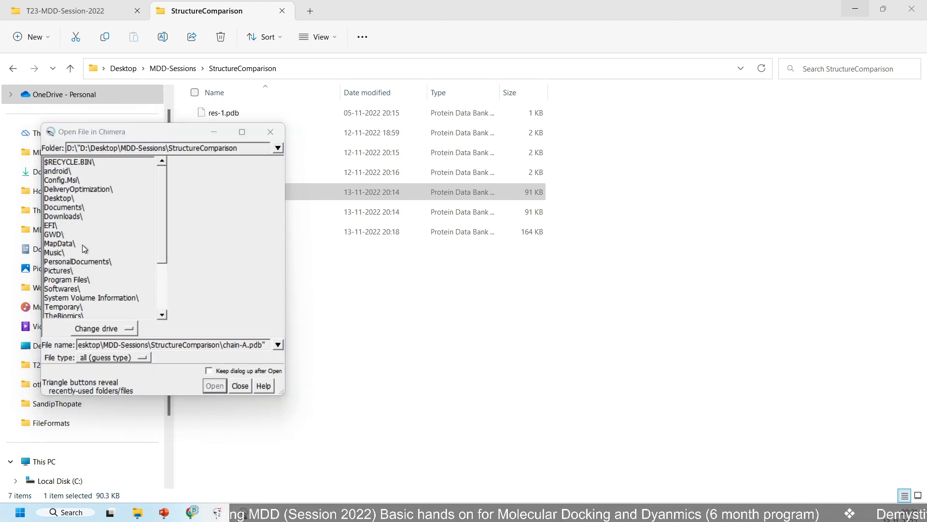
# Step: Correct the folder path to D:\Desktop\MDD-Sessions\StructureComparison by removing the extra drive prefix and quotation mark
pyautogui.scroll(-2, 82, 246)
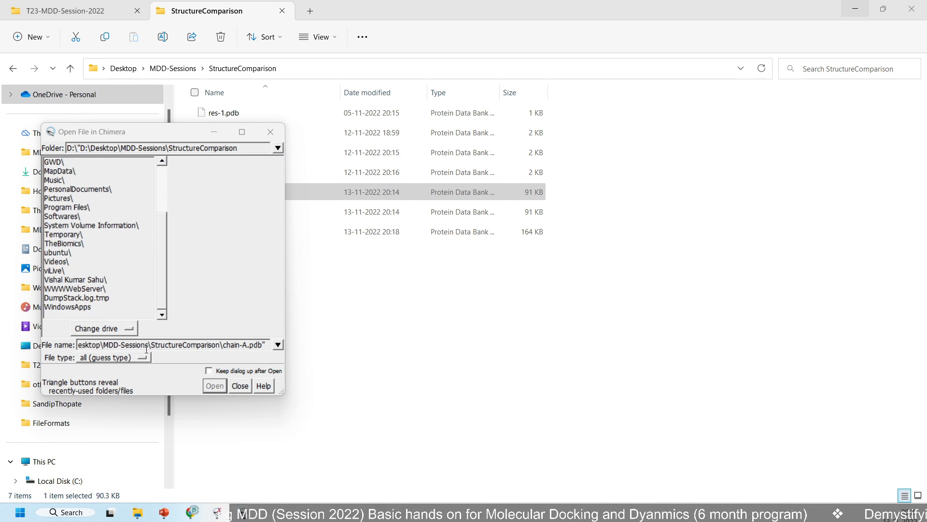
pyautogui.moveTo(160, 245); pyautogui.dragTo(166, 172)
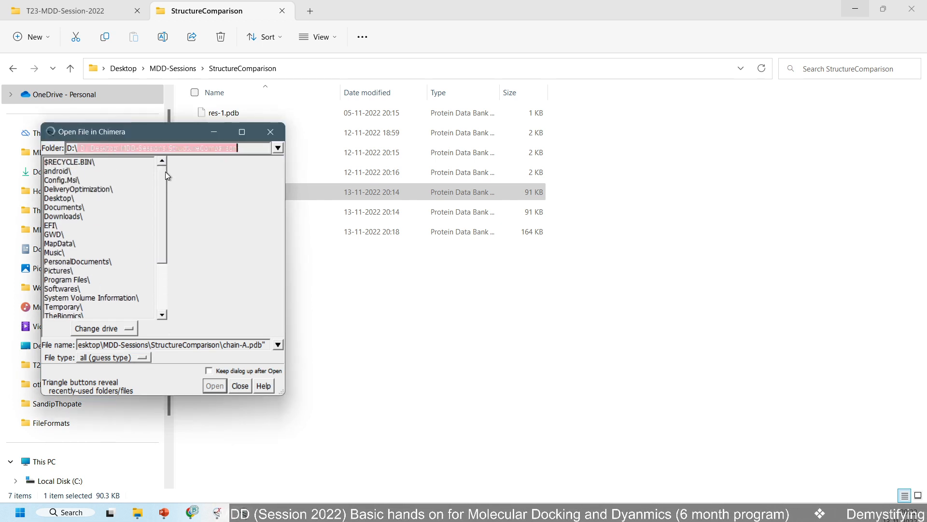
pyautogui.click(249, 151)
pyautogui.click(278, 149)
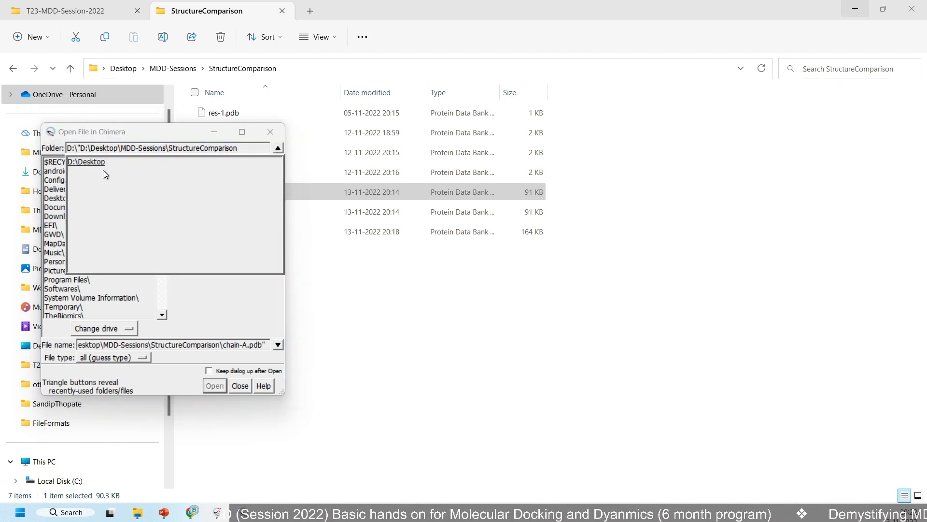
pyautogui.click(84, 149)
pyautogui.moveTo(80, 149); pyautogui.dragTo(58, 147)
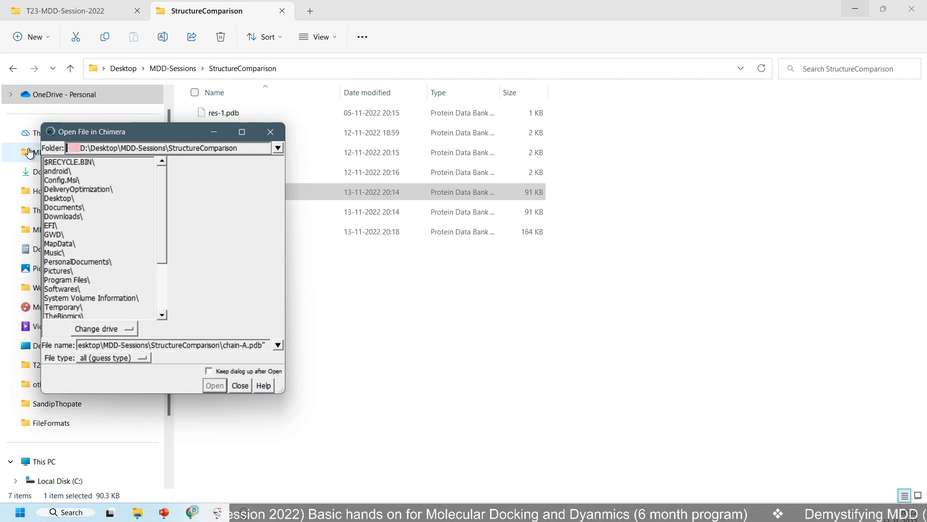
pyautogui.press('BackSpace')
pyautogui.press('Return')
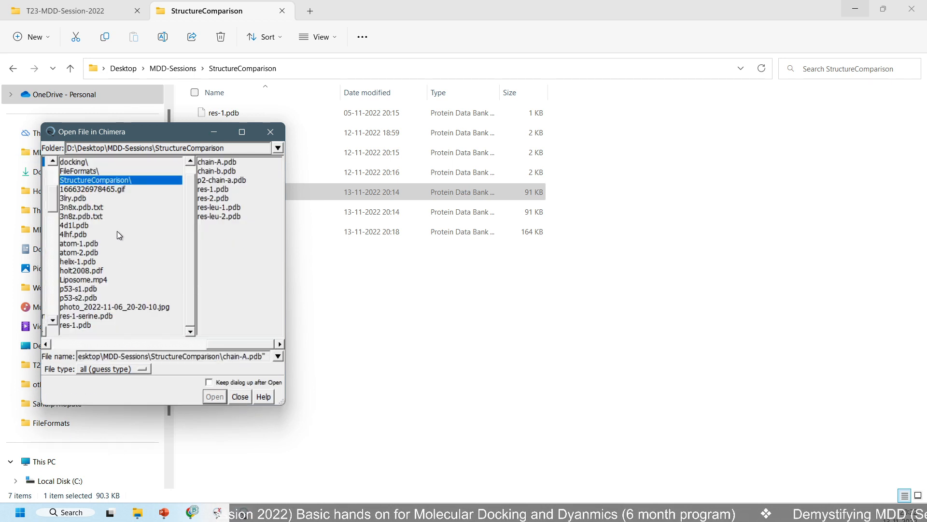
# Step: Open chain-A.pdb from the StructureComparison folder and show the whole chain in the Chimera viewer
pyautogui.click(216, 162)
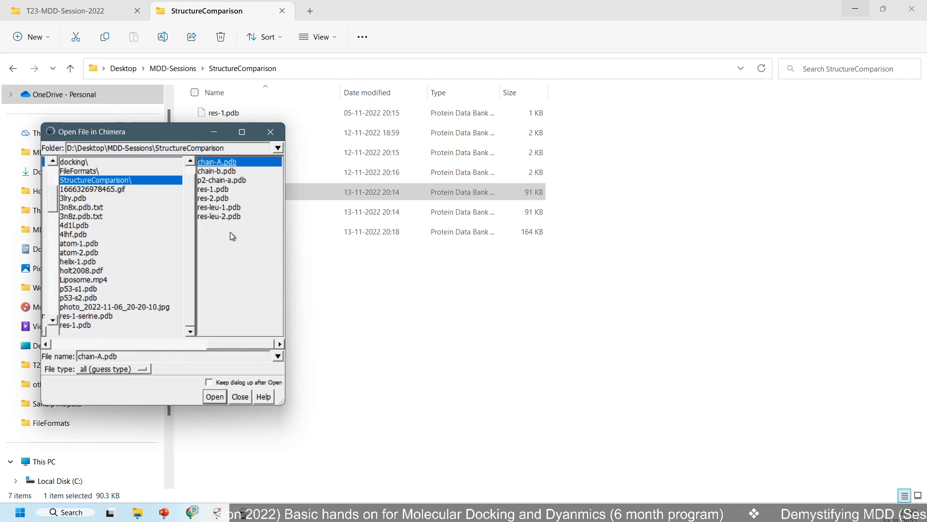
pyautogui.click(215, 396)
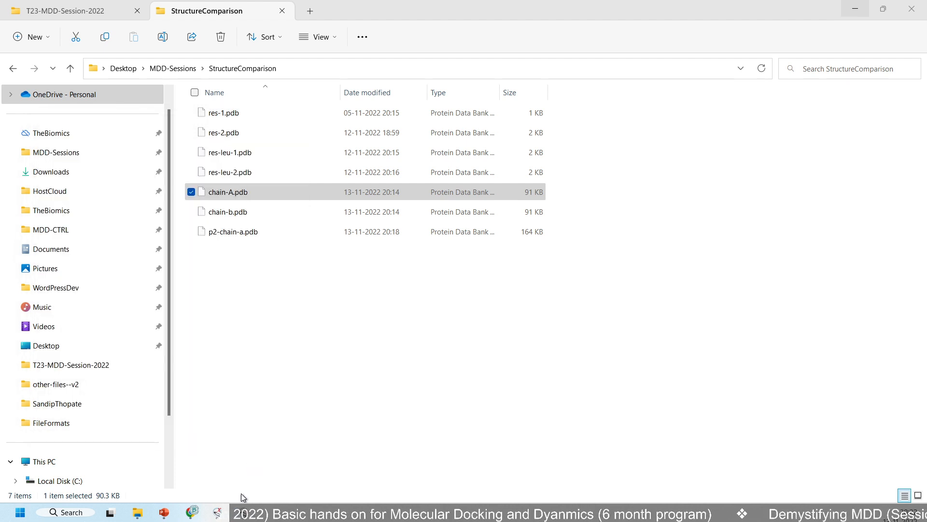
pyautogui.click(243, 511)
pyautogui.scroll(8, 438, 304)
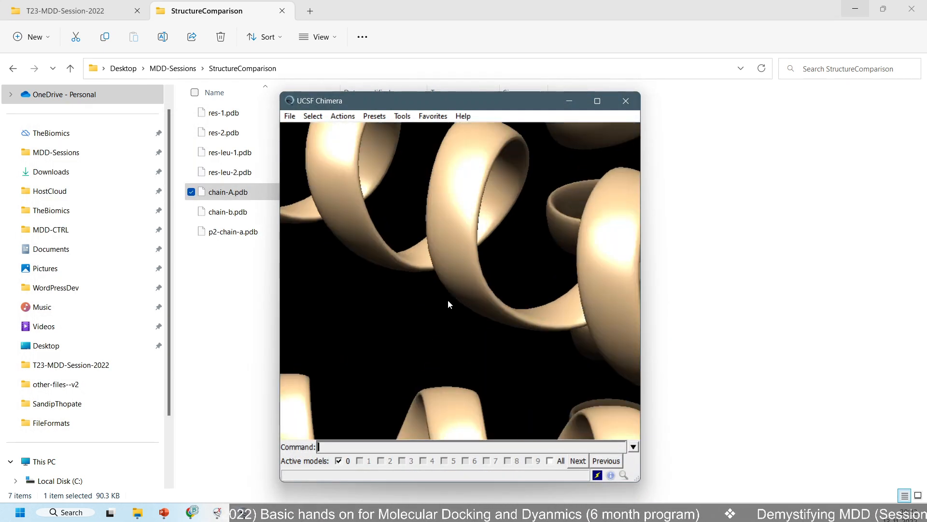
pyautogui.scroll(-8, 449, 301)
pyautogui.scroll(-5, 449, 300)
pyautogui.scroll(3, 448, 300)
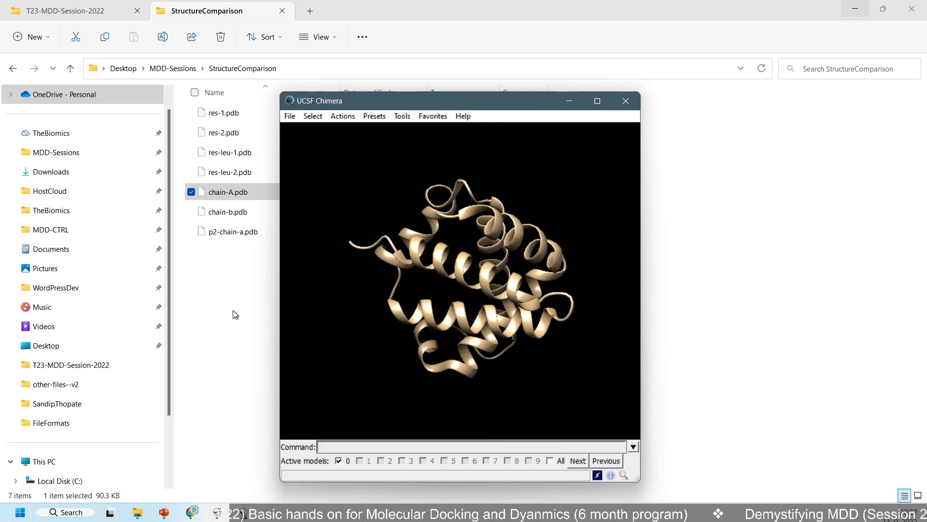
# Step: Open chain-b.pdb from the same folder alongside chain-A so both chains are in the Chimera viewer
pyautogui.click(225, 213)
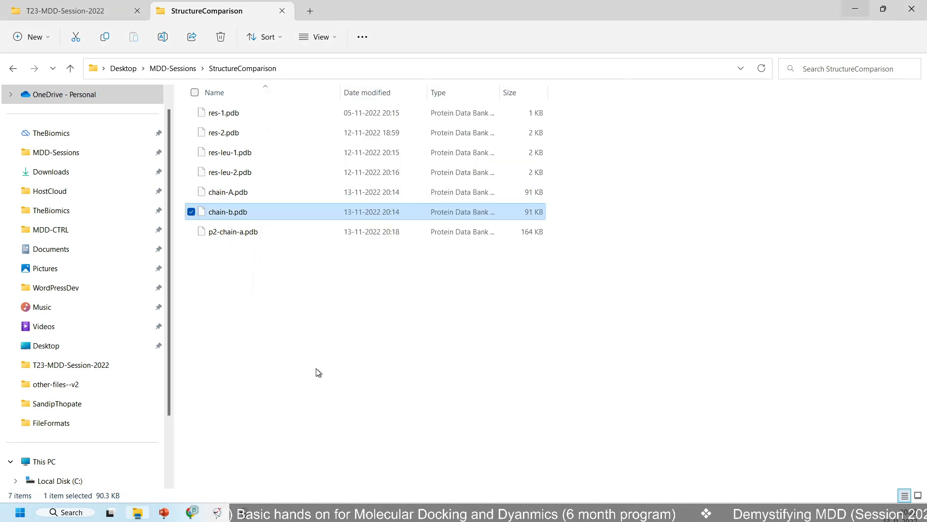
pyautogui.hotkey('alt', 'Tab')
pyautogui.click(290, 116)
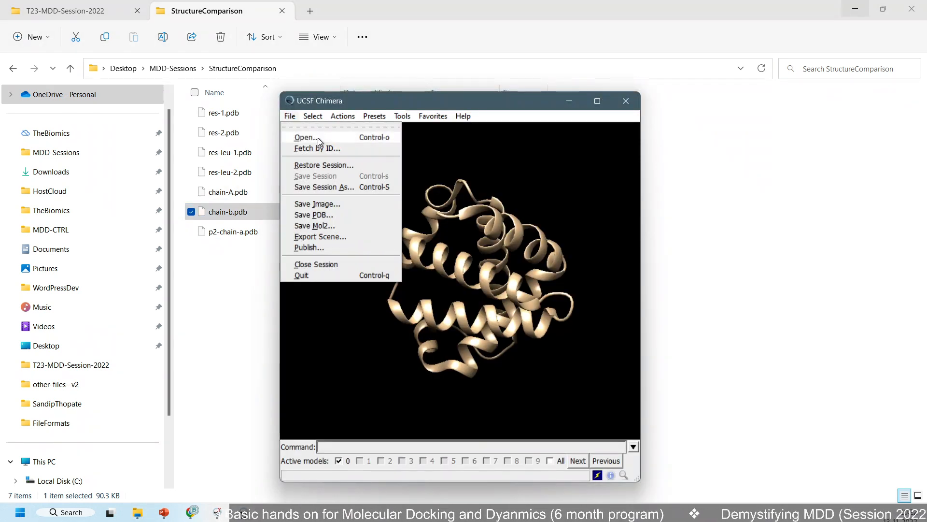
pyautogui.click(318, 138)
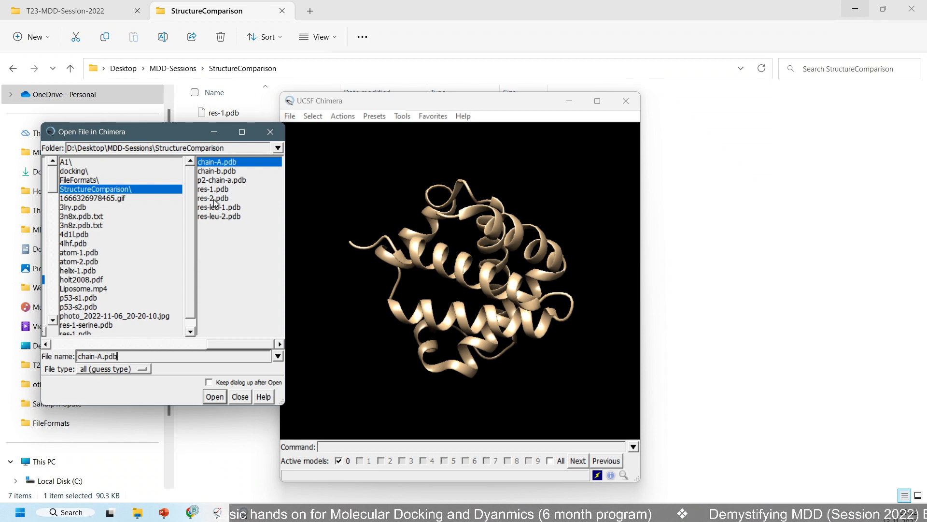
pyautogui.doubleClick(220, 172)
pyautogui.scroll(5, 444, 343)
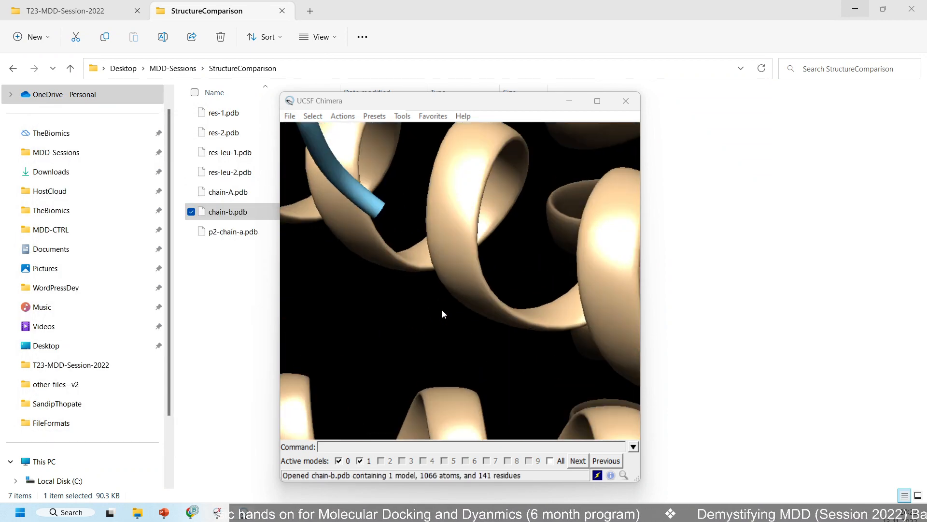
pyautogui.scroll(-3, 442, 307)
pyautogui.scroll(-5, 444, 313)
pyautogui.scroll(2, 447, 320)
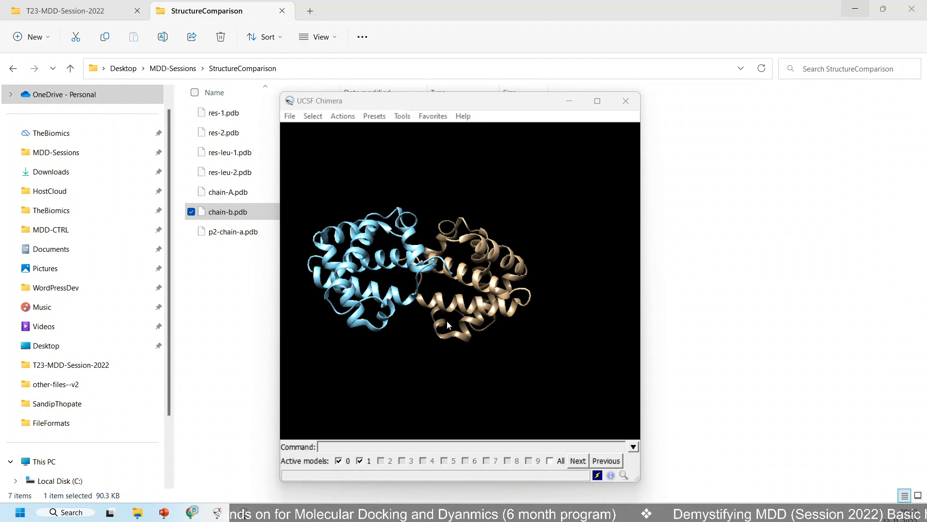
# Step: Try to align the two loaded chains with the command align #1 to #2
pyautogui.click(369, 447)
pyautogui.write('align ')
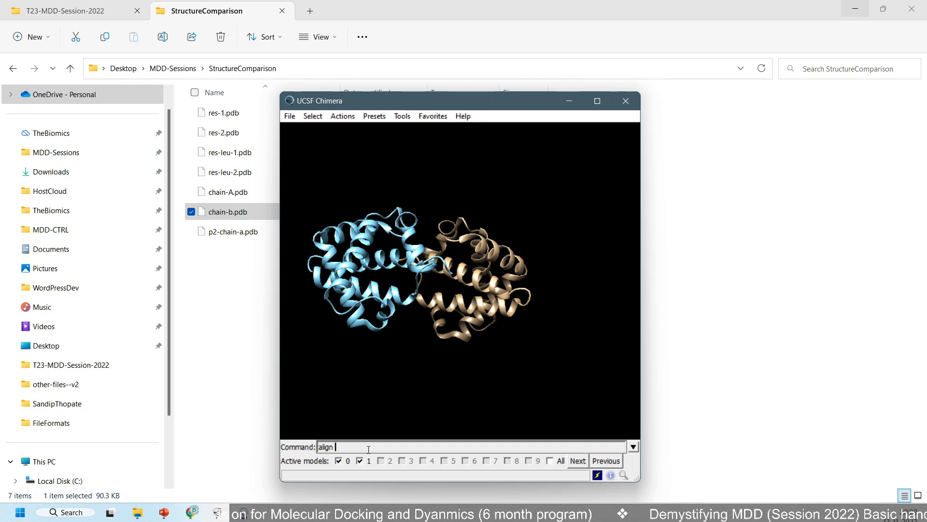
pyautogui.write('#1 to #2')
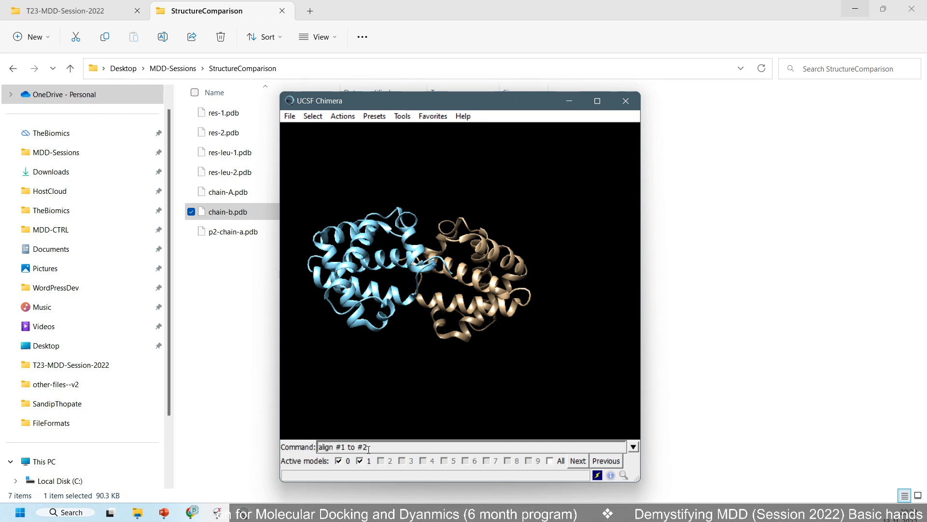
pyautogui.press('Return')
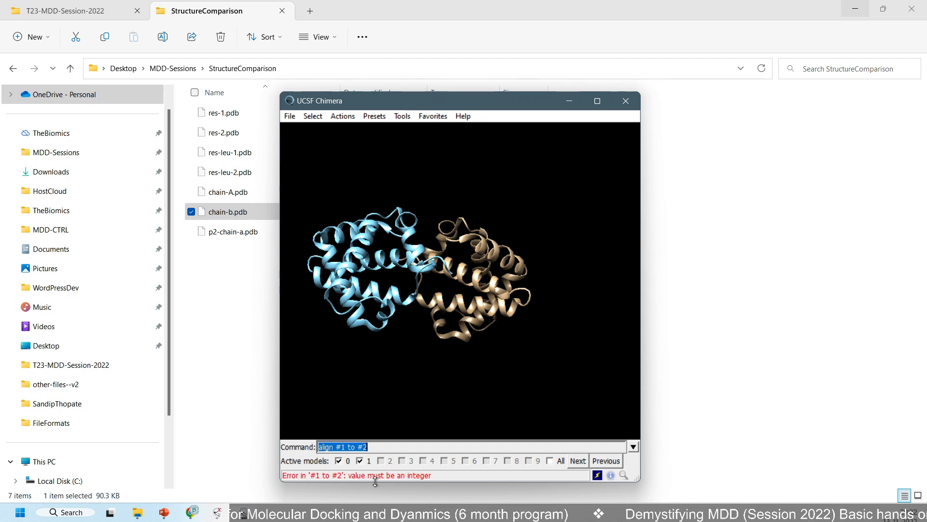
pyautogui.click(371, 446)
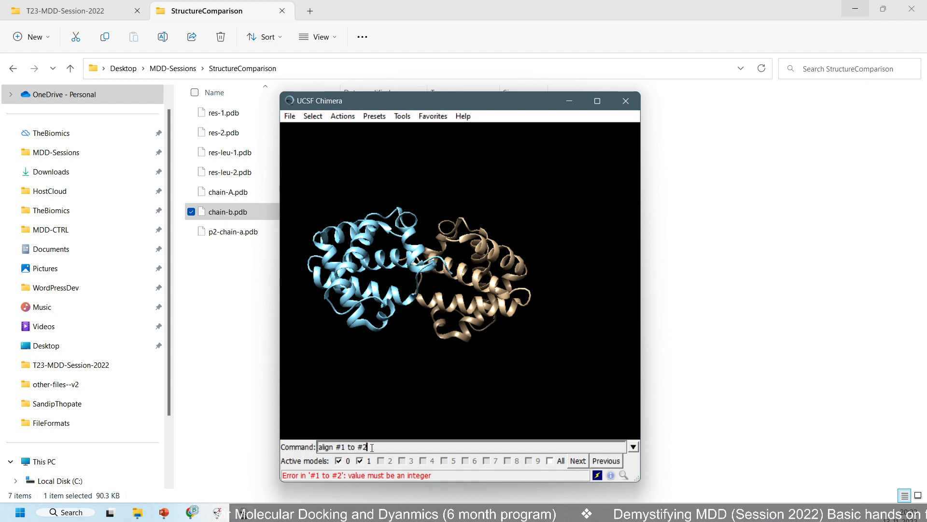
pyautogui.click(334, 447)
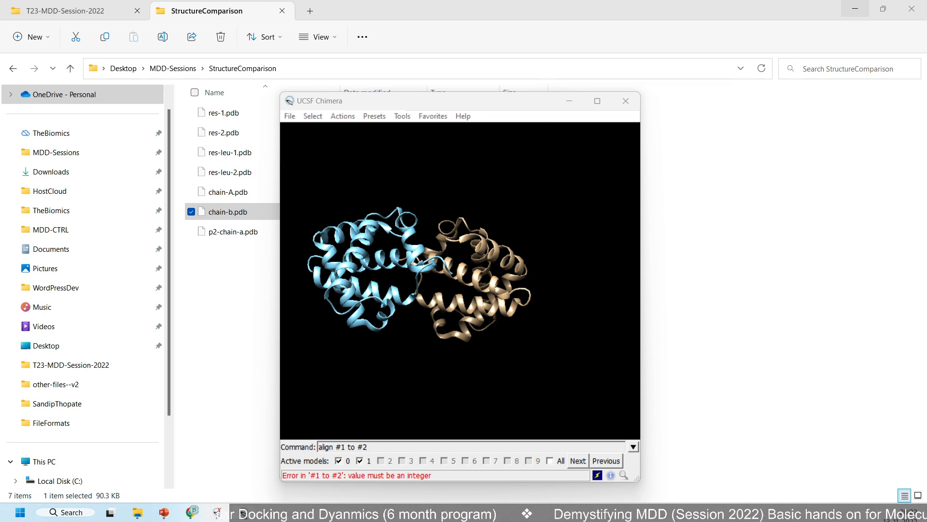
# Step: Enlarge the Reply Log and read its latest entries, then return to the main Chimera window
pyautogui.moveTo(0, 129); pyautogui.dragTo(685, 118)
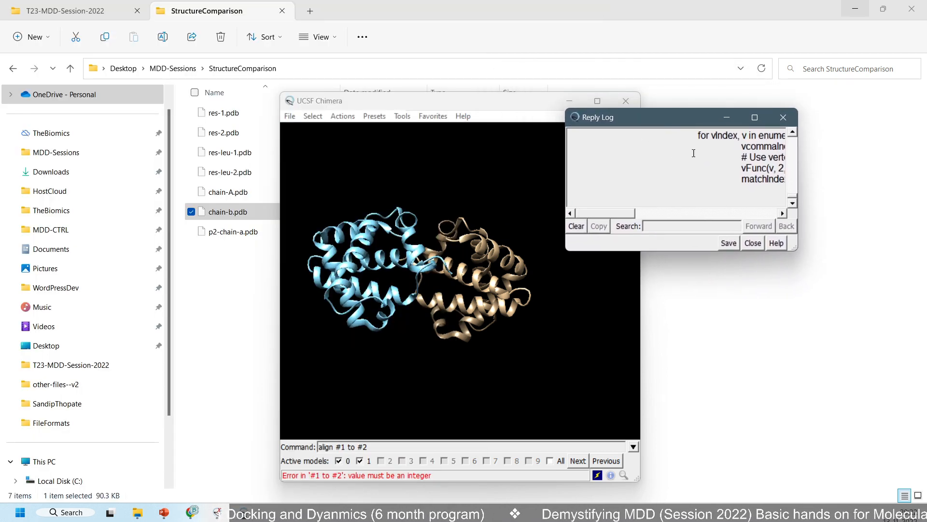
pyautogui.scroll(1, 789, 178)
pyautogui.moveTo(796, 248); pyautogui.dragTo(925, 427)
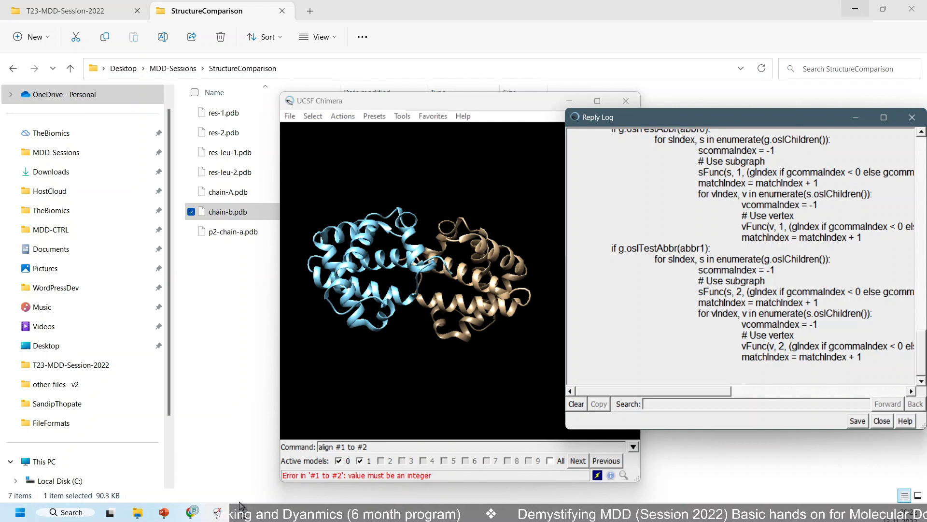
pyautogui.click(311, 390)
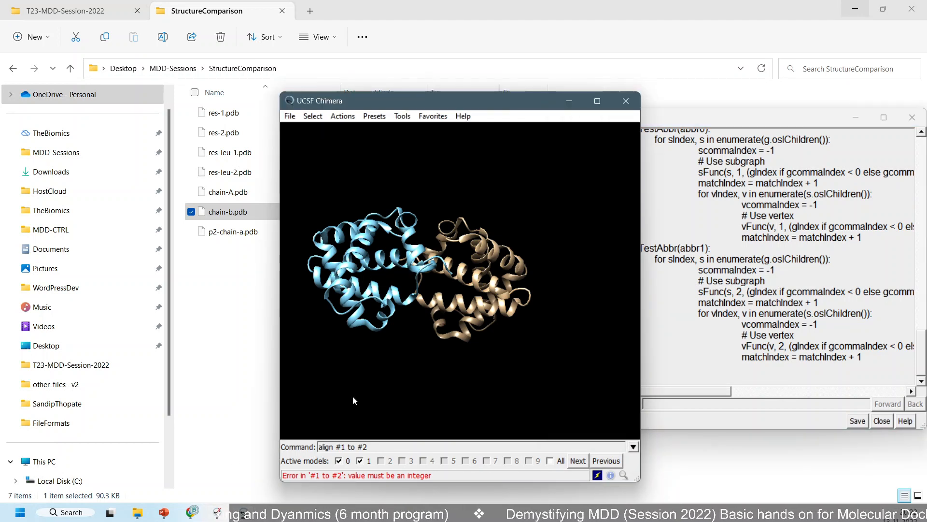
# Step: Toggle the active state of models 1 and 0 off and back on
pyautogui.click(359, 461)
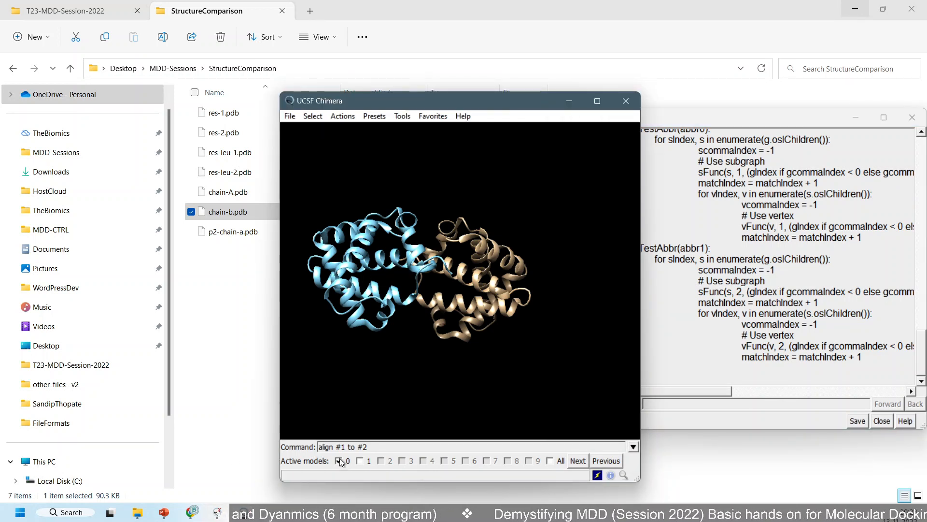
pyautogui.click(339, 461)
pyautogui.click(338, 461)
pyautogui.click(359, 461)
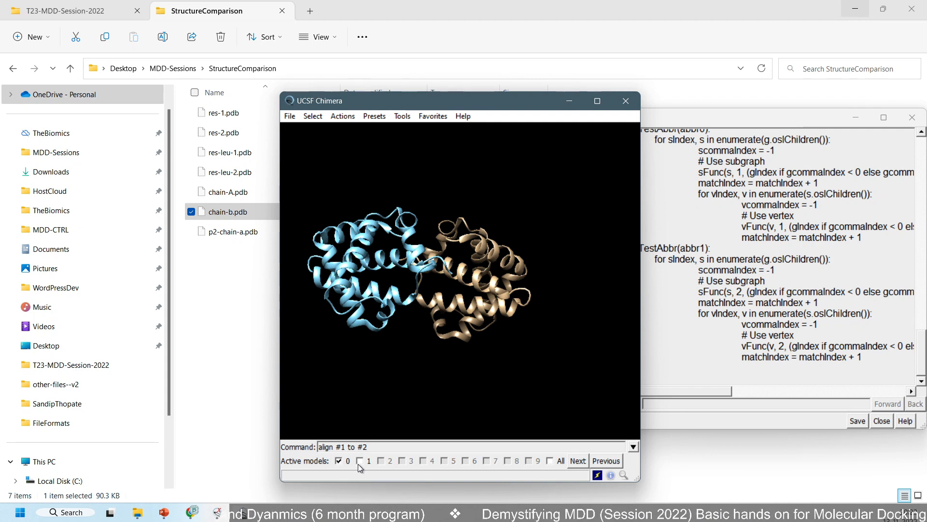
# Step: Switch to ChimeraX, close all its loaded models with the close command, and close the UCSF Chimera window
pyautogui.click(217, 513)
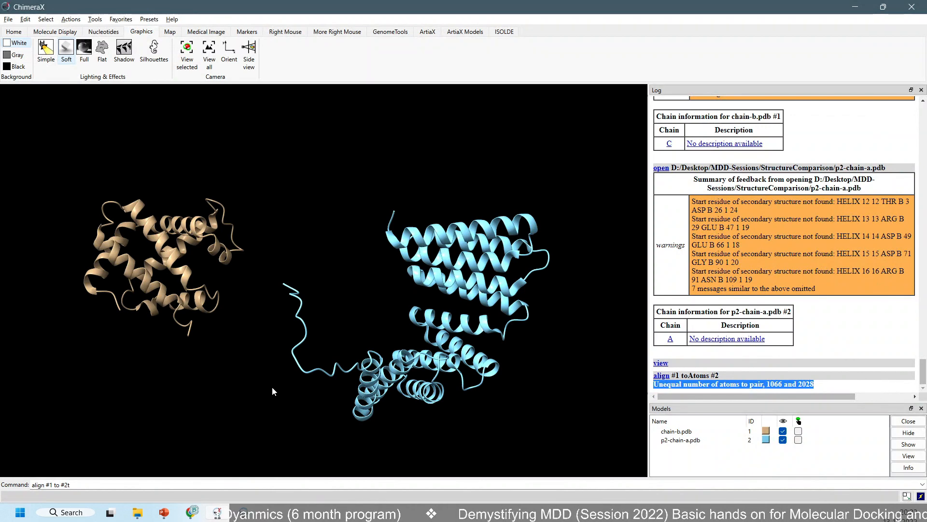
pyautogui.scroll(3, 275, 375)
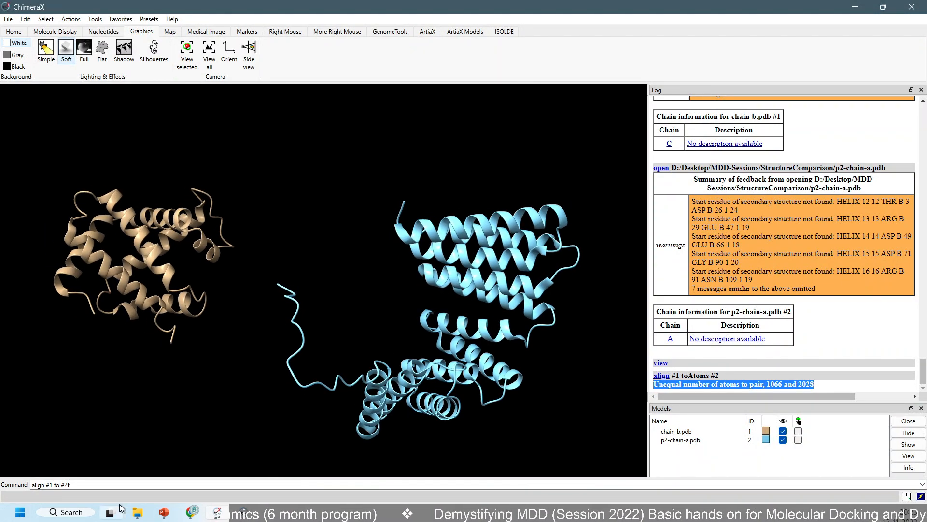
pyautogui.press('BackSpace')
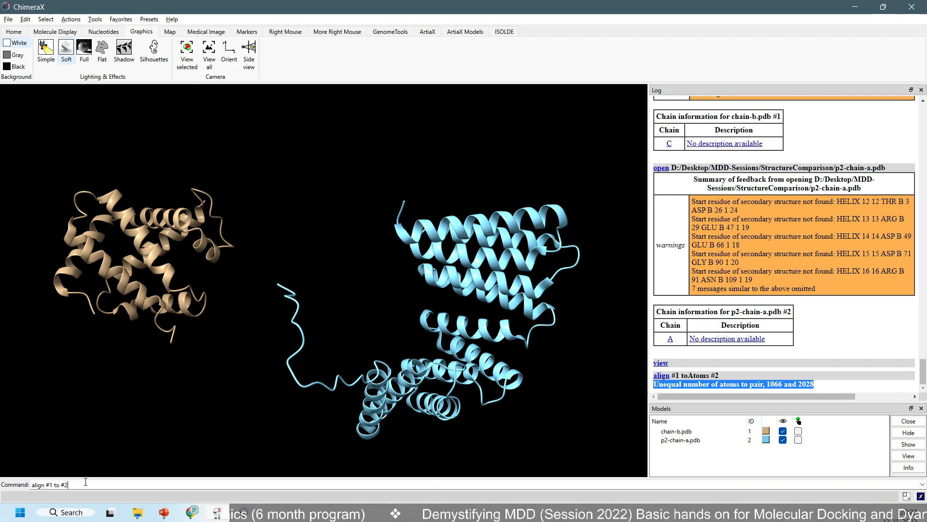
pyautogui.moveTo(85, 483); pyautogui.dragTo(17, 482)
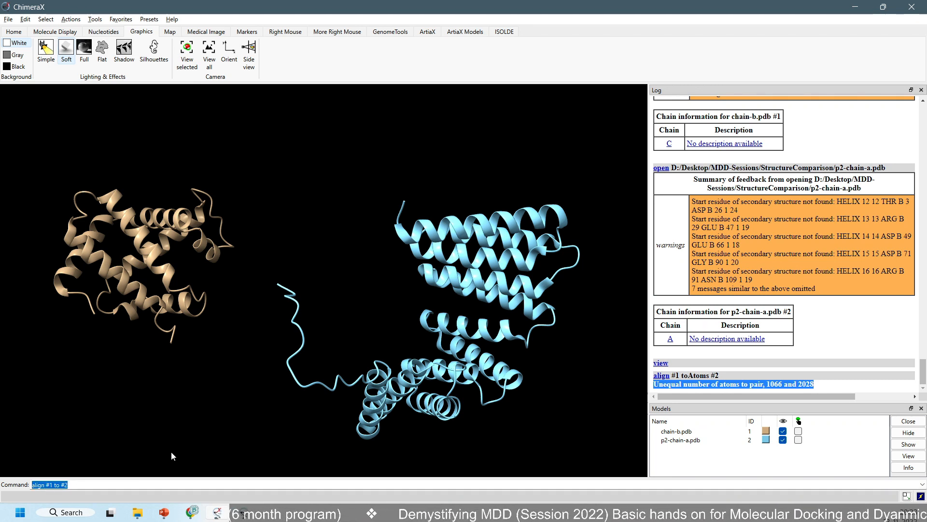
pyautogui.write('clo')
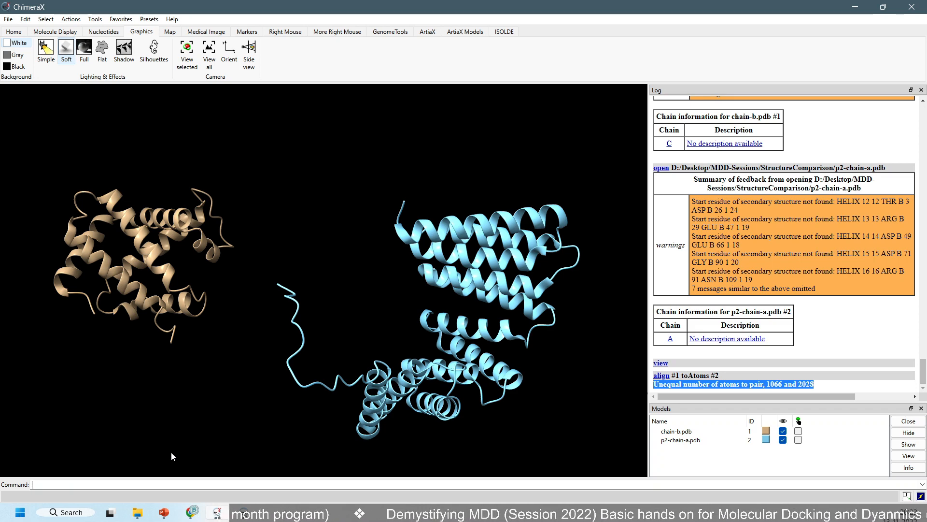
pyautogui.write('se')
pyautogui.press('Return')
pyautogui.hotkey('alt', 'Tab')
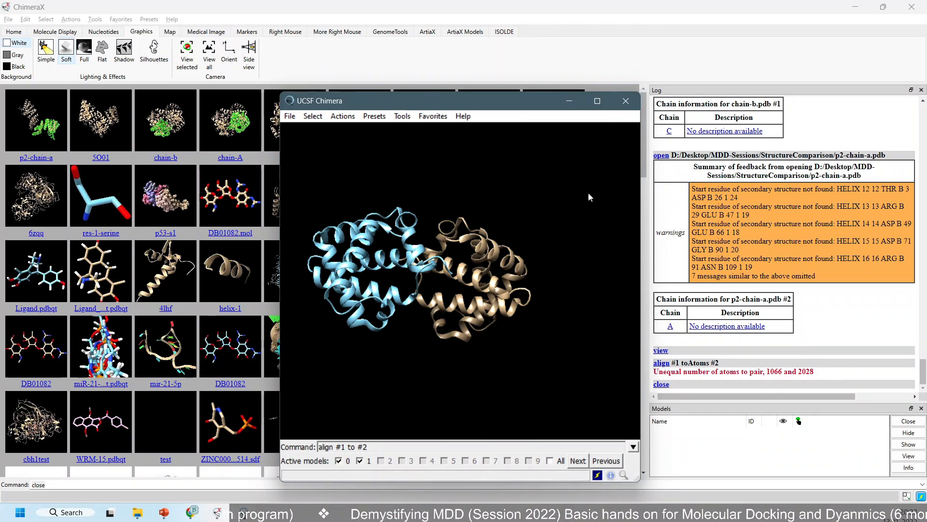
pyautogui.click(625, 101)
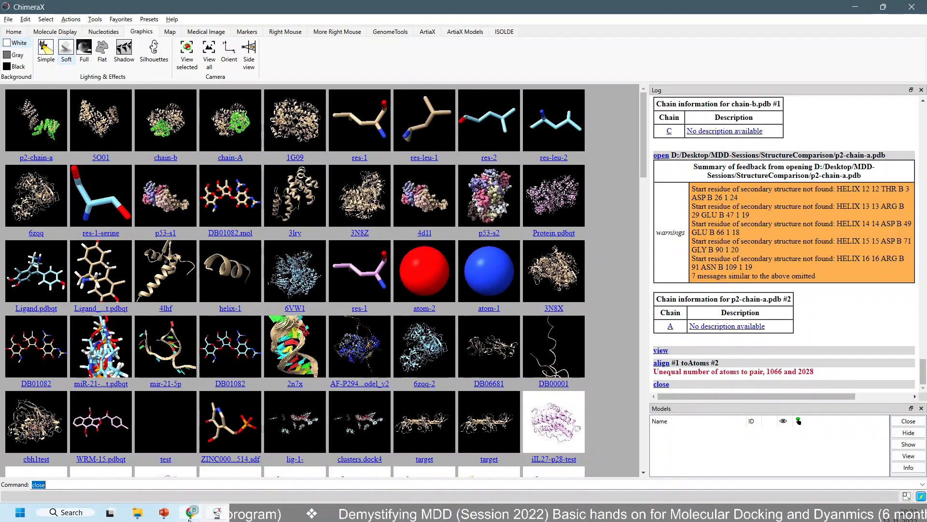
# Step: Switch to the RCSB PDB page in the browser and search 3D structures for hemoglobin
pyautogui.hotkey('alt', 'Tab')
pyautogui.scroll(5, 519, 159)
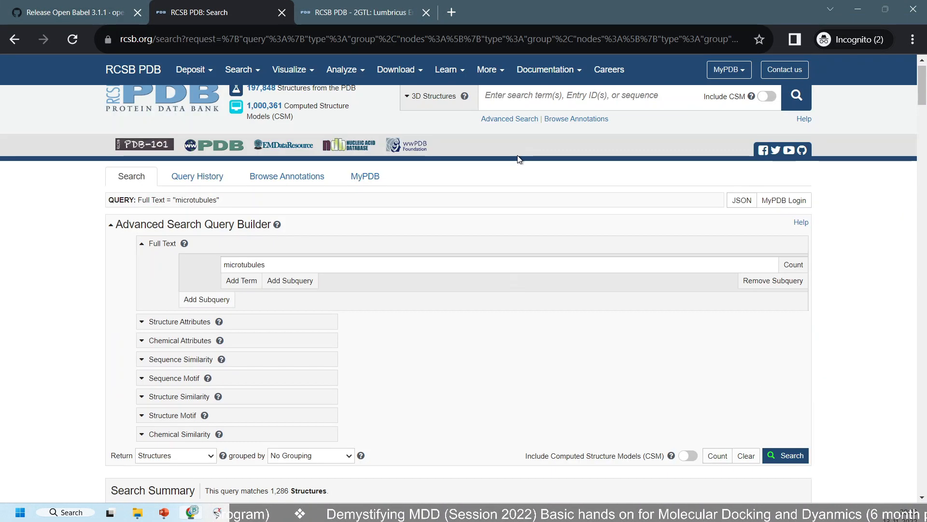
pyautogui.write('h')
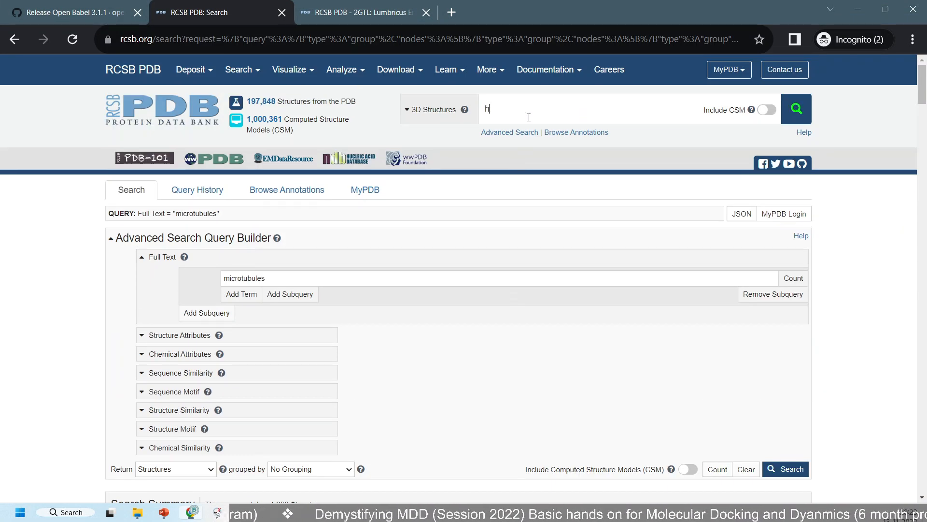
pyautogui.write('emoglob')
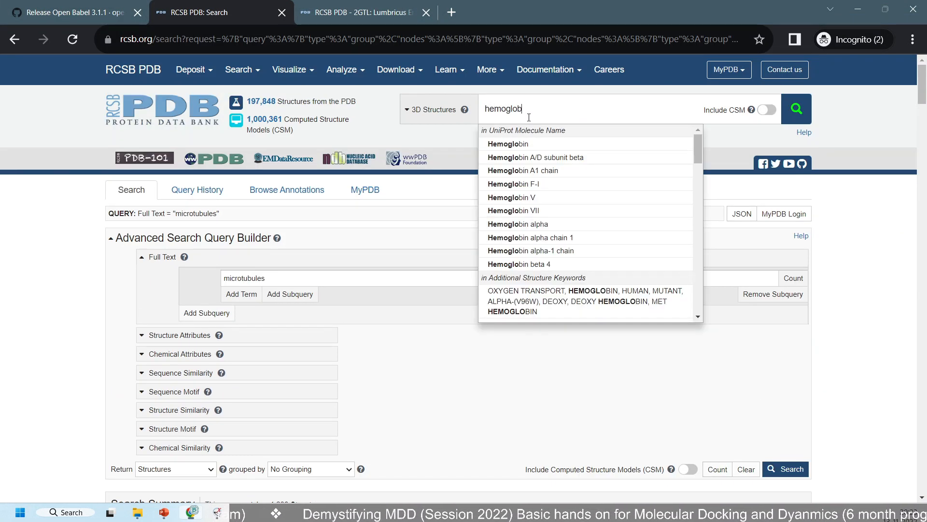
pyautogui.write('in')
pyautogui.press('Return')
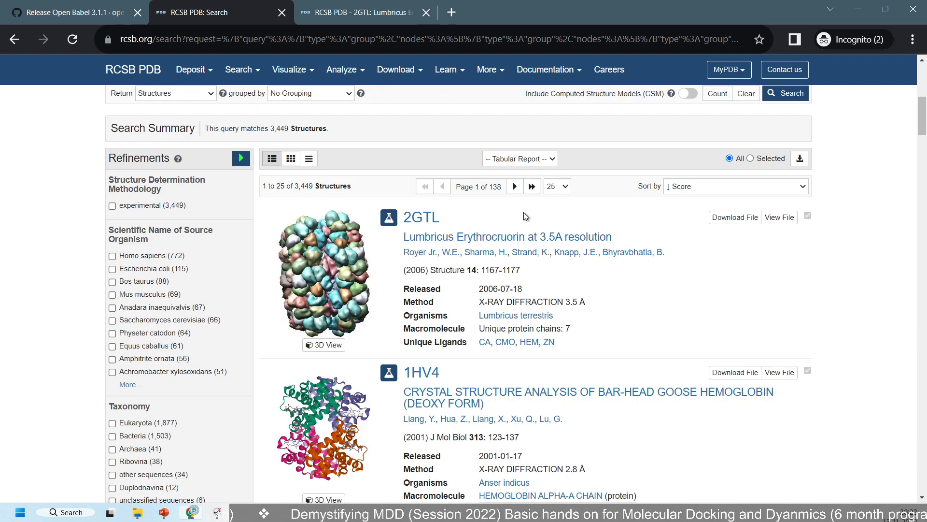
# Step: Copy the entry ID 2GTL from the search results and open that structure in ChimeraX
pyautogui.moveTo(432, 220); pyautogui.dragTo(406, 218)
pyautogui.hotkey('ctrl', 'c')
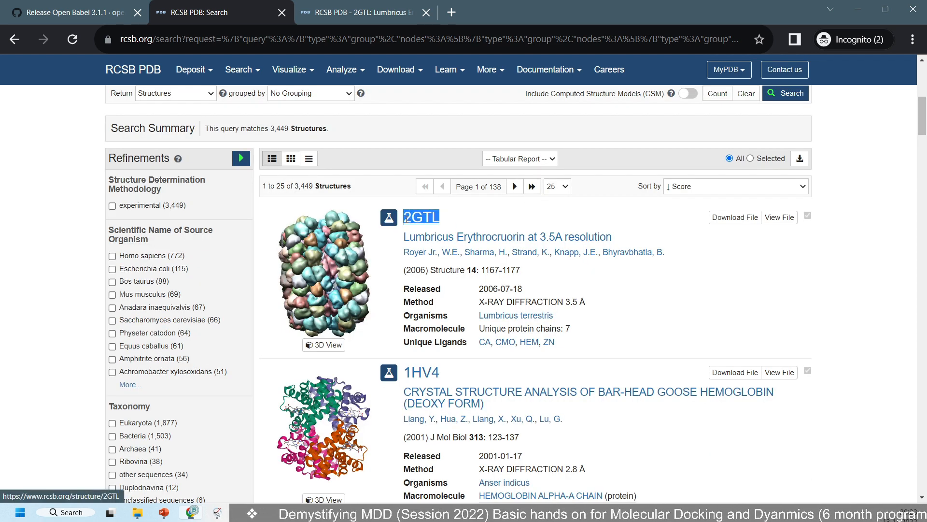
pyautogui.hotkey('alt', 'Tab')
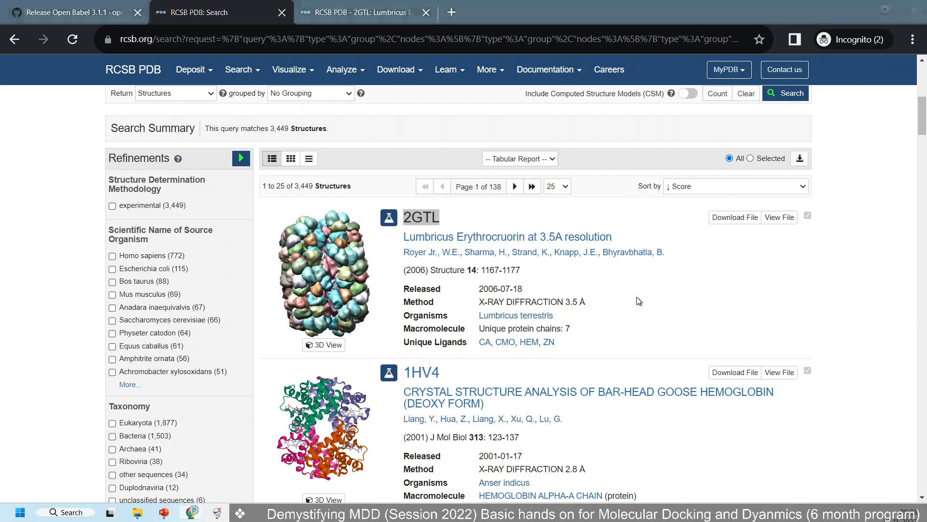
pyautogui.write('open')
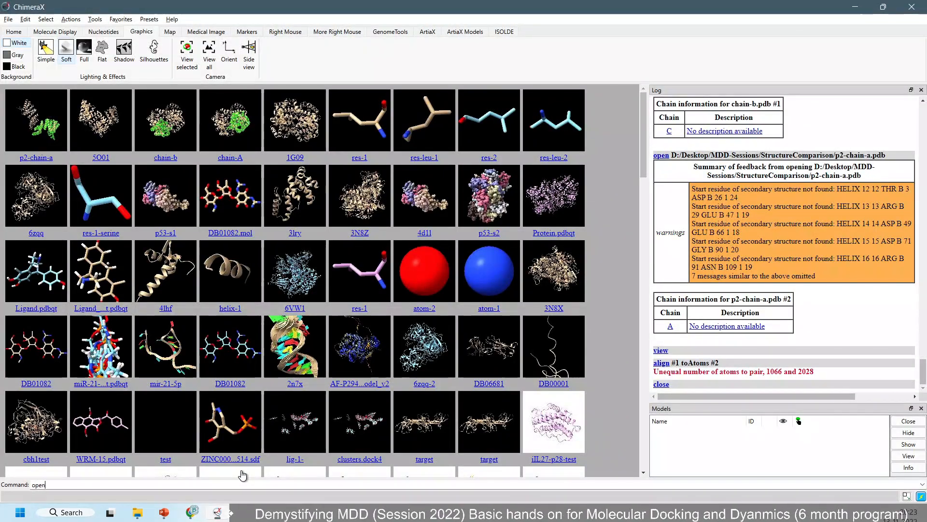
pyautogui.hotkey('ctrl', 'v')
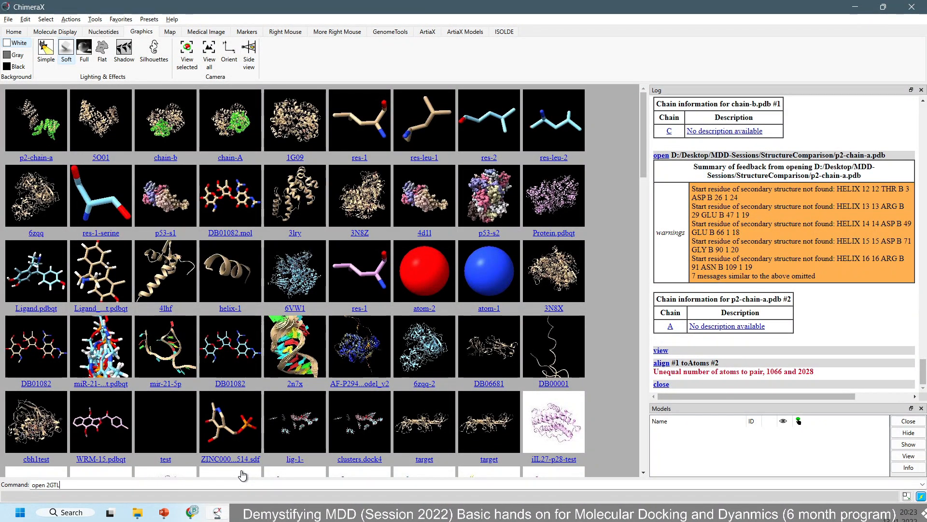
# Step: Copy the entry ID 1HV4 from the browser's search results and open it alongside 2GTL in ChimeraX
pyautogui.hotkey('alt', 'Tab')
pyautogui.scroll(-2, 444, 384)
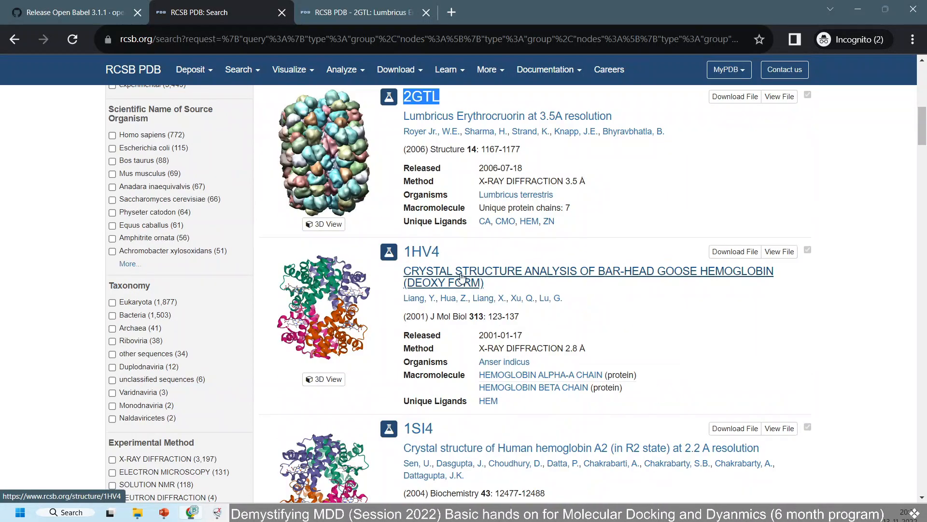
pyautogui.moveTo(441, 253); pyautogui.dragTo(399, 260)
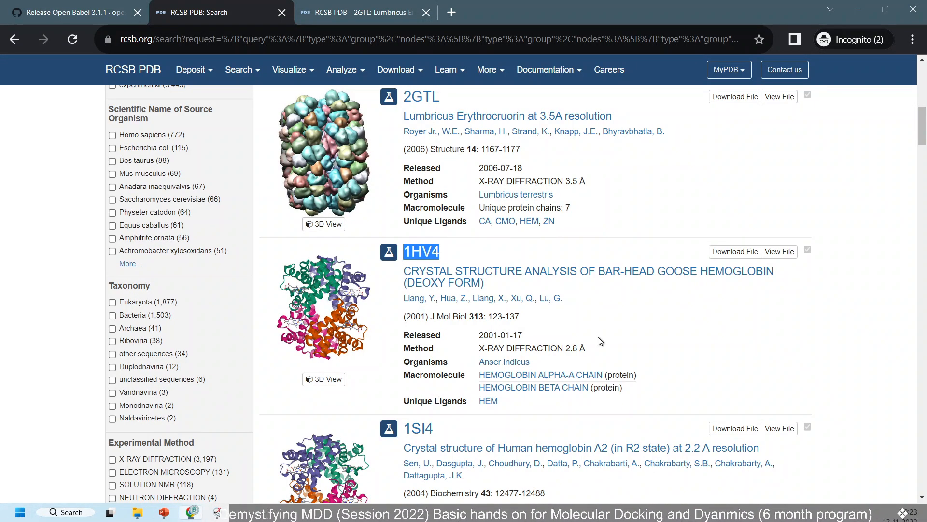
pyautogui.hotkey('alt', 'Tab')
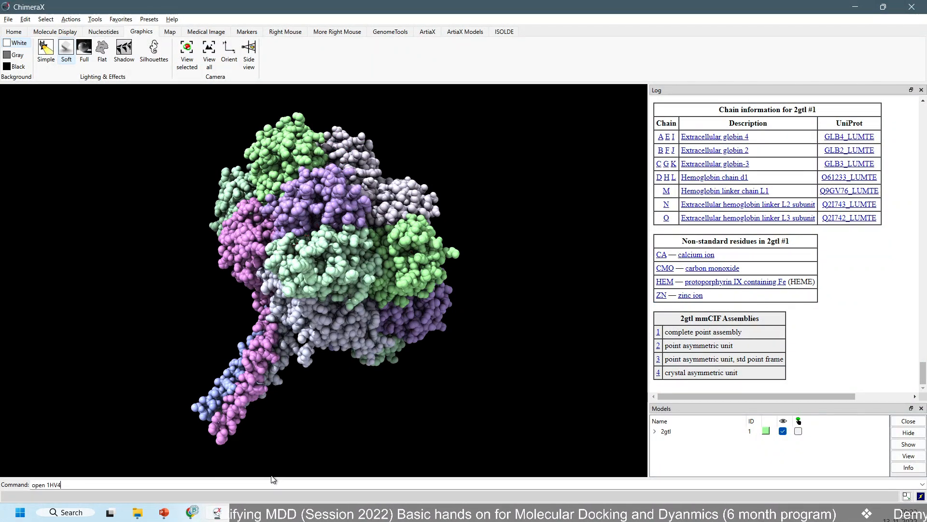
pyautogui.press('Return')
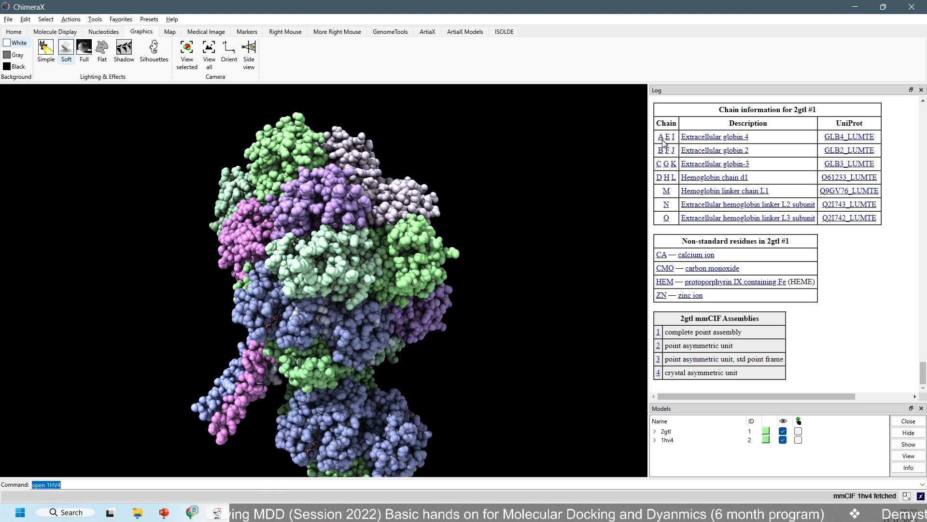
# Step: Review the log's chain tables for both structures and select chain A of 2gtl and 1hv4
pyautogui.scroll(6, 688, 269)
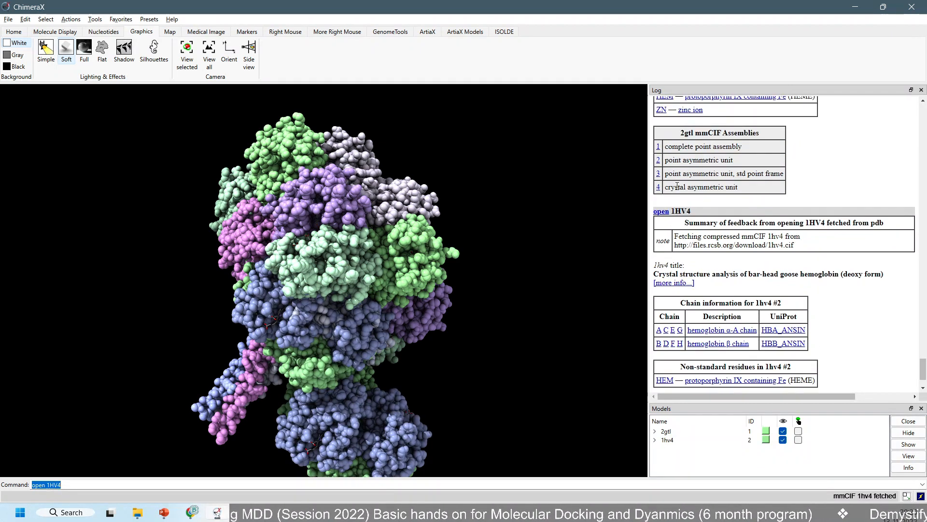
pyautogui.scroll(3, 675, 165)
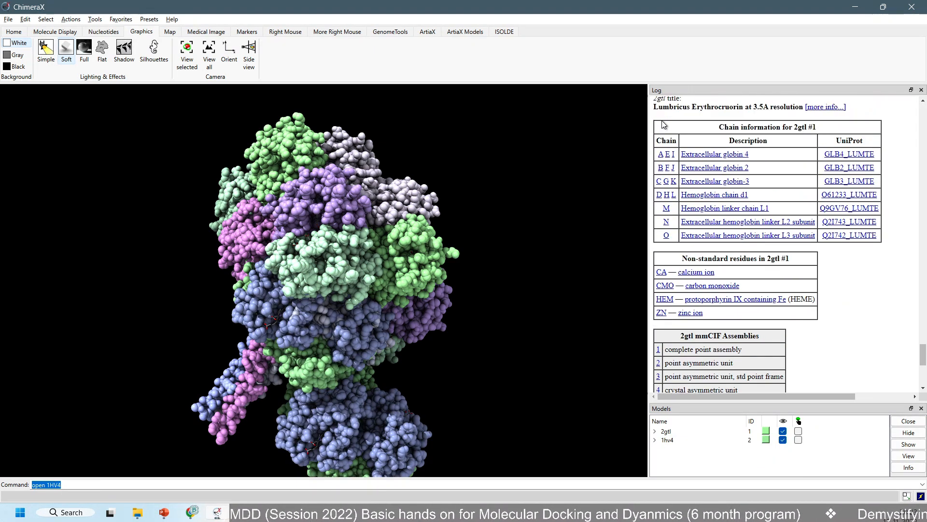
pyautogui.scroll(-8, 671, 271)
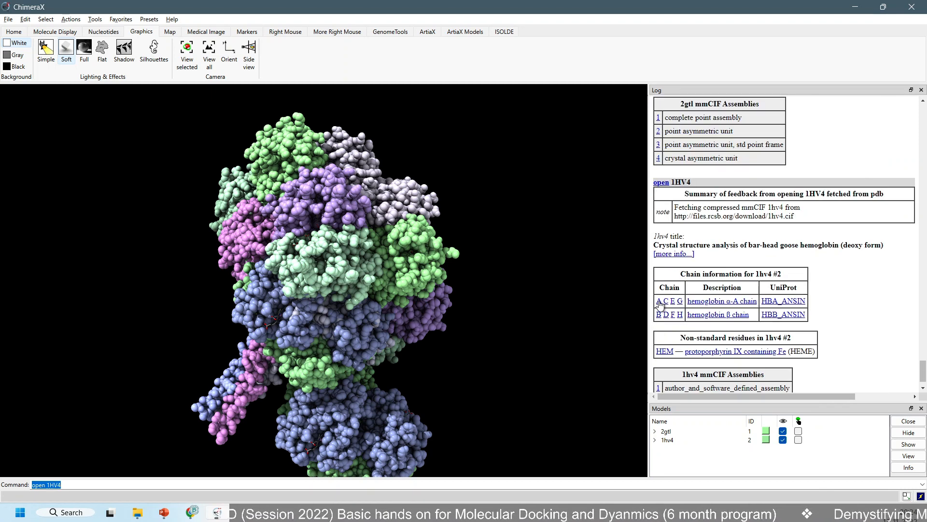
pyautogui.scroll(-1, 682, 333)
pyautogui.scroll(1, 685, 338)
pyautogui.scroll(5, 683, 320)
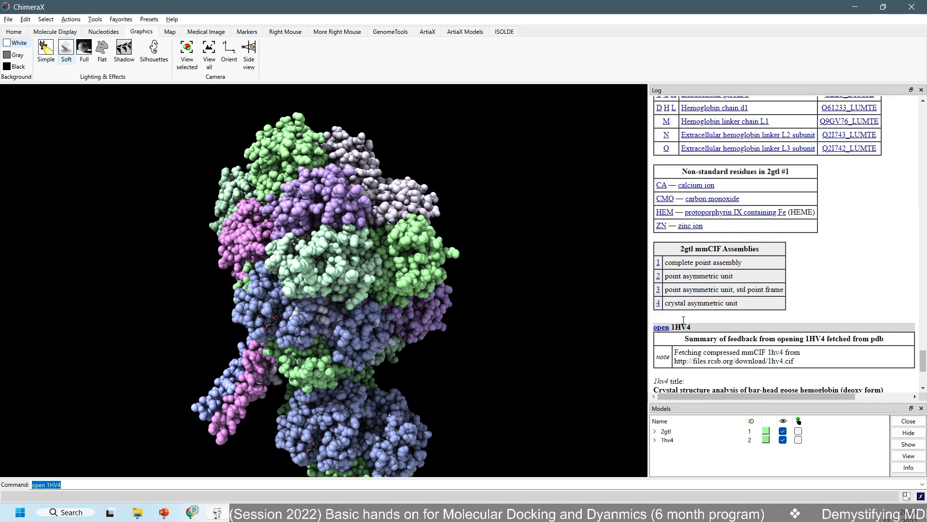
pyautogui.scroll(4, 683, 320)
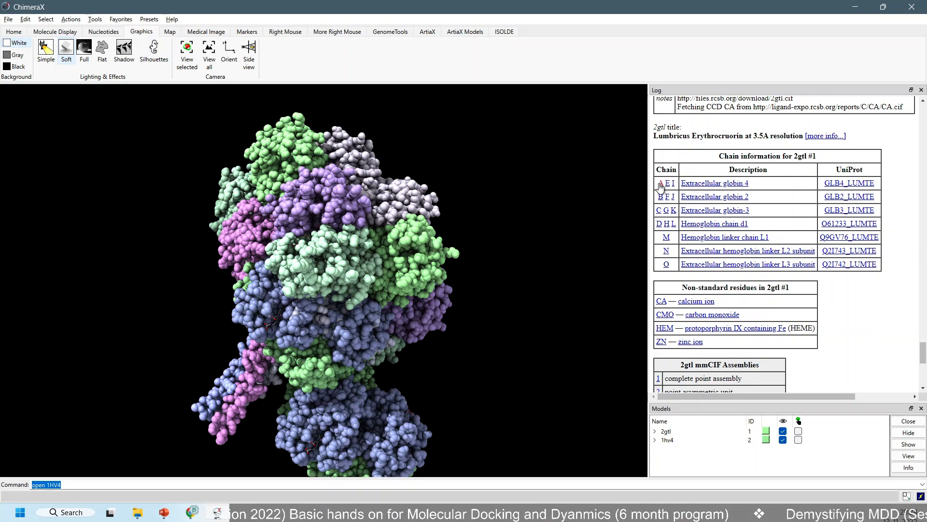
pyautogui.click(660, 184)
pyautogui.moveTo(360, 346); pyautogui.dragTo(120, 99)
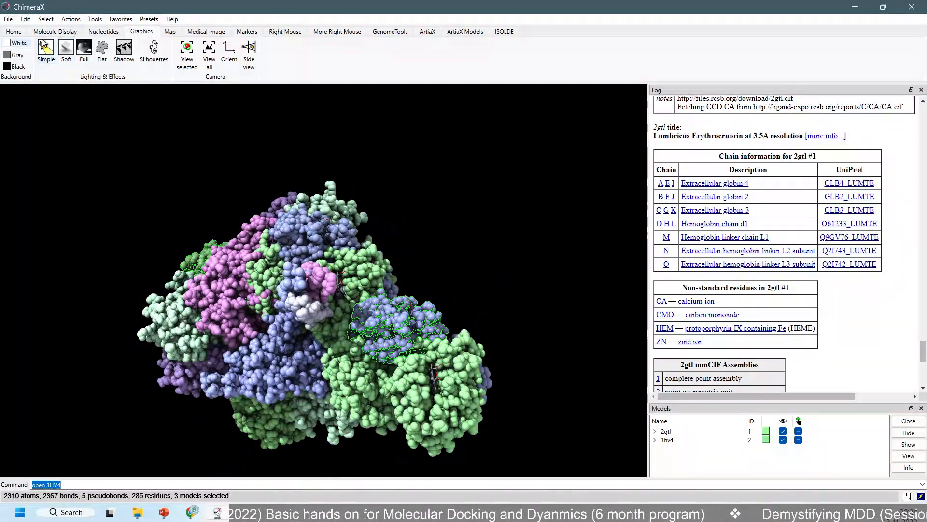
# Step: Begin saving the structures as PDB, copying the StructureComparison folder's path from File Explorer as the start of the file name
pyautogui.click(6, 19)
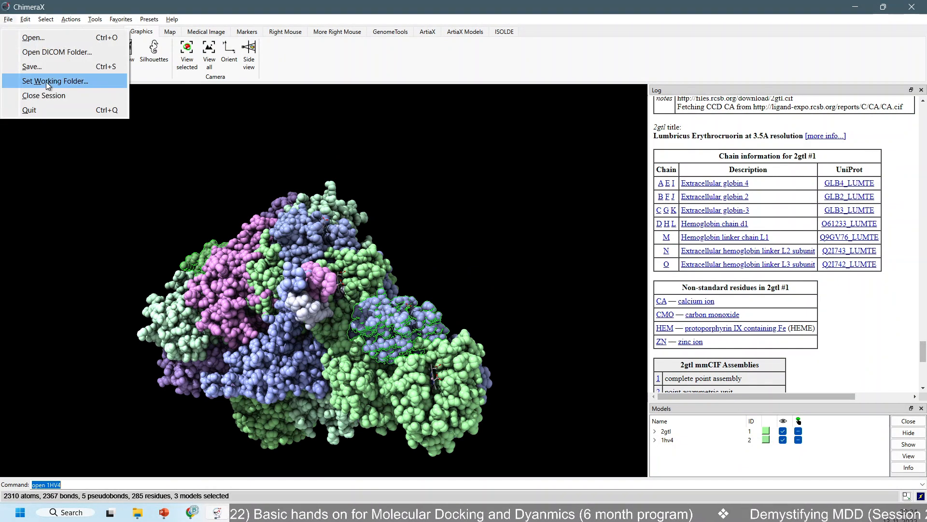
pyautogui.click(31, 65)
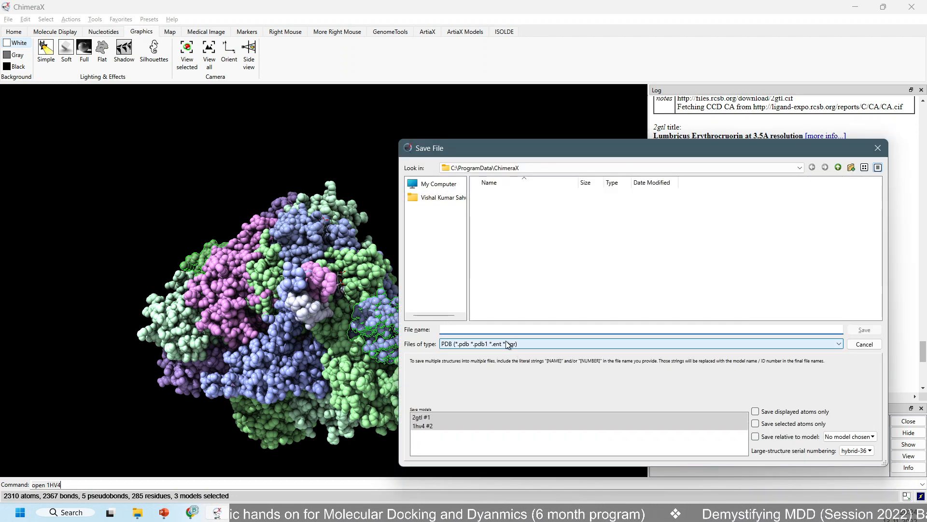
pyautogui.click(138, 512)
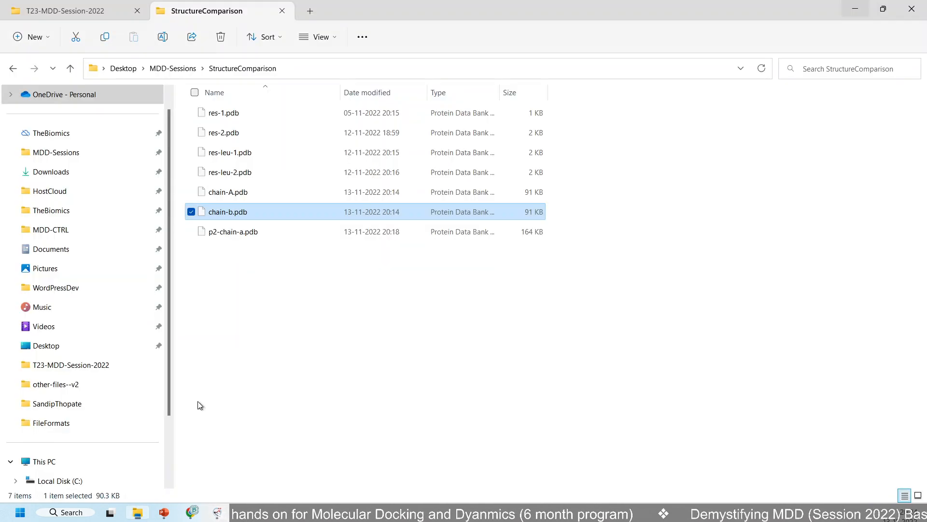
pyautogui.click(321, 76)
pyautogui.hotkey('ctrl', 'c')
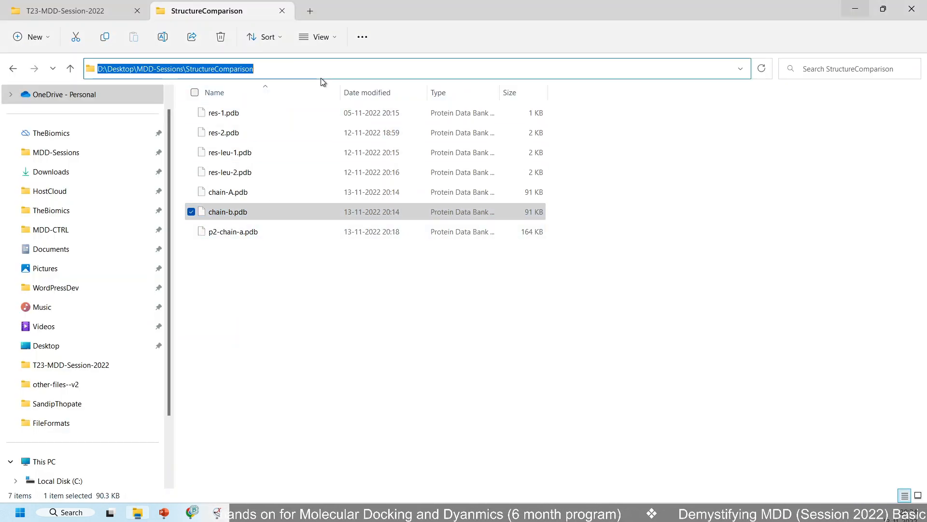
pyautogui.hotkey('alt', 'Tab')
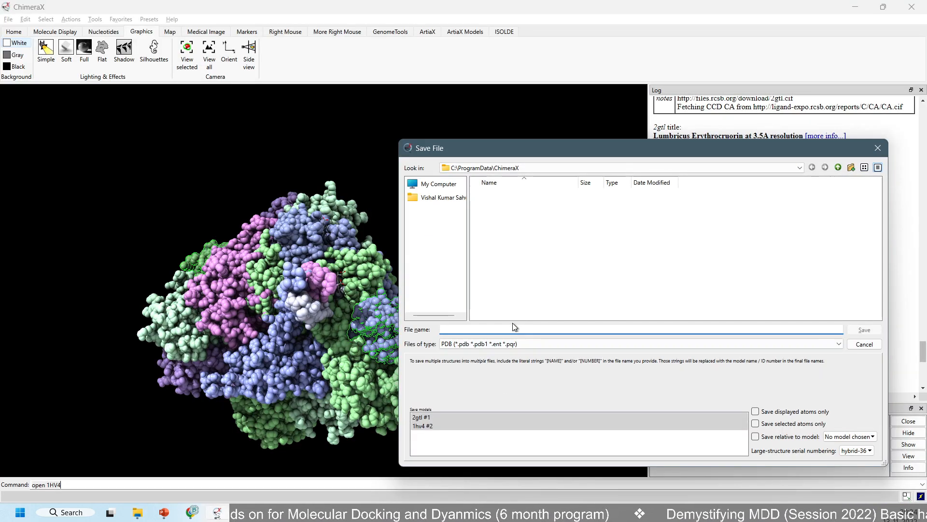
pyautogui.hotkey('ctrl', 'v')
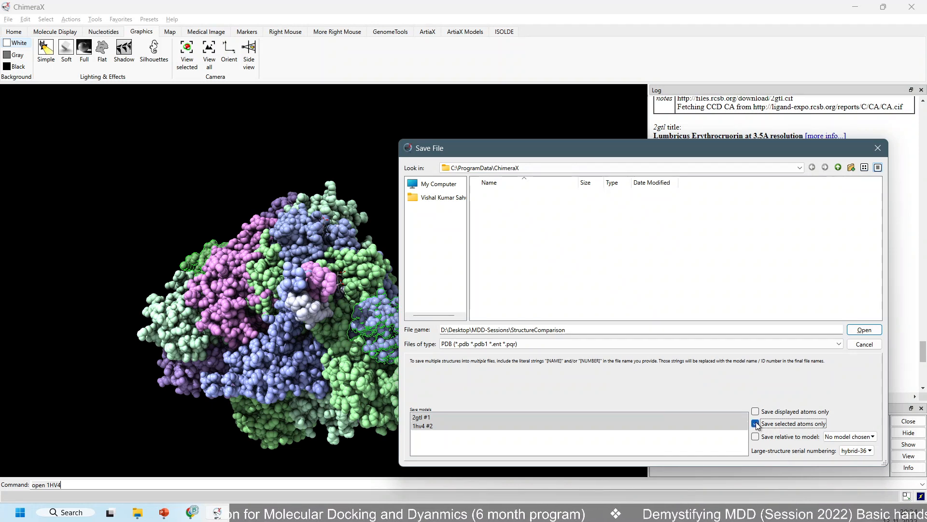
# Step: Limit the save to selected atoms and save the file as eg2--st1-chain-A in the StructureComparison folder
pyautogui.click(756, 424)
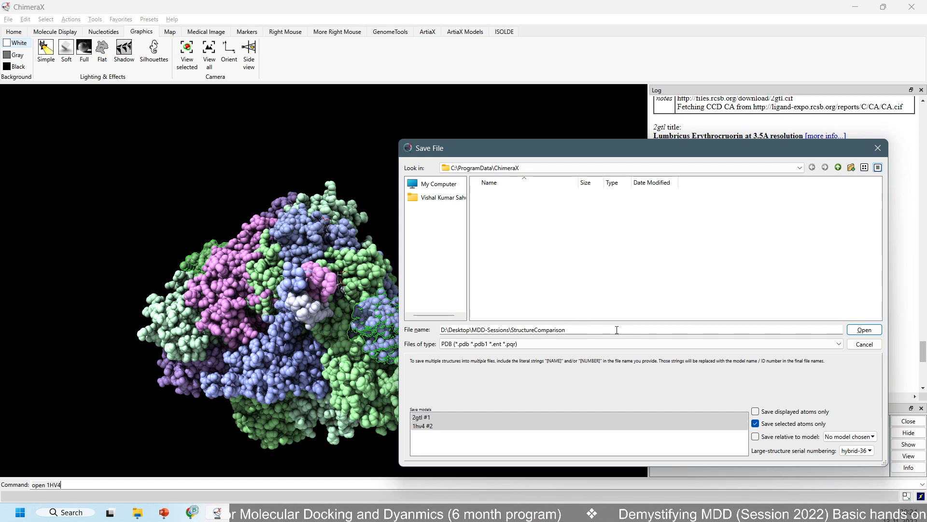
pyautogui.write('\\')
pyautogui.write('eg')
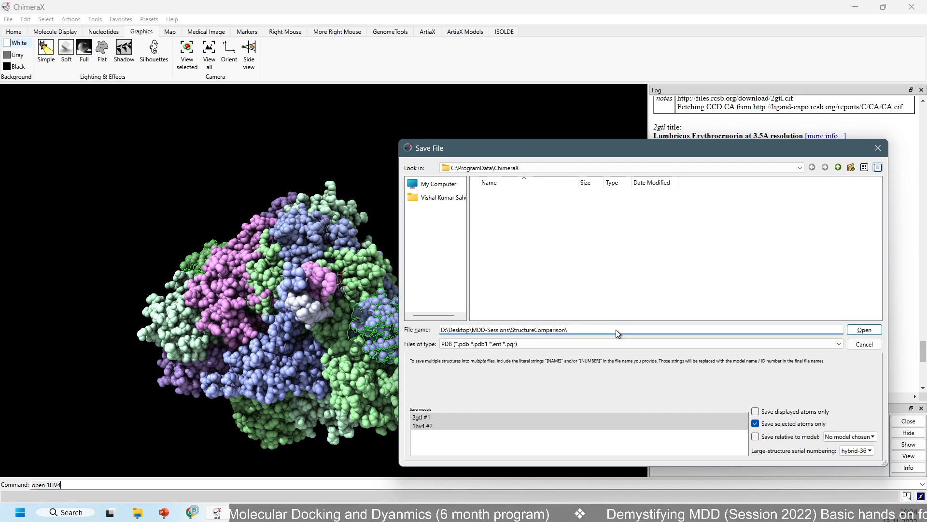
pyautogui.write('2--')
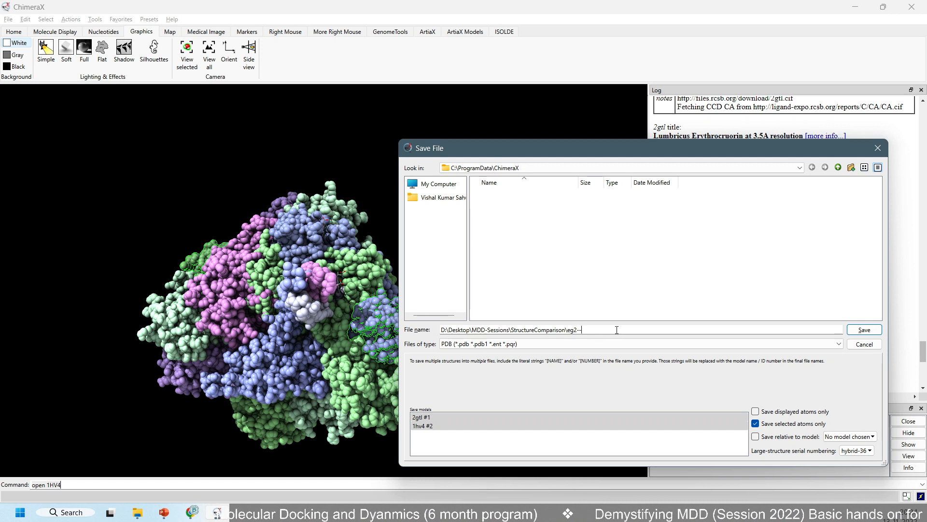
pyautogui.write('chain-A')
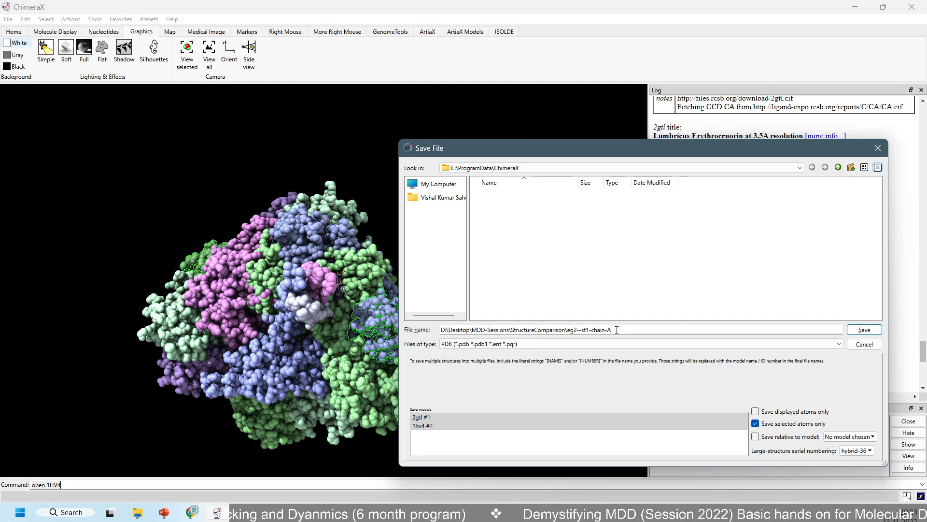
pyautogui.press('Return')
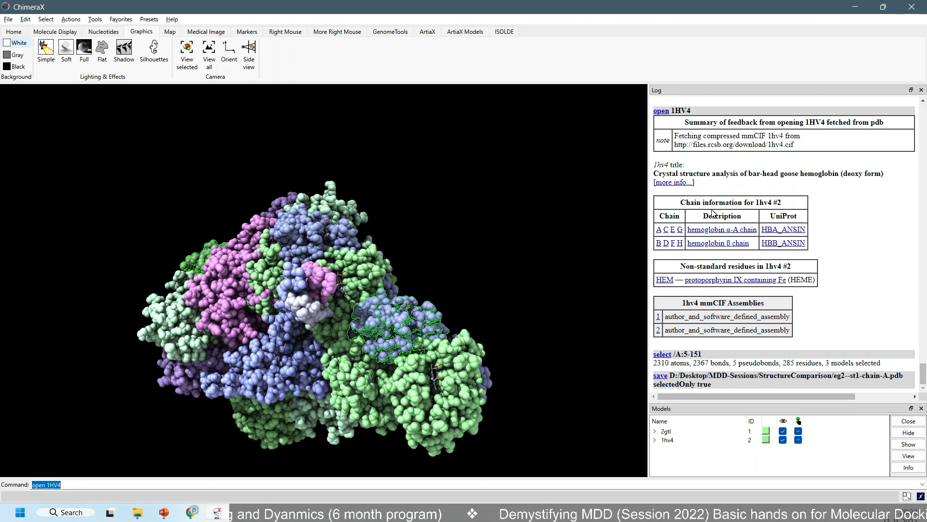
# Step: Select only chain A of 1hv4 and fit all structures in the view
pyautogui.click(659, 230)
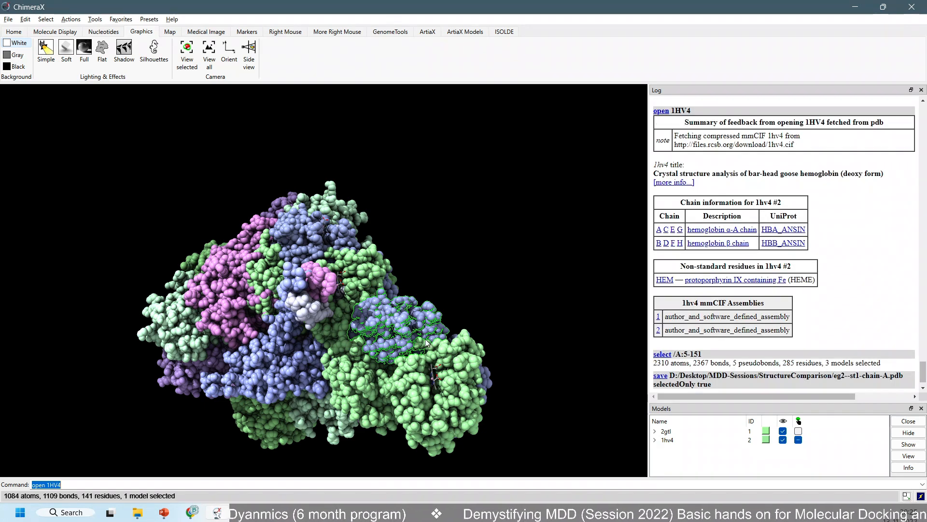
pyautogui.moveTo(427, 342); pyautogui.dragTo(102, 147)
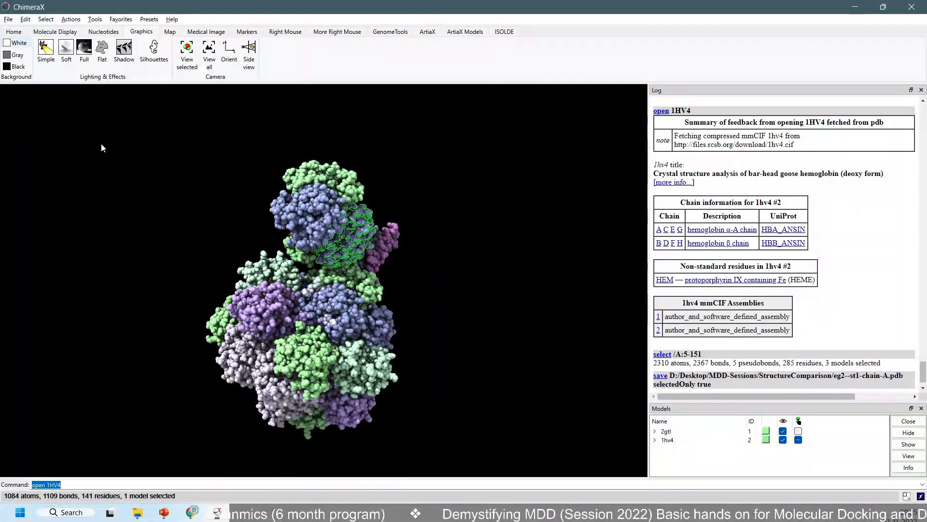
pyautogui.click(209, 52)
pyautogui.moveTo(346, 240); pyautogui.dragTo(377, 261)
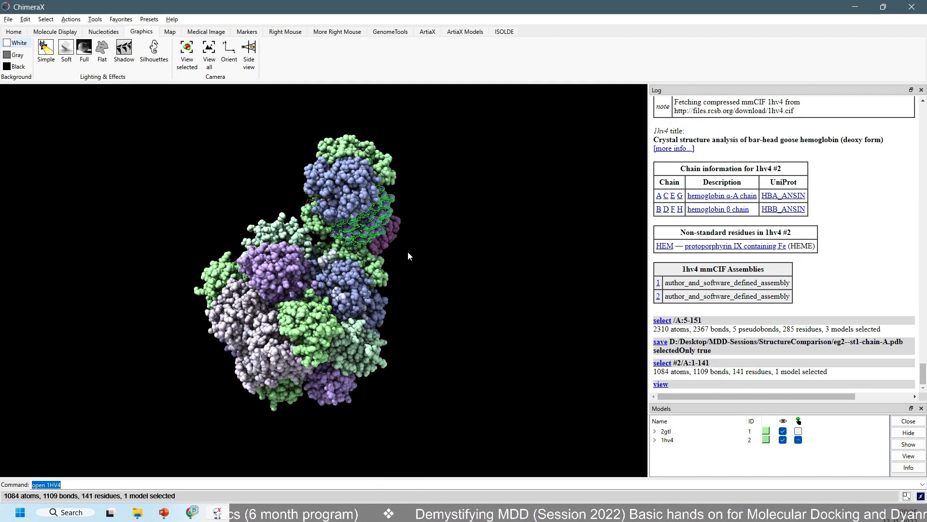
# Step: Start another PDB save and set its destination to D:\Desktop\MDD-Sessions\StructureComparison
pyautogui.click(8, 20)
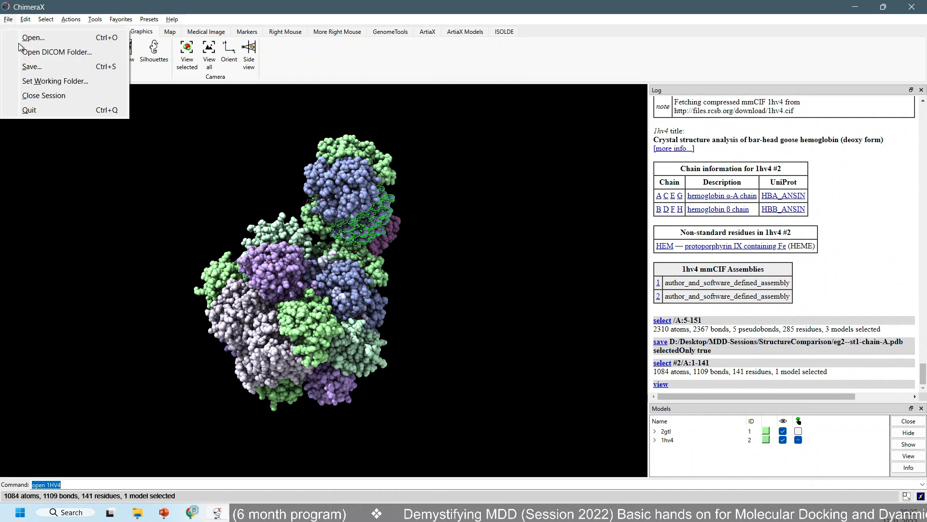
pyautogui.click(36, 68)
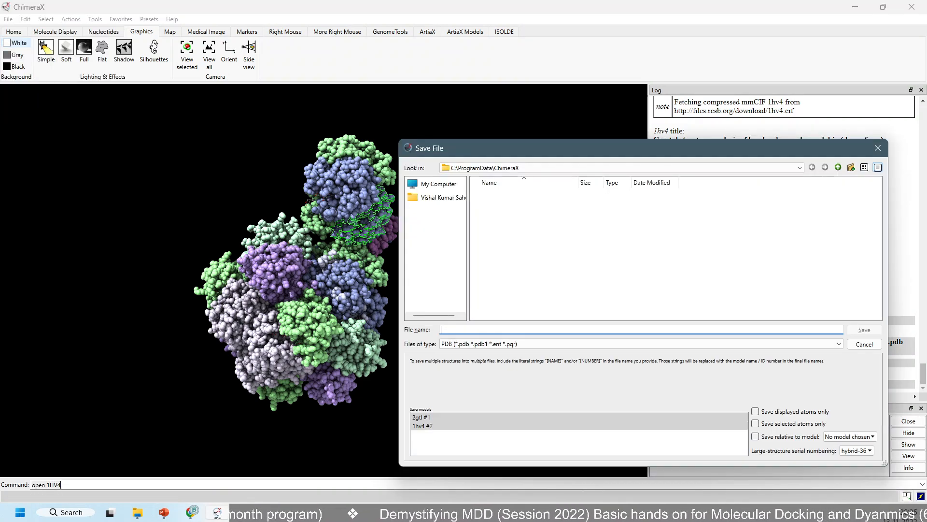
pyautogui.click(138, 513)
pyautogui.click(310, 71)
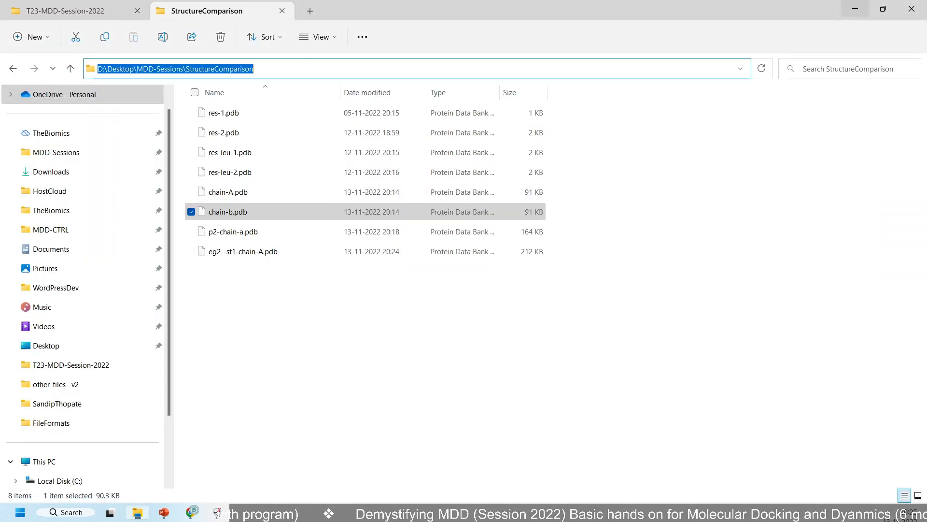
pyautogui.click(217, 513)
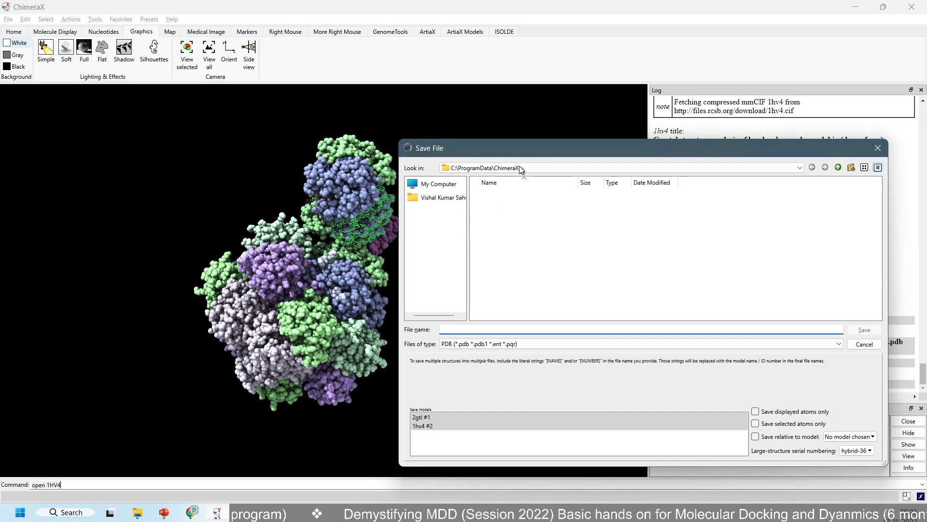
pyautogui.click(526, 169)
pyautogui.click(527, 169)
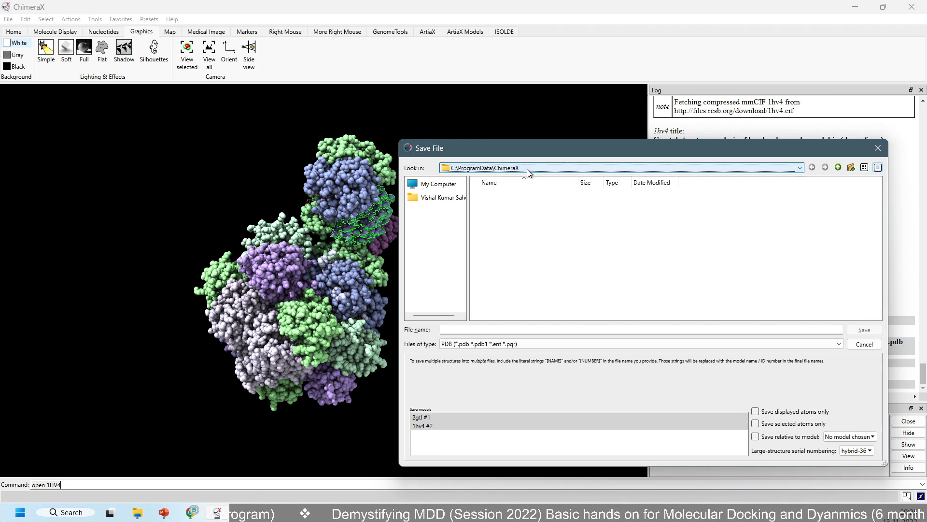
pyautogui.click(517, 330)
pyautogui.hotkey('ctrl', 'v')
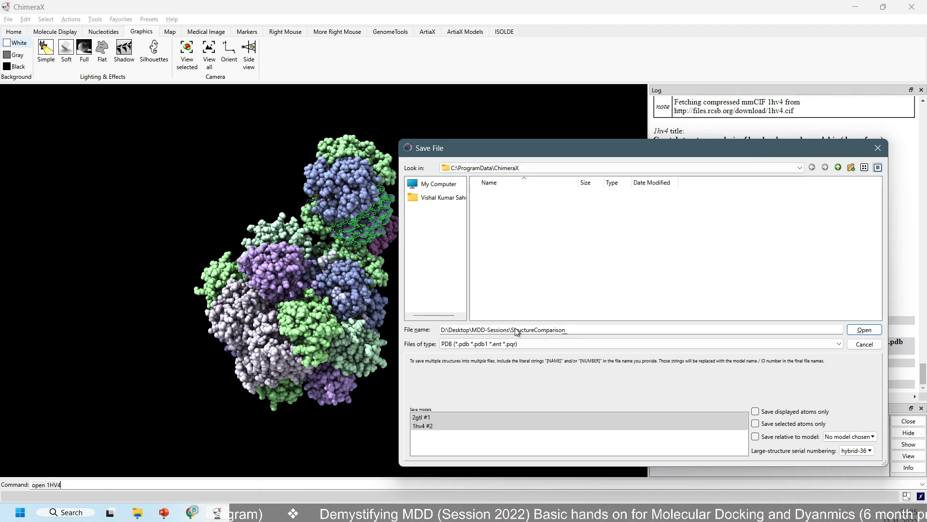
pyautogui.press('Return')
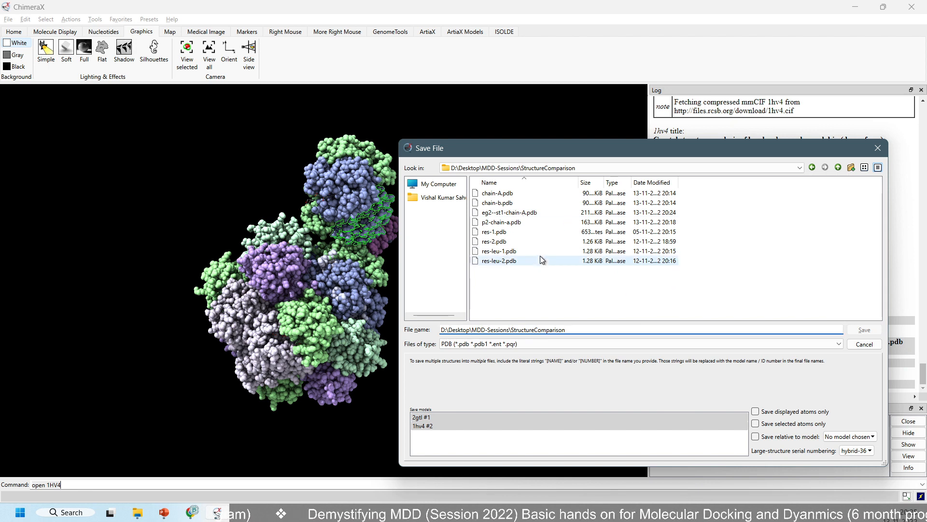
# Step: Reuse the eg2--st1-chain-A.pdb name changed to eg2--st2-chain-A.pdb and save the file
pyautogui.click(512, 213)
pyautogui.click(458, 330)
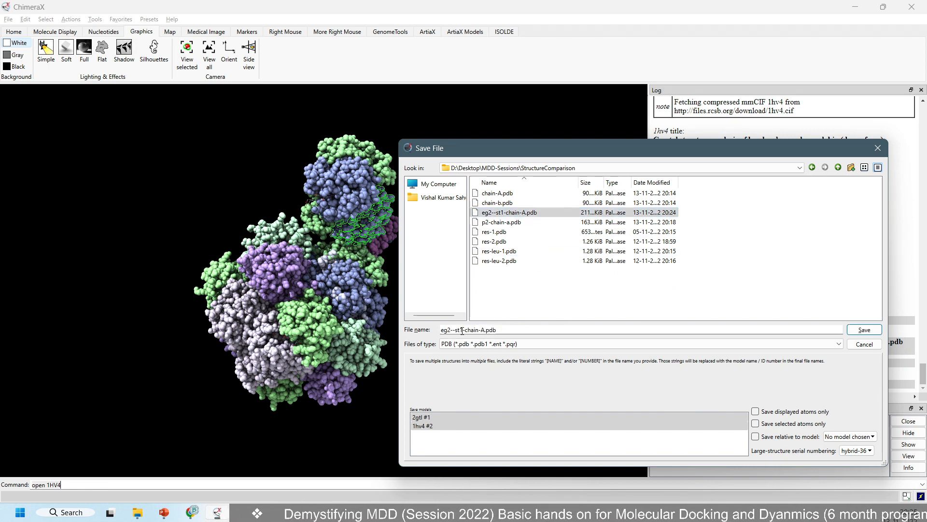
pyautogui.press('Return')
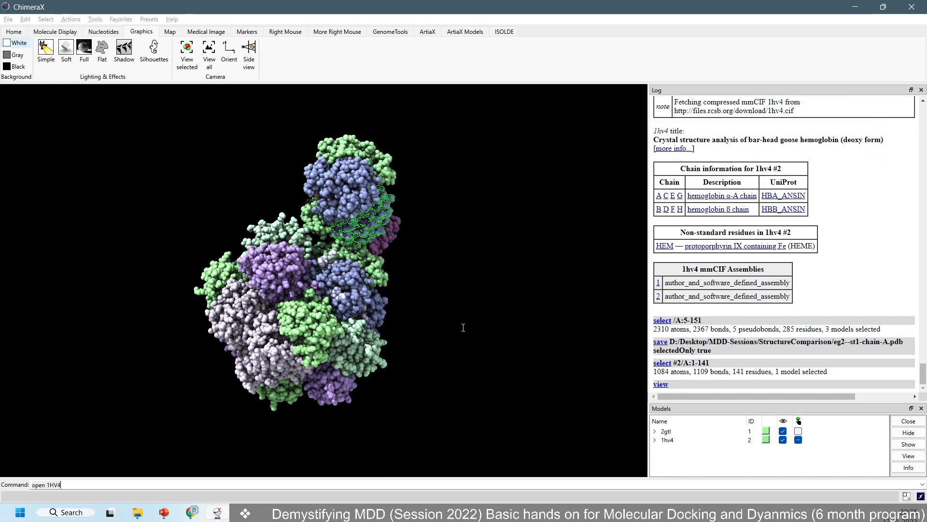
# Step: Close all open models and load eg2--st1-chain-A.pdb and eg2--st2-chain-A.pdb from the StructureComparison folder into ChimeraX
pyautogui.write('close')
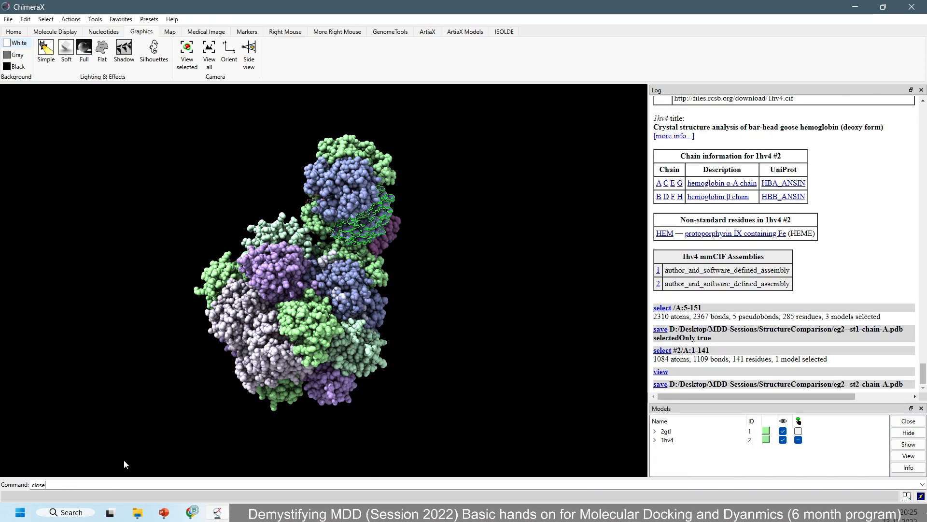
pyautogui.press('Return')
pyautogui.hotkey('alt', 'Tab')
pyautogui.click(375, 327)
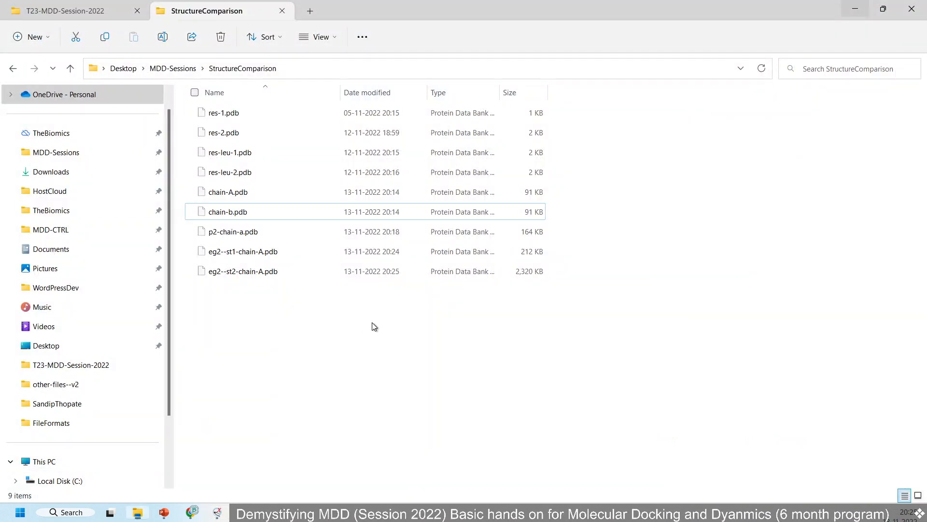
pyautogui.click(283, 252)
pyautogui.keyDown('shift'); pyautogui.click(268, 272); pyautogui.keyUp('shift')
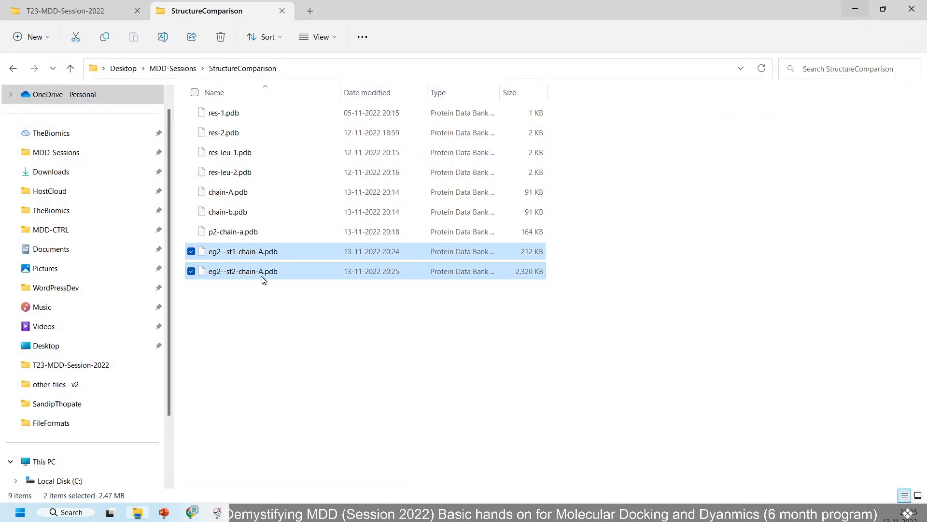
pyautogui.moveTo(245, 274); pyautogui.dragTo(352, 290)
pyautogui.hotkey('alt', 'Tab')
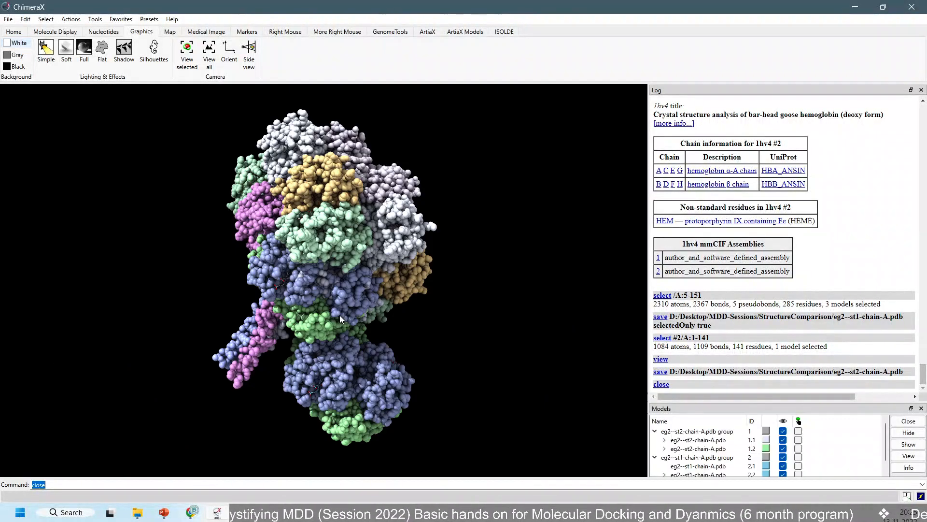
# Step: Display the loaded structures as cartoons only, hiding their surfaces and atoms
pyautogui.moveTo(381, 301); pyautogui.dragTo(227, 245)
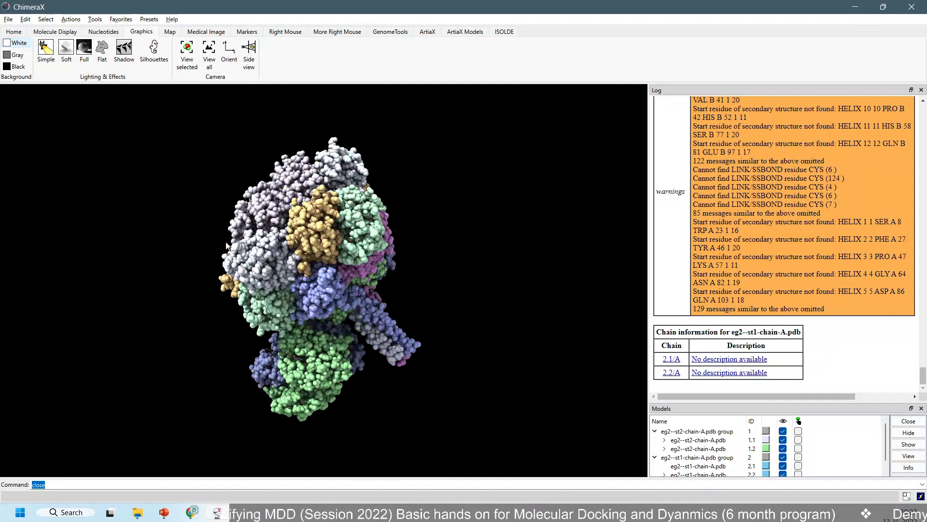
pyautogui.click(100, 34)
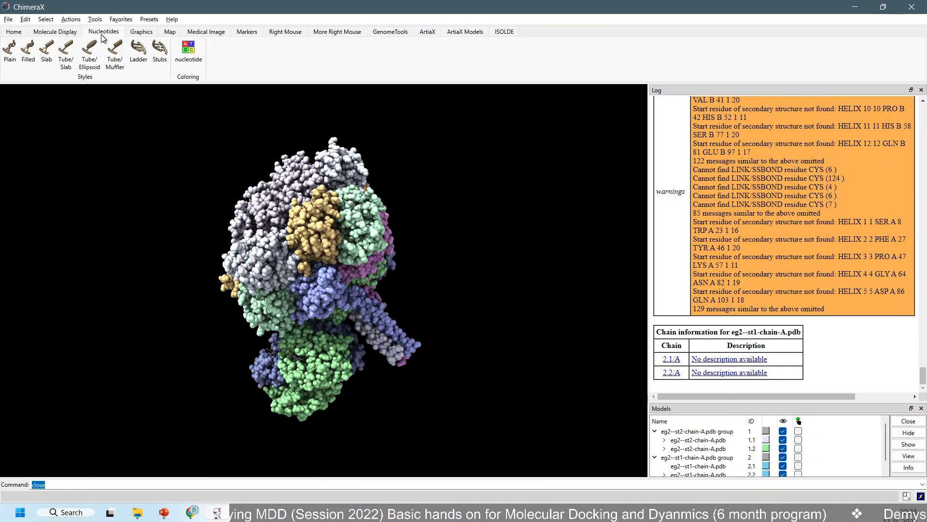
pyautogui.click(141, 31)
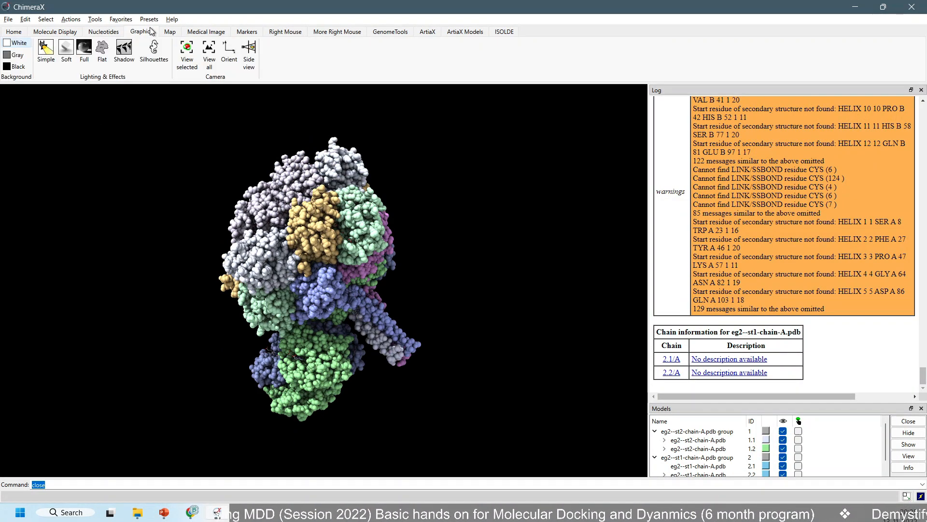
pyautogui.click(56, 32)
pyautogui.click(48, 63)
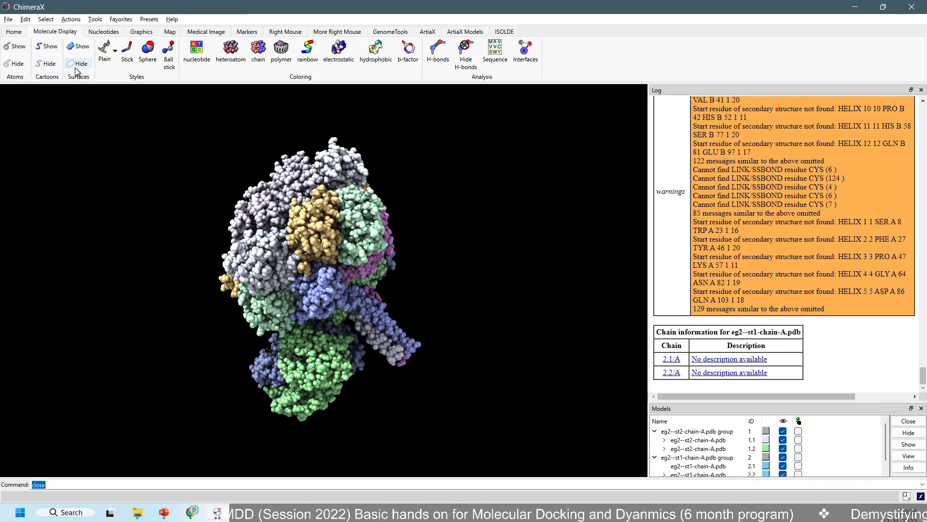
pyautogui.click(79, 64)
pyautogui.click(6, 64)
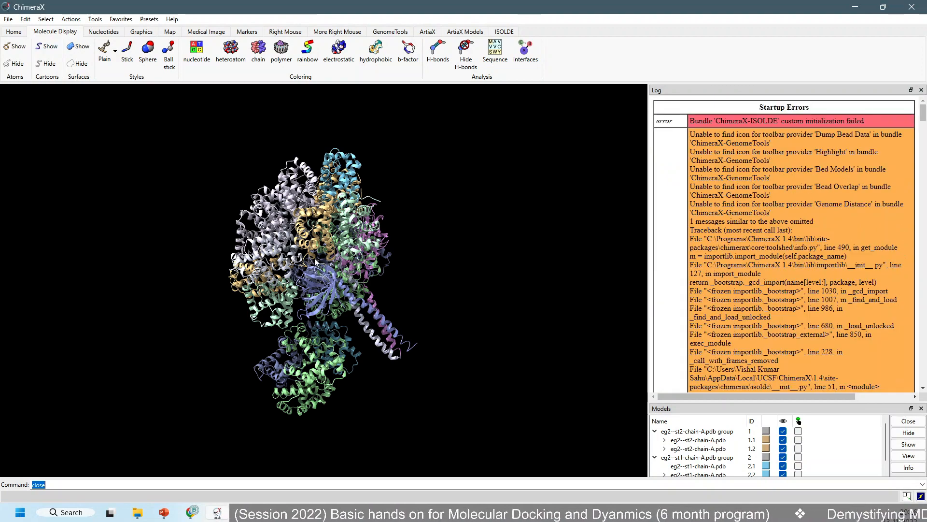
# Step: Enlarge the model list so the entries of both loaded file groups fit
pyautogui.moveTo(242, 244); pyautogui.dragTo(367, 227)
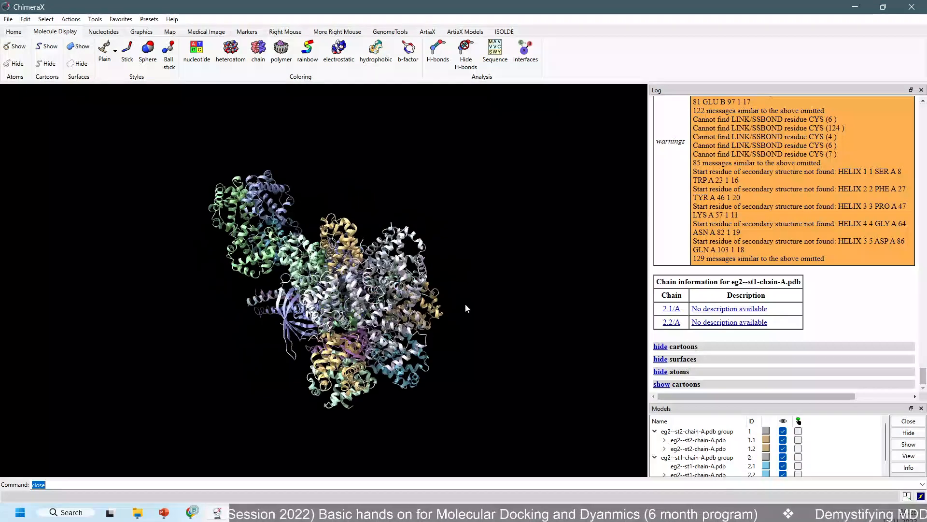
pyautogui.scroll(-1, 705, 450)
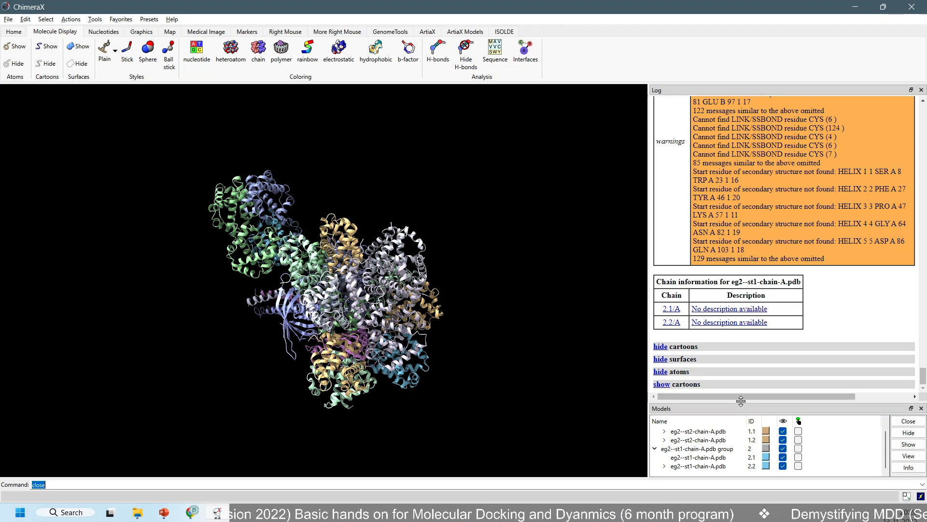
pyautogui.moveTo(742, 402); pyautogui.dragTo(745, 260)
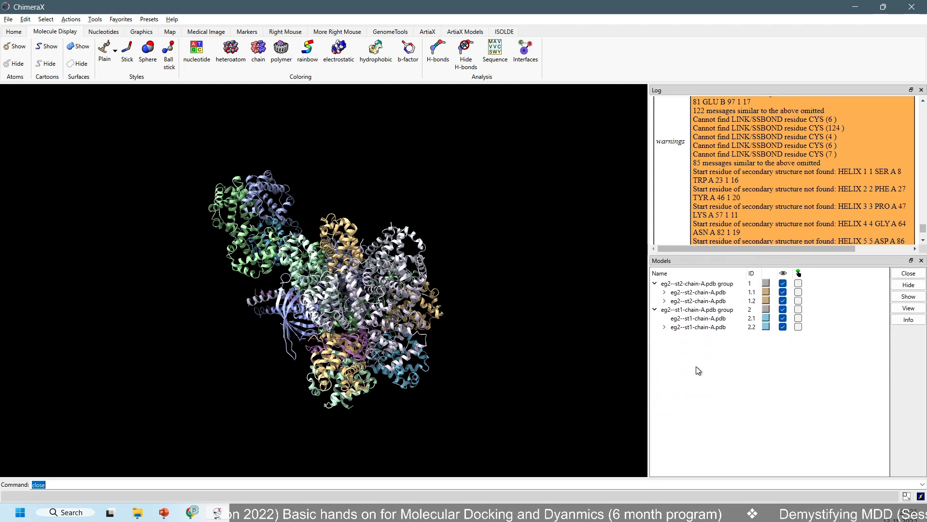
# Step: Expand the submodels of eg2--st1-chain-A.pdb 2.2 and eg2--st2-chain-A.pdb 1.1 in the model list
pyautogui.click(665, 327)
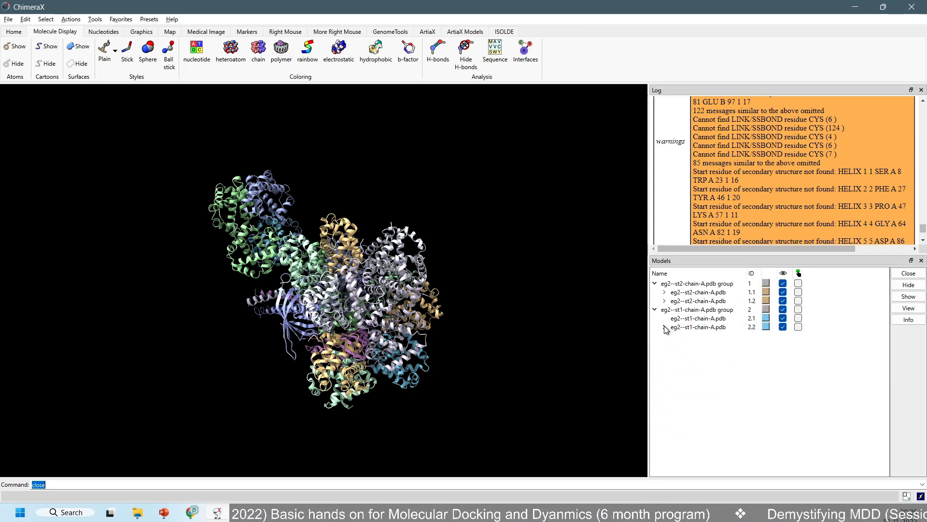
pyautogui.click(683, 328)
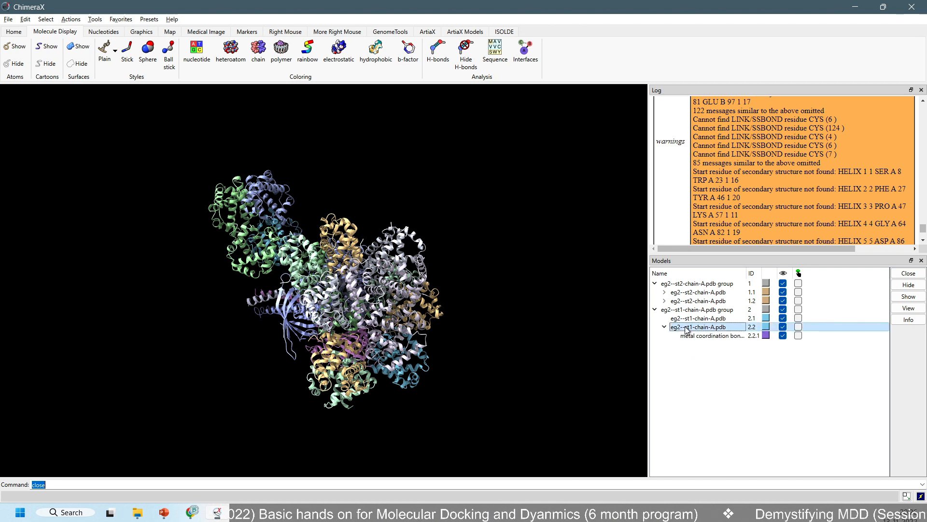
pyautogui.click(665, 292)
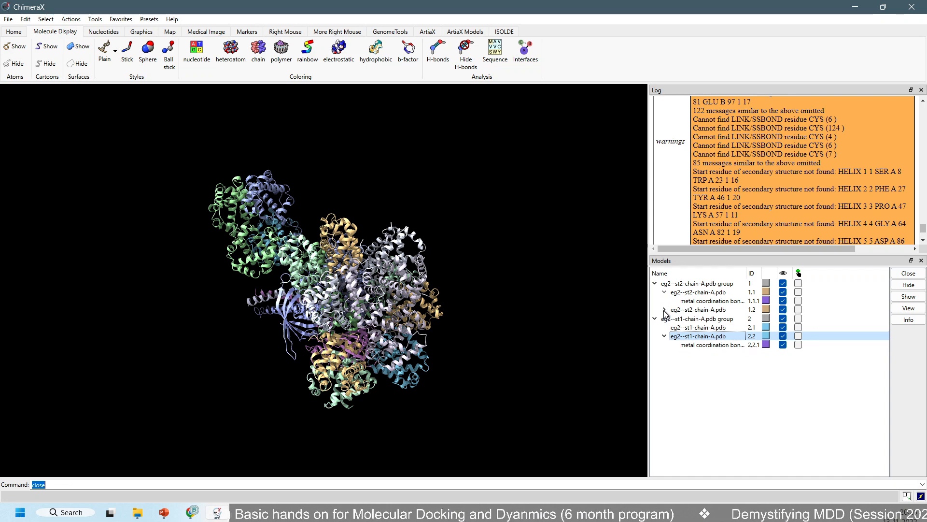
# Step: Select the eg2--st2-chain-A.pdb group and hide it together with its submodels 1.1, 1.1.1 and 1.2
pyautogui.click(798, 283)
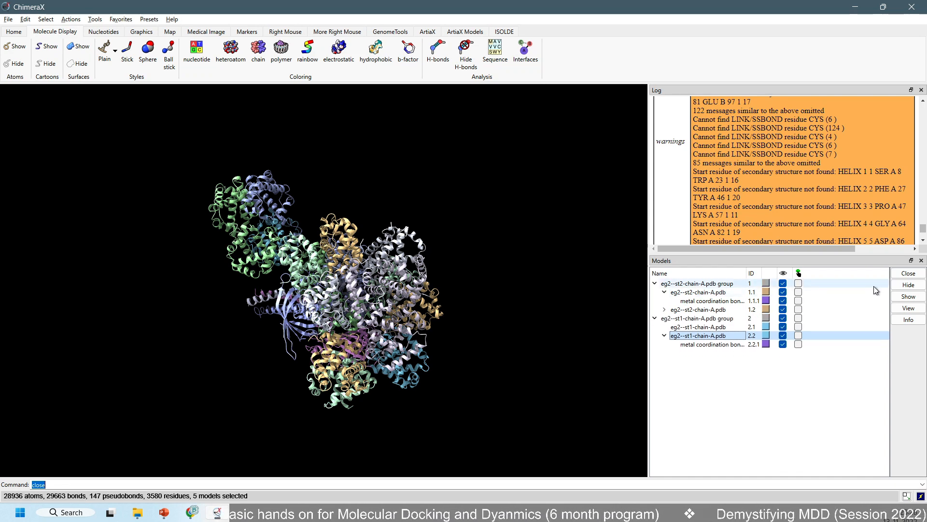
pyautogui.click(783, 283)
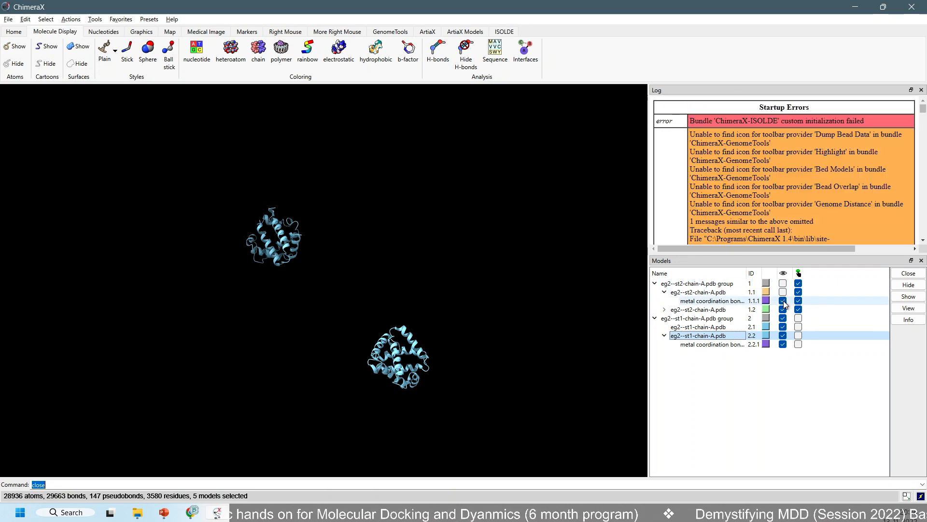
pyautogui.click(783, 291)
pyautogui.click(783, 301)
pyautogui.click(783, 309)
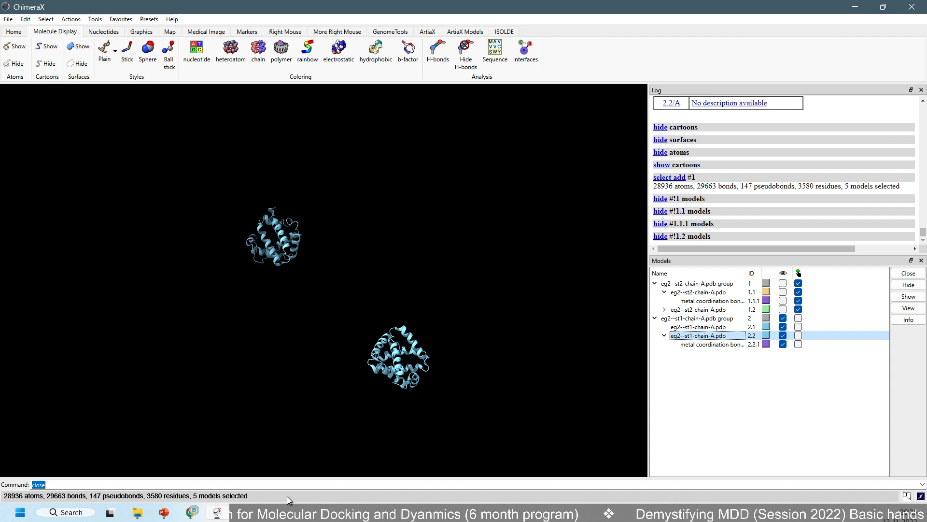
# Step: Show only submodel 1.2 of the eg2--st2-chain-A.pdb group, with the eg2--st1-chain-A.pdb group hidden, and examine its chains
pyautogui.click(783, 310)
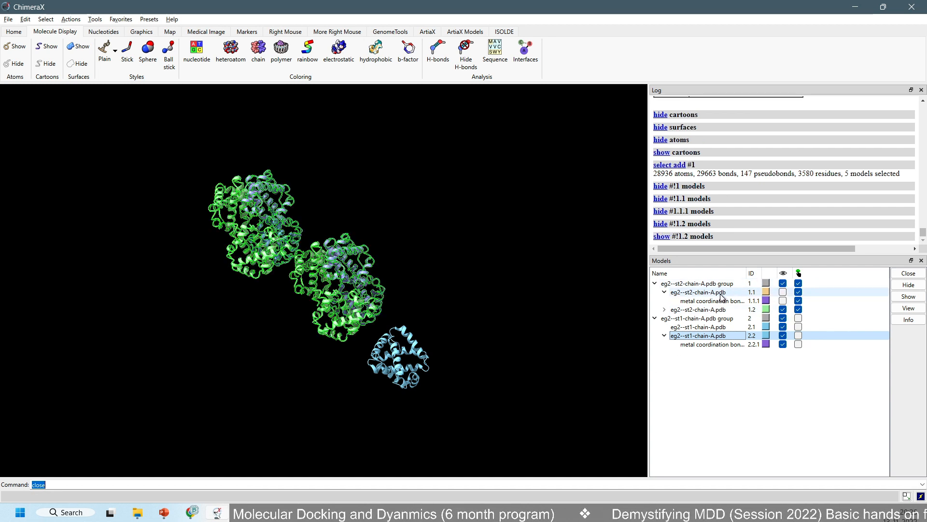
pyautogui.click(783, 283)
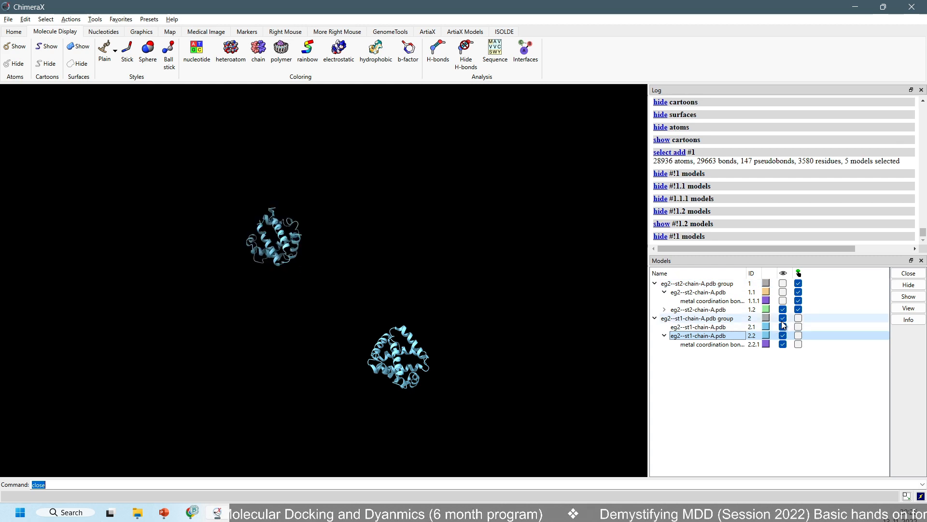
pyautogui.click(783, 318)
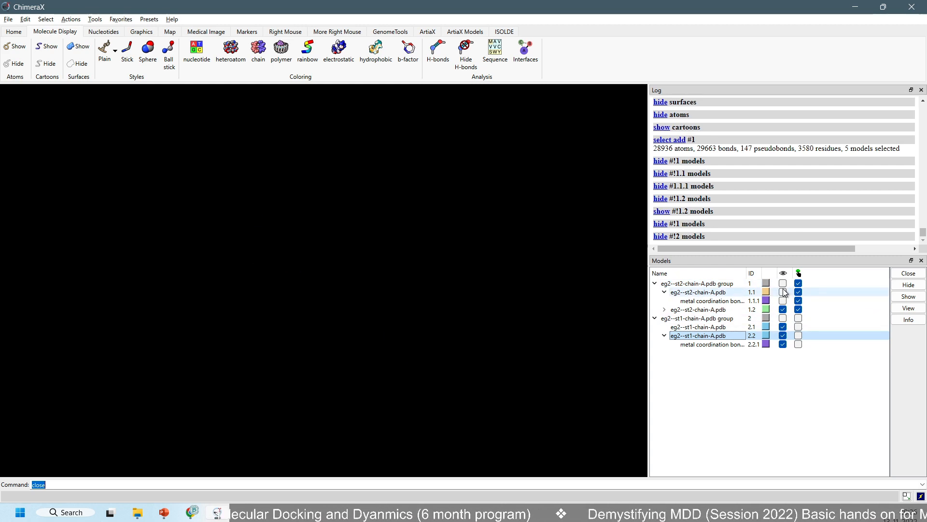
pyautogui.click(783, 284)
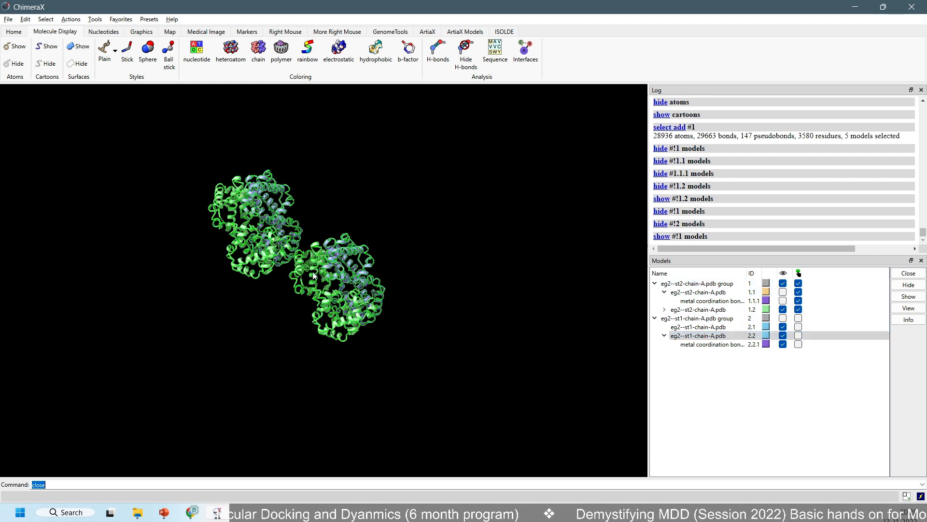
pyautogui.moveTo(314, 275); pyautogui.dragTo(341, 286)
pyautogui.scroll(2, 340, 286)
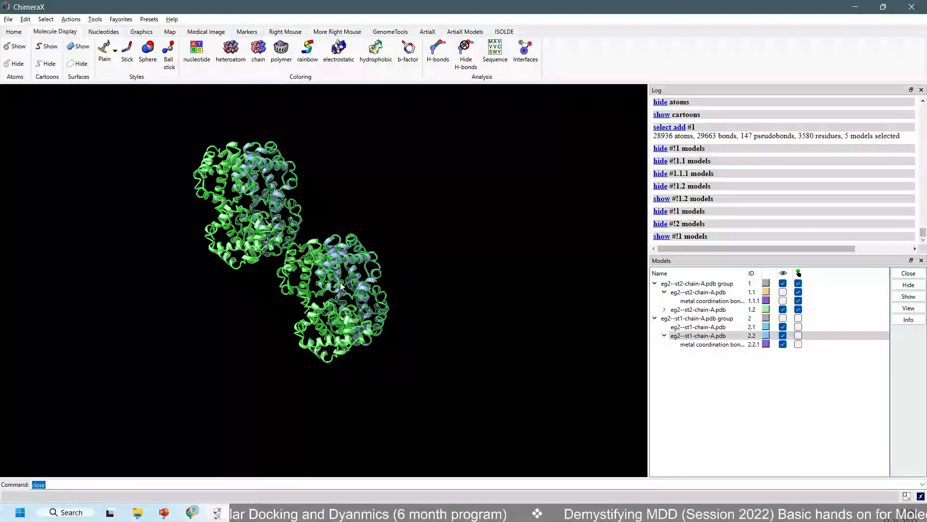
pyautogui.scroll(2, 340, 286)
# Step: Show the eg2--st1-chain-A.pdb group and submodel 1.1 of the eg2--st2-chain-A.pdb group again
pyautogui.click(695, 335)
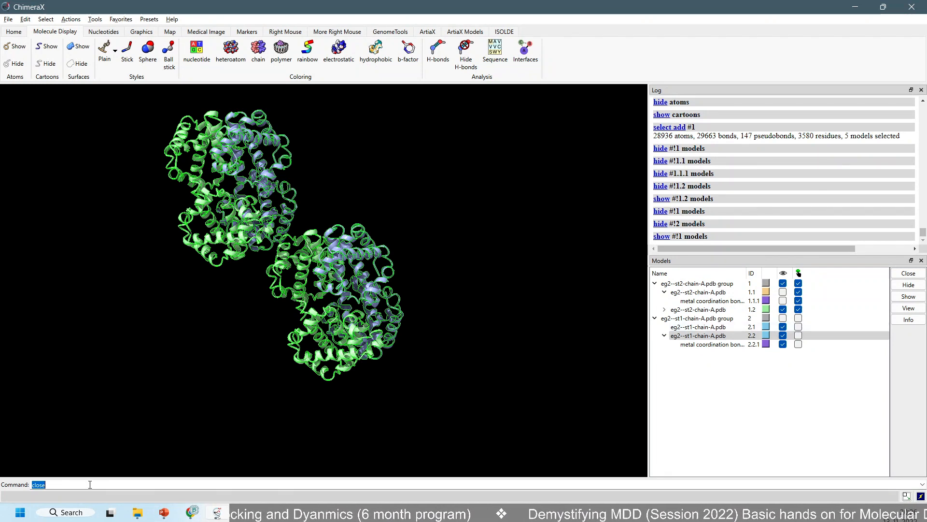
pyautogui.click(783, 318)
pyautogui.scroll(2, 230, 343)
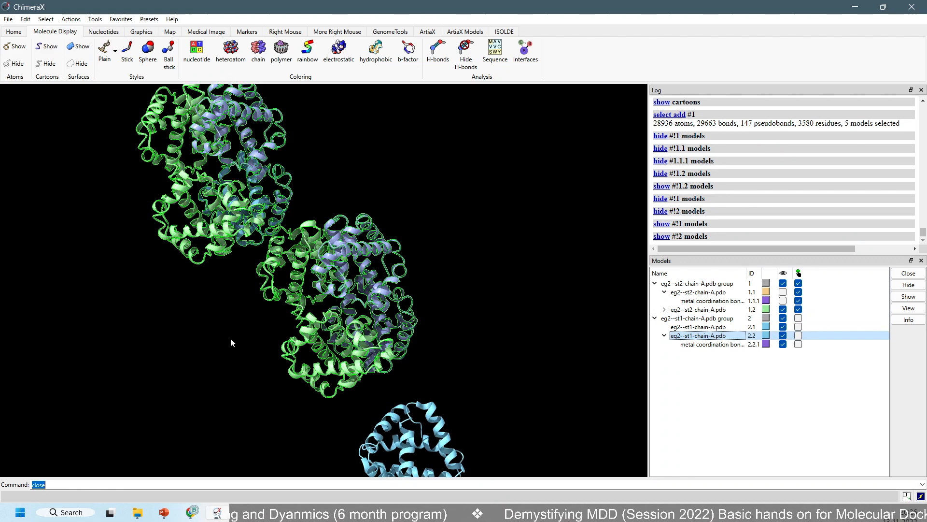
pyautogui.scroll(-5, 229, 329)
pyautogui.moveTo(230, 327); pyautogui.dragTo(390, 265)
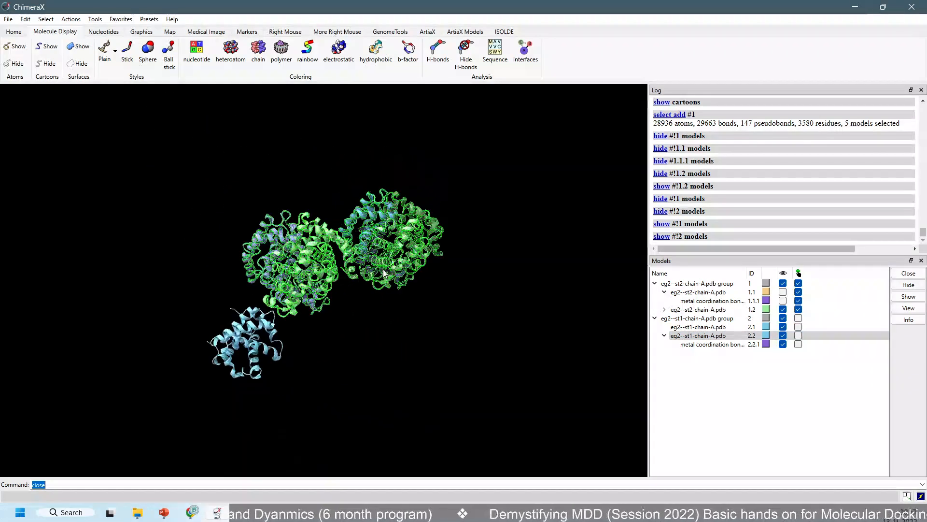
pyautogui.click(783, 291)
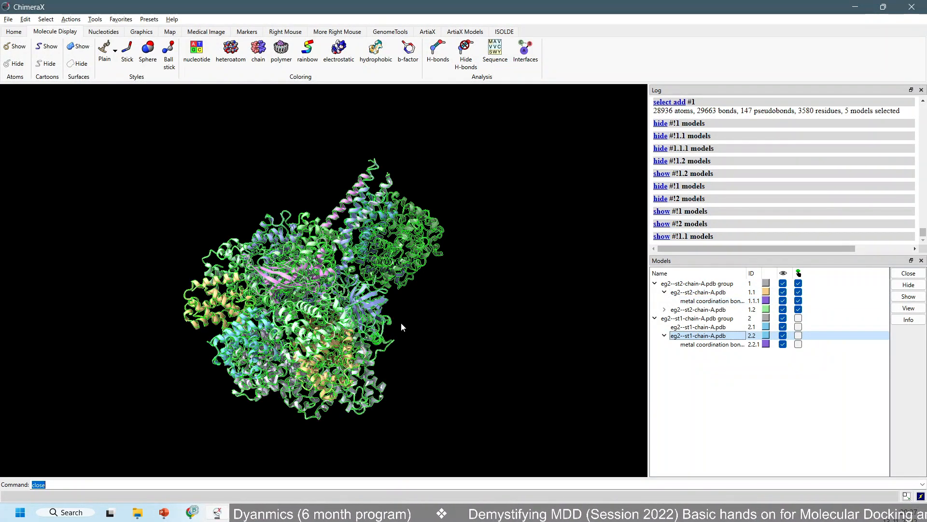
# Step: Fit all displayed models in the view and clear the selection
pyautogui.write('view')
pyautogui.press('Return')
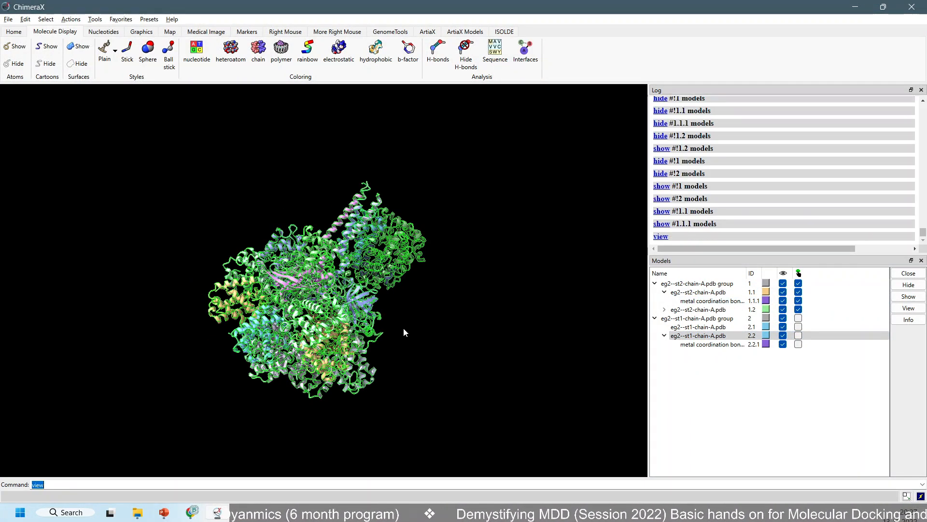
pyautogui.write('~sel')
pyautogui.press('Return')
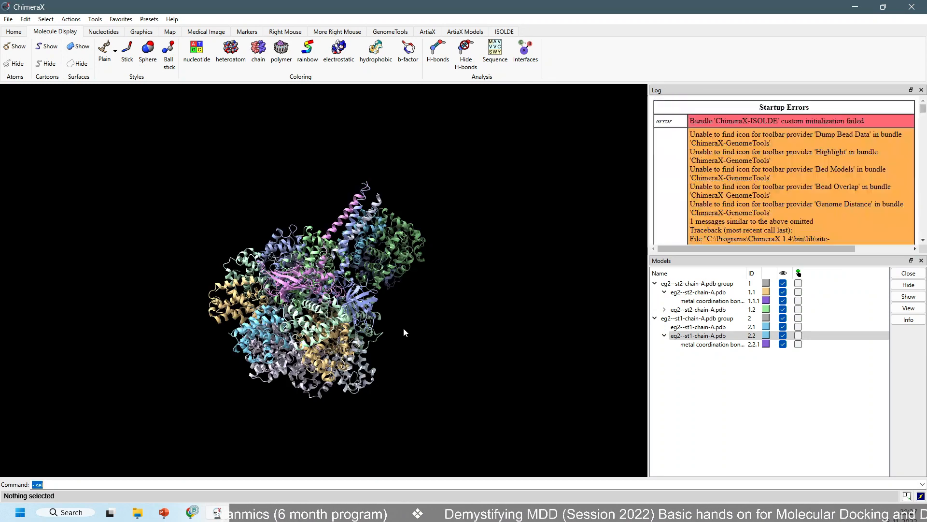
# Step: Close all models and load eg2--st1-chain-A.pdb and eg2--st2-chain-A.pdb again from the StructureComparison folder
pyautogui.write('clo')
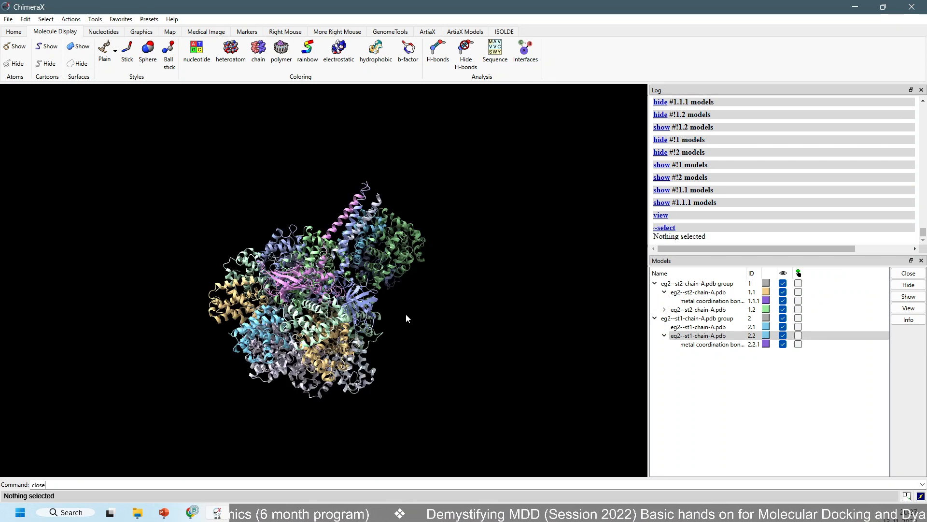
pyautogui.press('Return')
pyautogui.hotkey('alt', 'Tab')
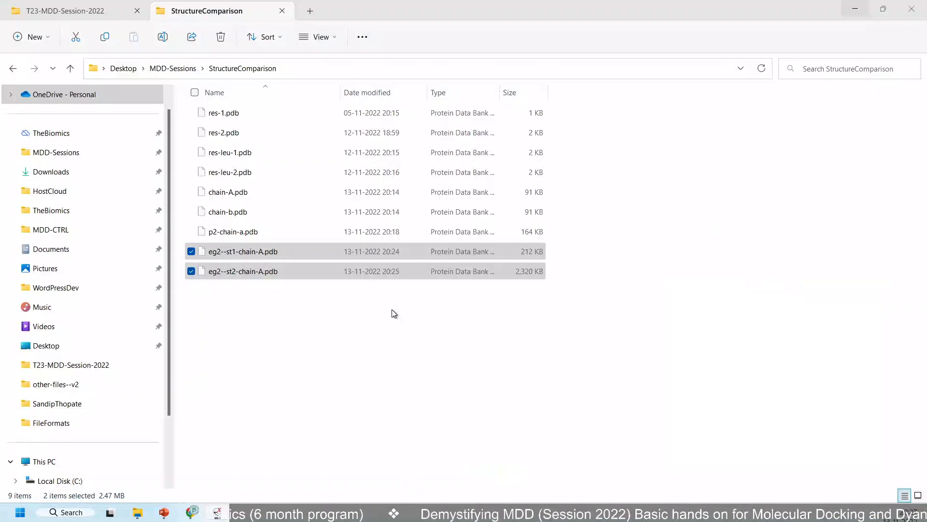
pyautogui.moveTo(240, 256); pyautogui.dragTo(263, 288)
pyautogui.hotkey('alt', 'Tab')
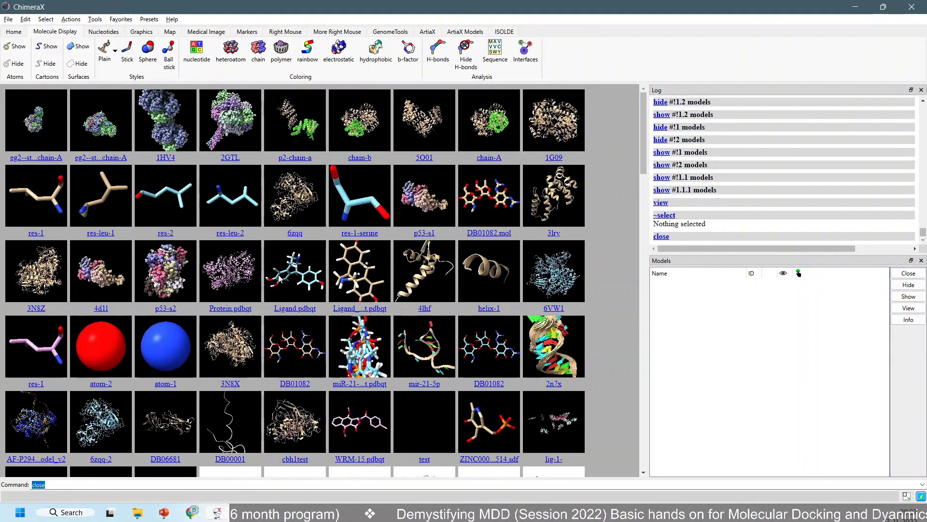
pyautogui.click(183, 108)
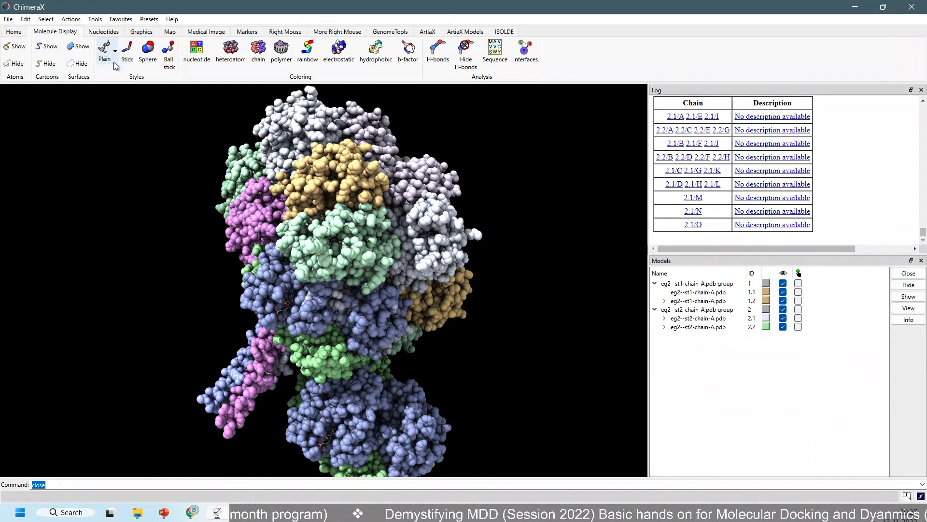
# Step: Fit the reloaded structures in the view and display them as cartoons only, hiding surfaces and atoms
pyautogui.click(137, 33)
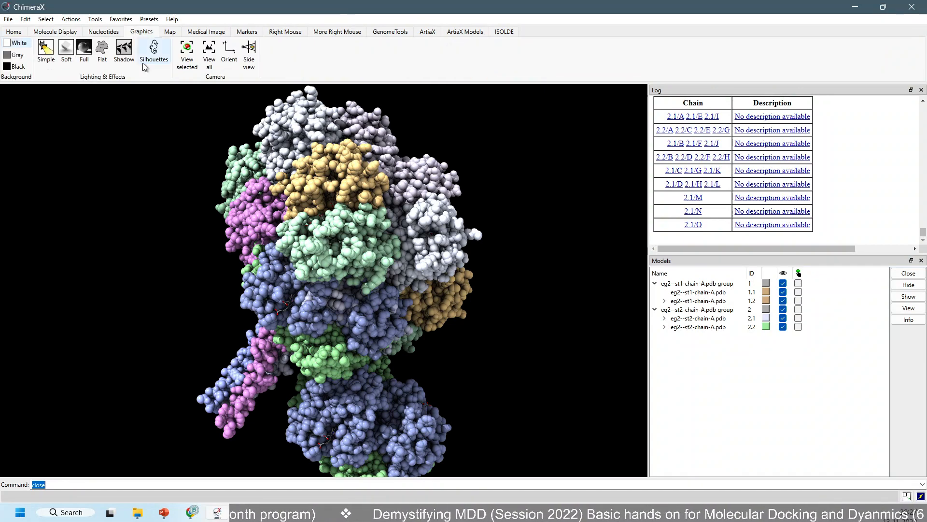
pyautogui.click(209, 57)
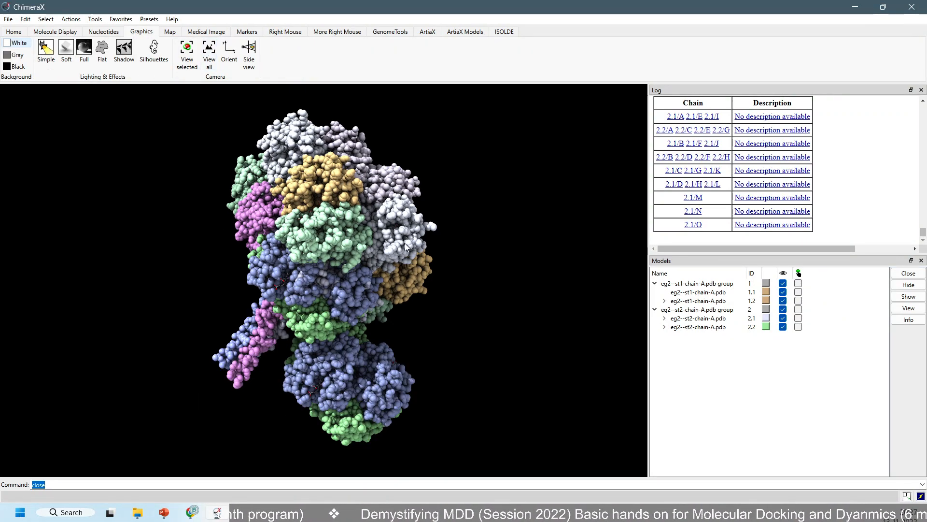
pyautogui.write('view')
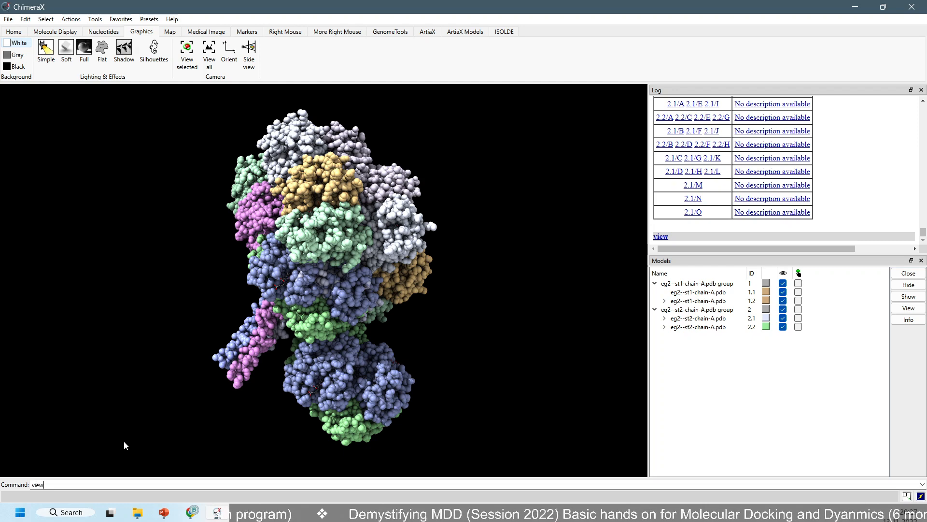
pyautogui.press('Return')
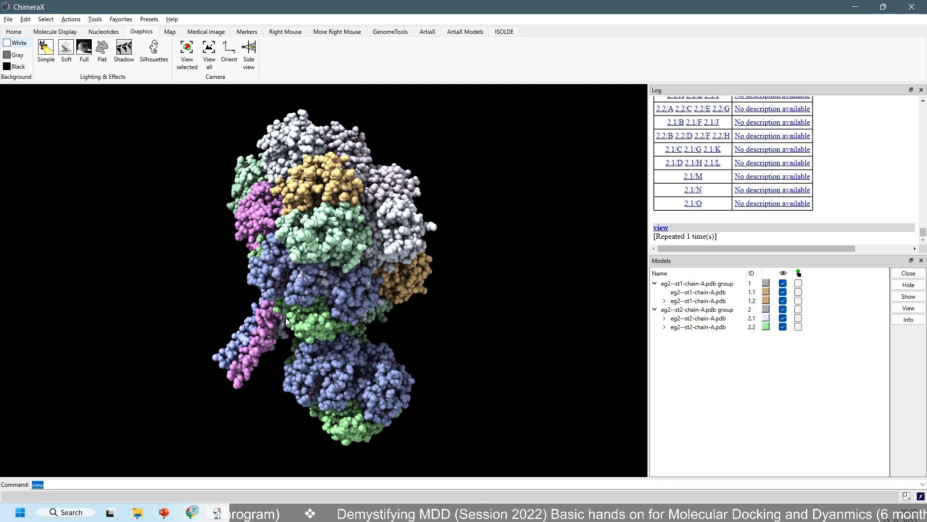
pyautogui.click(73, 32)
pyautogui.click(78, 64)
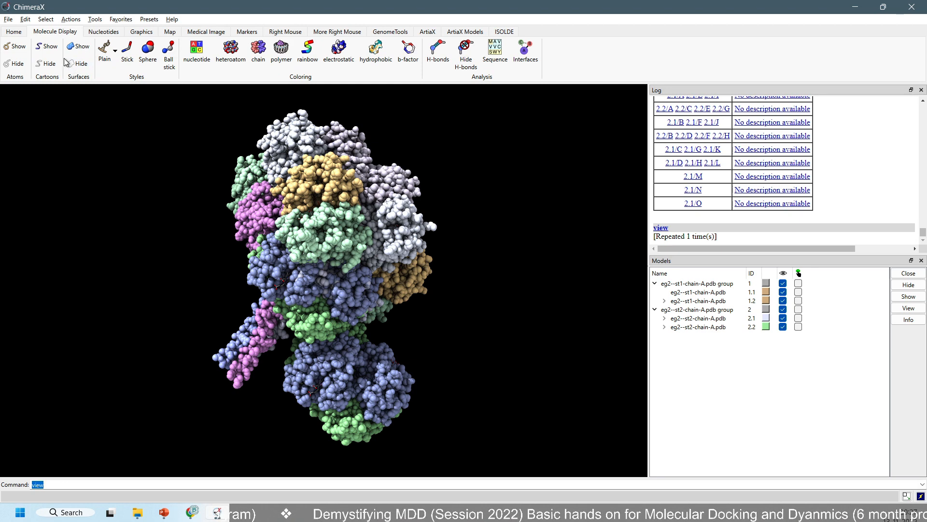
pyautogui.click(17, 64)
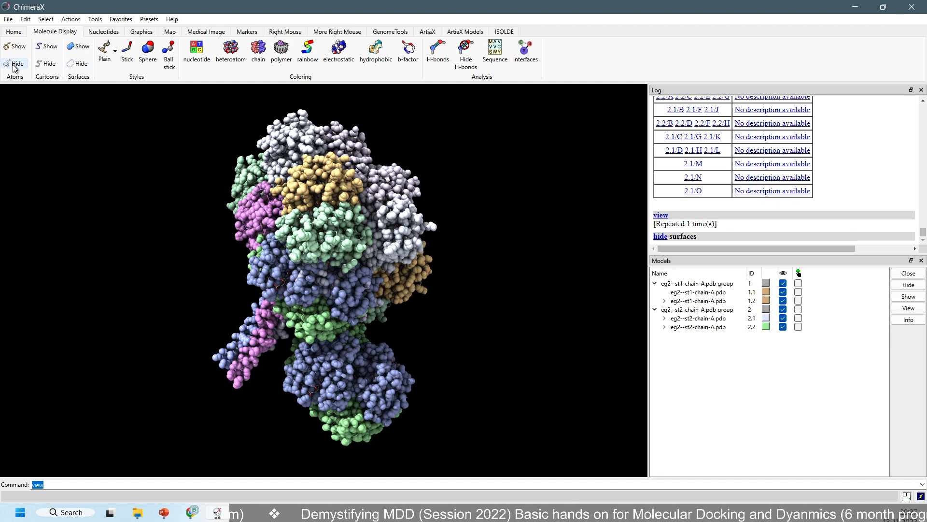
pyautogui.moveTo(191, 206); pyautogui.dragTo(360, 225)
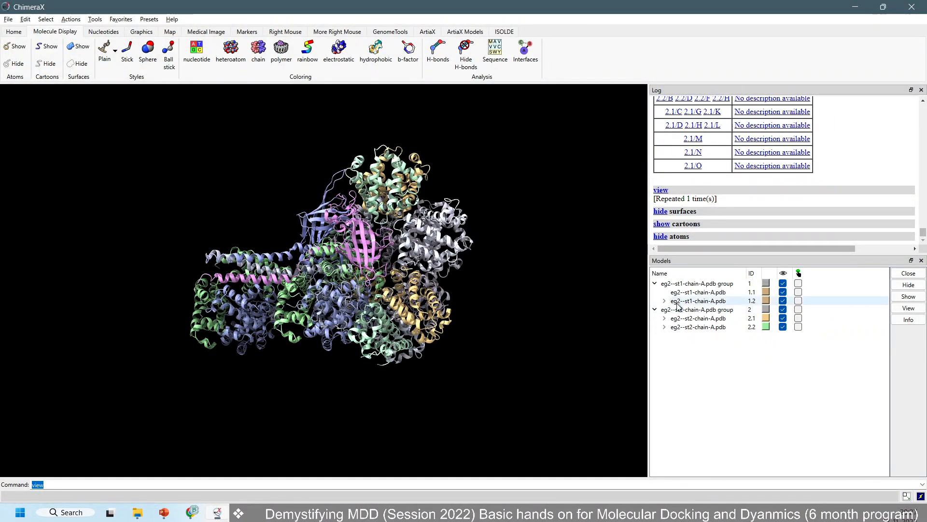
# Step: Collapse both file groups in the model list and show only the eg2--st1-chain-A.pdb group
pyautogui.click(656, 284)
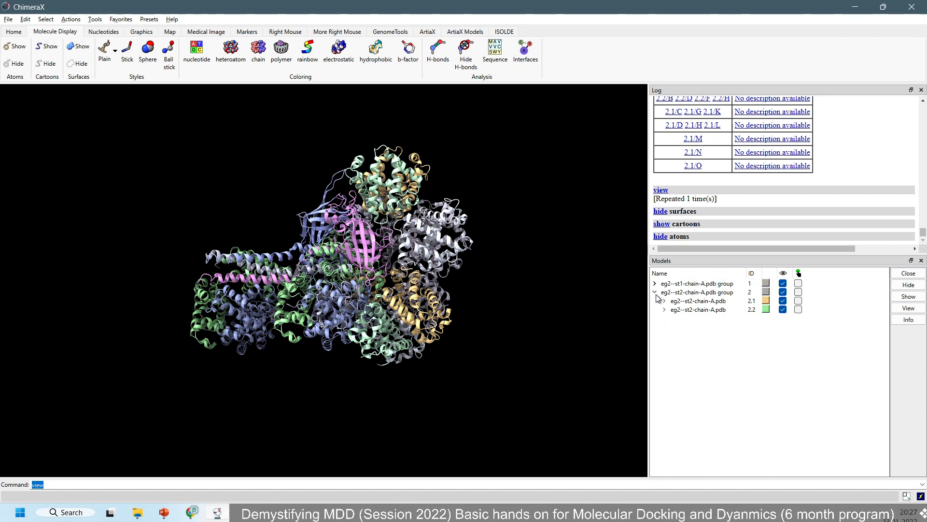
pyautogui.click(656, 292)
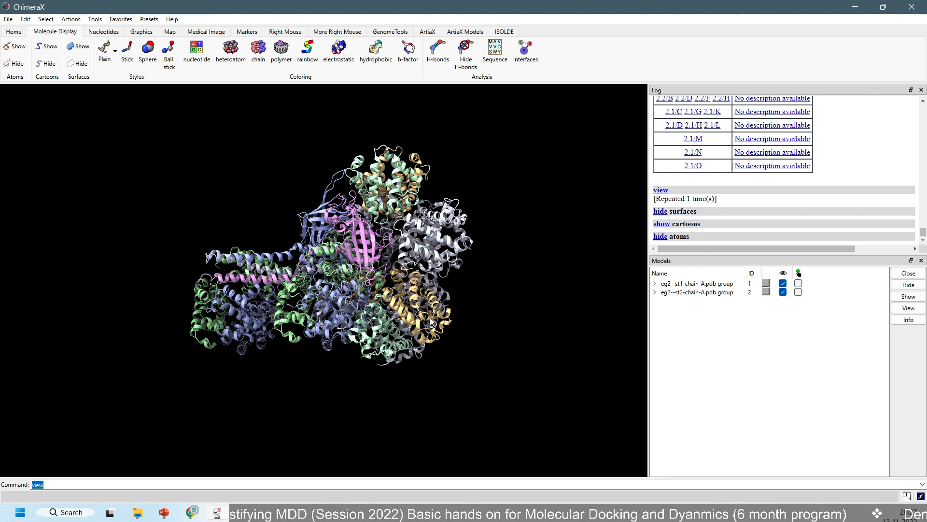
pyautogui.scroll(4, 370, 304)
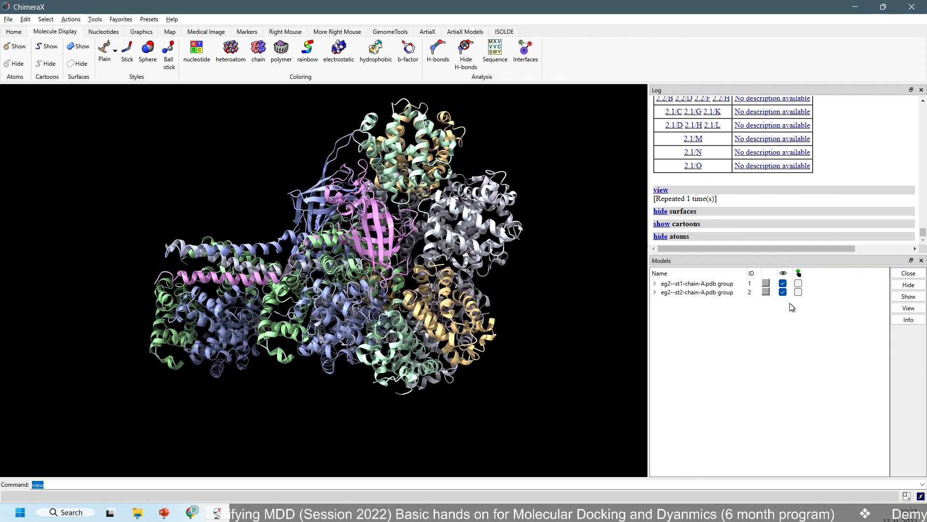
pyautogui.click(783, 284)
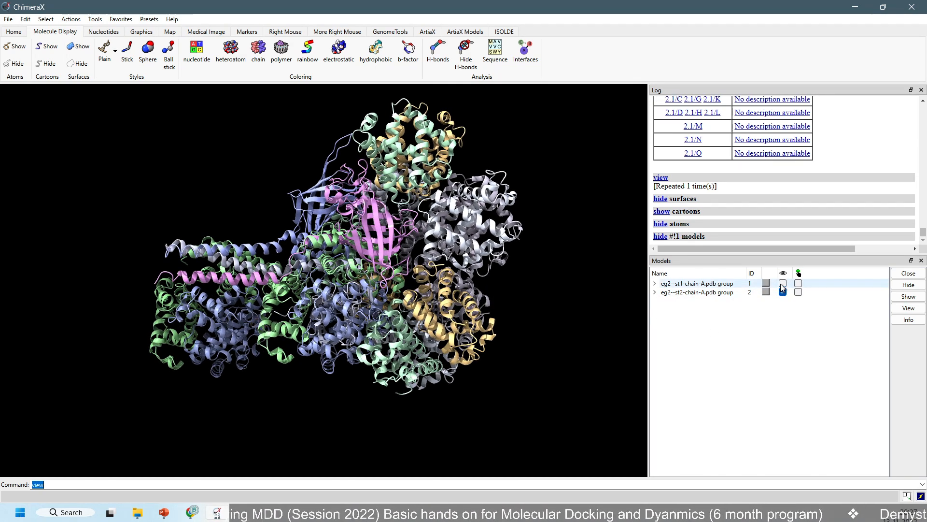
pyautogui.click(783, 293)
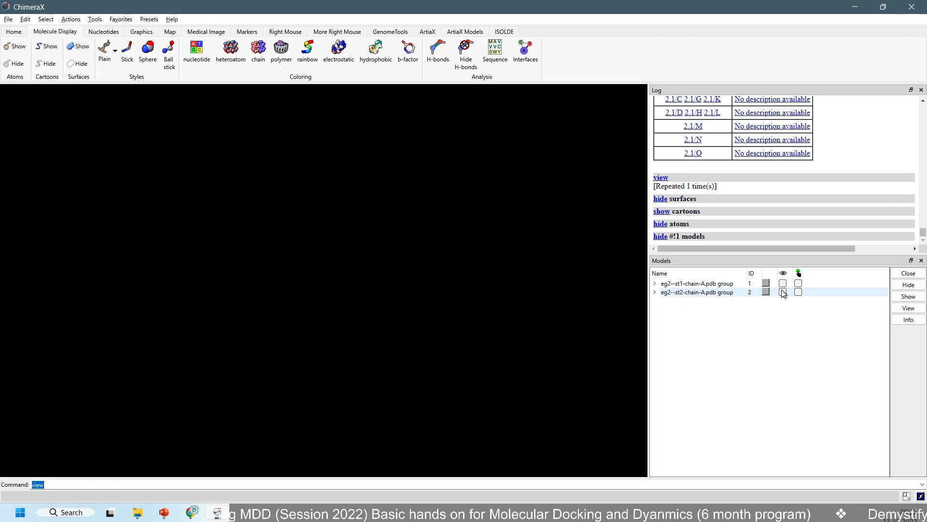
pyautogui.click(783, 284)
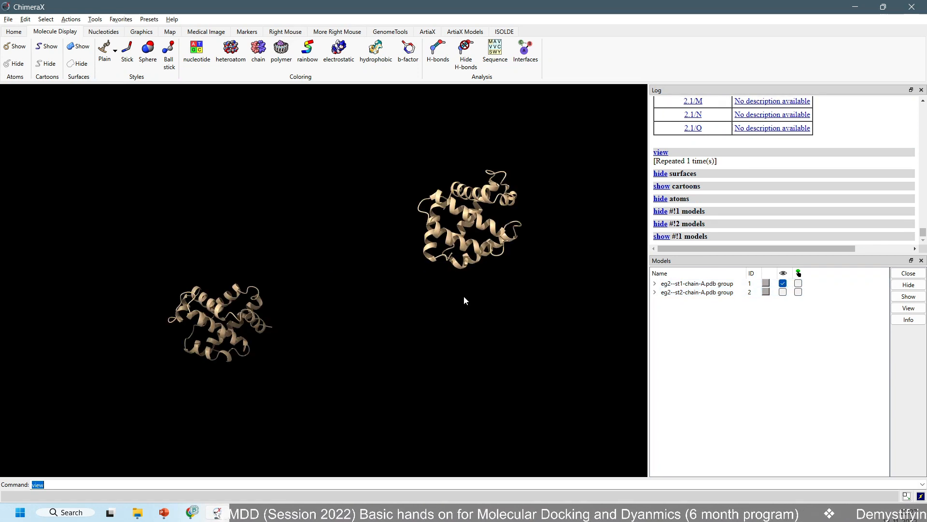
pyautogui.moveTo(464, 300)
pyautogui.mouseDown()
pyautogui.moveTo(488, 282)
pyautogui.moveTo(475, 290)
pyautogui.mouseUp()
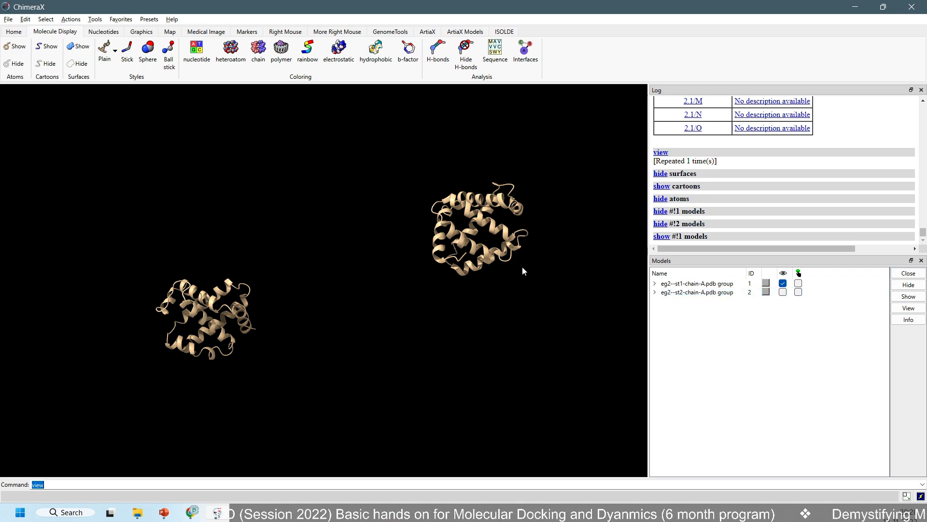
# Step: Show the eg2--st2-chain-A.pdb group as well, toggle the eg2--st1-chain-A.pdb group off and on, and compare the two structures
pyautogui.click(783, 292)
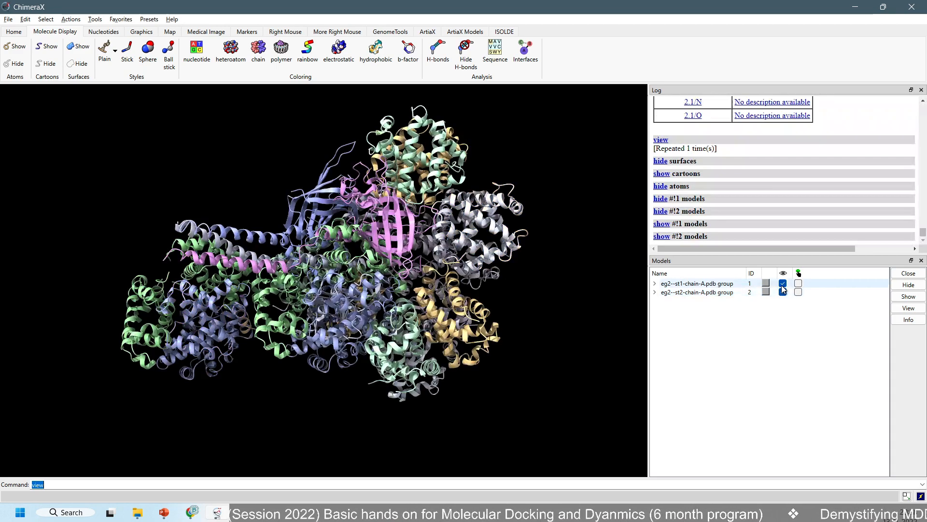
pyautogui.click(783, 283)
pyautogui.moveTo(505, 307); pyautogui.dragTo(412, 310)
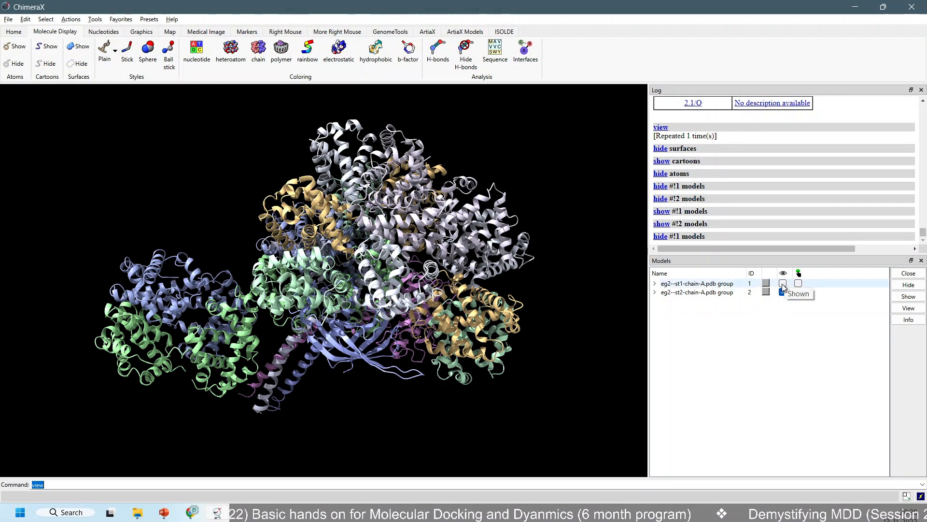
pyautogui.click(783, 283)
pyautogui.moveTo(397, 326); pyautogui.dragTo(399, 259)
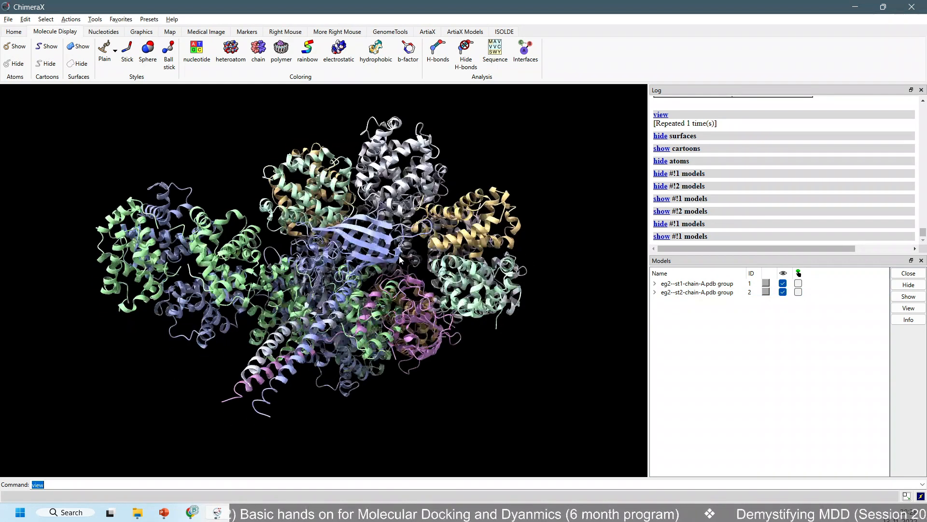
# Step: Try to align model #1 to model #2 with the command "align #1 to #2"
pyautogui.write('align ')
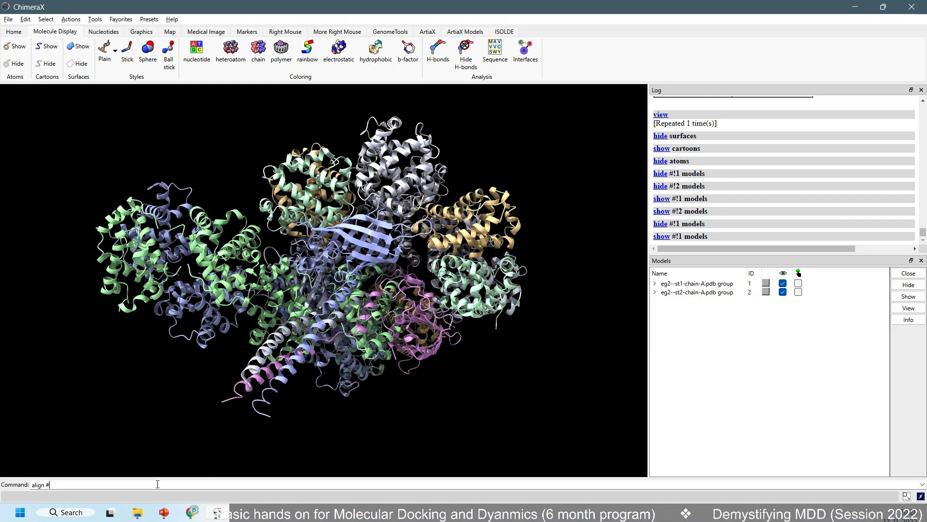
pyautogui.write('#1 ')
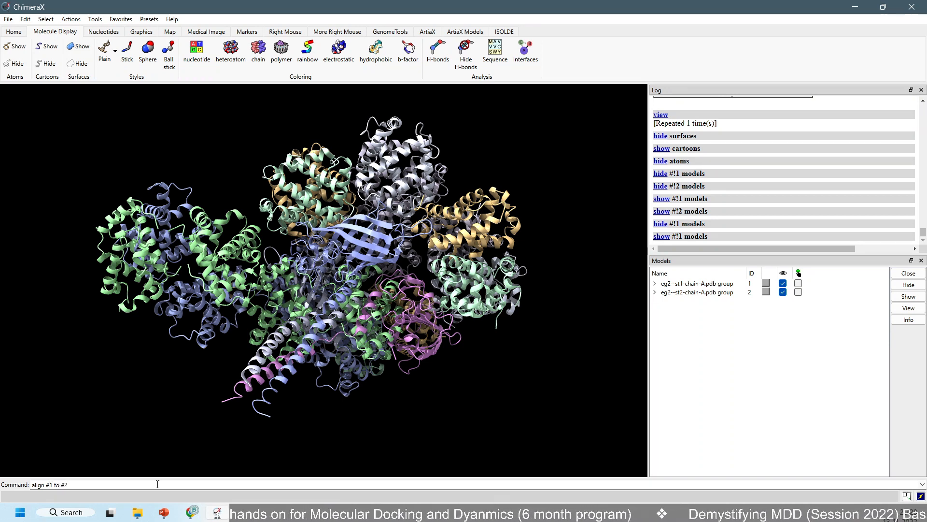
pyautogui.write('to #2')
pyautogui.press('Return')
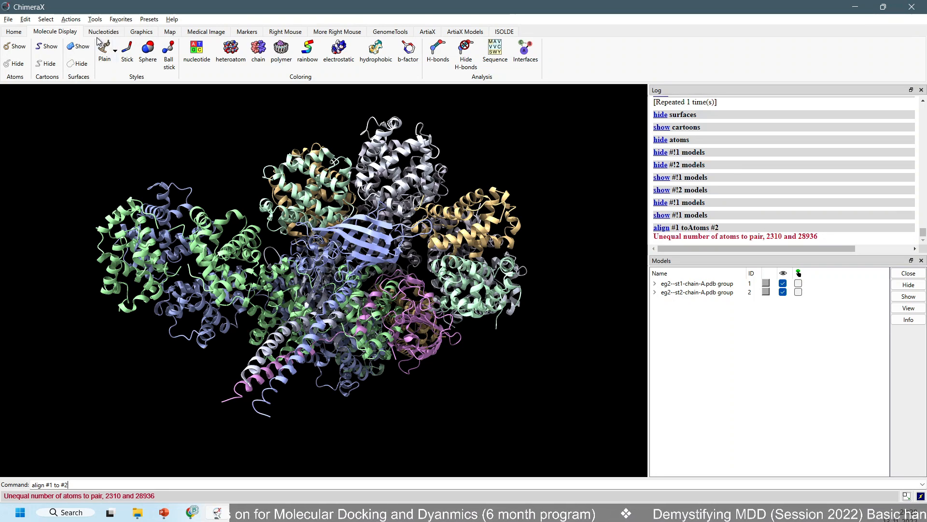
# Step: Clear the align command and close all open models with the close command
pyautogui.click(137, 33)
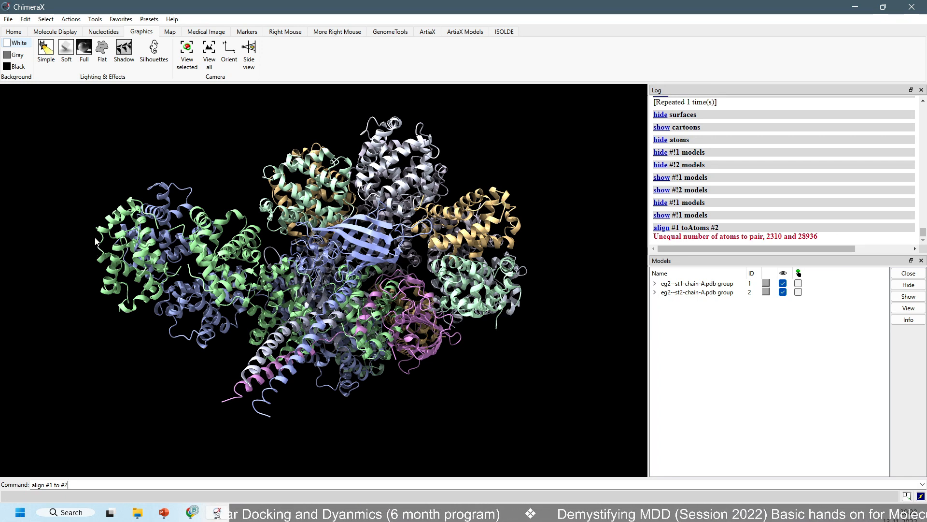
pyautogui.hotkey('ctrl', 'a')
pyautogui.press('BackSpace')
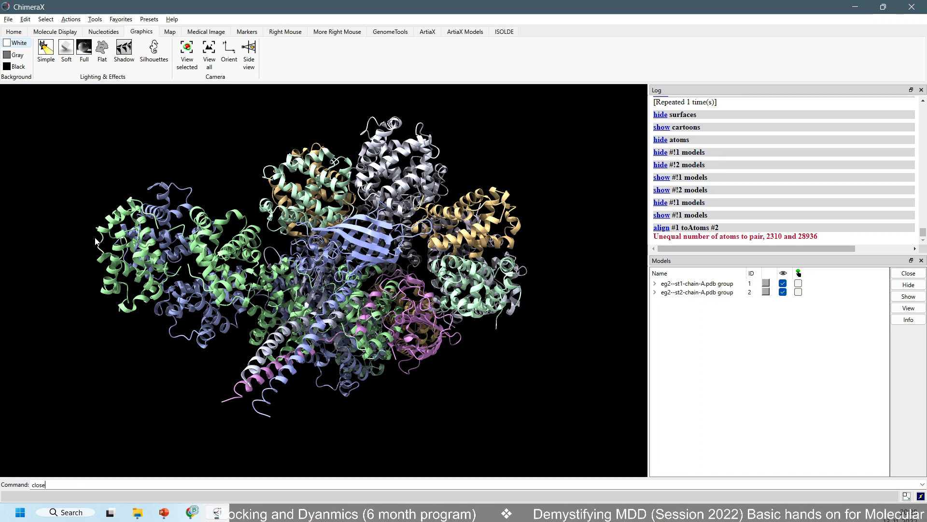
pyautogui.press('Return')
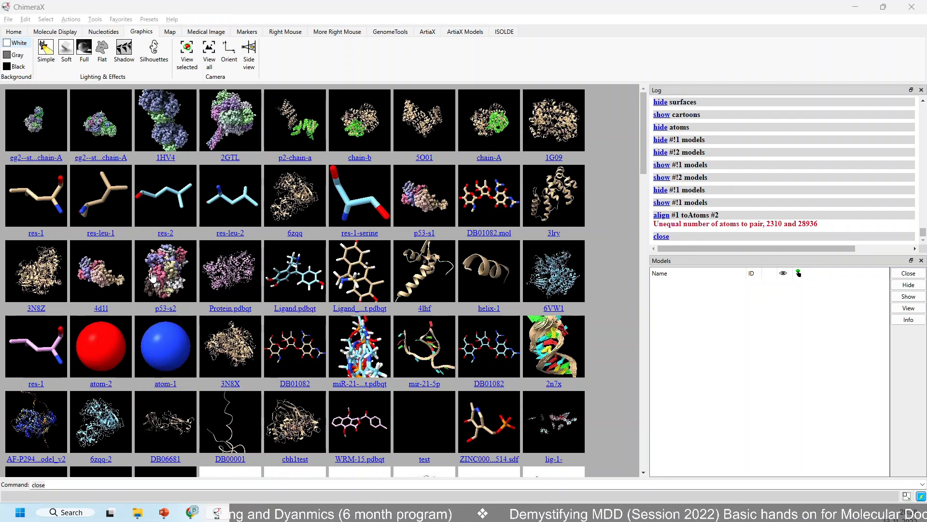
# Step: Switch to the "Structure comparison using ChimeraX" slide and start a text annotation below the last bullet
pyautogui.hotkey('alt', 'Tab')
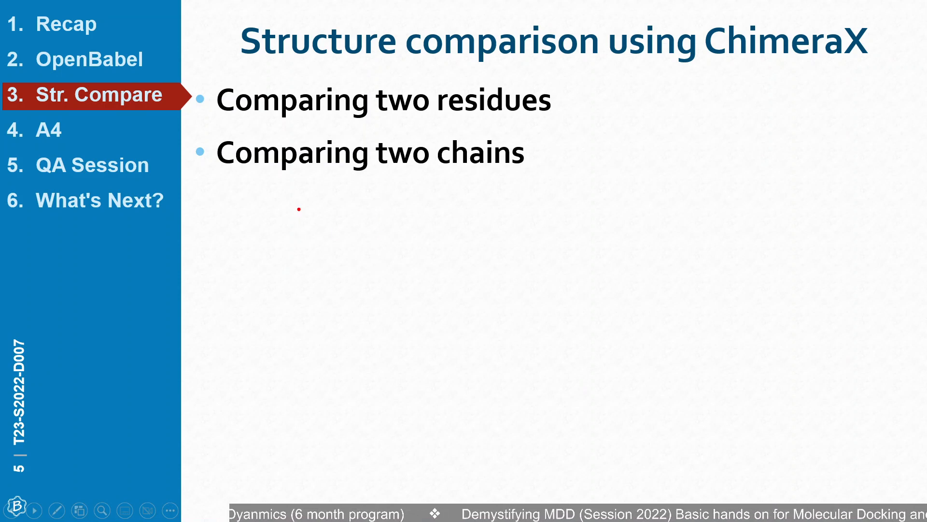
pyautogui.press('t')
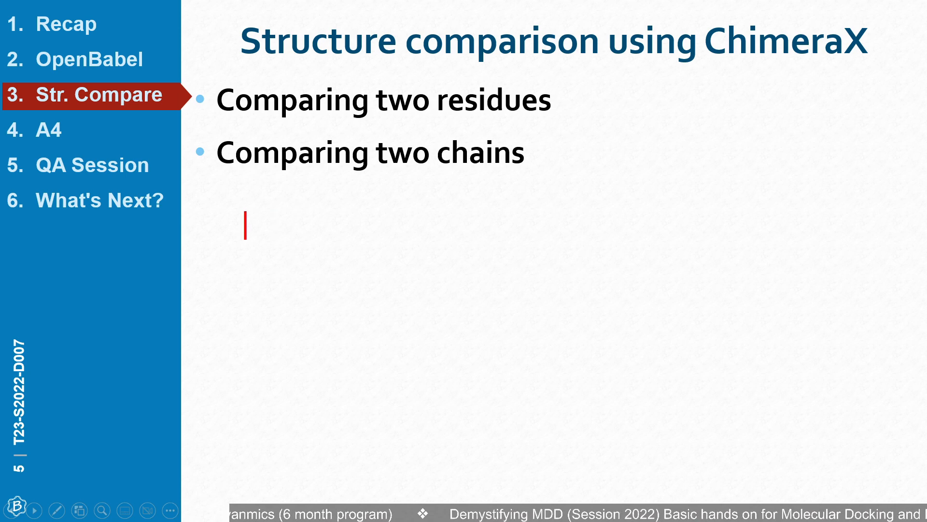
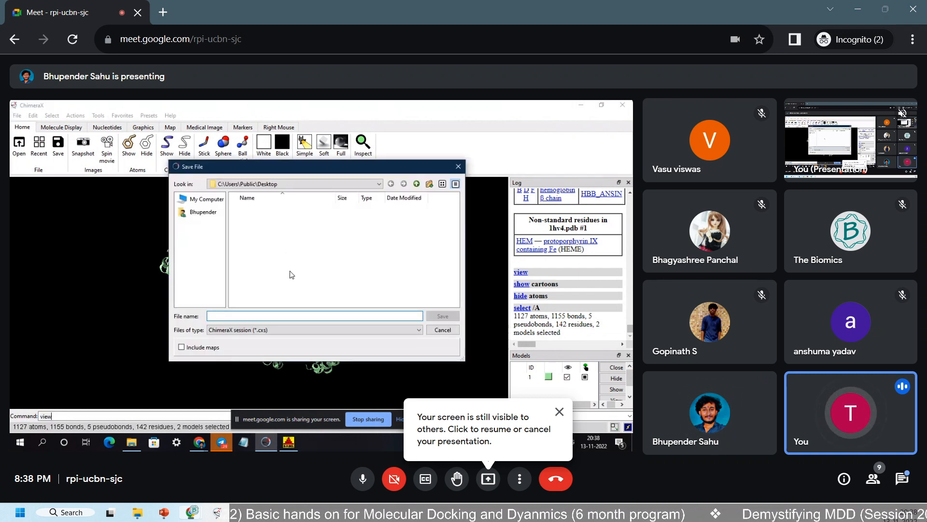
# Step: Dismiss the screen-sharing notice in the Google Meet call, zoom the page out to enlarge the shared presentation, and toggle the microphone
pyautogui.click(559, 411)
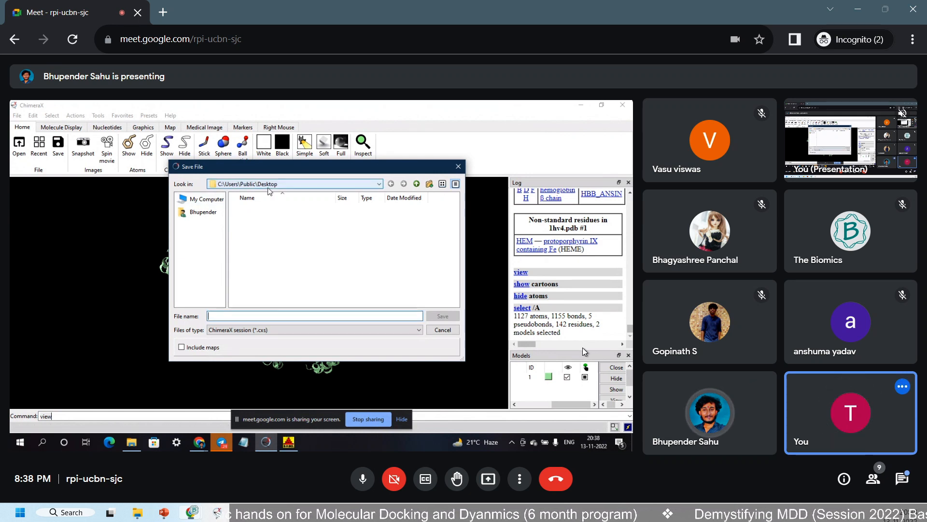
pyautogui.hotkey('ctrl', '-')
pyautogui.hotkey('ctrl', '-')
pyautogui.hotkey('ctrl', '-')
pyautogui.hotkey('ctrl', '-')
pyautogui.hotkey('ctrl', '-')
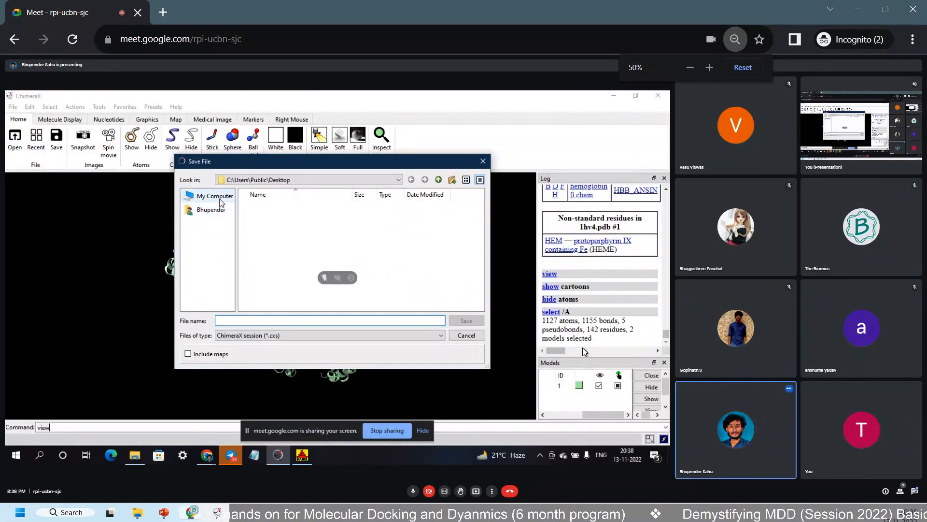
pyautogui.hotkey('ctrl', '-')
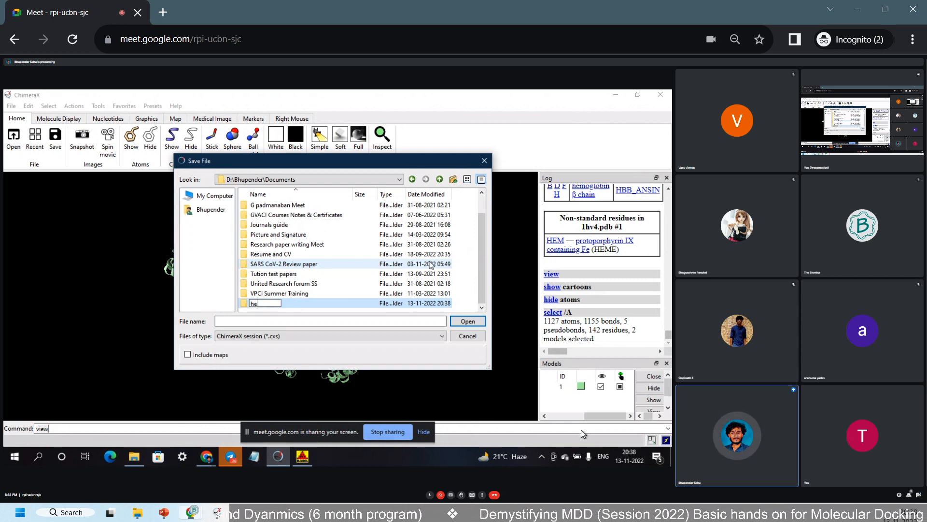
pyautogui.click(430, 495)
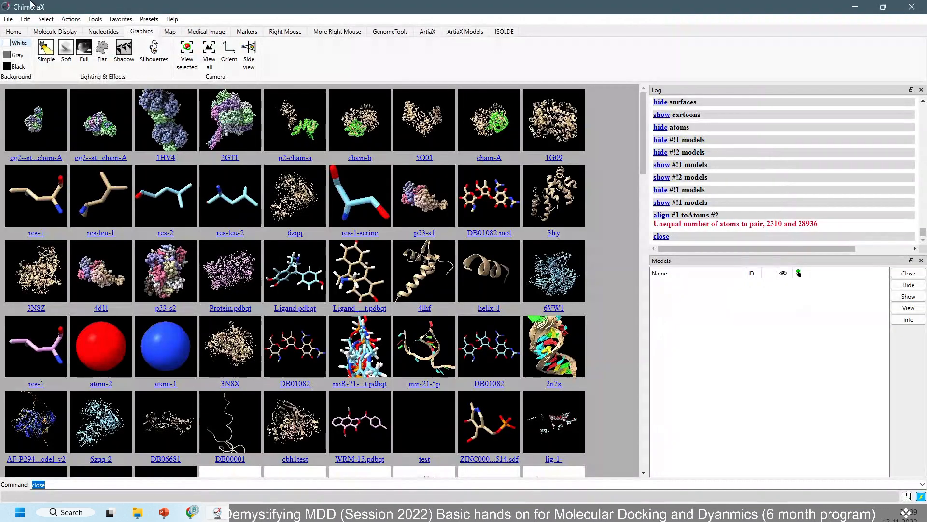
pyautogui.click(8, 19)
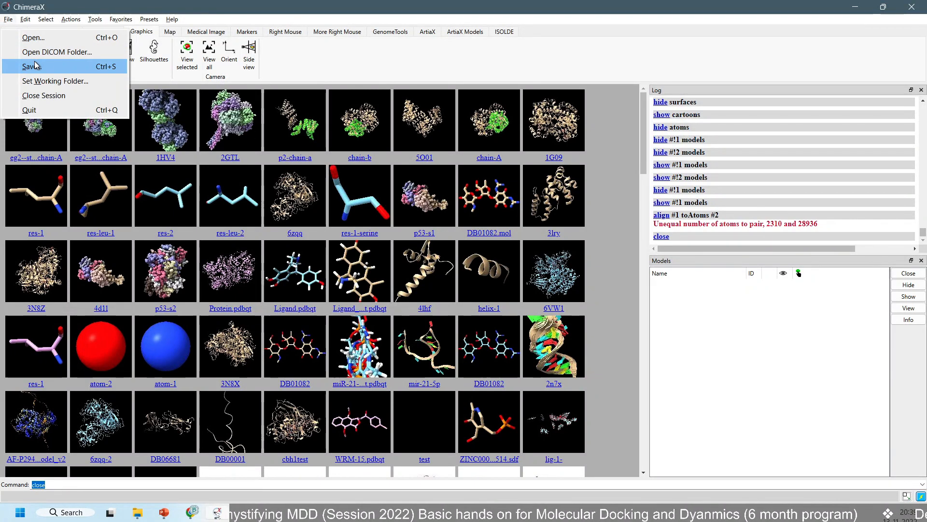
pyautogui.click(58, 67)
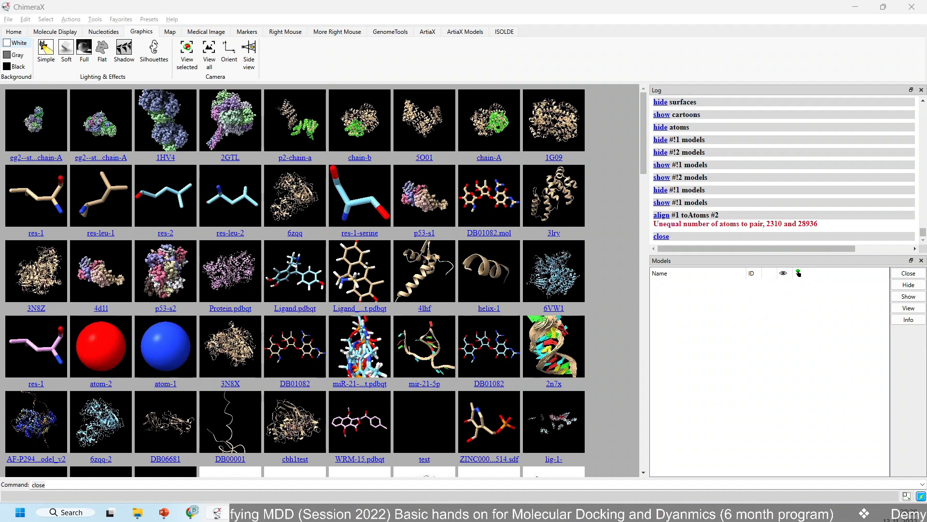
pyautogui.press('Escape')
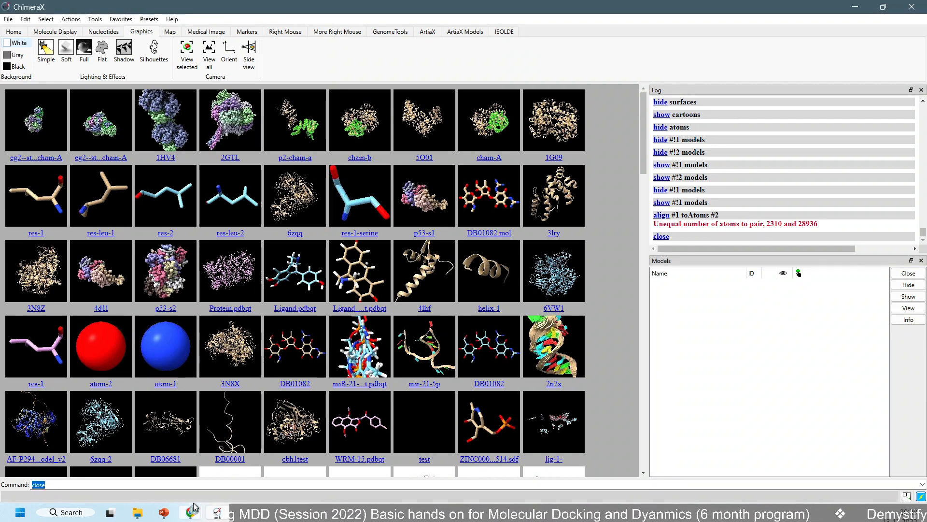
# Step: Return to the Google Meet call and set the shared Save File dialog to save 1hv4.pdb as PDB with selected atoms only
pyautogui.moveTo(192, 510)
pyautogui.click(143, 471)
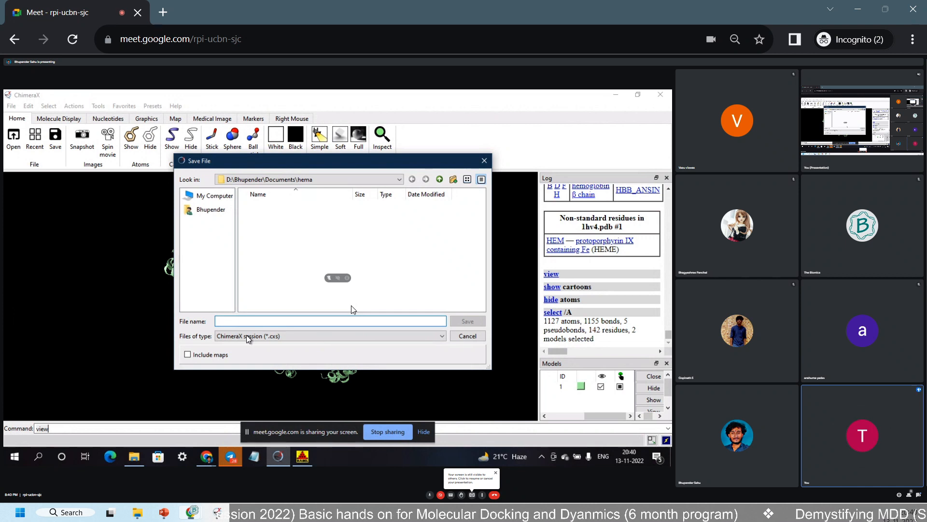
pyautogui.click(230, 199)
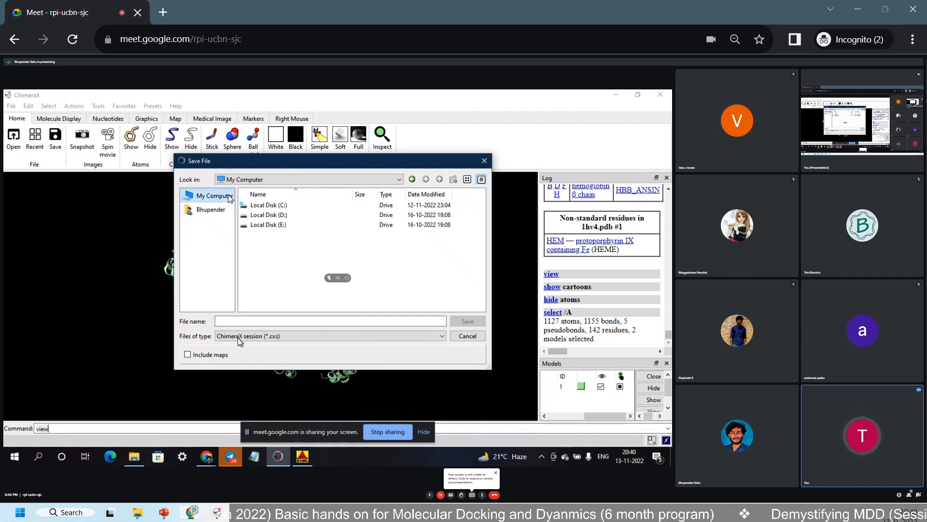
pyautogui.click(323, 337)
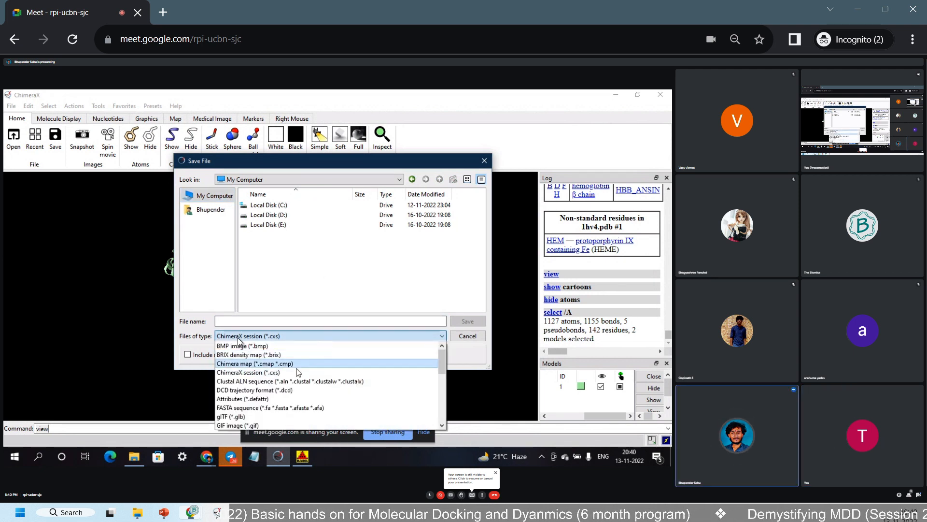
pyautogui.scroll(-5, 285, 394)
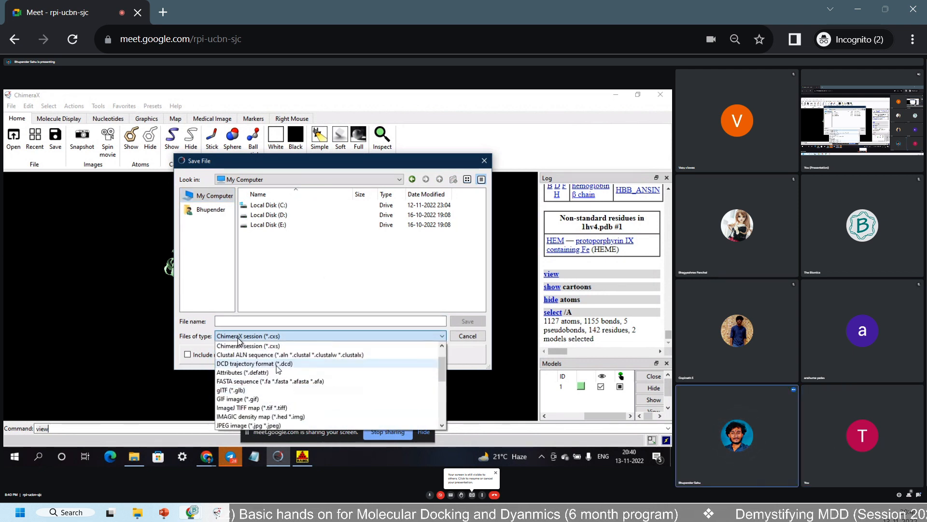
pyautogui.scroll(-1, 303, 381)
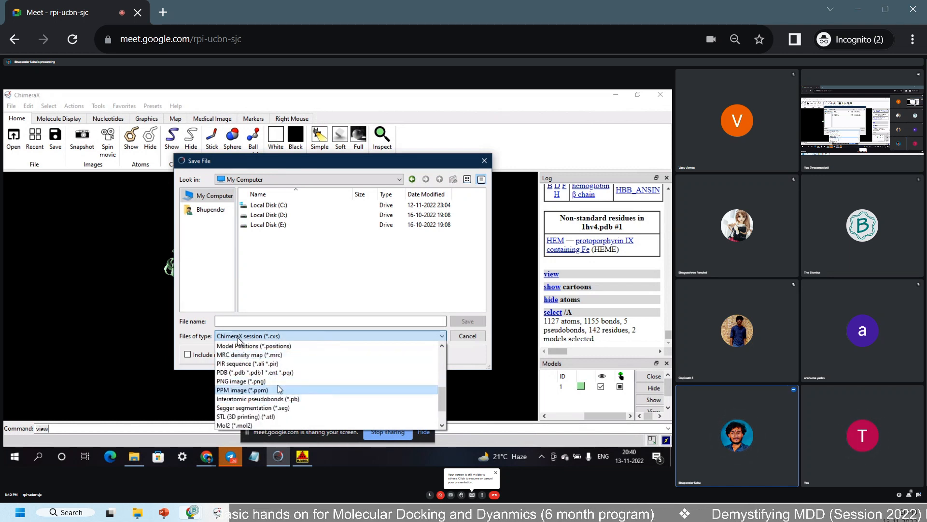
pyautogui.scroll(1, 275, 365)
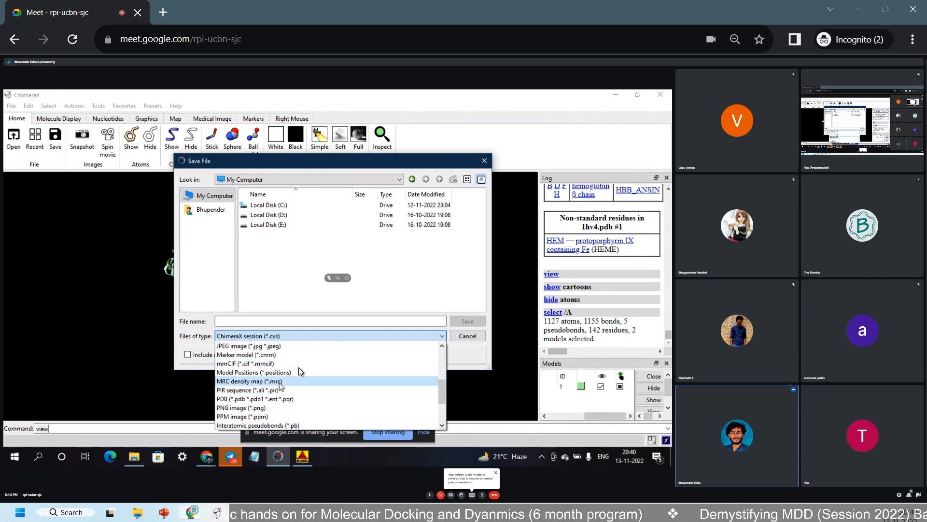
pyautogui.click(259, 400)
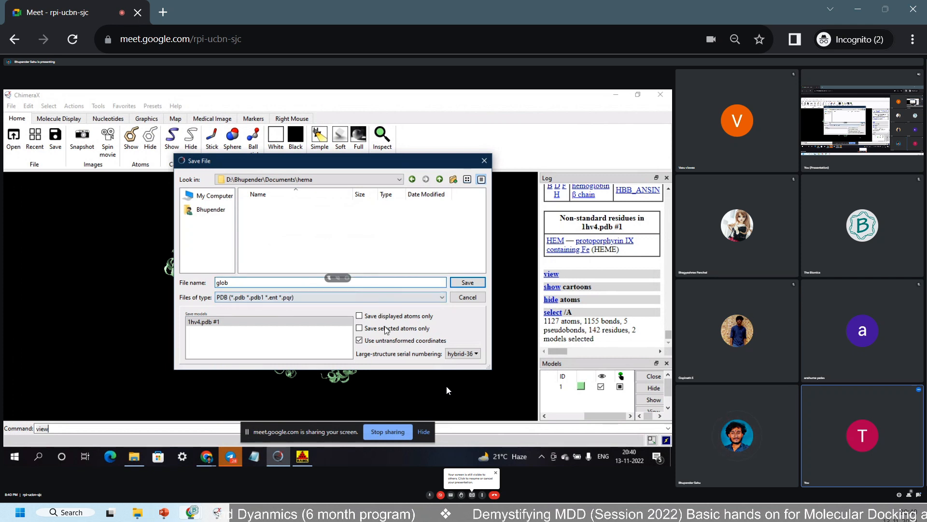
pyautogui.click(362, 328)
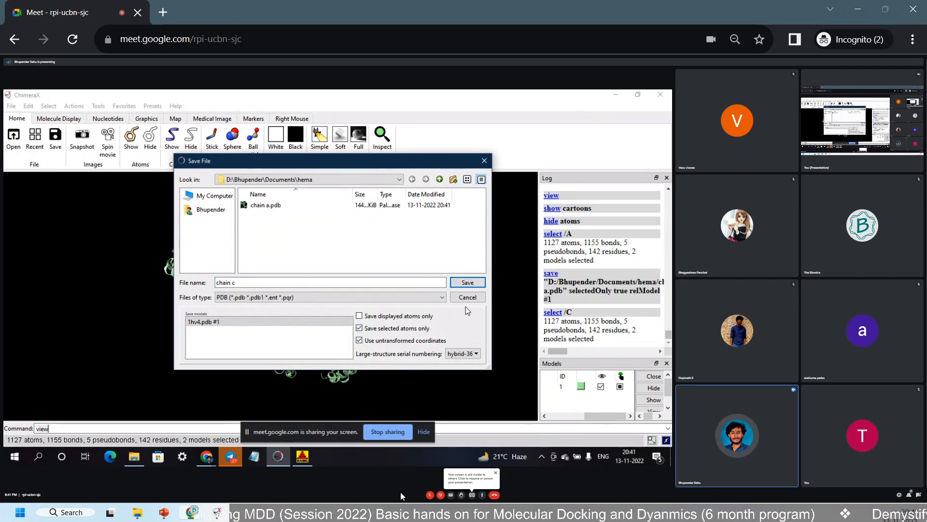
# Step: Unmute the microphone in the Google Meet call and switch back to ChimeraX
pyautogui.click(430, 495)
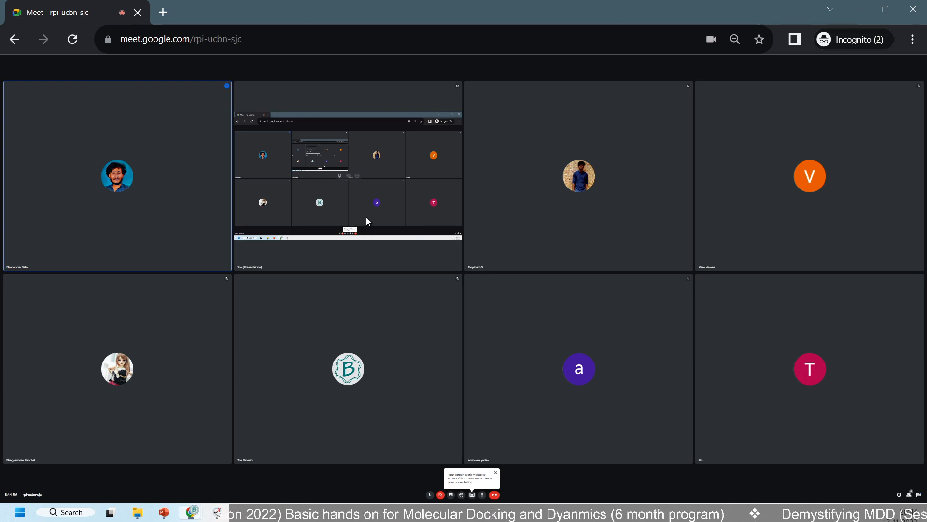
pyautogui.hotkey('alt', 'Tab')
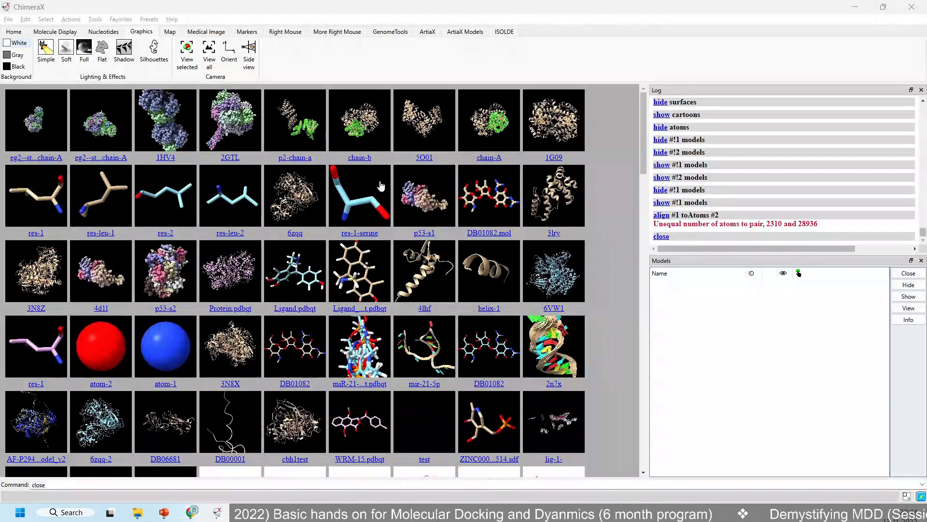